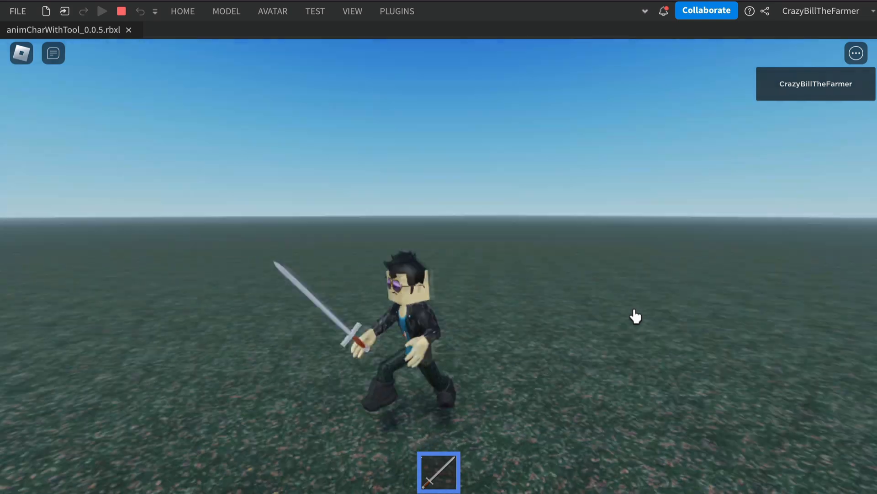
# Try out the character's walking and jumping in the running playtest
pyautogui.press('w')
pyautogui.press('d')
pyautogui.moveTo(635, 315); pyautogui.dragTo(636, 315, button='right')
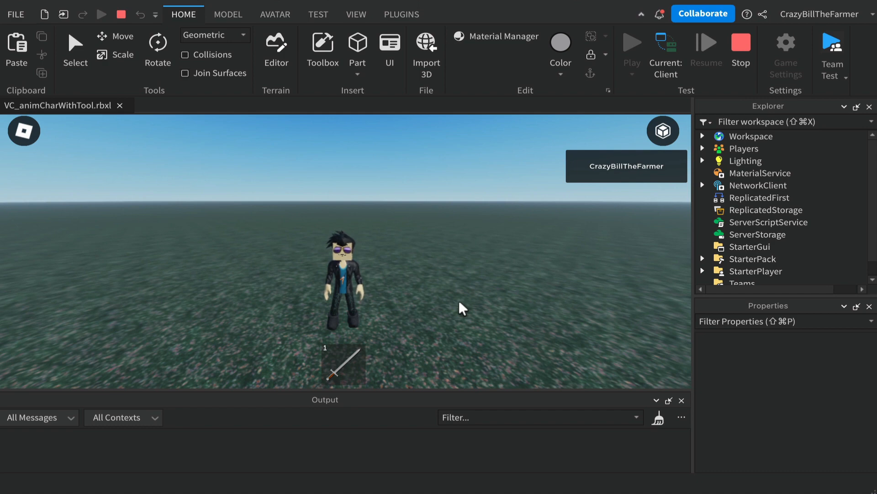
pyautogui.moveTo(459, 302); pyautogui.dragTo(459, 302, button='right')
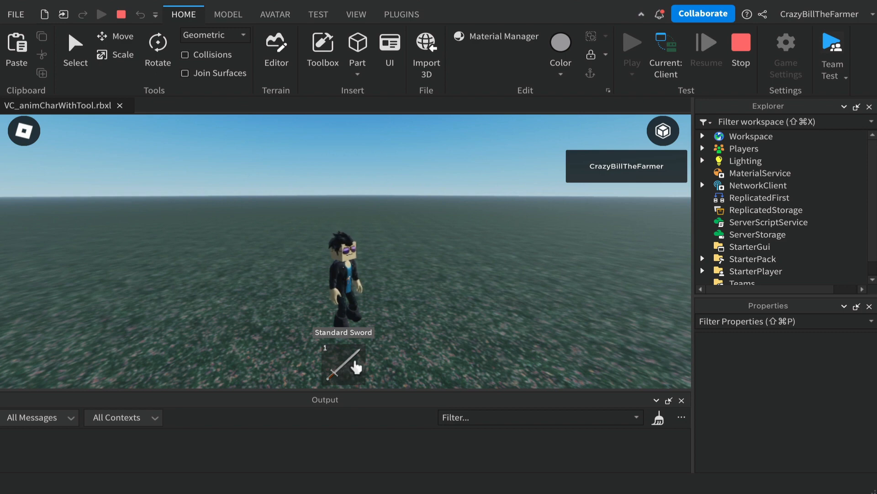
pyautogui.press('space')
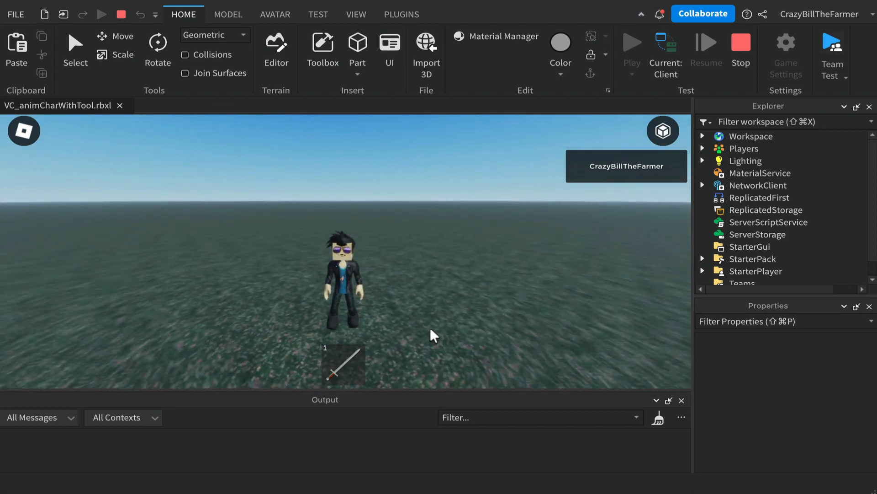
# Expand StarterPack to show the tool inside and search the Toolbox marketplace models for "sword"
pyautogui.scroll(-1, 777, 235)
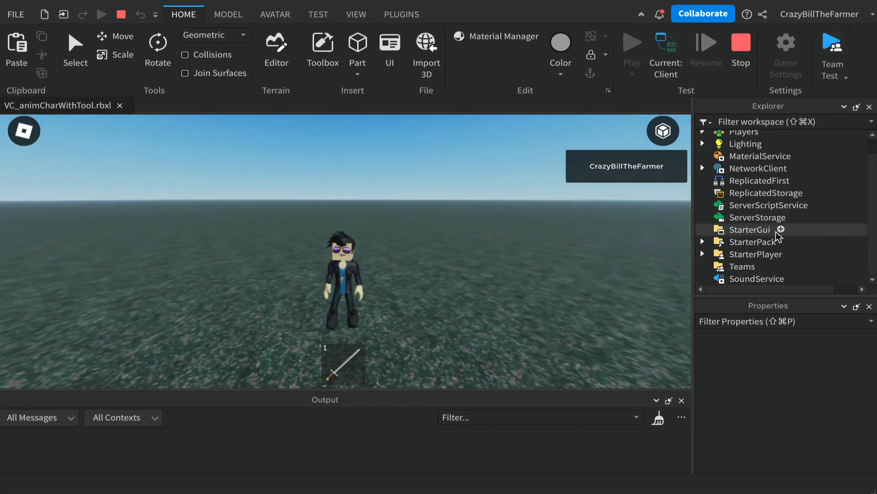
pyautogui.click(702, 241)
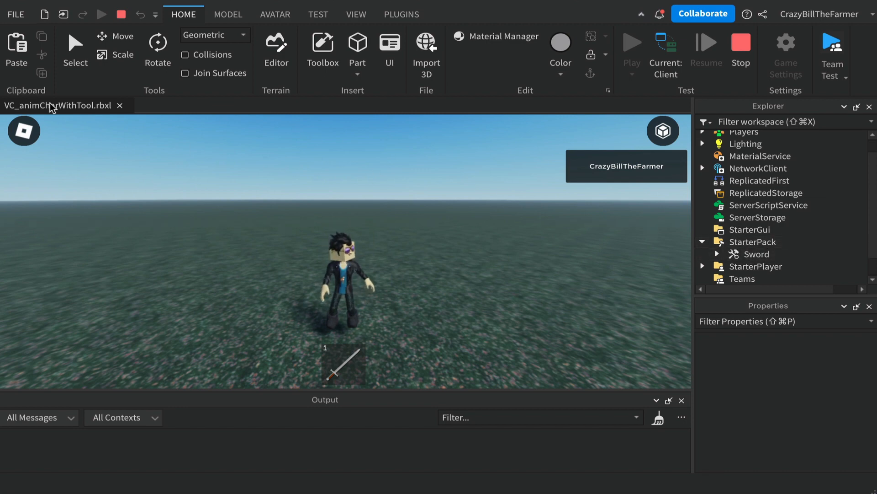
pyautogui.click(326, 46)
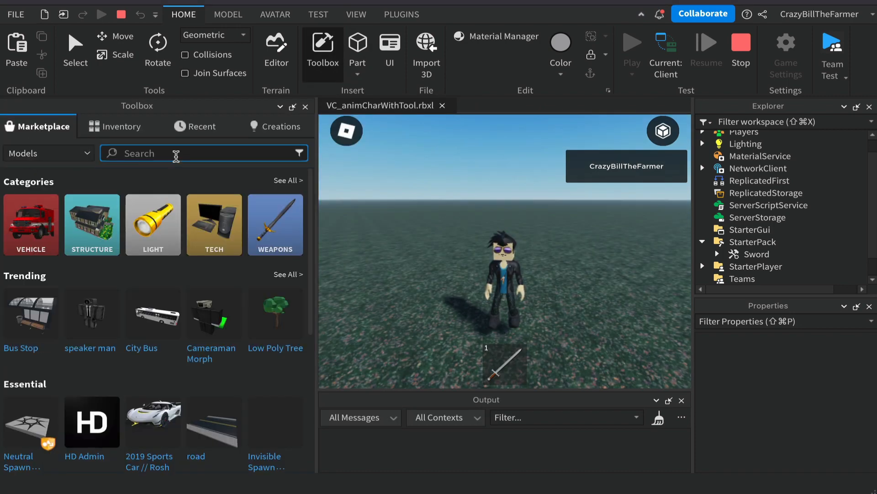
pyautogui.click(176, 155)
pyautogui.write('sword')
pyautogui.press('Return')
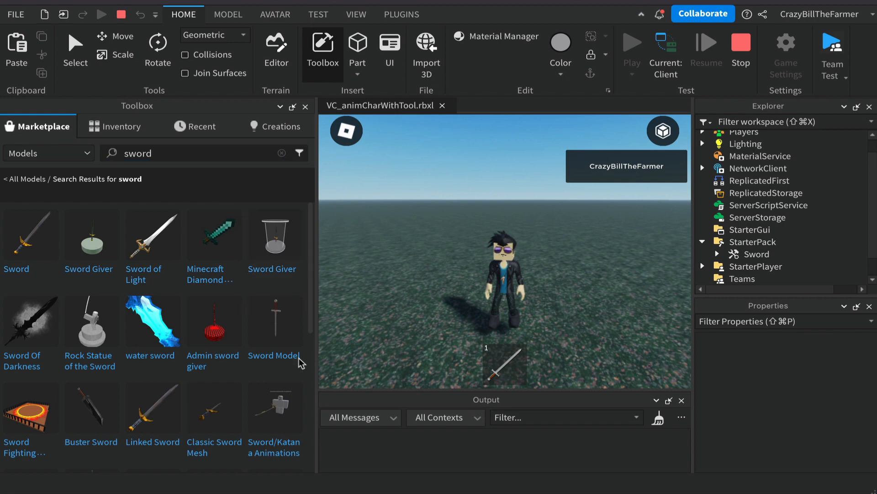
# Examine the sword models in the search results, select StarterPack and close the Toolbox
pyautogui.moveTo(275, 333)
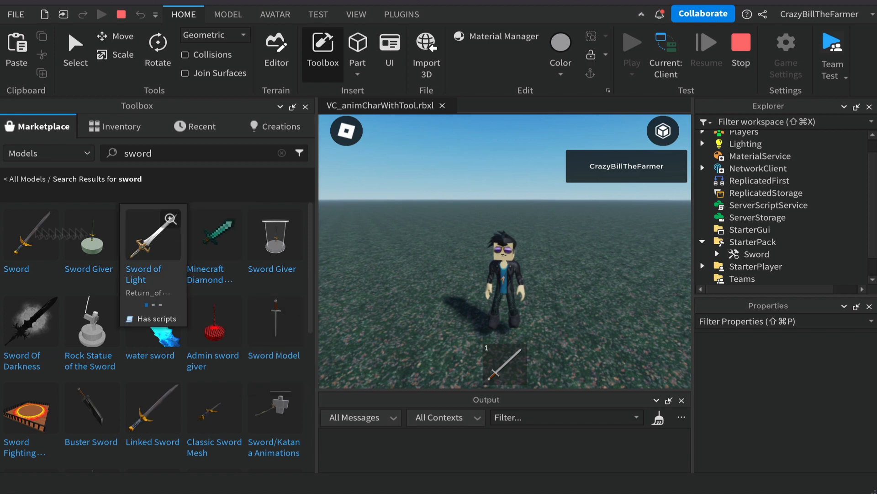
pyautogui.moveTo(39, 246)
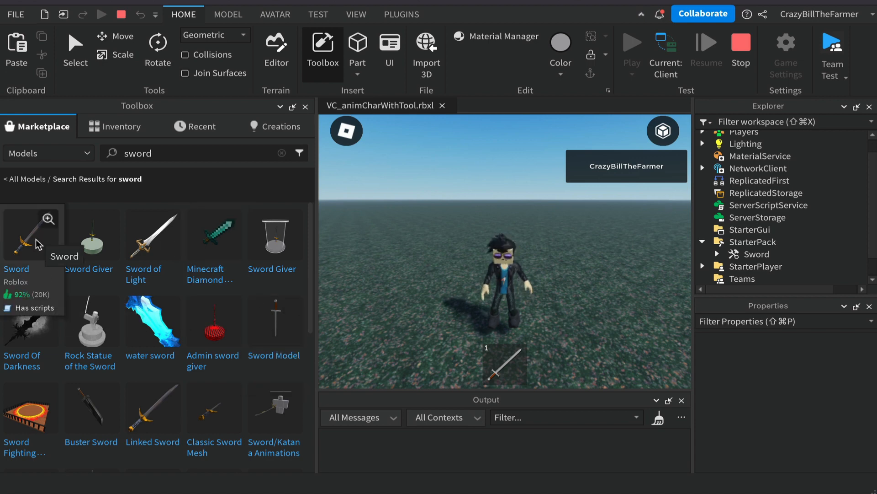
pyautogui.moveTo(230, 246)
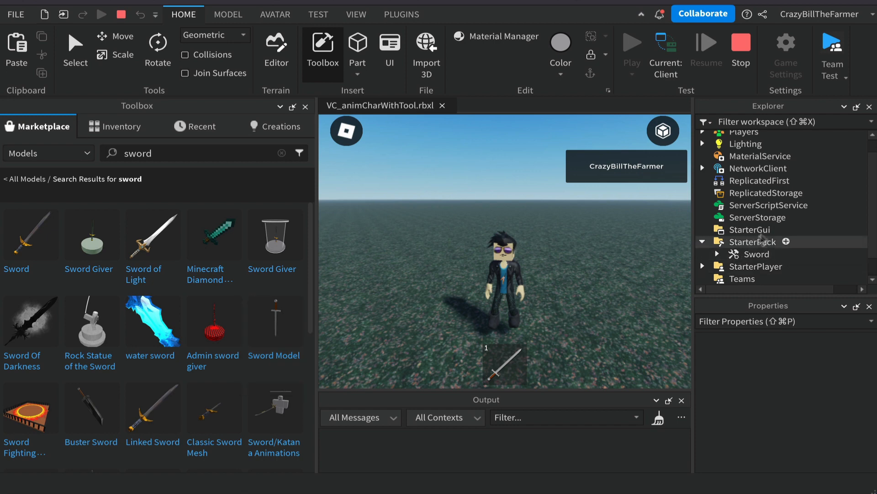
pyautogui.click(757, 242)
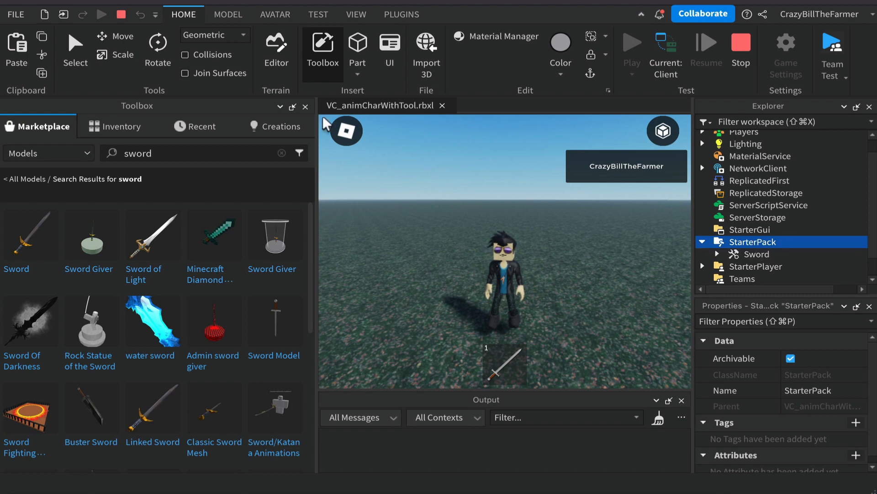
pyautogui.click(305, 107)
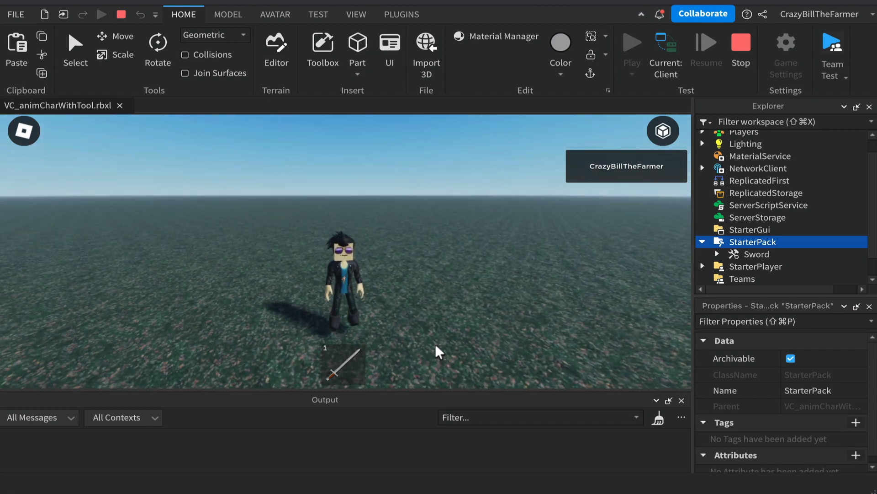
# Equip the sword, walk the character around to check its default hold pose, and unequip it
pyautogui.click(340, 371)
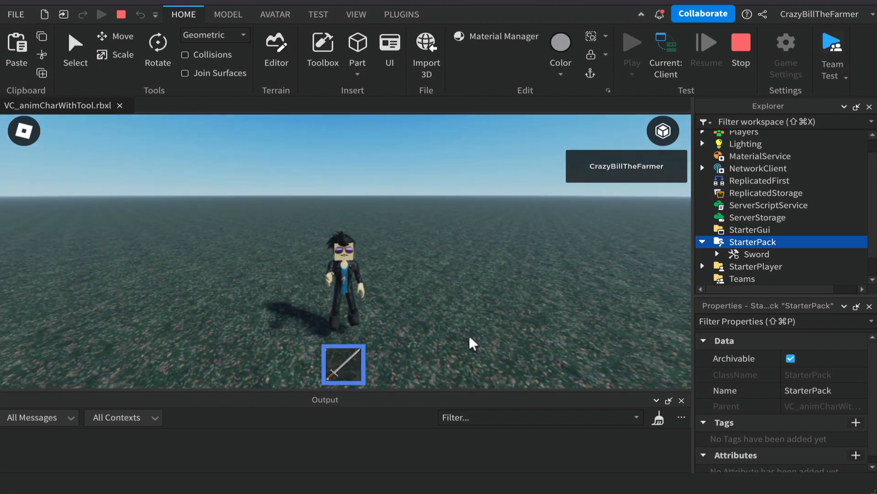
pyautogui.moveTo(450, 326); pyautogui.dragTo(453, 331, button='right')
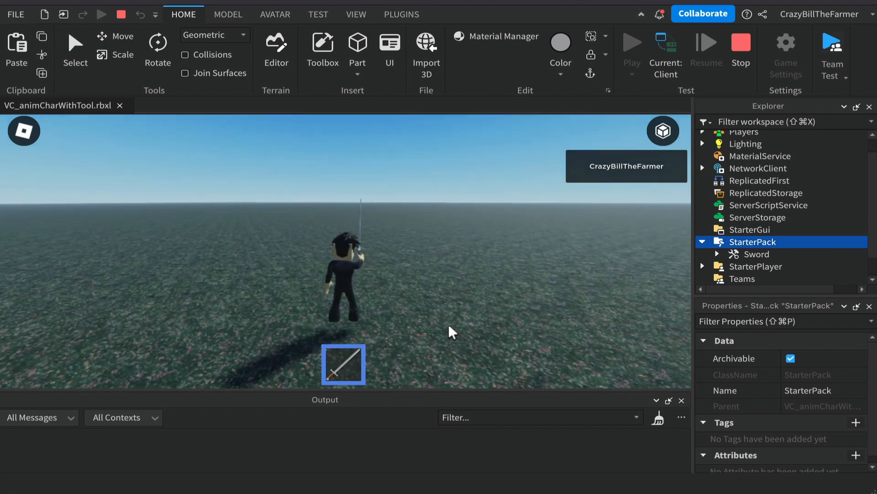
pyautogui.press('a')
pyautogui.press('d')
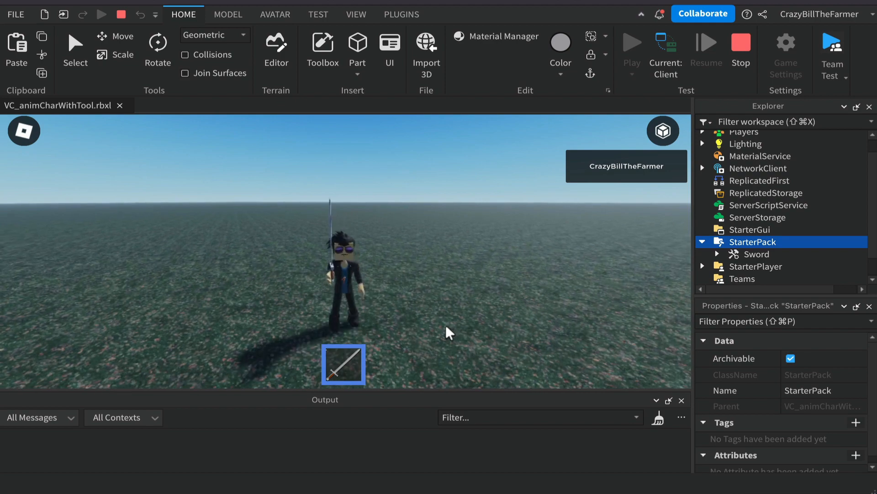
pyautogui.moveTo(400, 313); pyautogui.dragTo(400, 313, button='right')
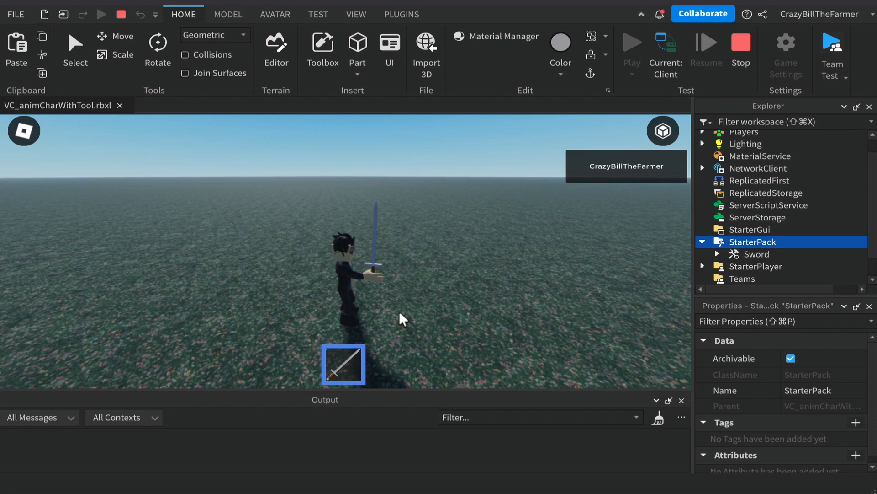
pyautogui.click(341, 371)
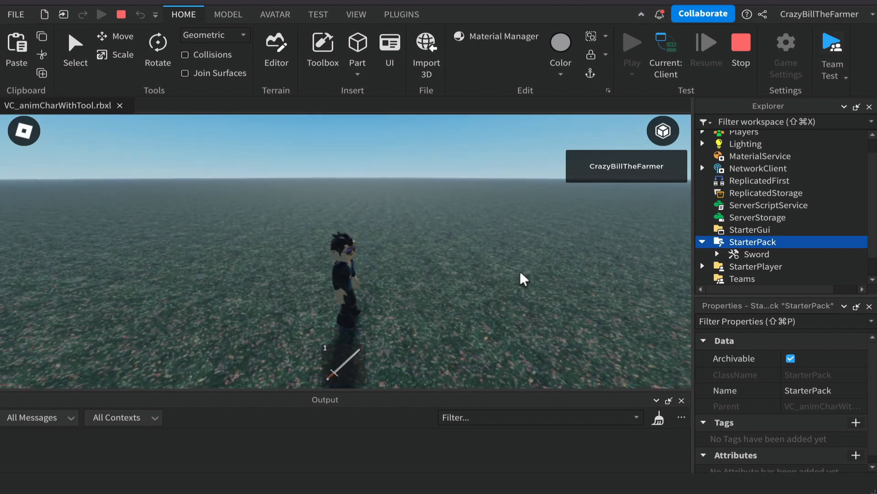
pyautogui.moveTo(475, 280); pyautogui.dragTo(475, 279, button='right')
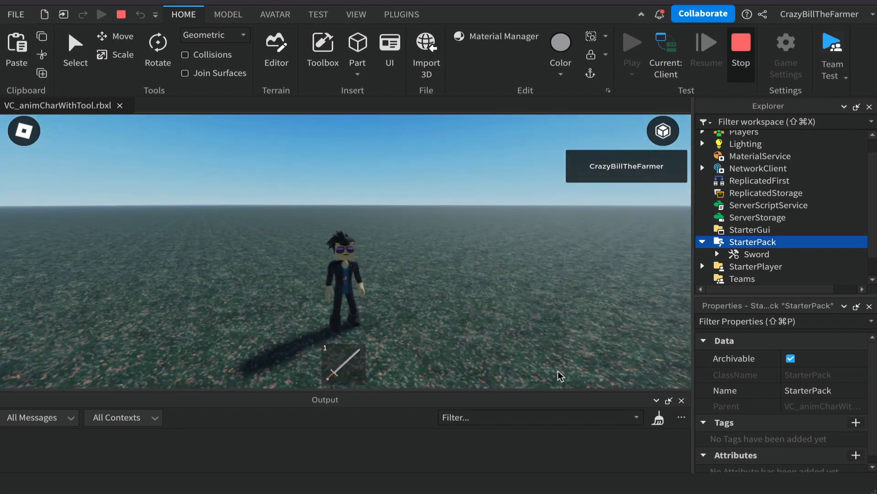
# Stop the playtest and generate an R15 masculine My Avatar rig in Workspace
pyautogui.hotkey('shift', 'F5')
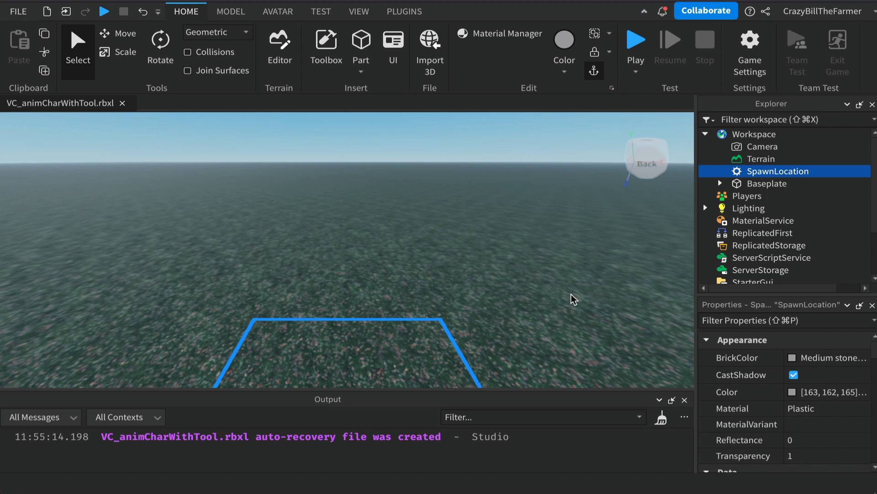
pyautogui.moveTo(571, 294); pyautogui.dragTo(572, 295, button='right')
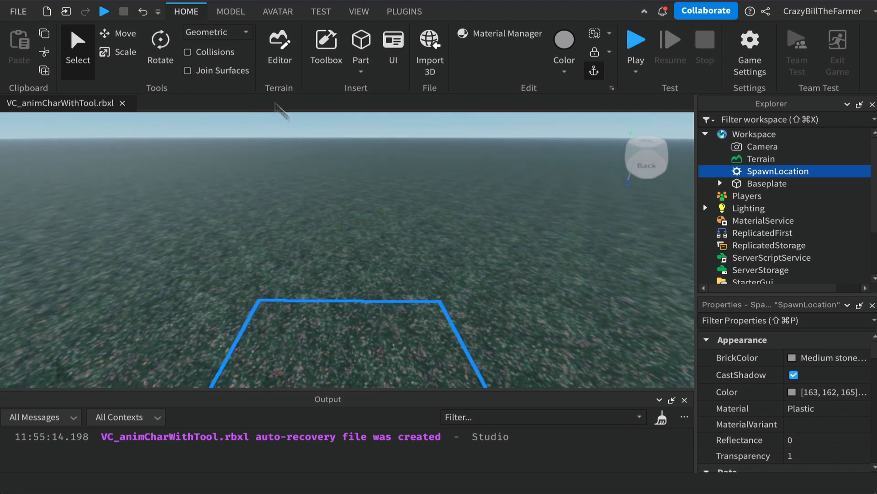
pyautogui.click(279, 12)
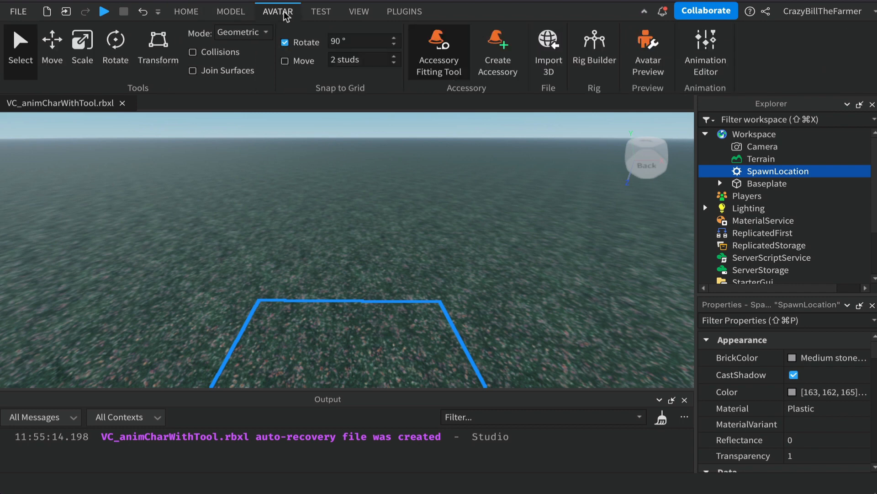
pyautogui.click(594, 46)
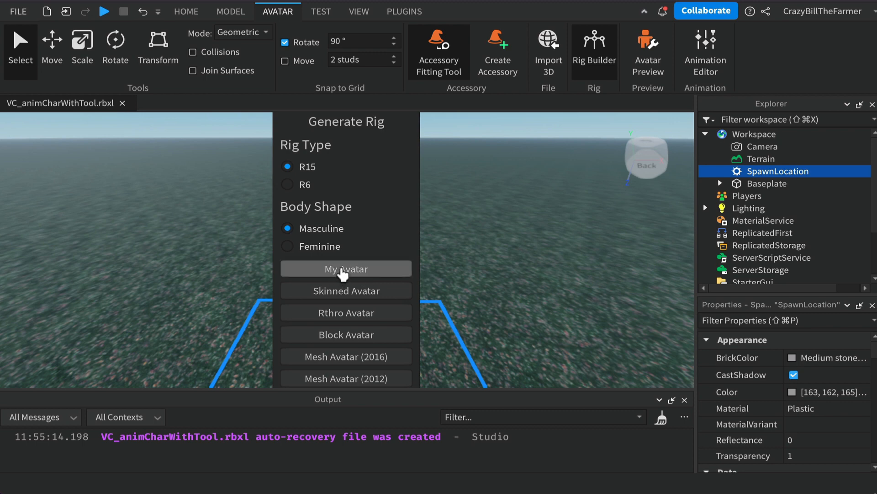
pyautogui.click(343, 272)
pyautogui.click(750, 134)
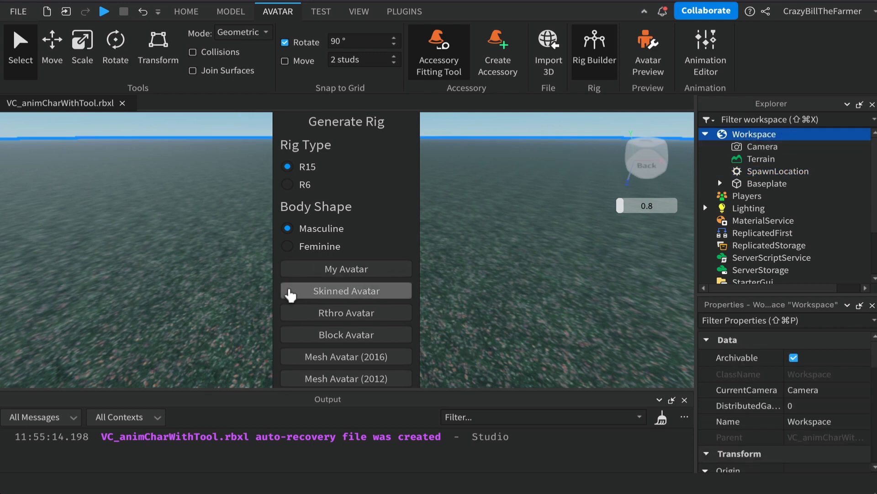
pyautogui.click(348, 271)
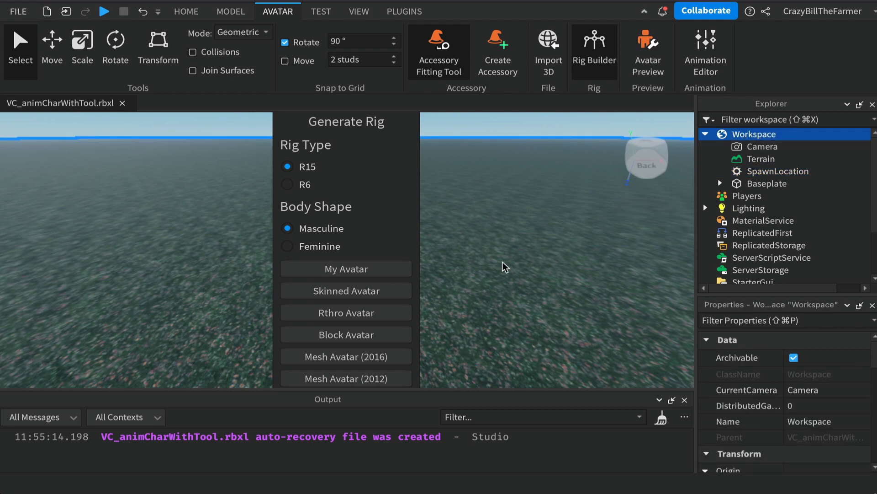
pyautogui.moveTo(483, 260); pyautogui.dragTo(484, 260, button='right')
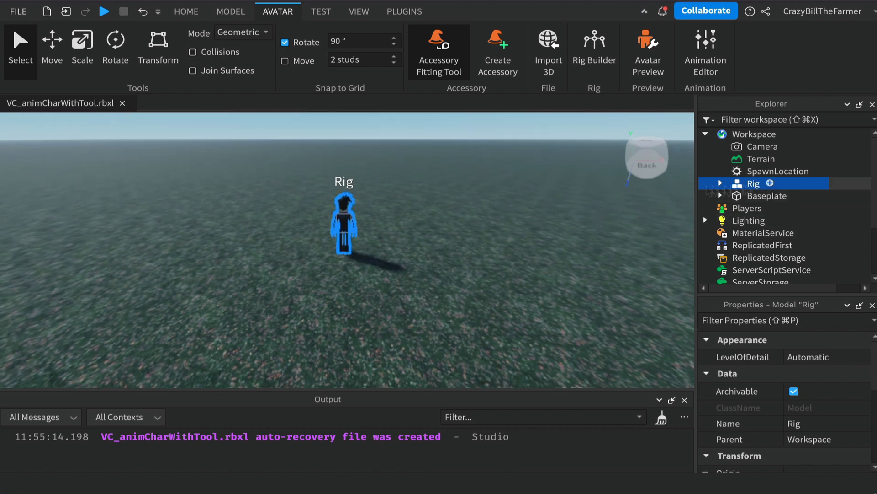
# Move the rig a short distance along its blue axis towards the spawn location and deselect it
pyautogui.click(52, 46)
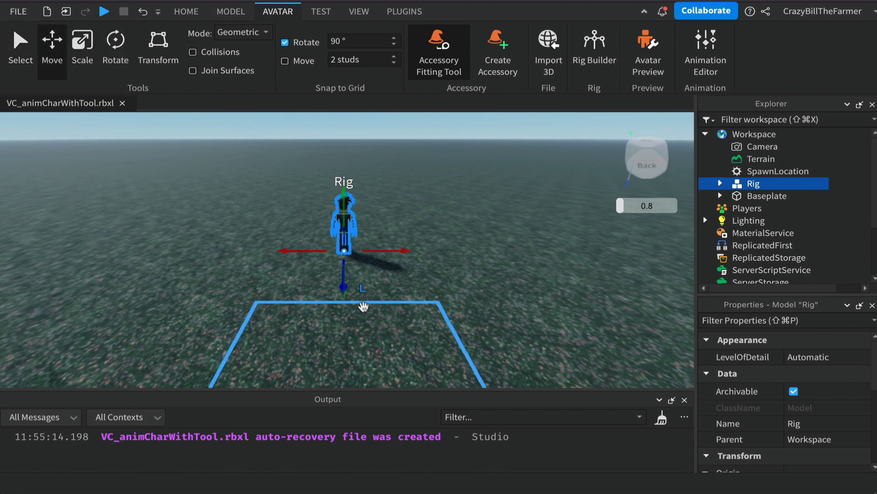
pyautogui.moveTo(347, 290); pyautogui.dragTo(348, 295)
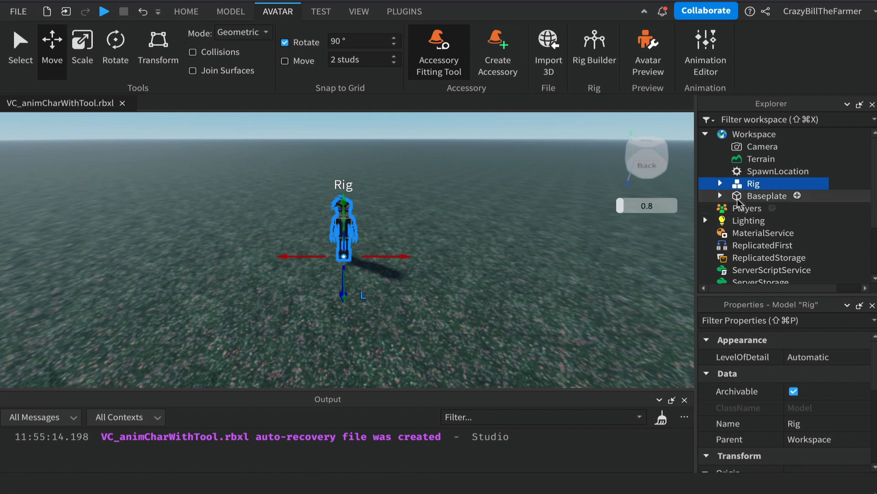
pyautogui.press('f')
pyautogui.click(514, 246)
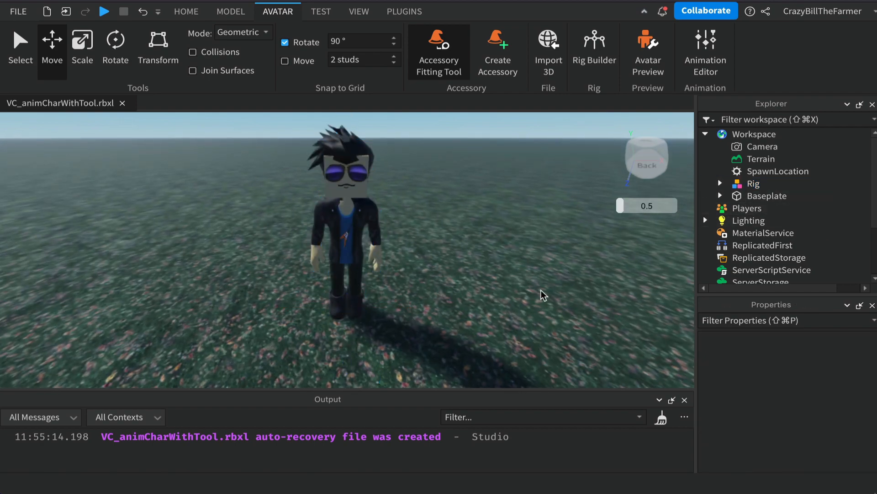
pyautogui.moveTo(467, 294); pyautogui.dragTo(468, 291, button='right')
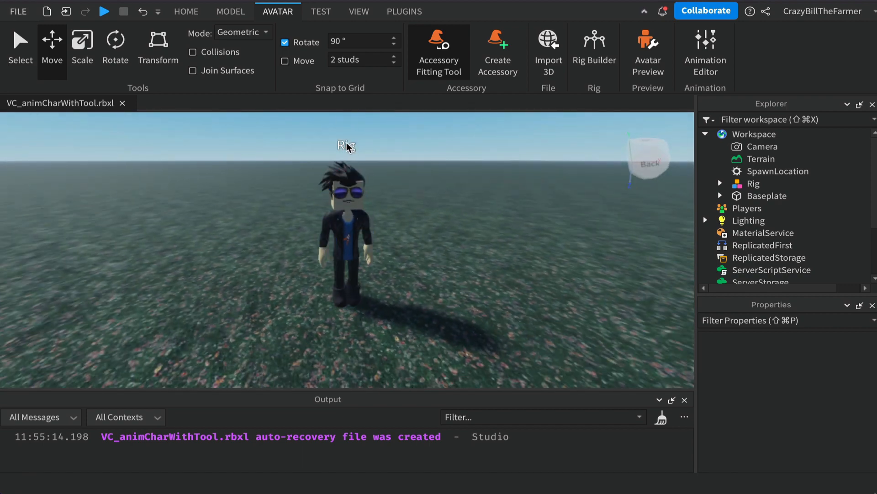
# Hide the rig's overhead name by setting its Humanoid's DisplayDistanceType to None, and collapse the rig's hierarchy
pyautogui.click(720, 184)
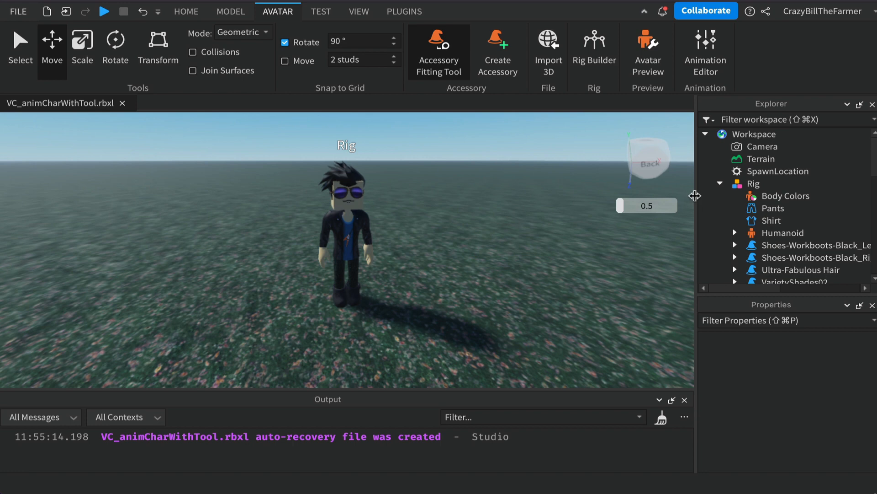
pyautogui.moveTo(695, 197); pyautogui.dragTo(675, 197)
pyautogui.scroll(-3, 760, 211)
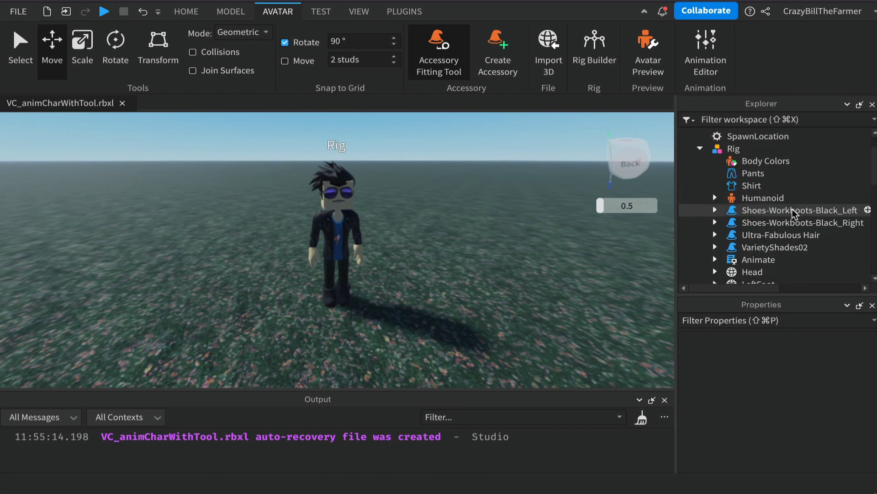
pyautogui.click(760, 201)
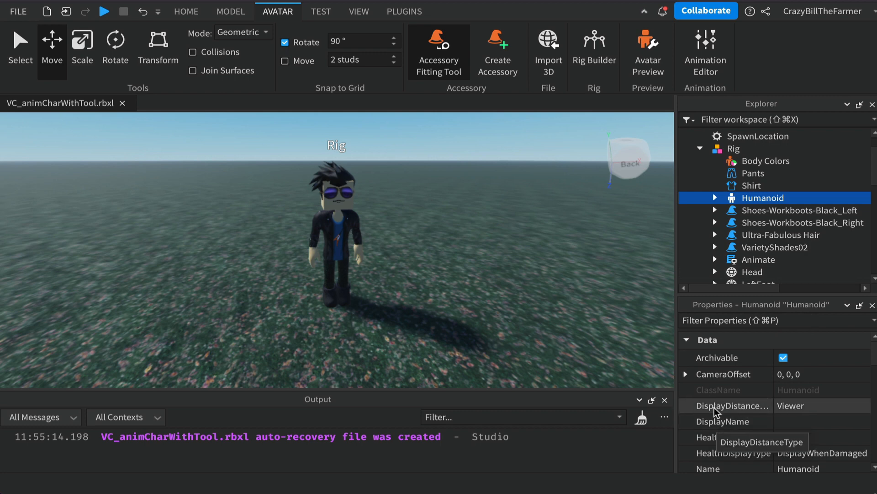
pyautogui.click(866, 410)
pyautogui.click(863, 406)
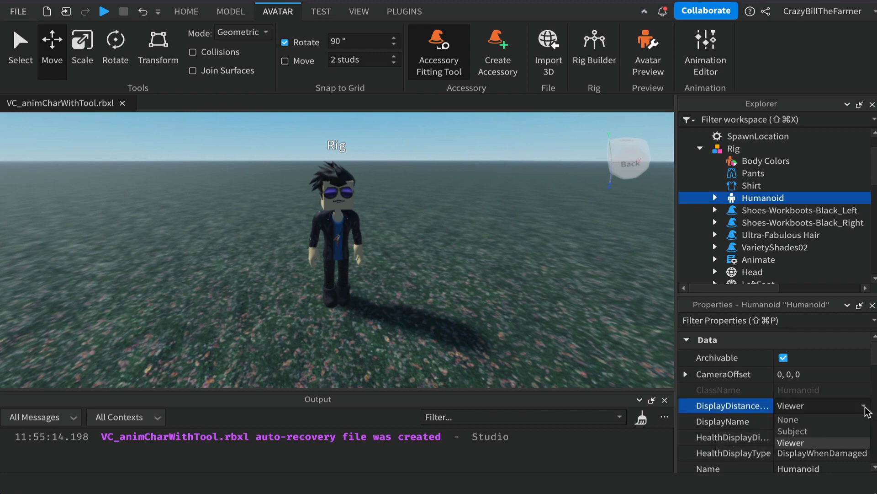
pyautogui.click(813, 420)
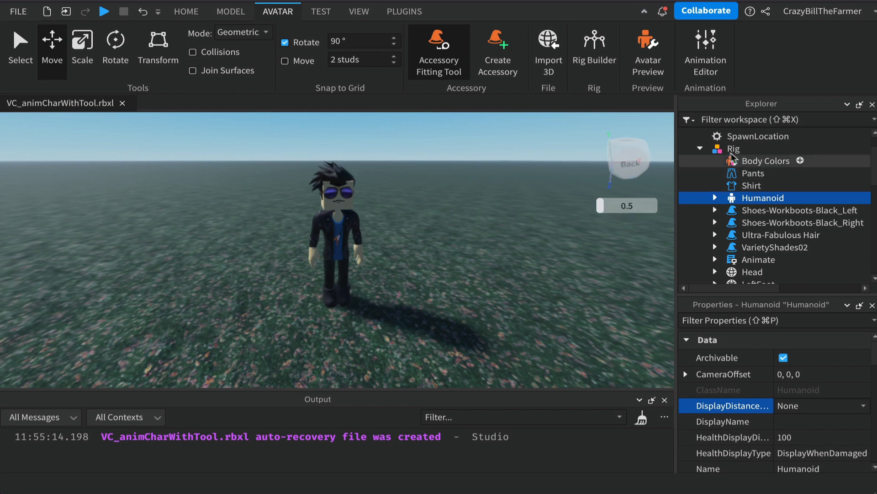
pyautogui.click(700, 150)
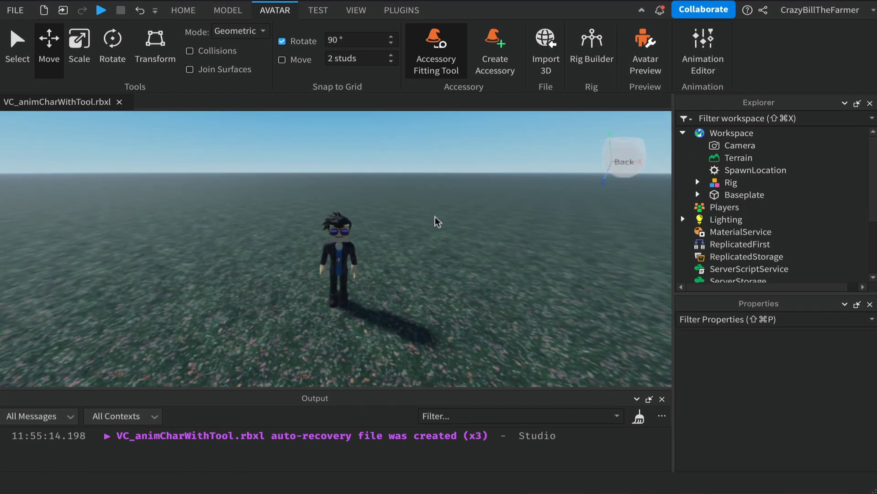
# Duplicate the Sword tool inside StarterPack
pyautogui.scroll(-3, 723, 225)
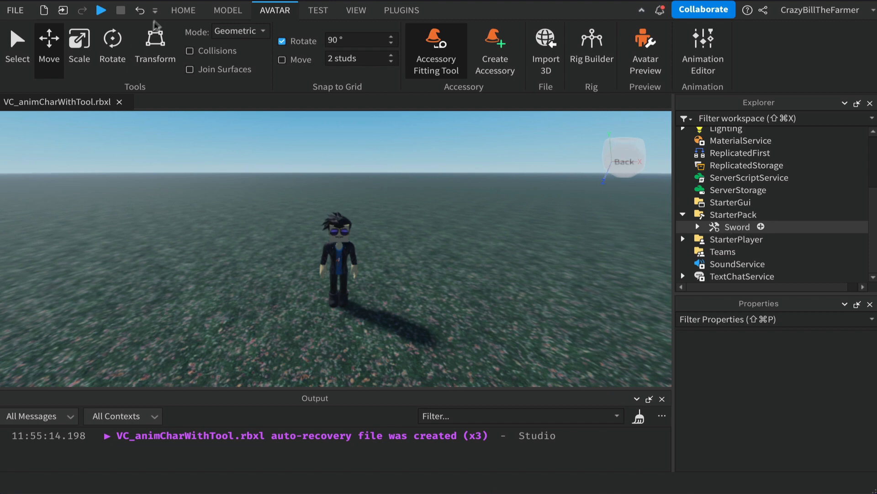
pyautogui.click(183, 11)
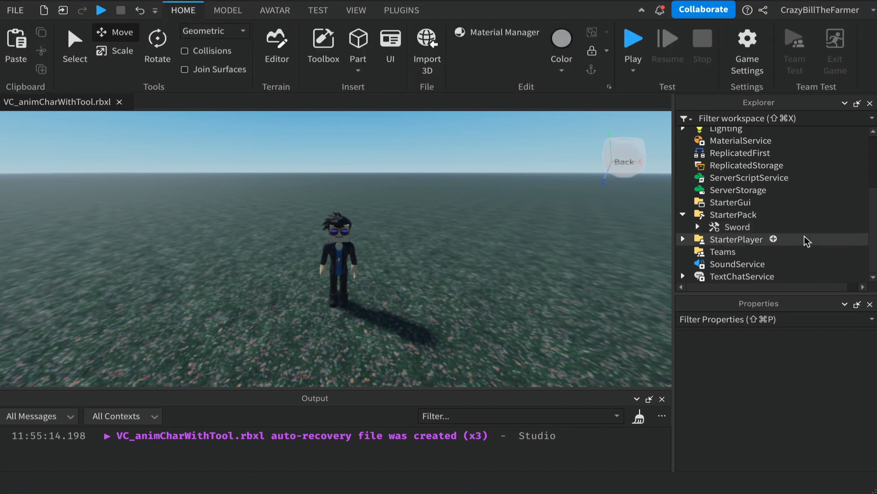
pyautogui.click(732, 229)
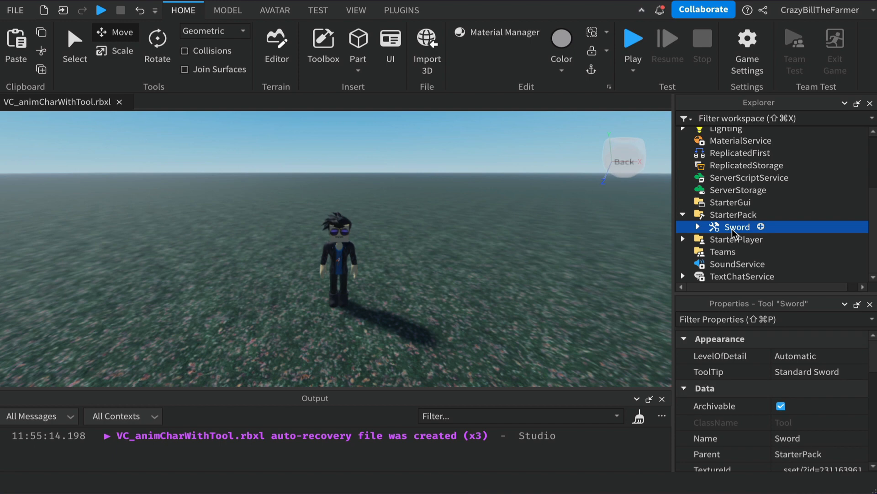
pyautogui.rightClick(733, 229)
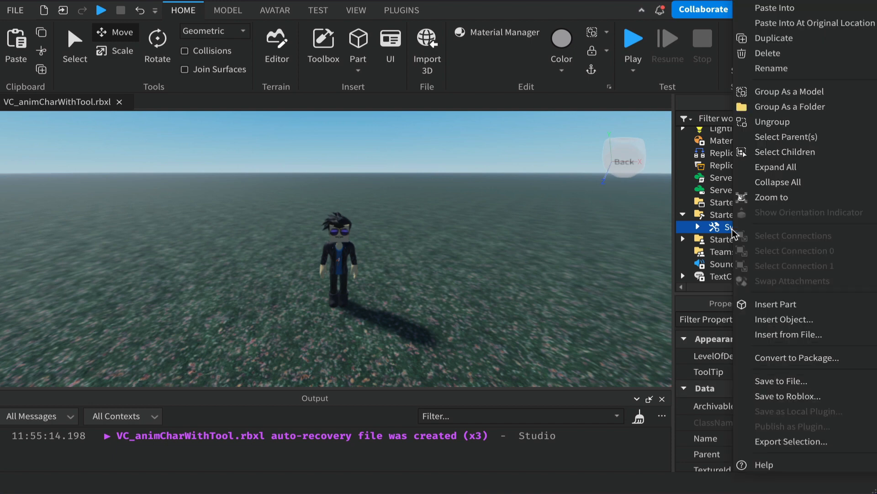
pyautogui.click(781, 37)
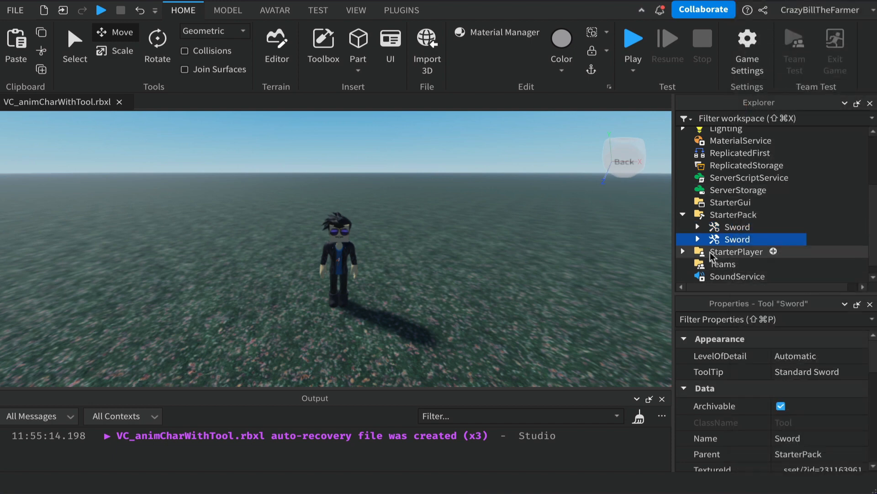
# Cut the duplicate Sword from StarterPack and paste it into Workspace
pyautogui.rightClick(732, 243)
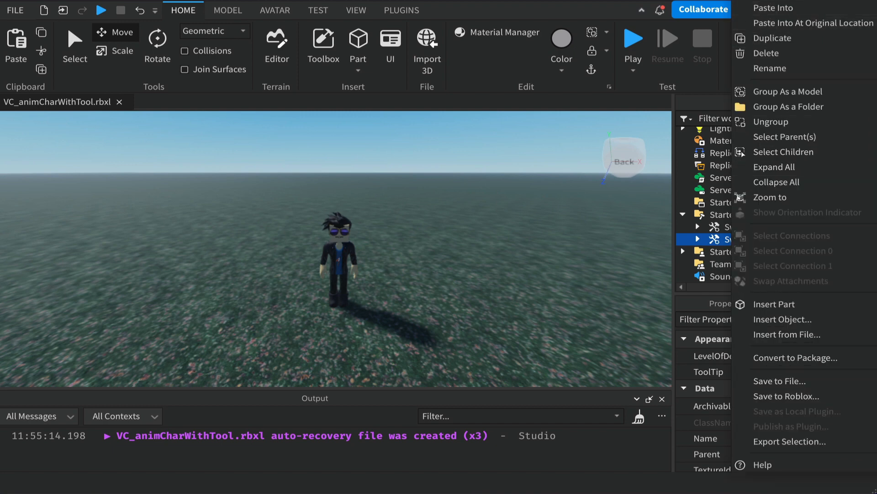
pyautogui.press('Delete')
pyautogui.scroll(3, 762, 253)
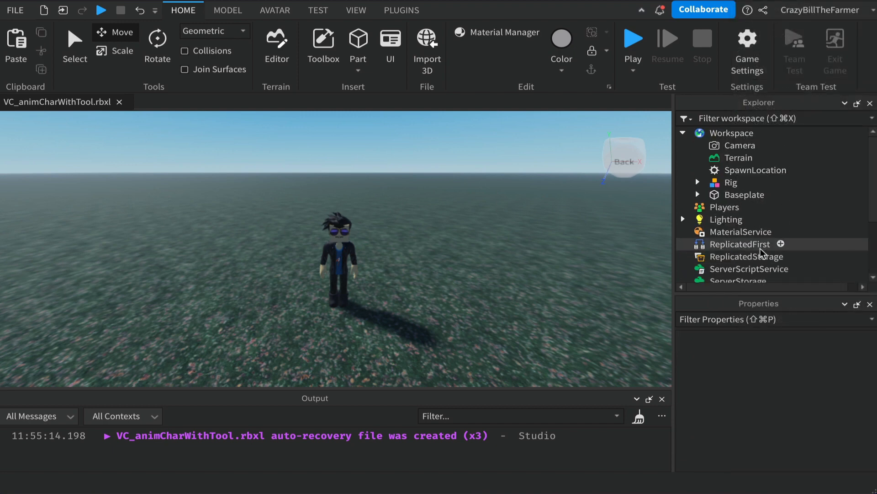
pyautogui.click(730, 134)
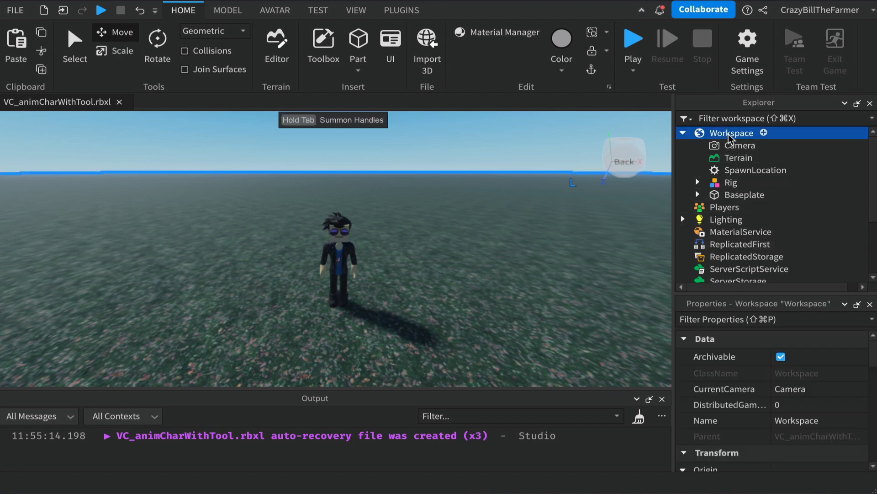
pyautogui.rightClick(730, 138)
pyautogui.click(736, 142)
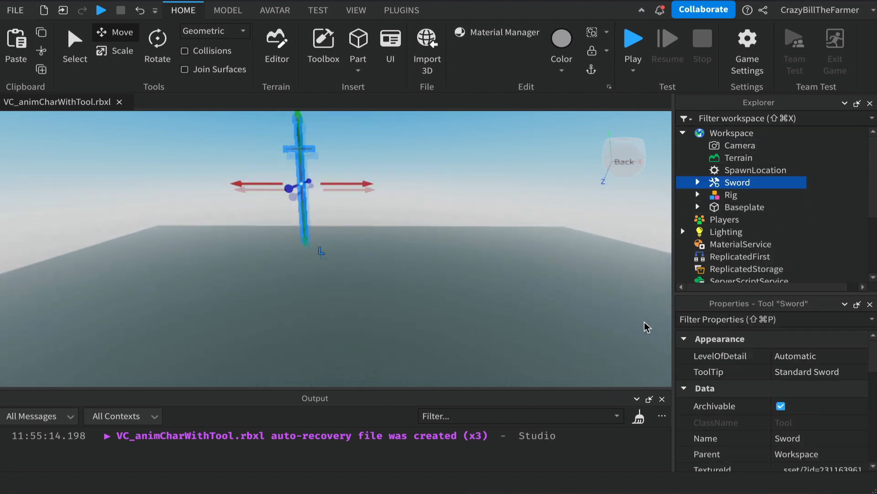
# Focus on the pasted Sword and examine its transform properties and the SpawnLocation's CFrame position
pyautogui.press('f')
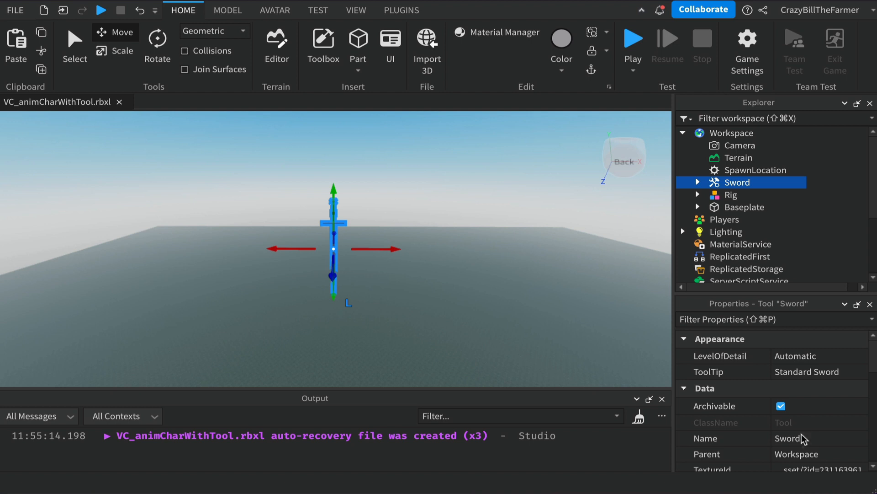
pyautogui.scroll(-2, 816, 440)
pyautogui.scroll(-2, 816, 440)
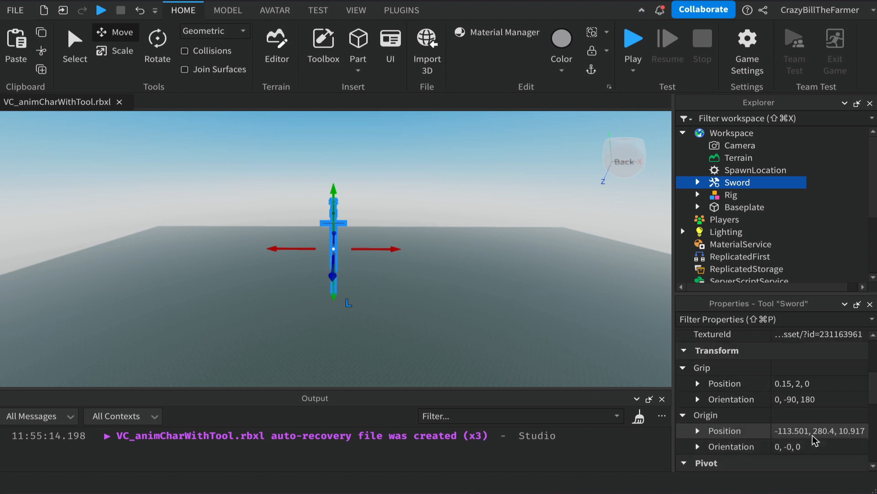
pyautogui.scroll(-2, 816, 440)
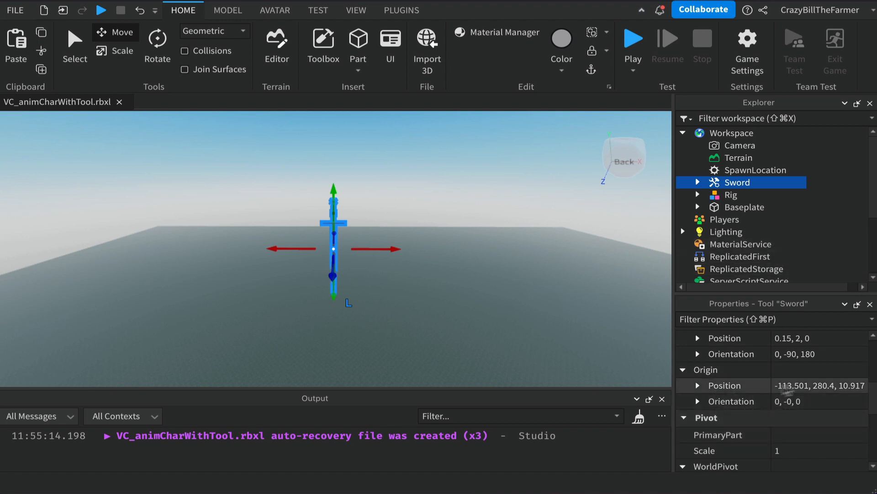
pyautogui.click(742, 172)
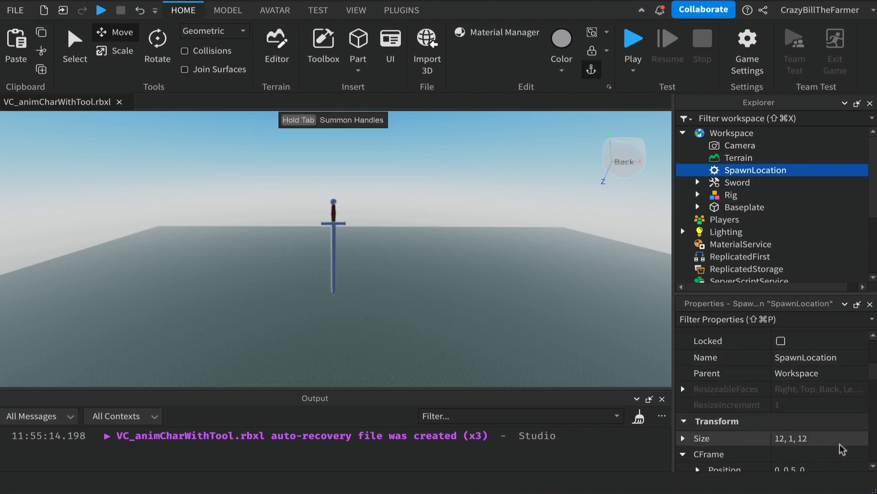
pyautogui.scroll(-1, 798, 402)
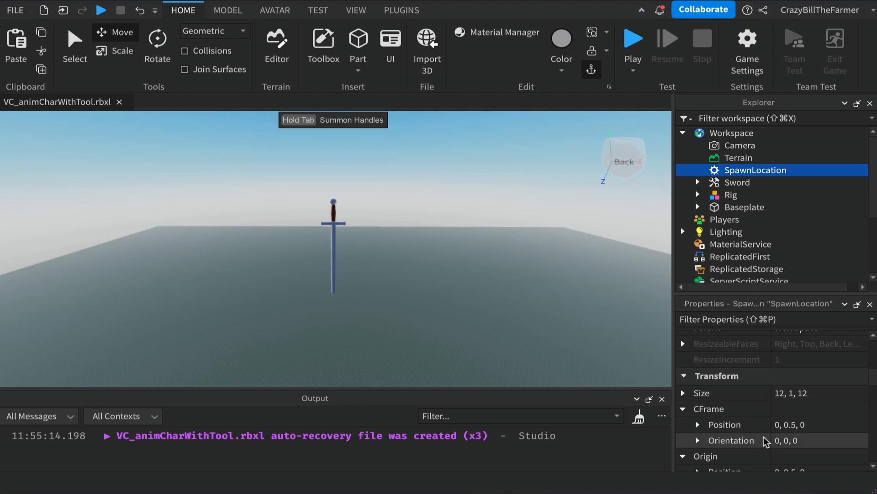
pyautogui.scroll(-2, 729, 415)
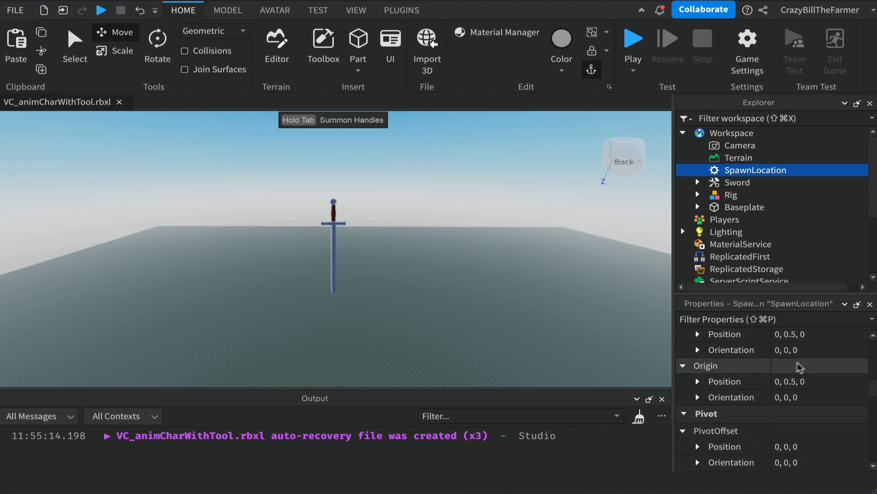
pyautogui.scroll(1, 823, 337)
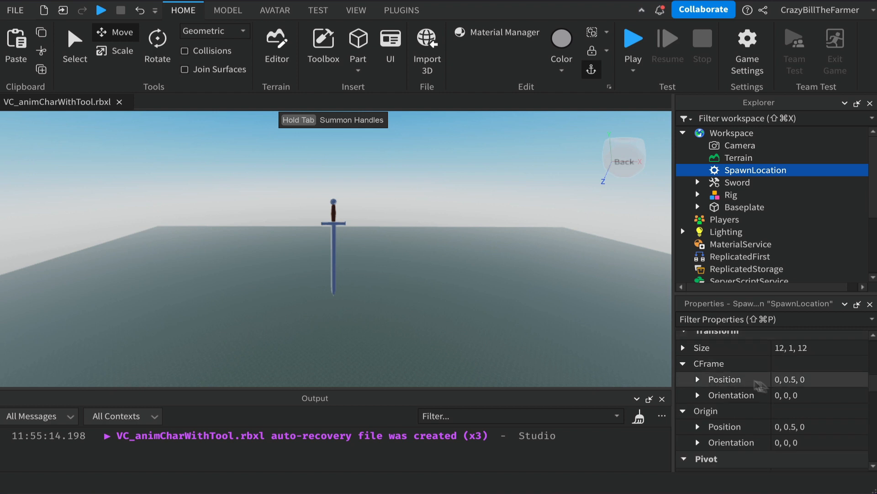
pyautogui.click(825, 380)
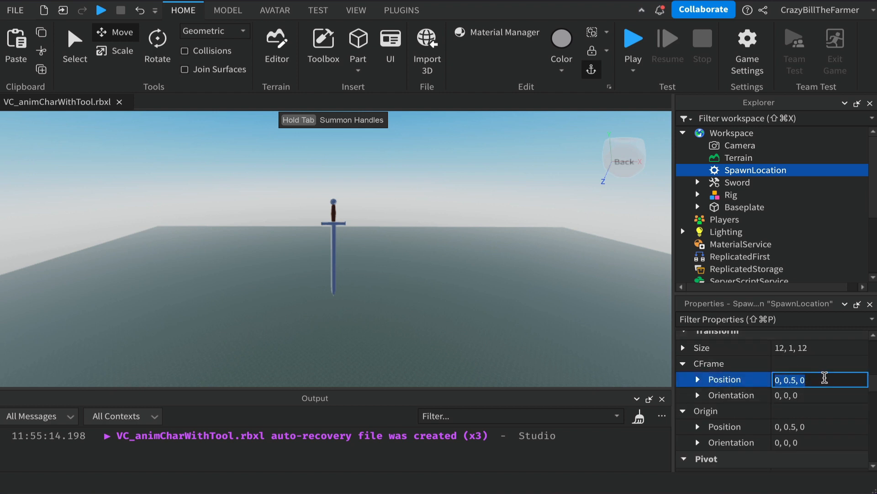
# Set the Workspace Sword's WorldPivot position to 0, 0, 0
pyautogui.click(737, 182)
pyautogui.click(810, 393)
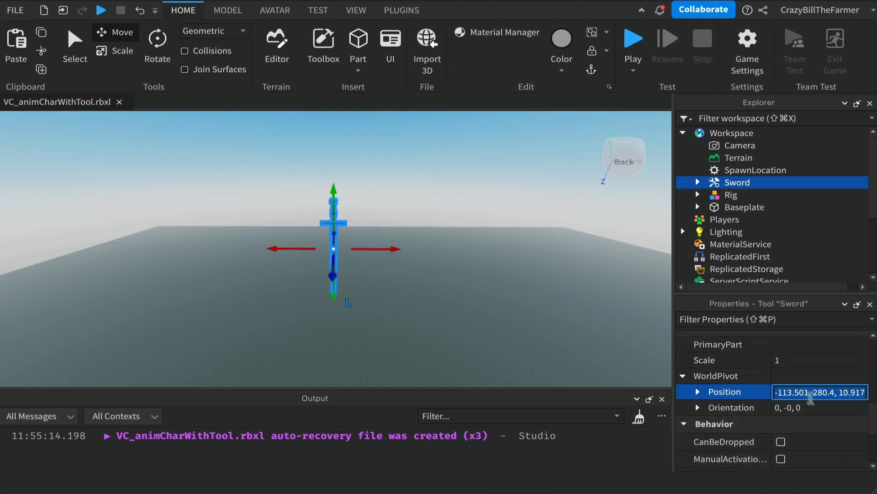
pyautogui.write('0,0,0')
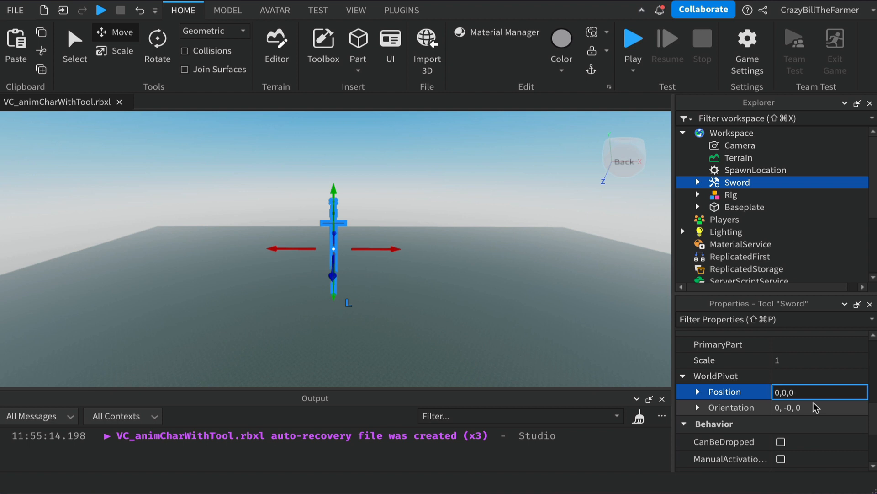
pyautogui.press('Return')
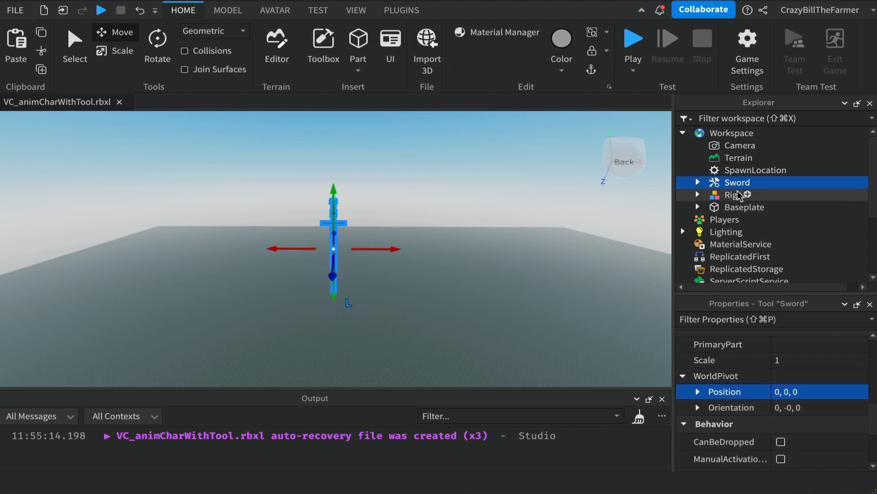
# Set the CFrame position of the Sword's Handle part to 0, 0, 0
pyautogui.click(697, 182)
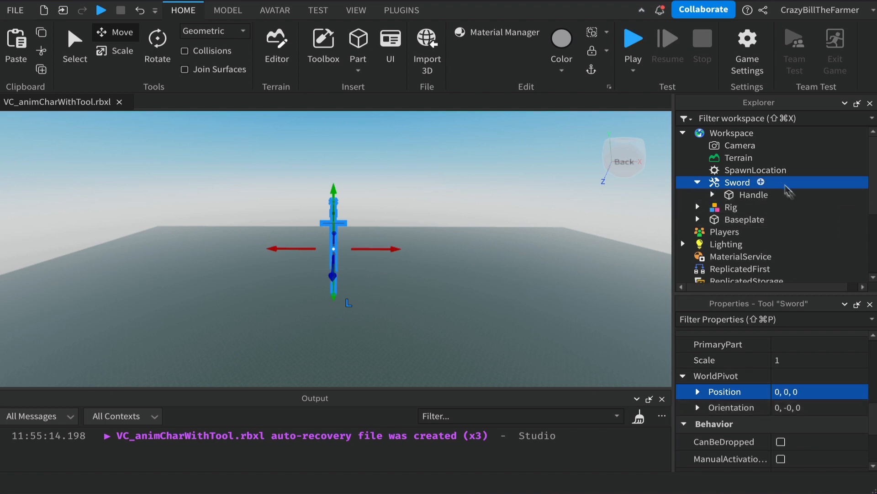
pyautogui.click(755, 197)
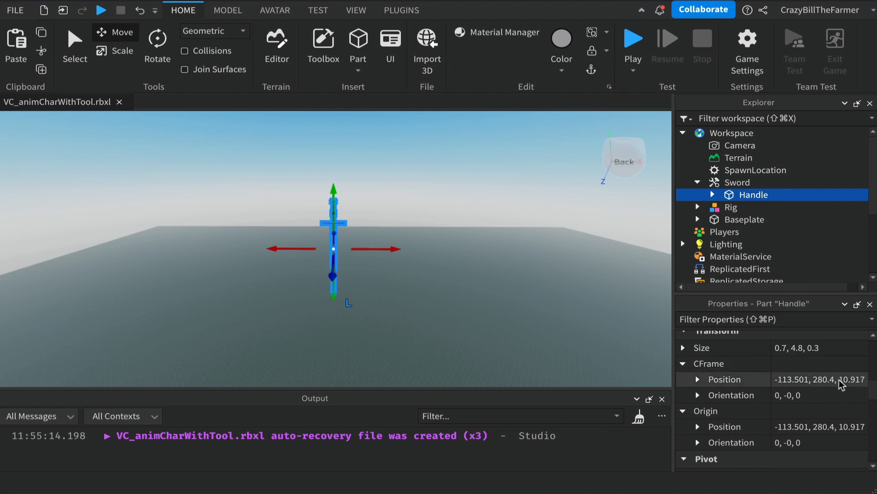
pyautogui.click(839, 380)
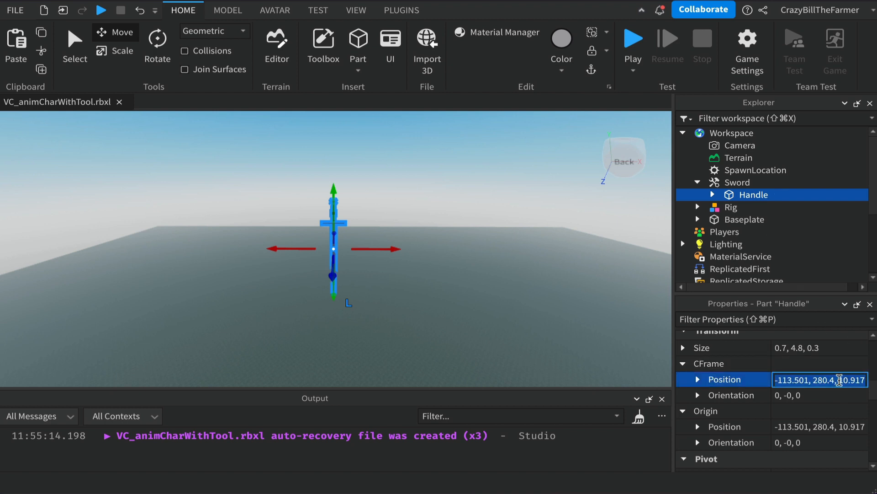
pyautogui.write('0')
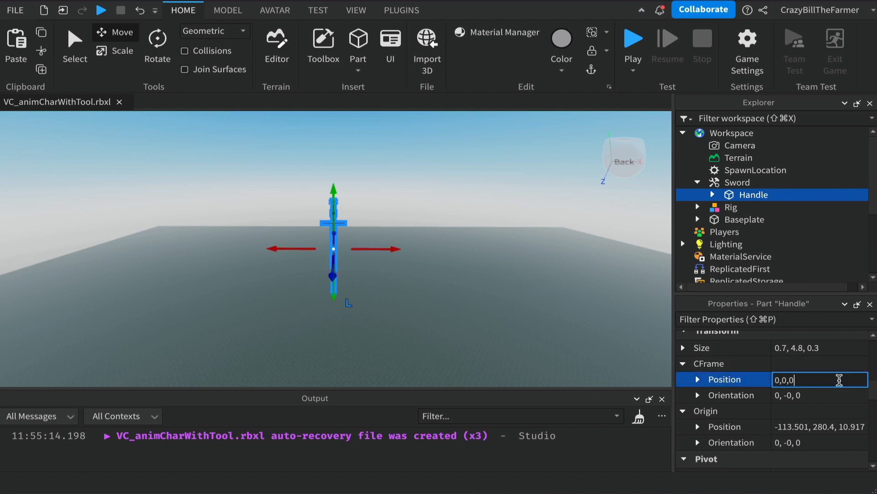
pyautogui.write(', 0, 0')
pyautogui.press('Return')
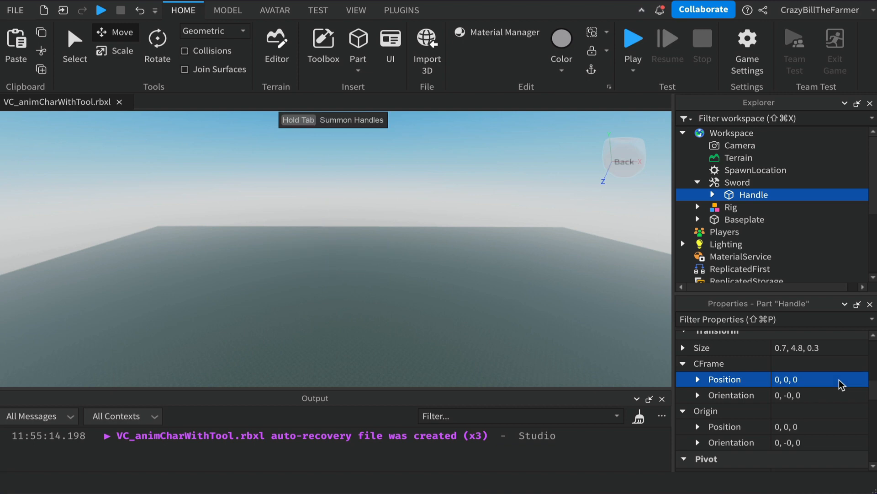
# Move the Sword from the spawn location to stand beside the rig, at about 2.7, 2.4, -12.7
pyautogui.click(743, 171)
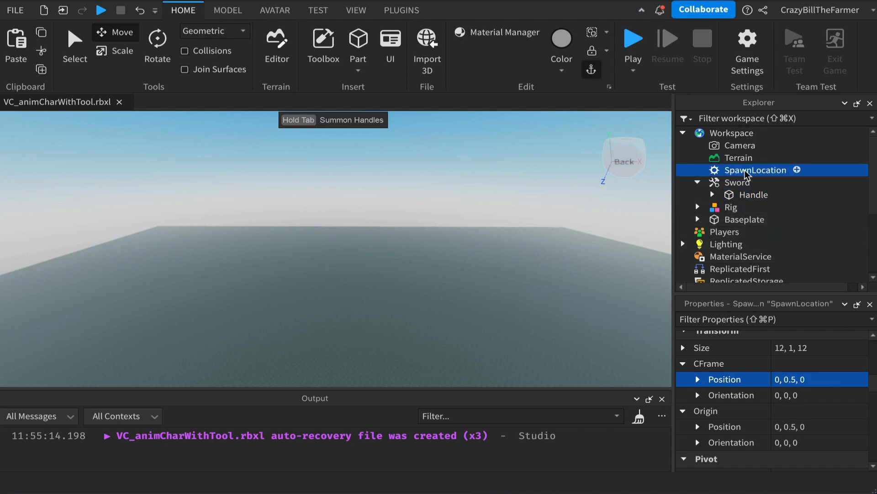
pyautogui.press('f')
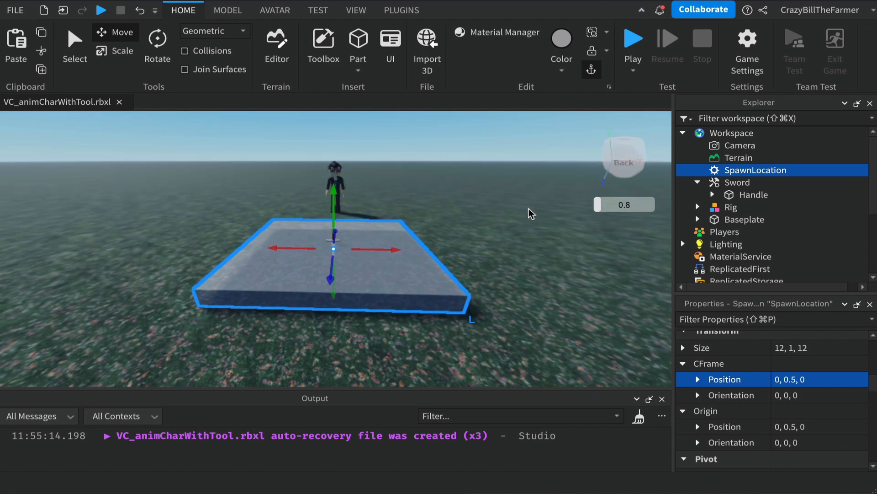
pyautogui.click(734, 183)
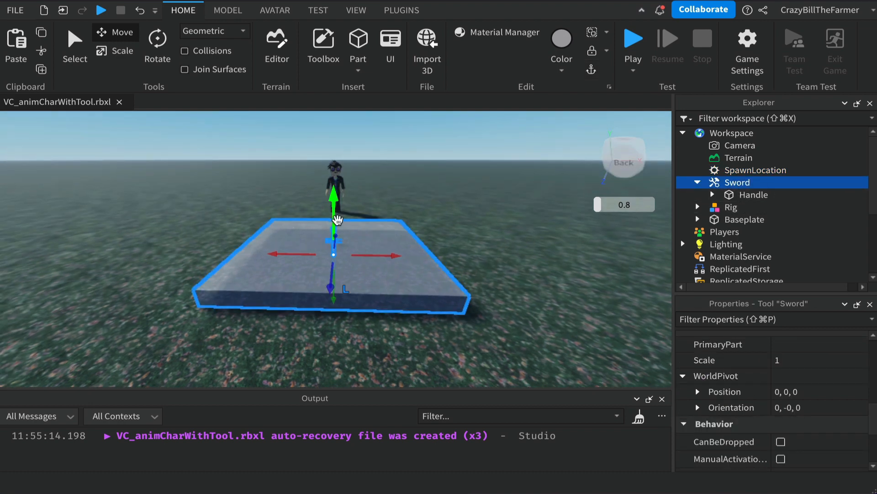
pyautogui.moveTo(334, 216); pyautogui.dragTo(364, 159)
pyautogui.press('f')
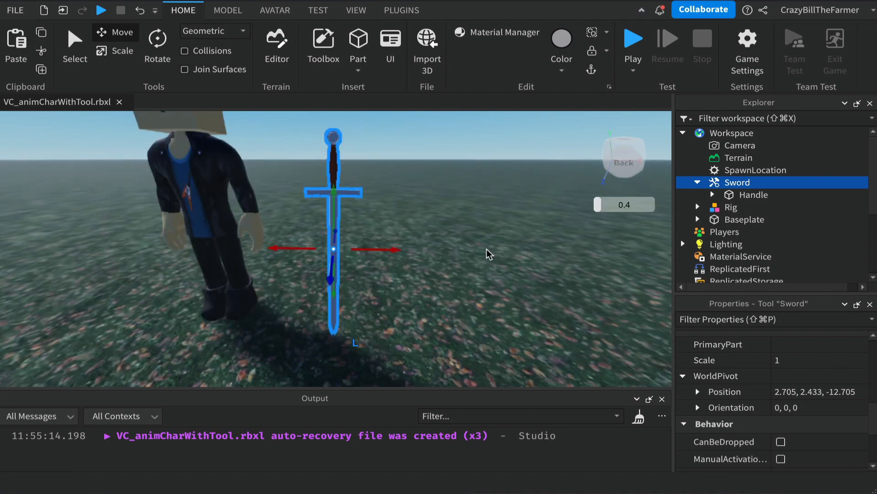
pyautogui.scroll(-3, 488, 254)
pyautogui.scroll(-2, 488, 253)
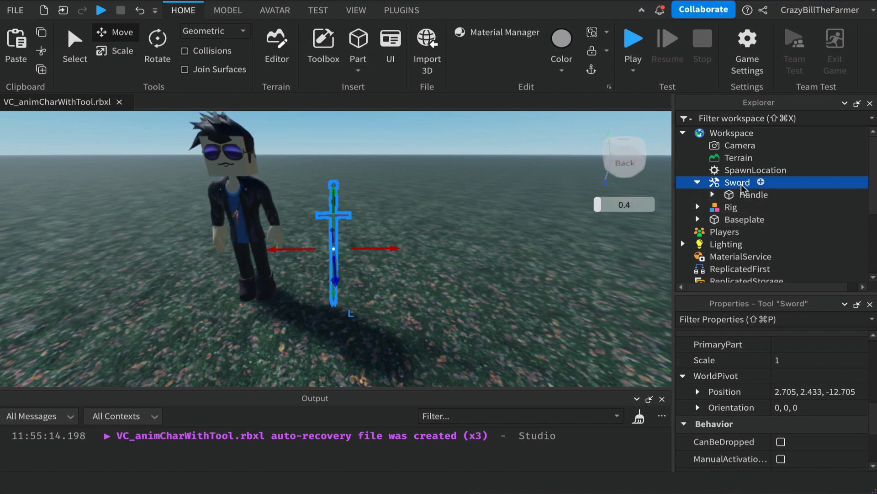
# Check the Handle's child objects and move the Handle out of the Sword tool directly into Workspace
pyautogui.scroll(5, 736, 388)
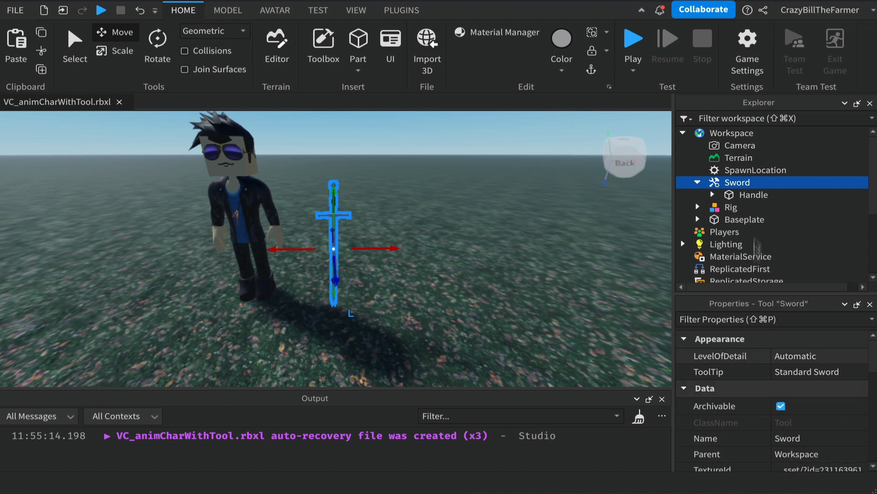
pyautogui.click(757, 198)
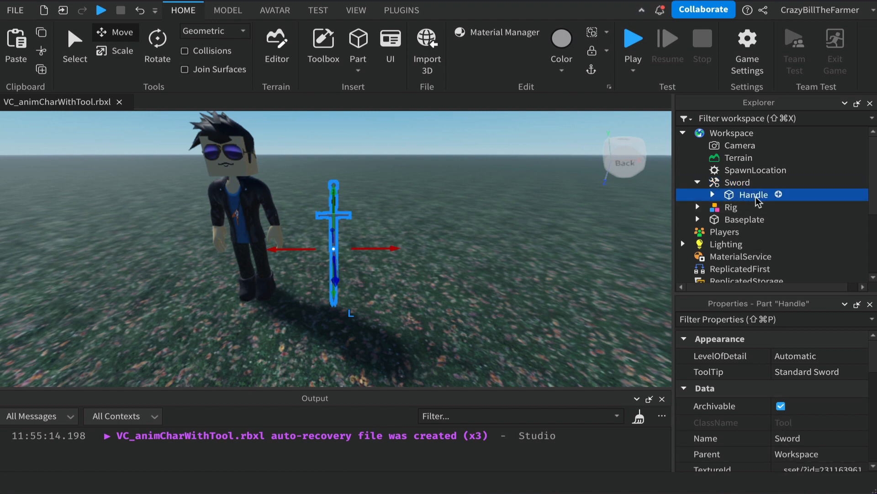
pyautogui.click(713, 195)
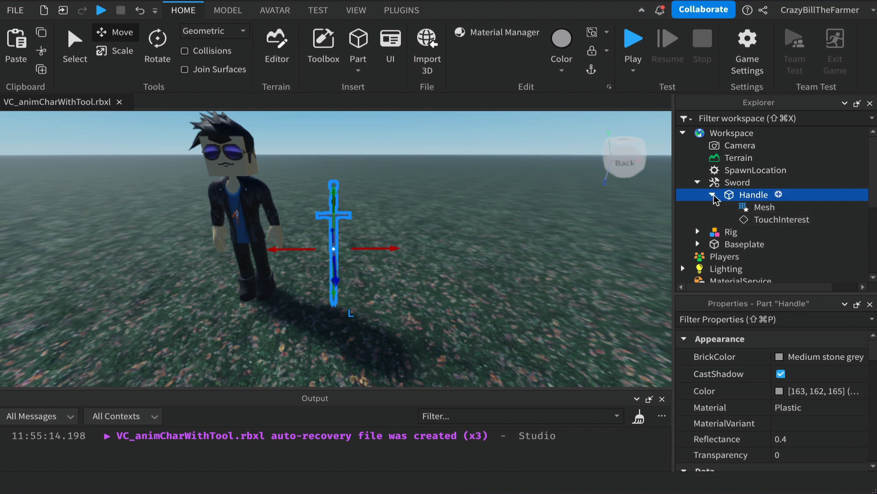
pyautogui.click(713, 195)
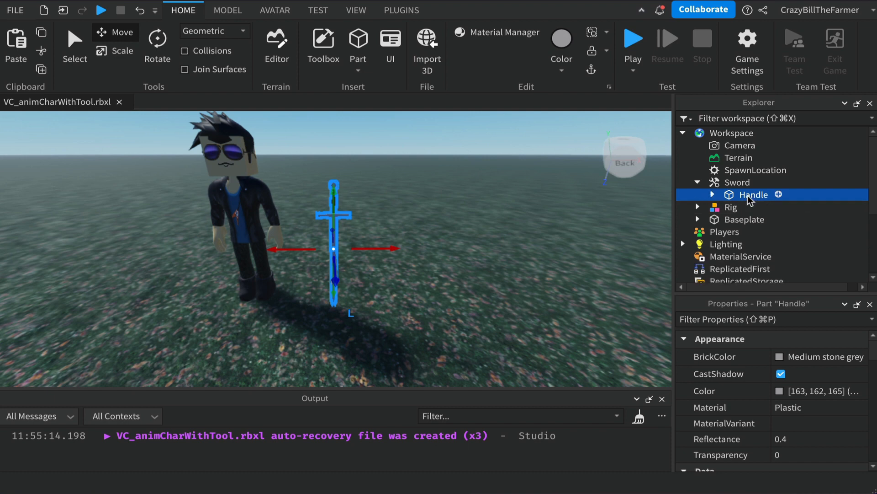
pyautogui.moveTo(749, 197); pyautogui.dragTo(761, 134)
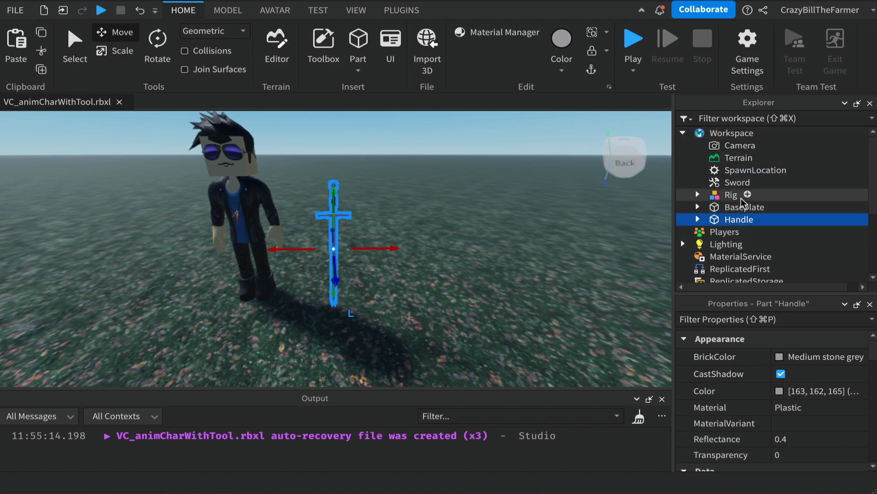
# Delete the emptied Sword tool from Workspace and rename the Handle part to dummySword
pyautogui.click(739, 184)
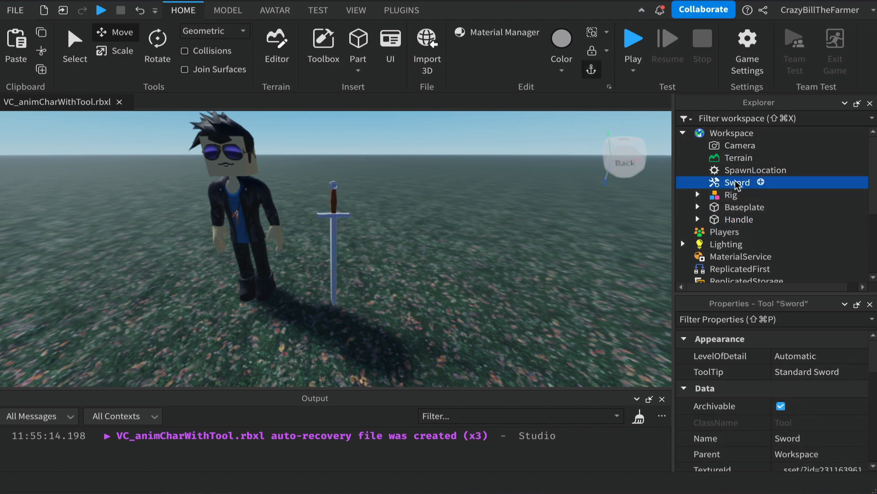
pyautogui.press('Delete')
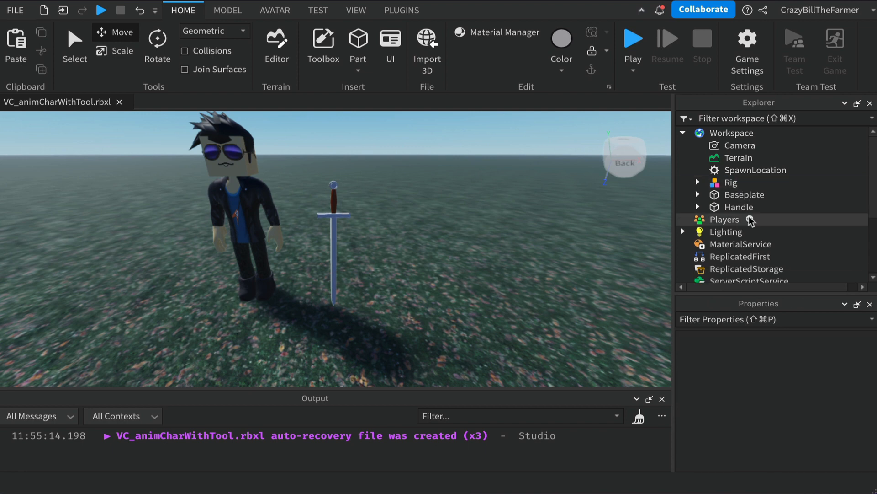
pyautogui.click(737, 208)
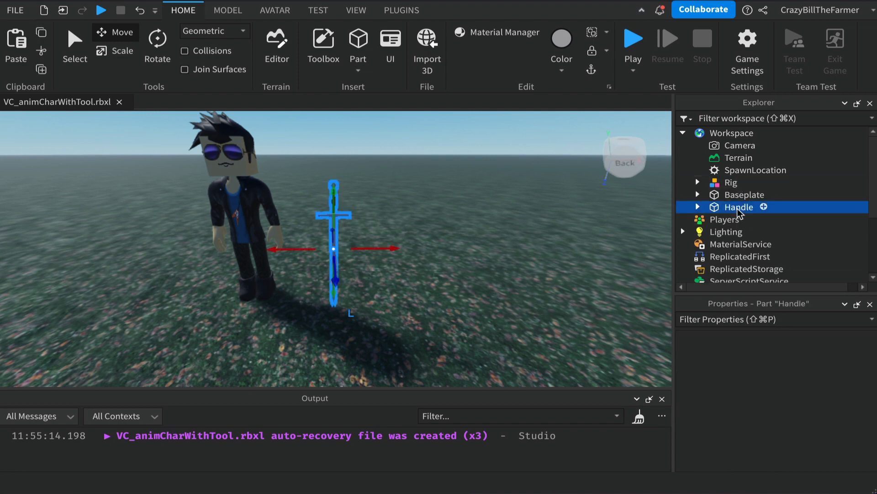
pyautogui.click(735, 207)
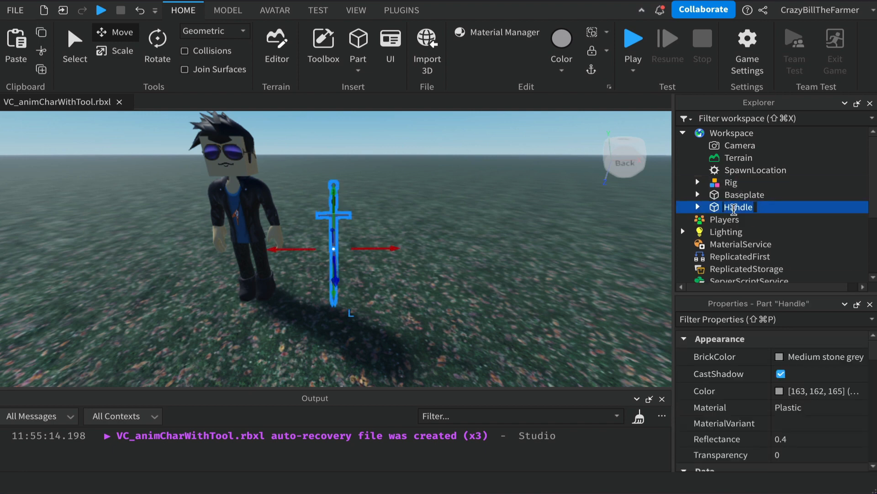
pyautogui.write('do')
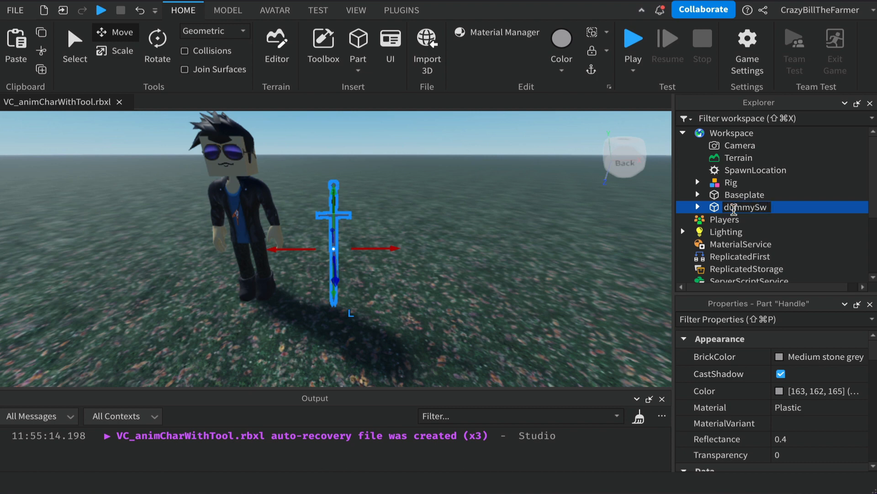
pyautogui.press('Return')
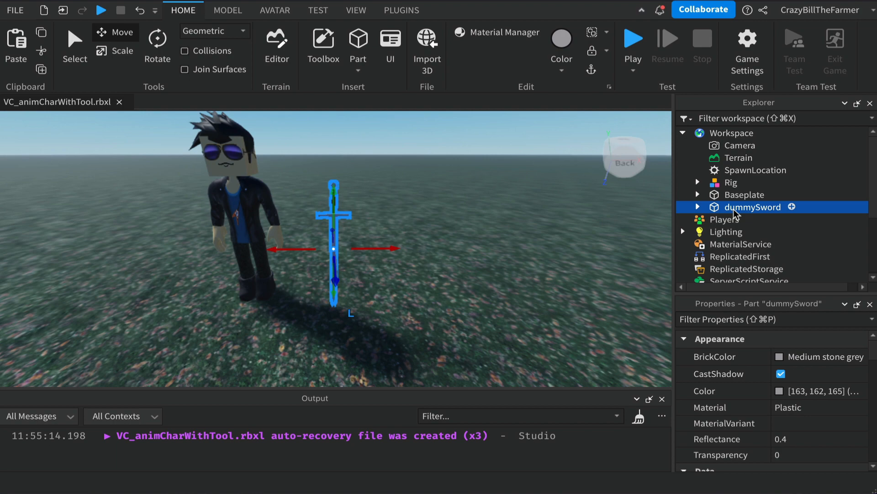
pyautogui.click(450, 282)
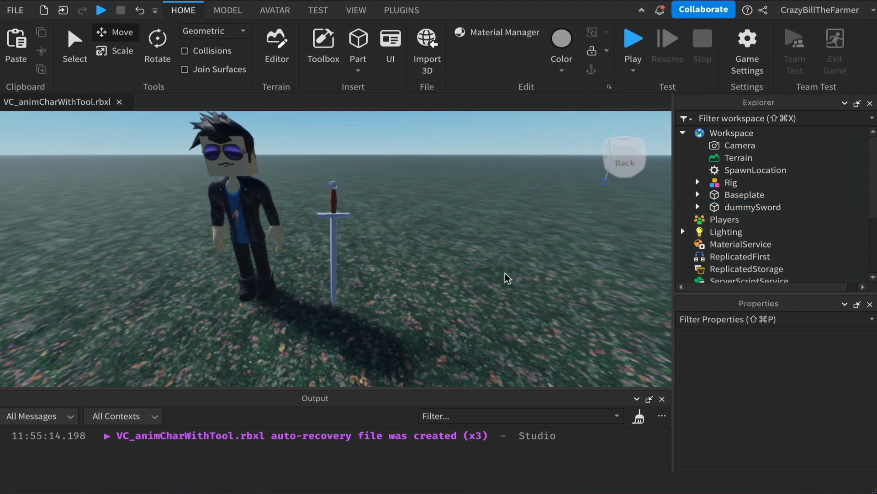
# Move dummySword sideways along its local X axis to stand beside the rig's right hand
pyautogui.scroll(5, 507, 279)
pyautogui.scroll(-5, 507, 278)
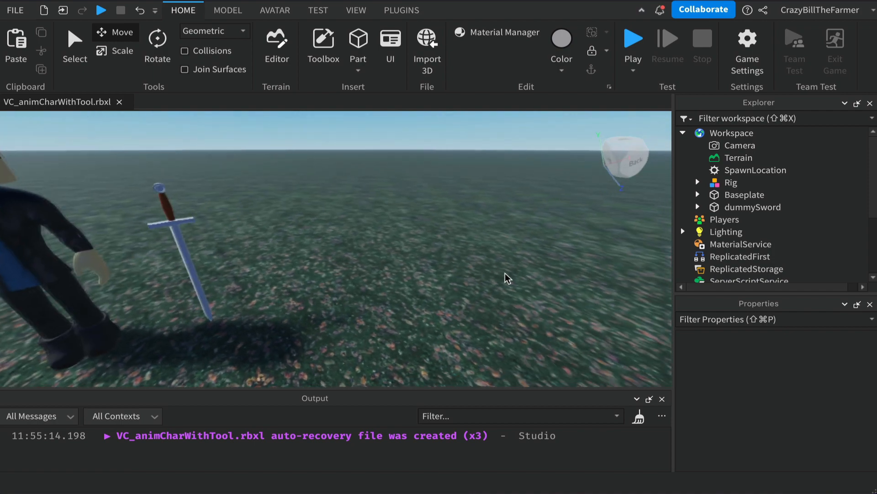
pyautogui.moveTo(506, 278); pyautogui.dragTo(506, 279, button='right')
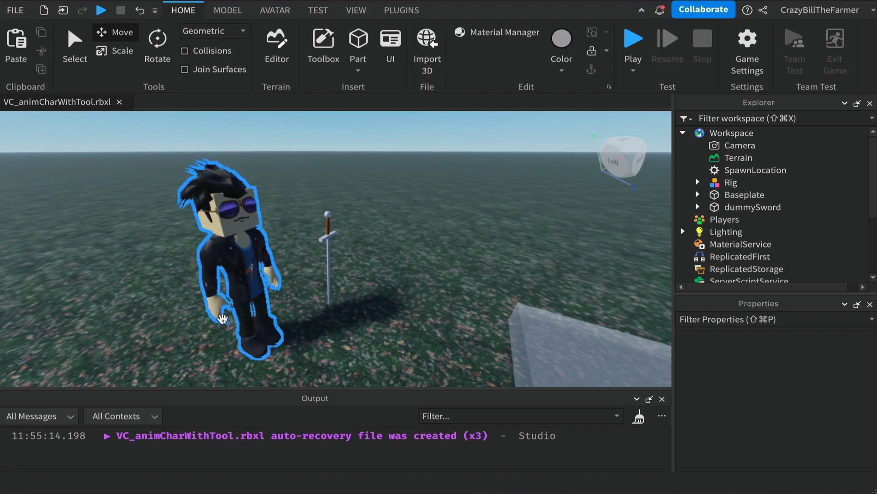
pyautogui.moveTo(346, 325); pyautogui.dragTo(346, 325, button='right')
pyautogui.press('s')
pyautogui.press('w')
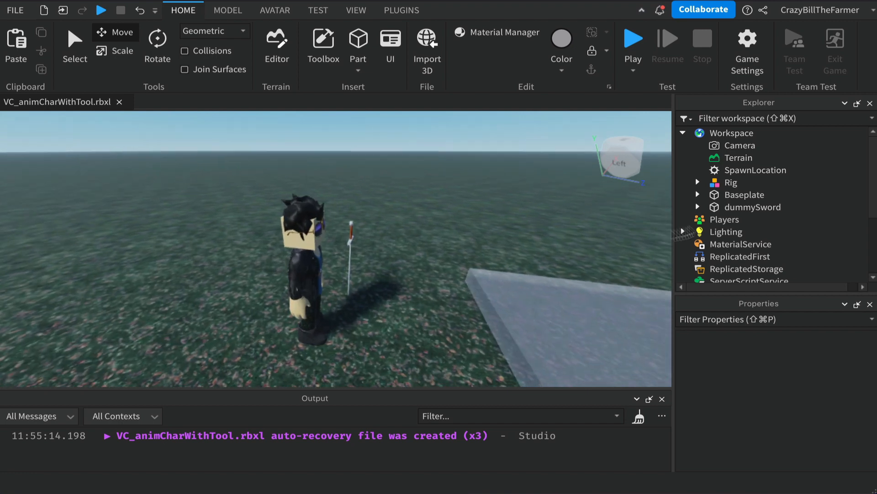
pyautogui.click(734, 208)
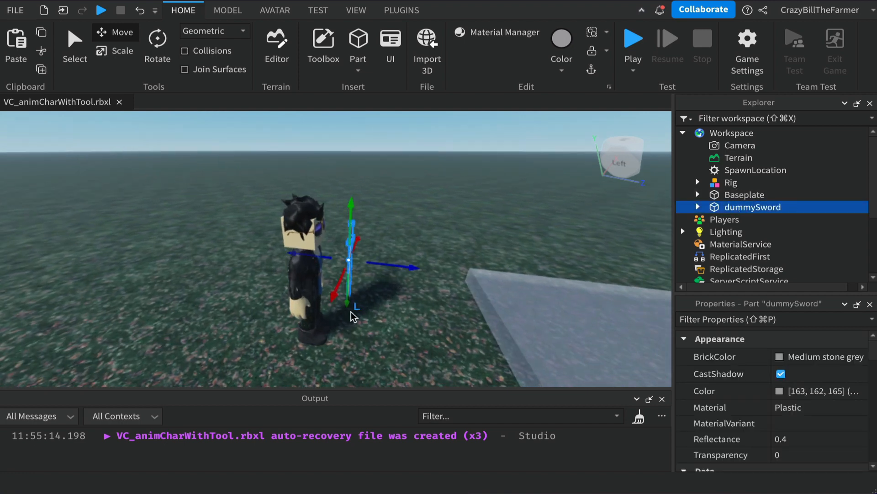
pyautogui.moveTo(340, 300); pyautogui.dragTo(297, 380)
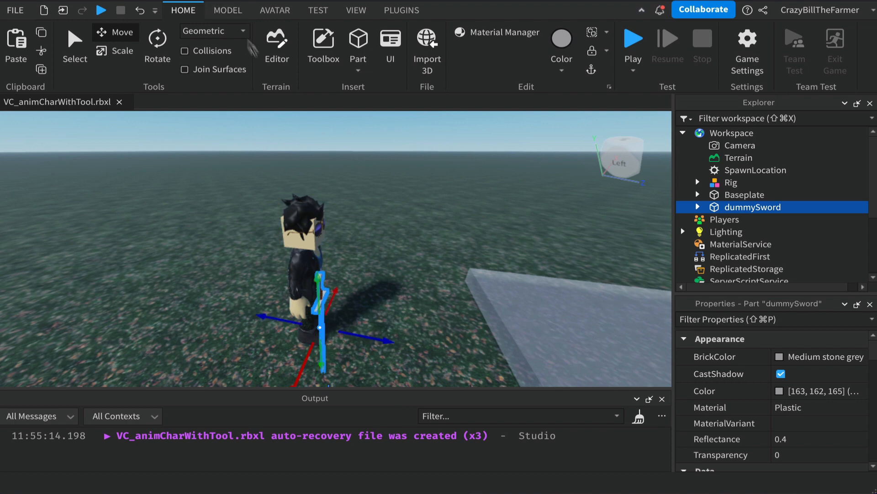
# Rotate dummySword 90° about its vertical axis, and 90° about its Z axis so the blade points horizontally forward of the rig
pyautogui.click(231, 11)
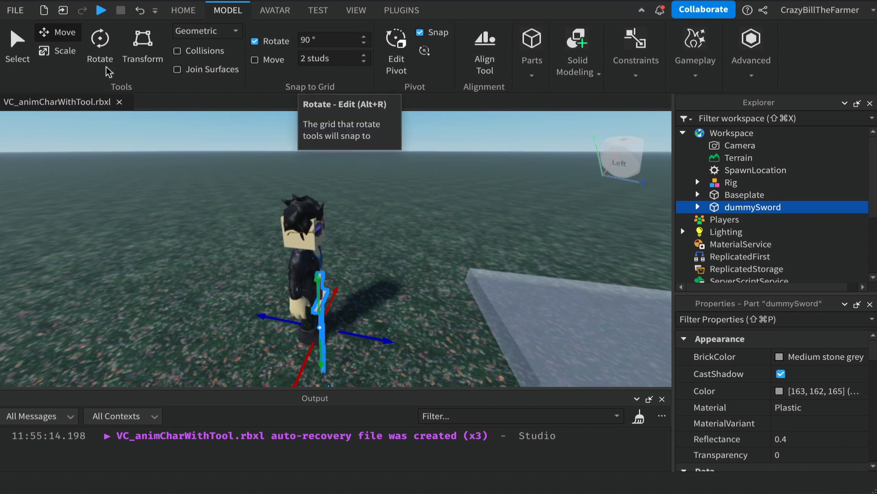
pyautogui.click(100, 46)
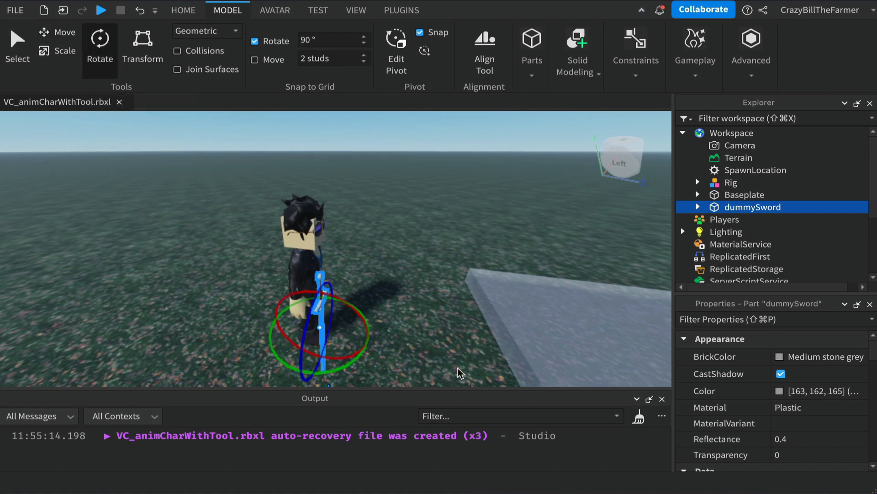
pyautogui.moveTo(336, 371); pyautogui.dragTo(380, 361)
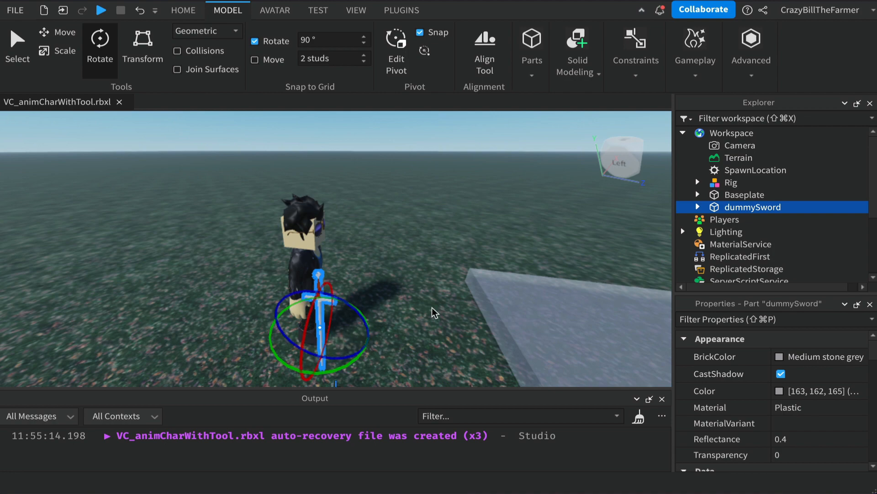
pyautogui.press('d')
pyautogui.moveTo(434, 309); pyautogui.dragTo(432, 309, button='right')
pyautogui.press('a')
pyautogui.press('s')
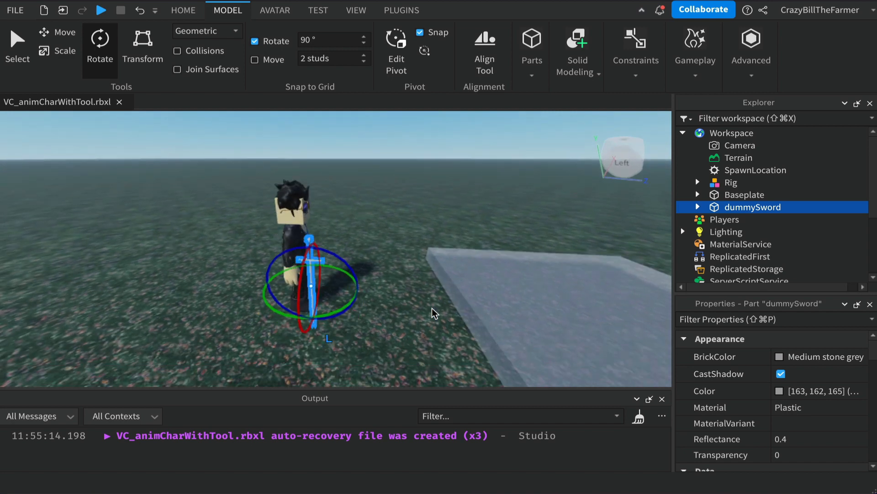
pyautogui.press('f')
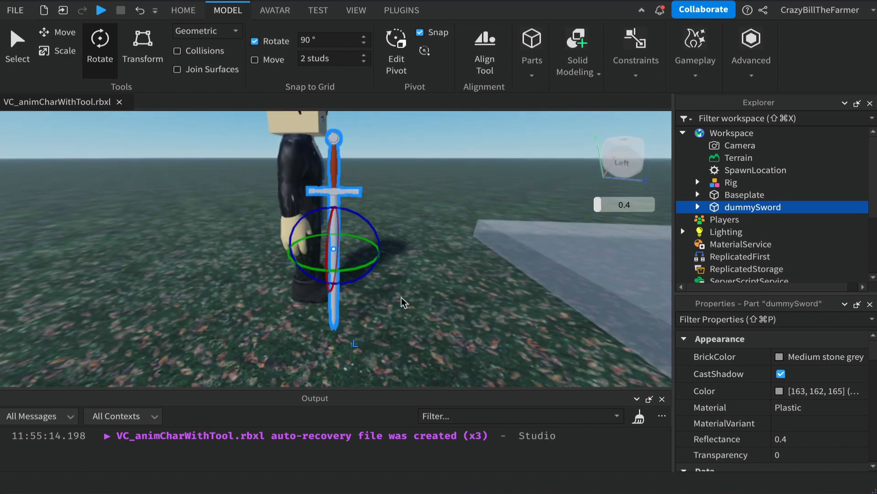
pyautogui.moveTo(295, 213); pyautogui.dragTo(300, 226)
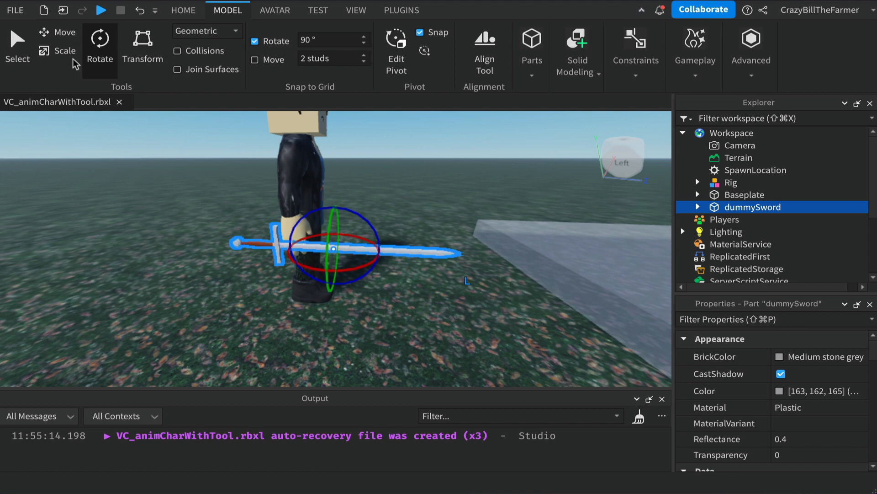
# Move dummySword forward, sideways and slightly down until its grip sits inside the rig's right hand
pyautogui.click(62, 35)
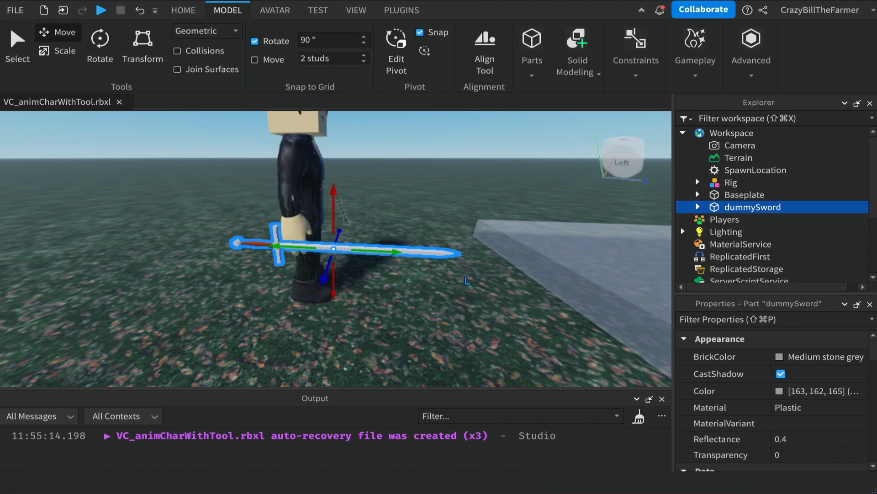
pyautogui.moveTo(378, 252); pyautogui.dragTo(425, 253)
pyautogui.moveTo(452, 183); pyautogui.dragTo(452, 183, button='right')
pyautogui.moveTo(388, 284); pyautogui.dragTo(431, 286)
pyautogui.moveTo(450, 266); pyautogui.dragTo(450, 267, button='right')
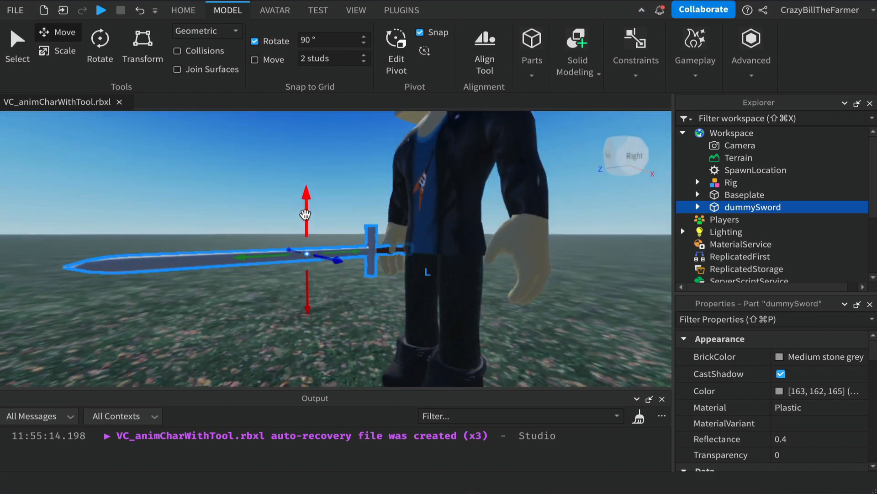
pyautogui.moveTo(306, 216); pyautogui.dragTo(306, 221)
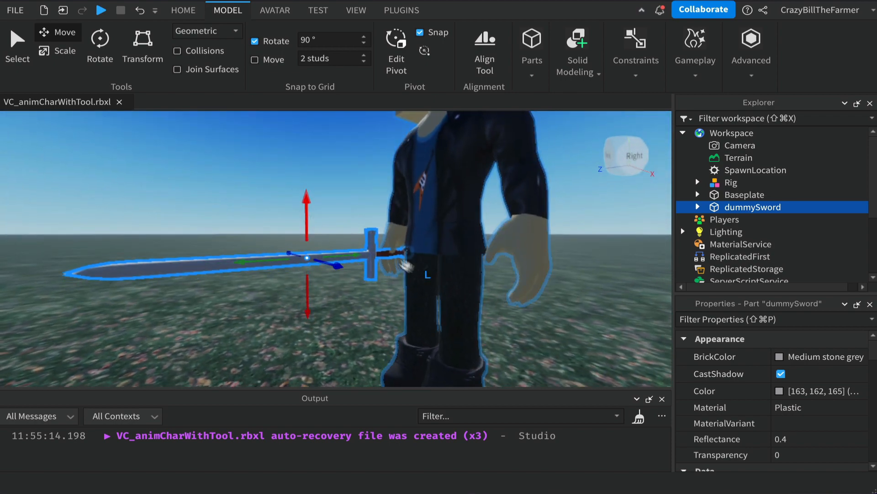
pyautogui.moveTo(336, 322); pyautogui.dragTo(337, 322, button='right')
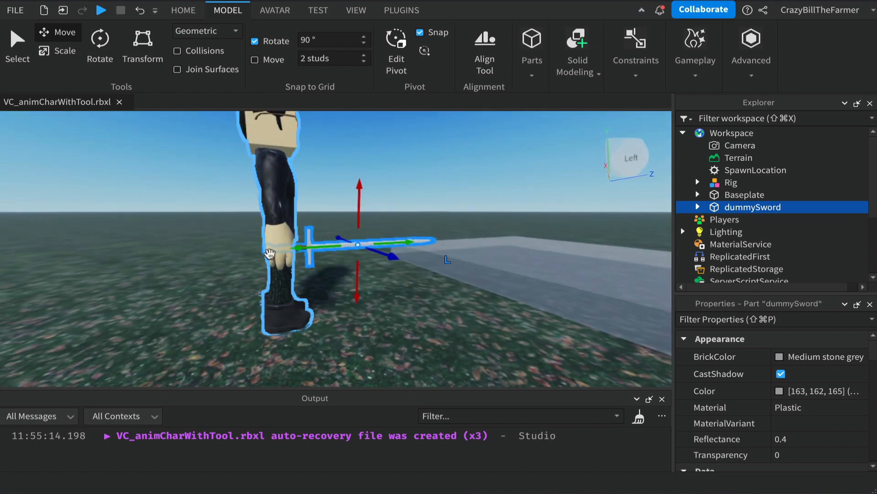
pyautogui.moveTo(323, 251); pyautogui.dragTo(316, 250)
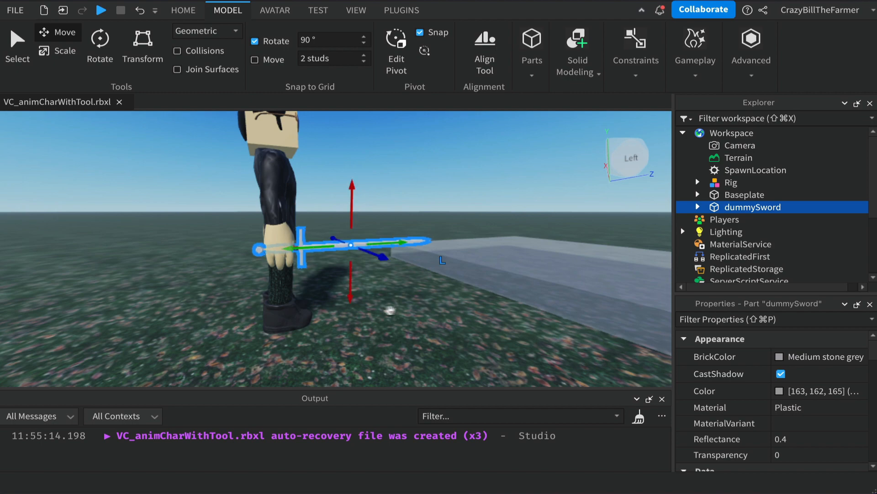
# Deselect dummySword and save the place file
pyautogui.click(424, 296)
pyautogui.moveTo(460, 342); pyautogui.dragTo(459, 341, button='right')
pyautogui.press('super+s')
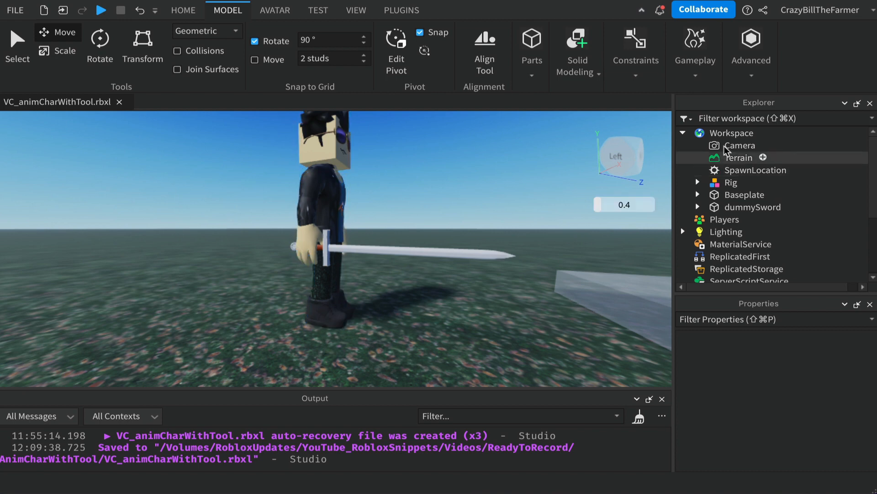
# Create a Weld constraint between the rig's RightHand and dummySword, picking a connection point on the sword at the hand
pyautogui.click(698, 182)
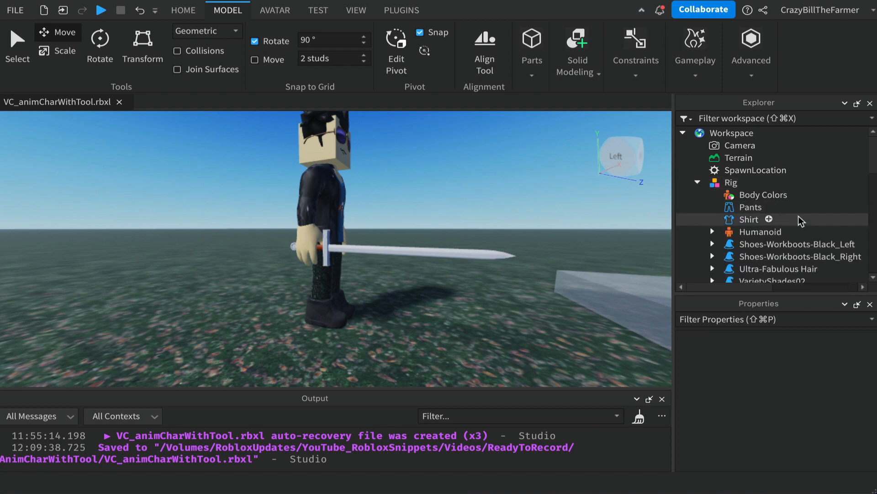
pyautogui.scroll(-5, 801, 220)
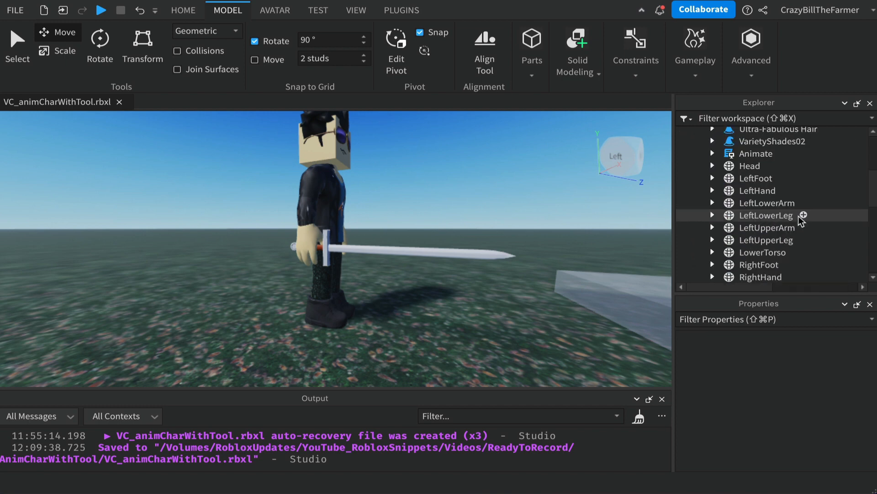
pyautogui.scroll(-4, 799, 216)
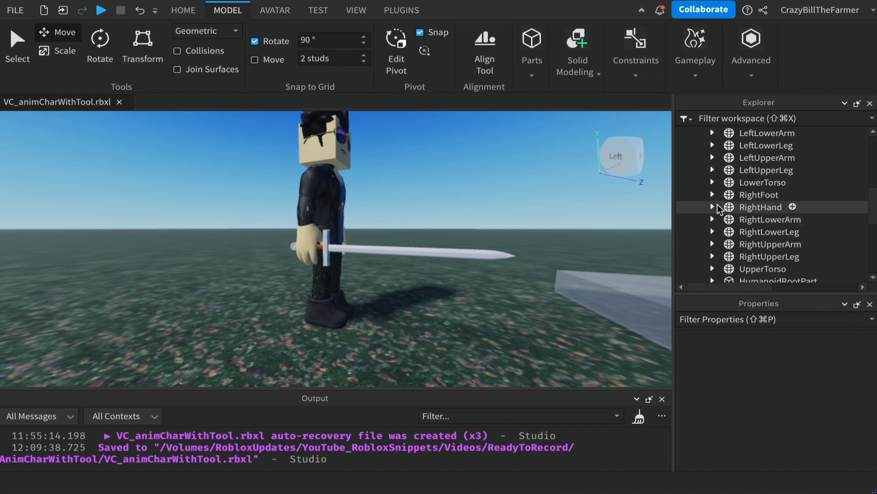
pyautogui.click(762, 208)
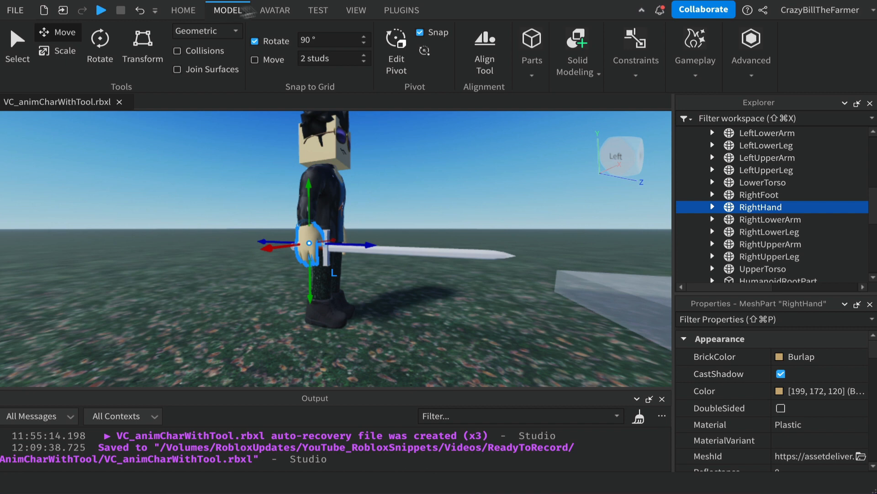
pyautogui.click(645, 44)
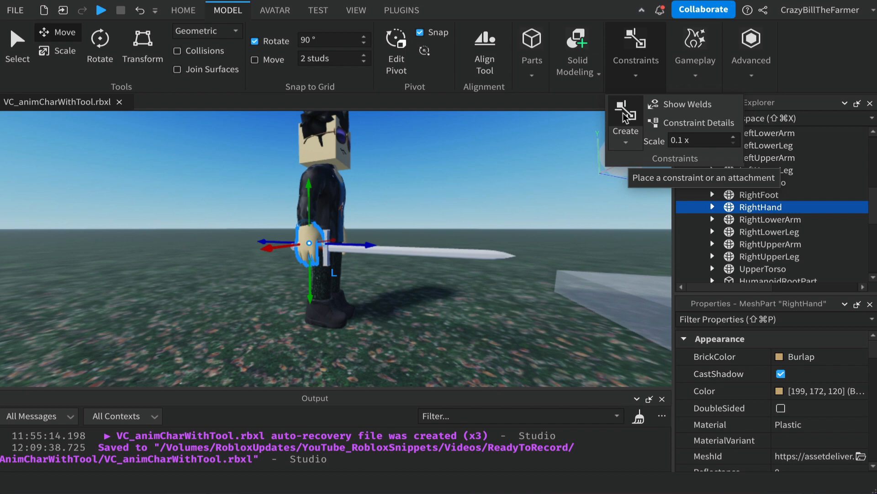
pyautogui.click(626, 143)
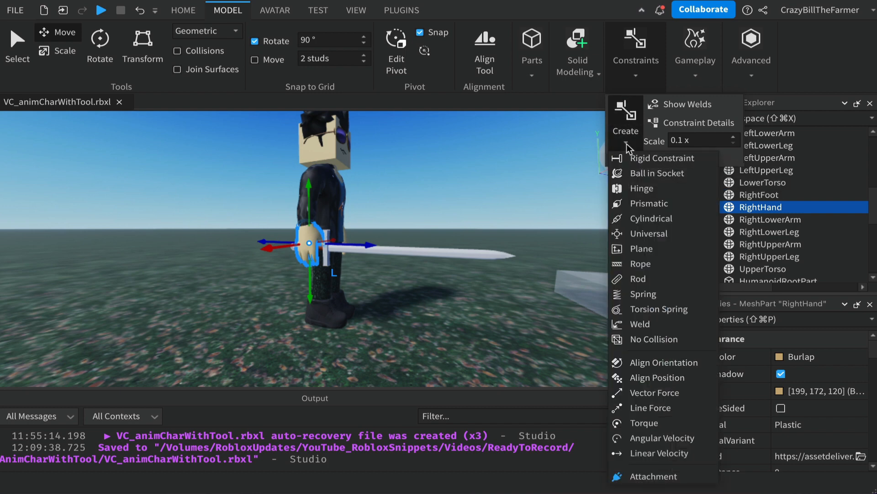
pyautogui.click(640, 324)
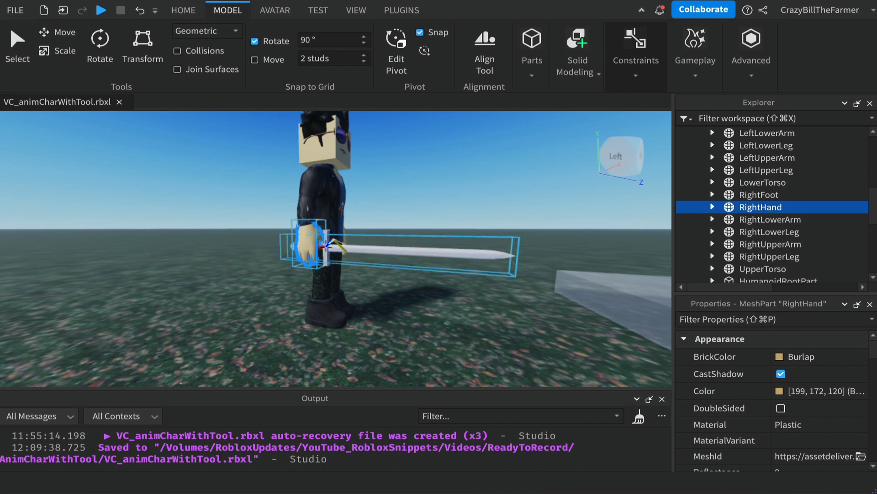
pyautogui.moveTo(329, 247); pyautogui.dragTo(306, 261, button='right')
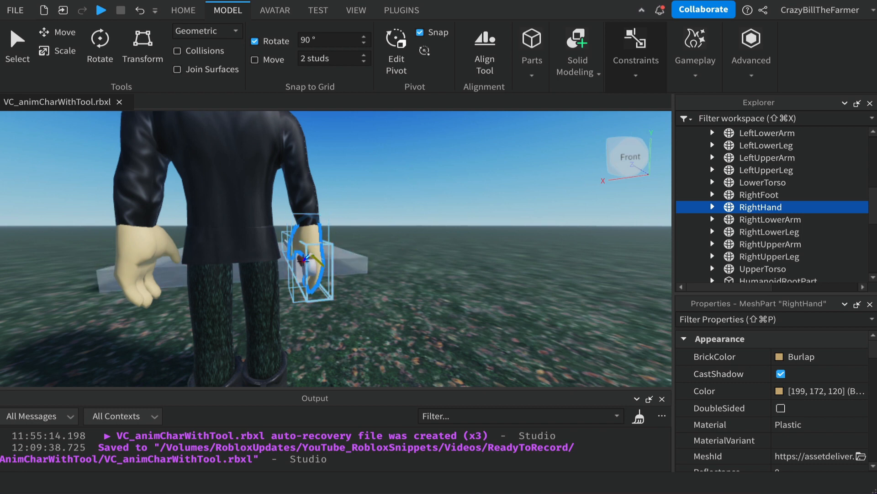
pyautogui.click(302, 260)
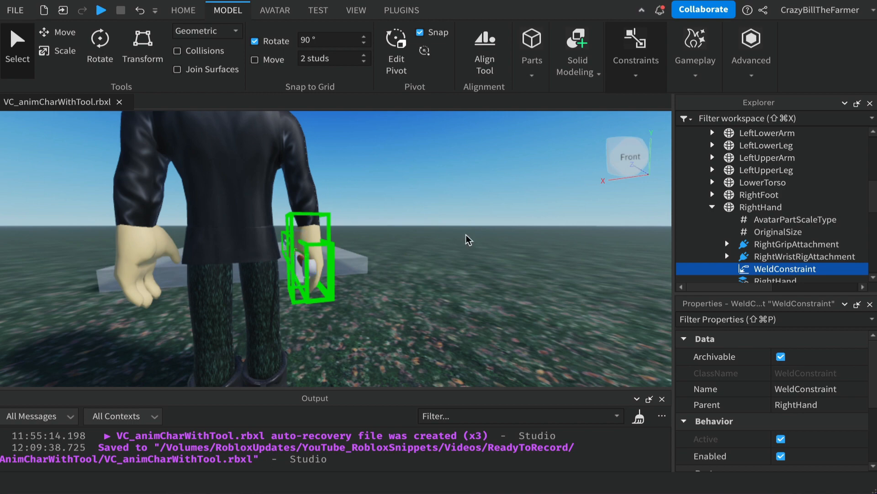
pyautogui.moveTo(466, 235); pyautogui.dragTo(472, 235, button='right')
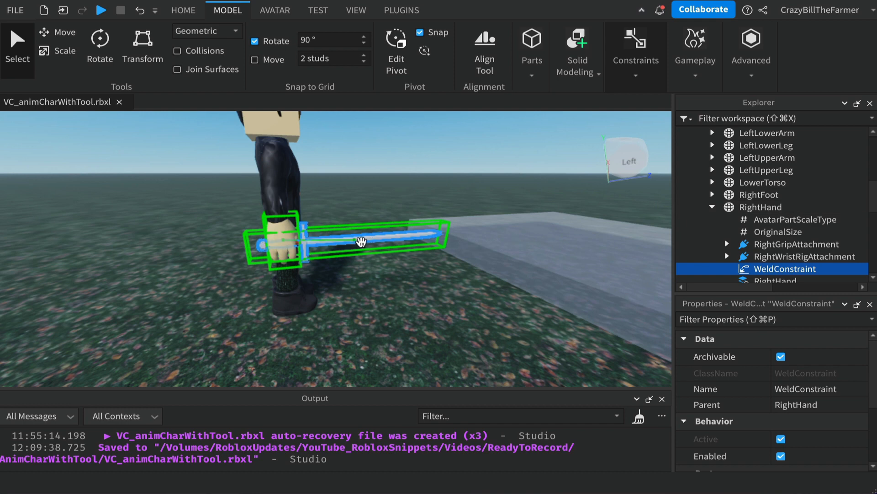
pyautogui.click(449, 295)
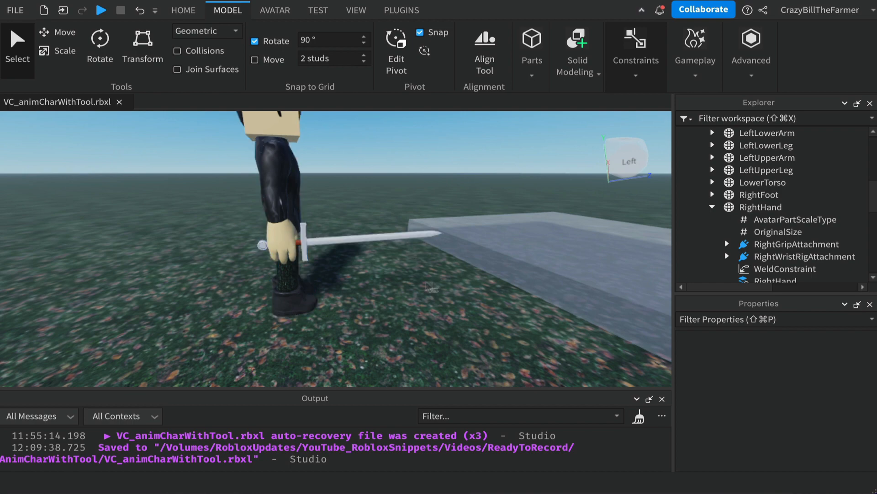
# Collapse the Rig's part hierarchy in the Explorer
pyautogui.moveTo(433, 281); pyautogui.dragTo(434, 281, button='right')
pyautogui.scroll(-10, 433, 281)
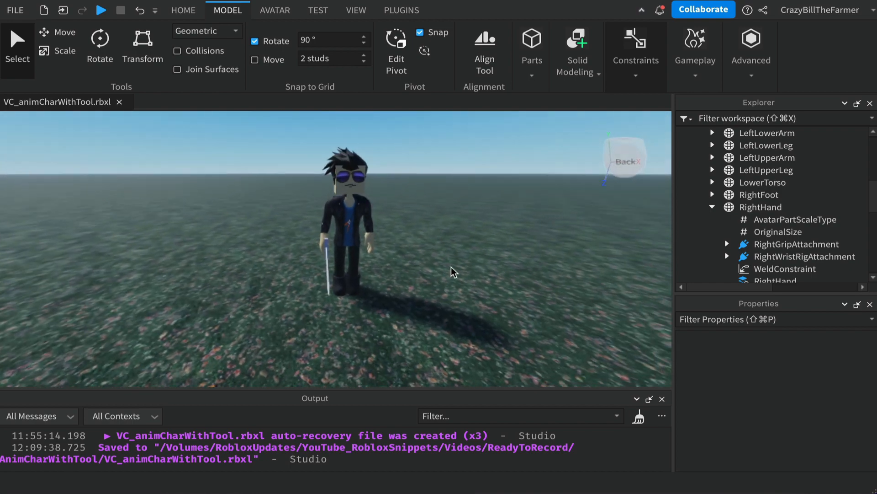
pyautogui.scroll(6, 733, 204)
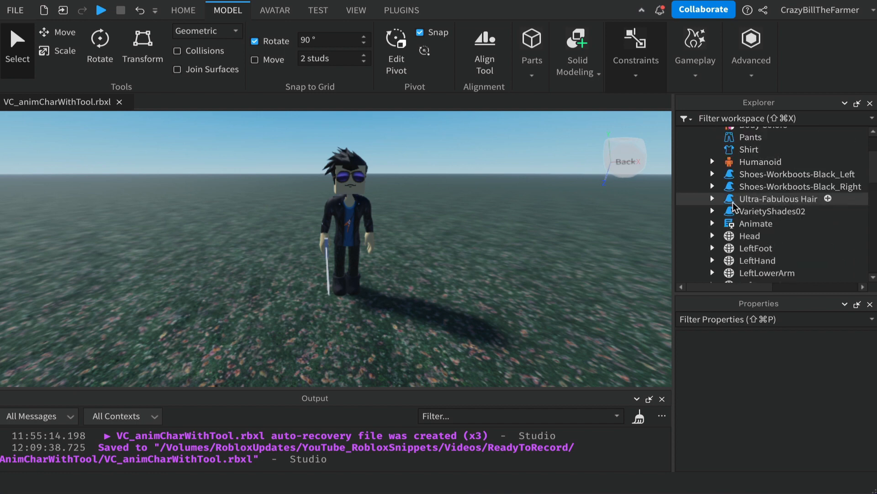
pyautogui.click(697, 182)
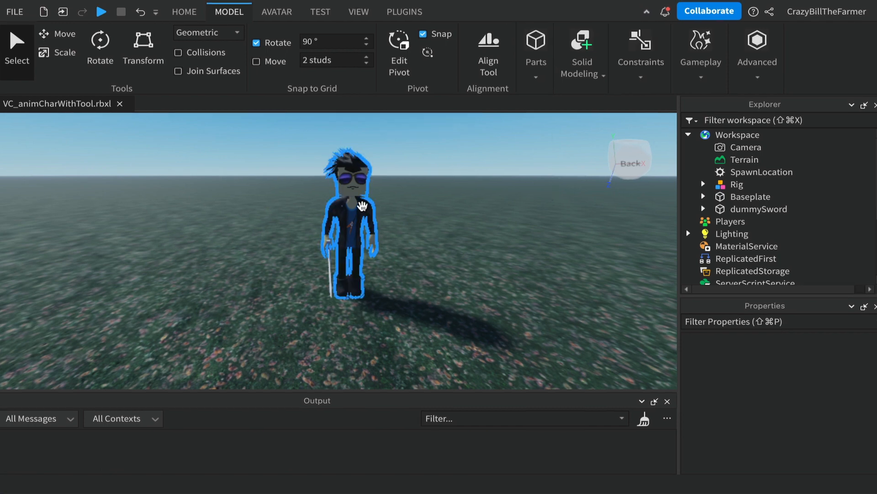
# Open the Animation Editor with the rig and its sword framed from the front
pyautogui.moveTo(271, 305); pyautogui.dragTo(270, 305, button='right')
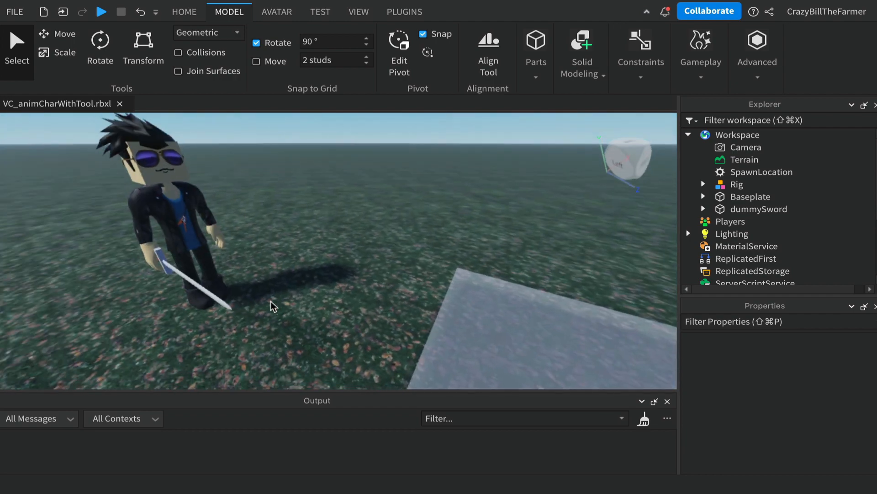
pyautogui.moveTo(364, 229); pyautogui.dragTo(363, 230, button='right')
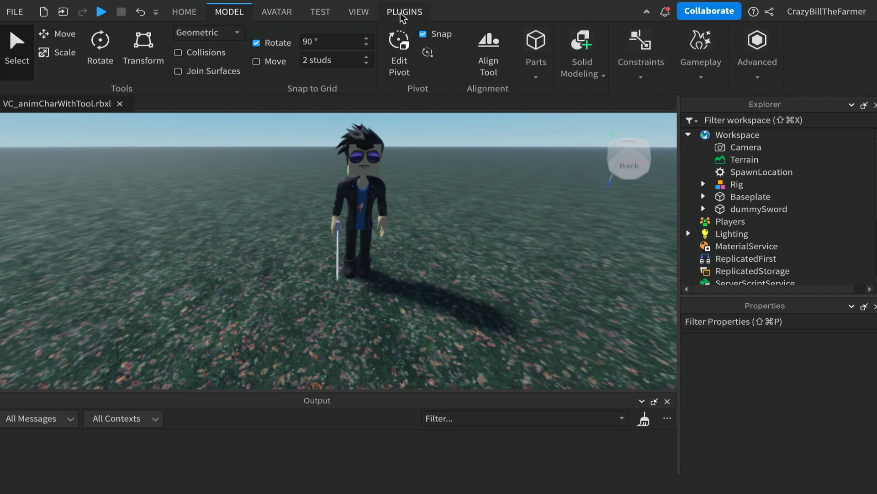
pyautogui.click(277, 12)
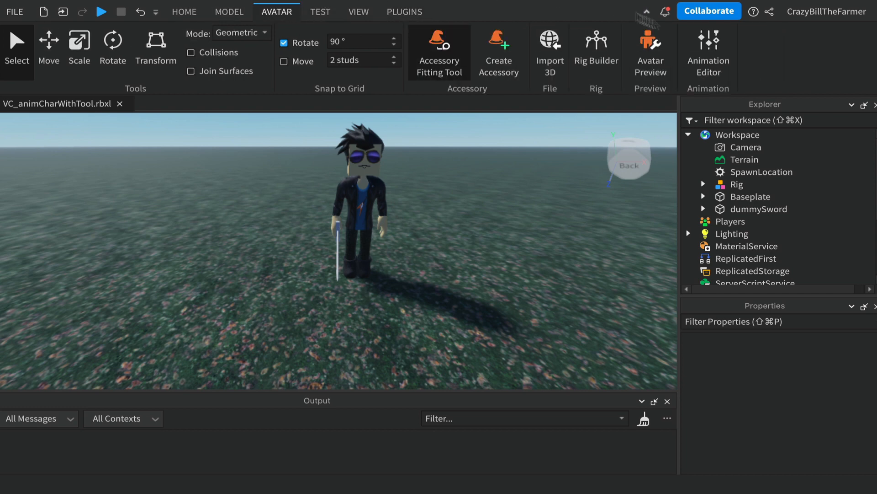
pyautogui.click(709, 51)
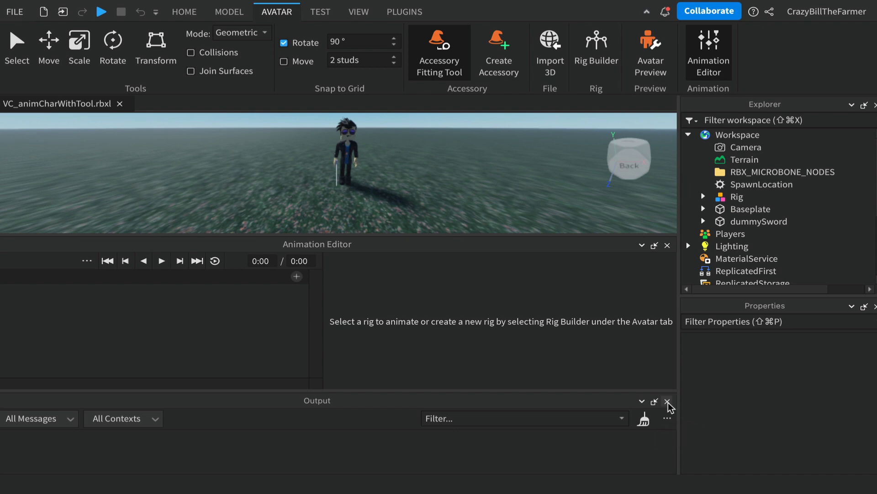
# Close the Output, Explorer and Properties panels and fit the window so the Animation Editor gets the full width
pyautogui.click(668, 402)
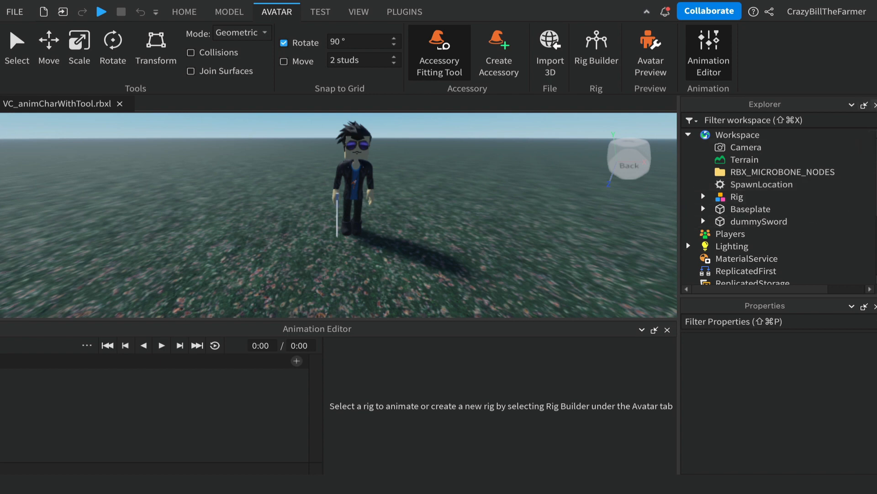
pyautogui.click(876, 105)
pyautogui.click(876, 105)
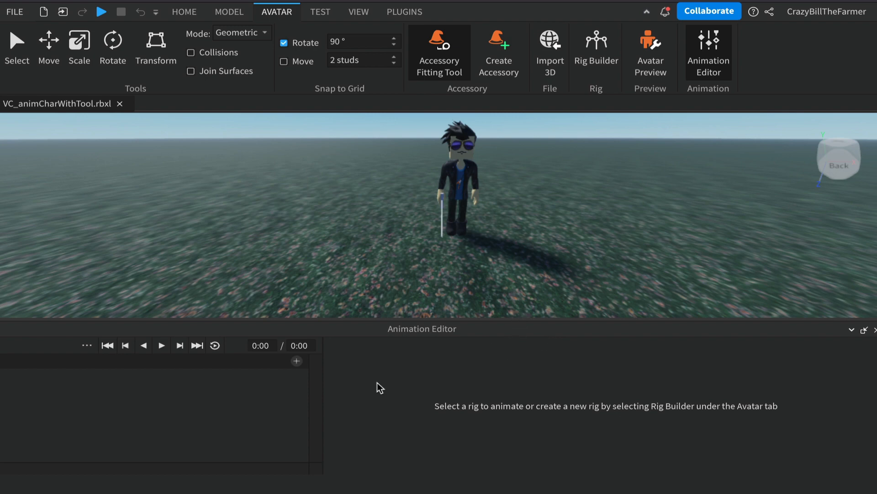
pyautogui.moveTo(876, 493)
pyautogui.mouseDown()
pyautogui.moveTo(871, 486)
pyautogui.moveTo(874, 493)
pyautogui.mouseUp()
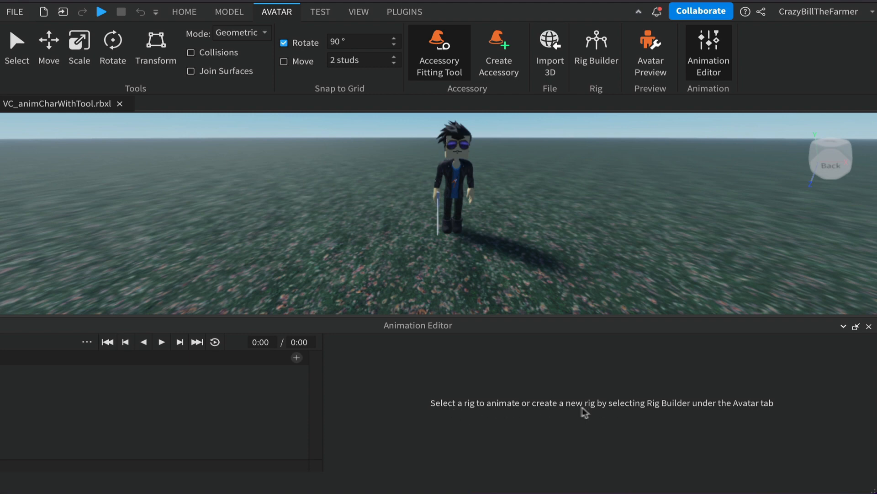
# Select the rig for animating and create an animation named SwordIdleAnimation_Video
pyautogui.click(455, 179)
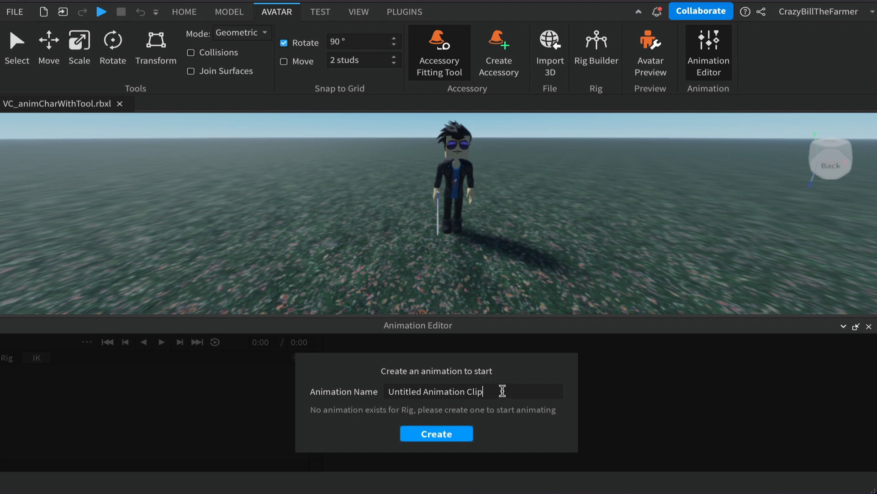
pyautogui.moveTo(502, 392); pyautogui.dragTo(354, 393)
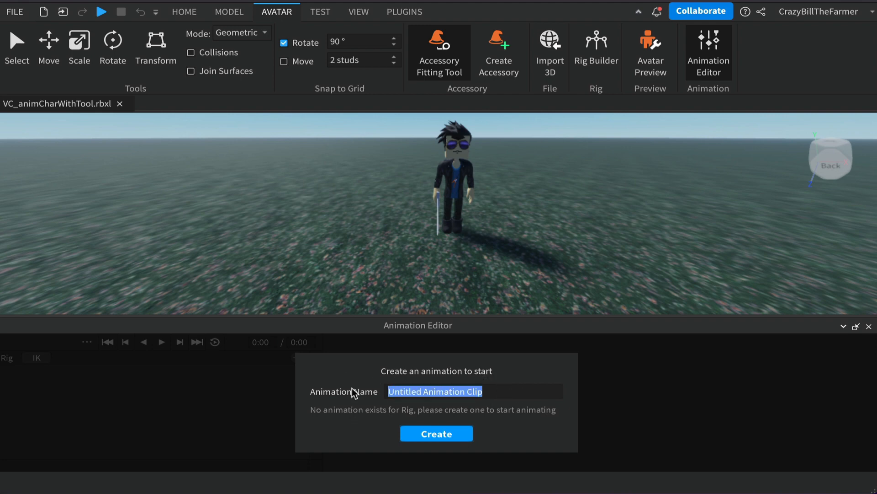
pyautogui.write('SwordId')
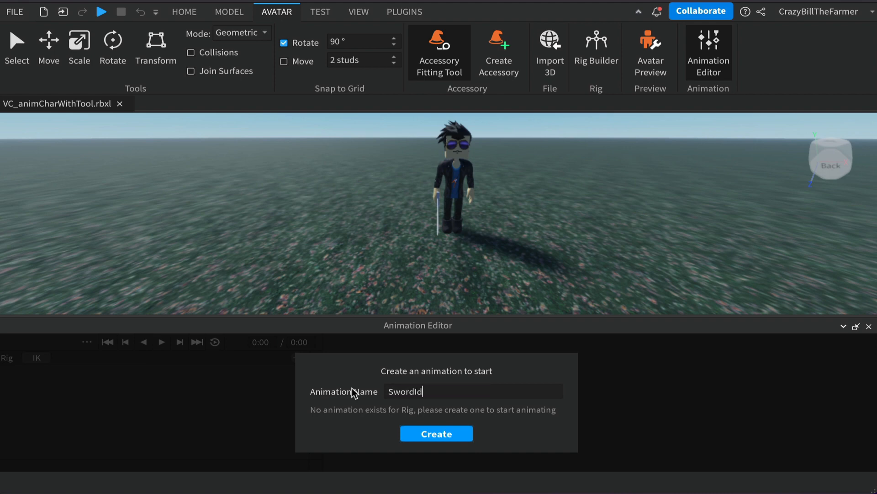
pyautogui.write('leAnimation_Video')
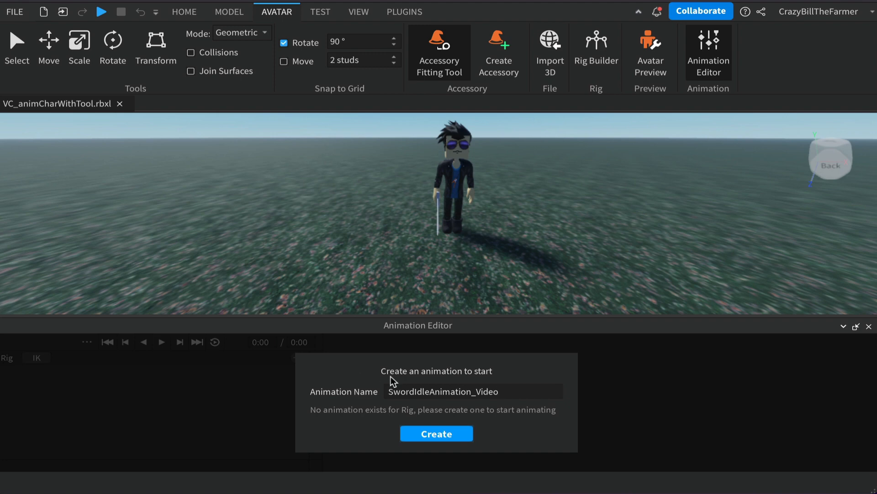
pyautogui.click(433, 436)
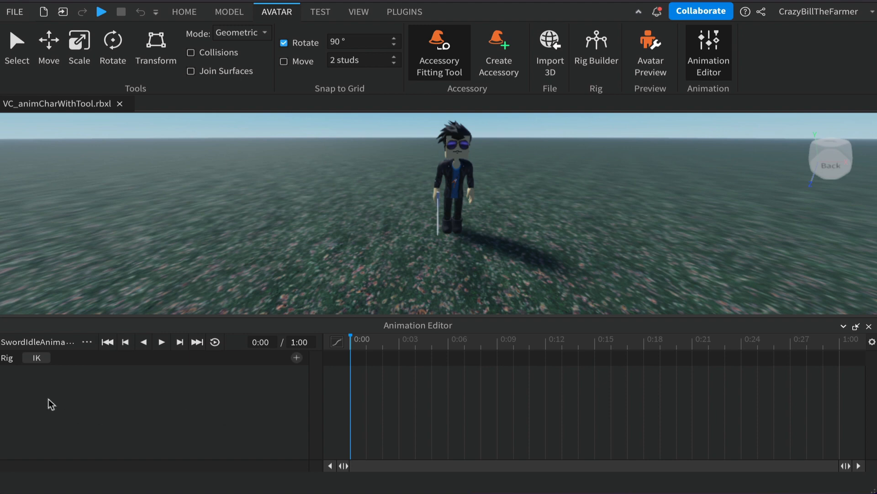
# Enable IK for the rig in the IK manager
pyautogui.click(38, 359)
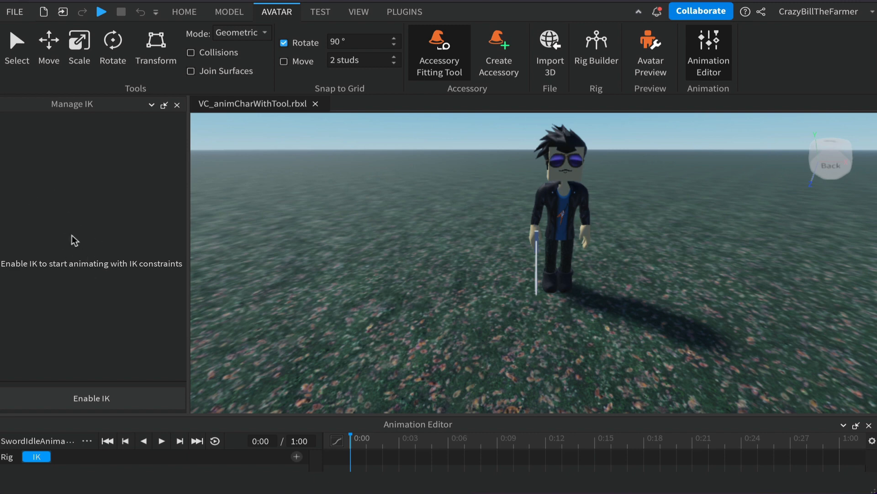
pyautogui.click(91, 399)
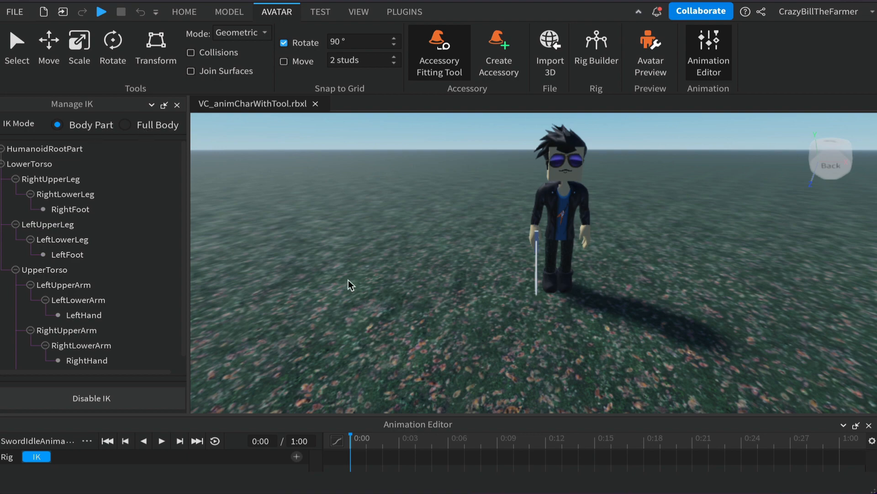
# Select the rig's RightHand in the IK part tree and switch to the Move tool
pyautogui.moveTo(347, 280); pyautogui.dragTo(349, 285, button='right')
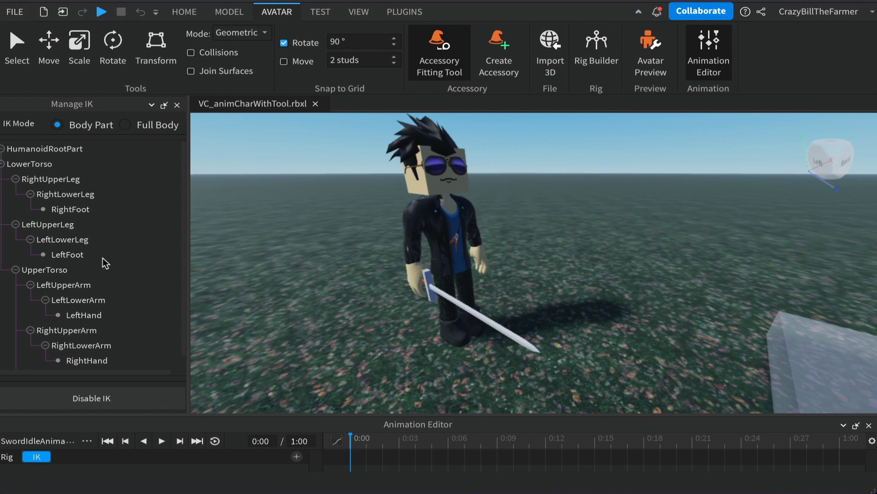
pyautogui.scroll(-1, 102, 258)
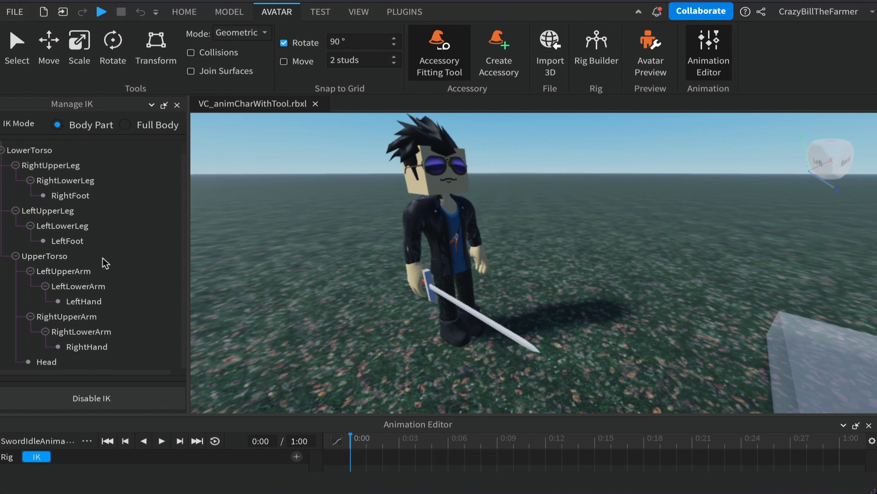
pyautogui.click(92, 348)
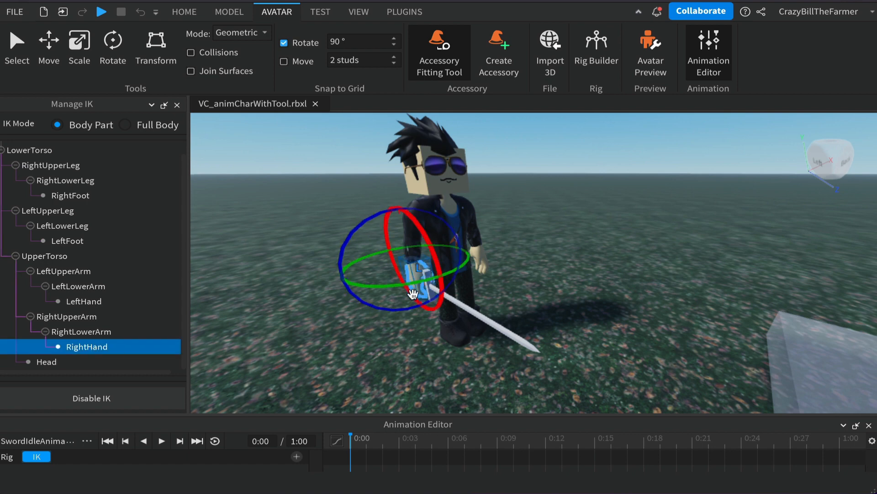
pyautogui.click(50, 44)
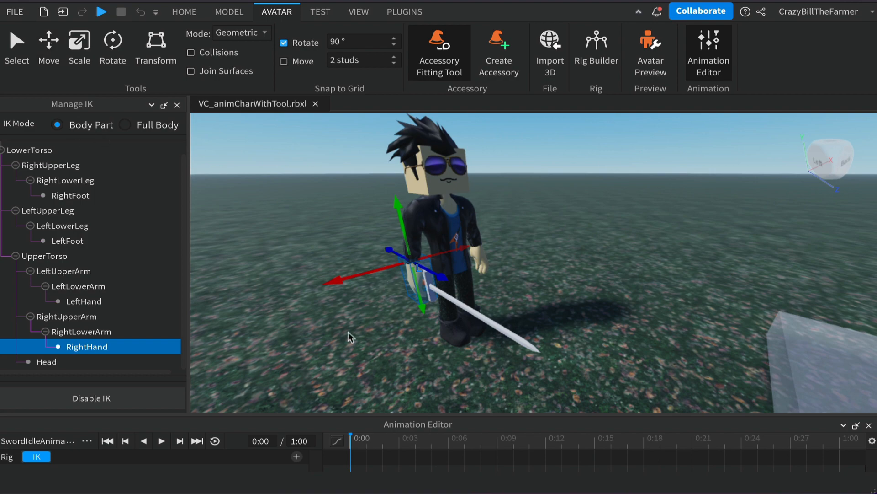
pyautogui.moveTo(347, 329); pyautogui.dragTo(348, 330, button='right')
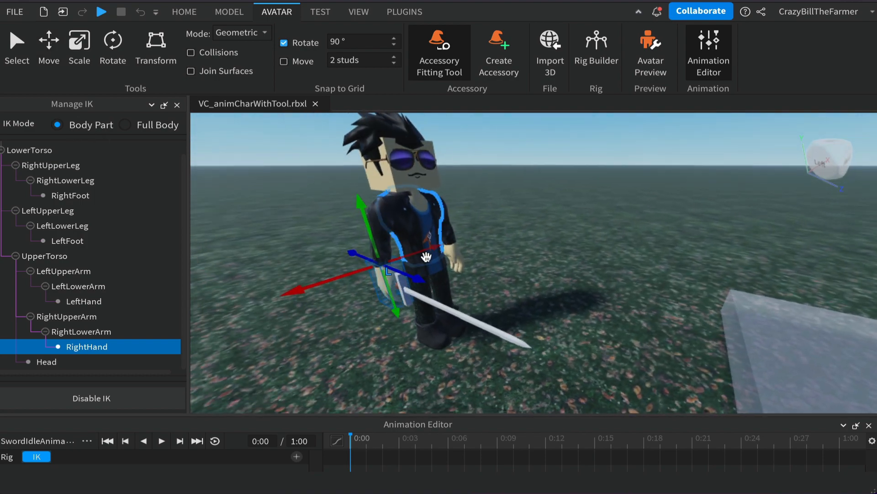
# Try moving the right hand and its sword in Body Part IK mode, and undo the moves
pyautogui.moveTo(323, 281); pyautogui.dragTo(55, 263)
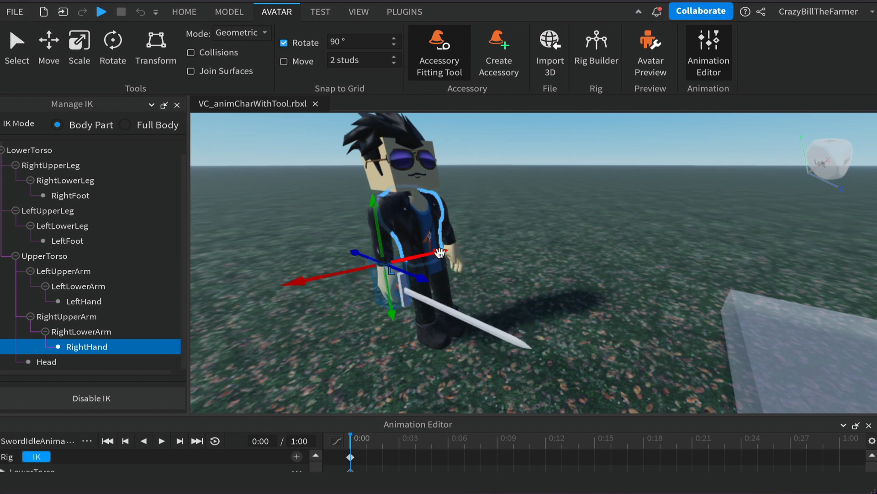
pyautogui.moveTo(394, 274); pyautogui.dragTo(455, 378)
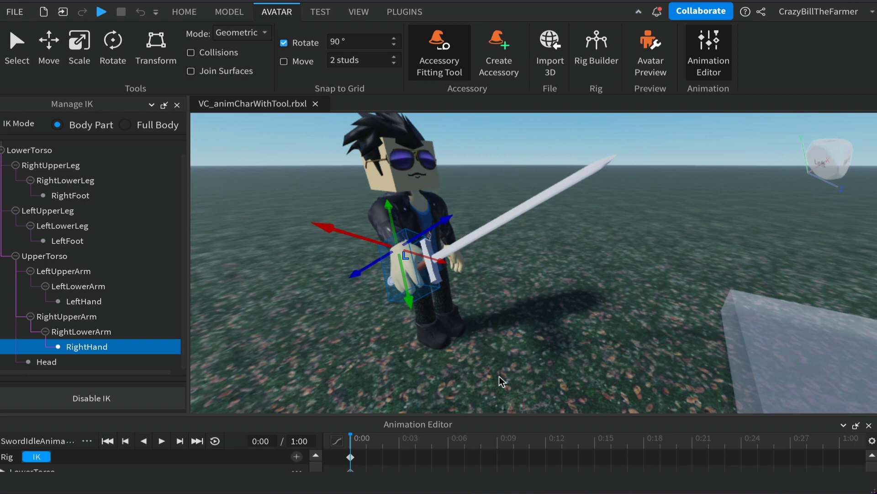
pyautogui.hotkey('ctrl', 'z')
pyautogui.hotkey('ctrl', 'z')
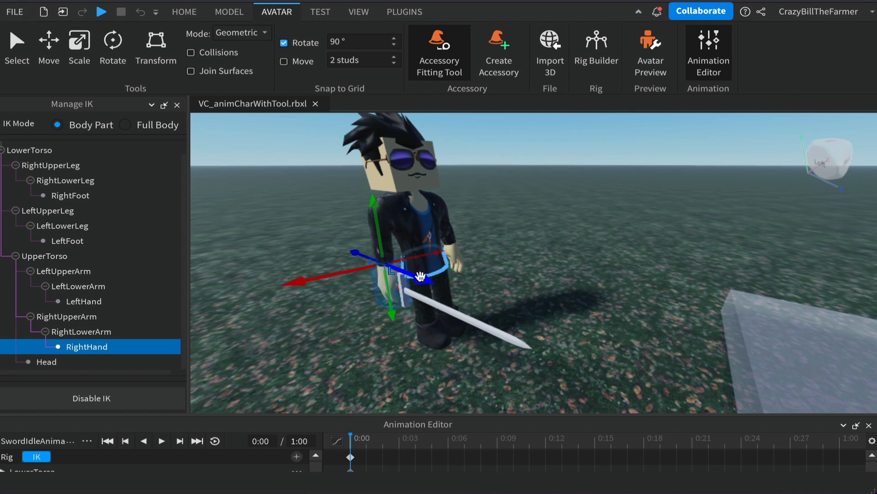
pyautogui.click(457, 276)
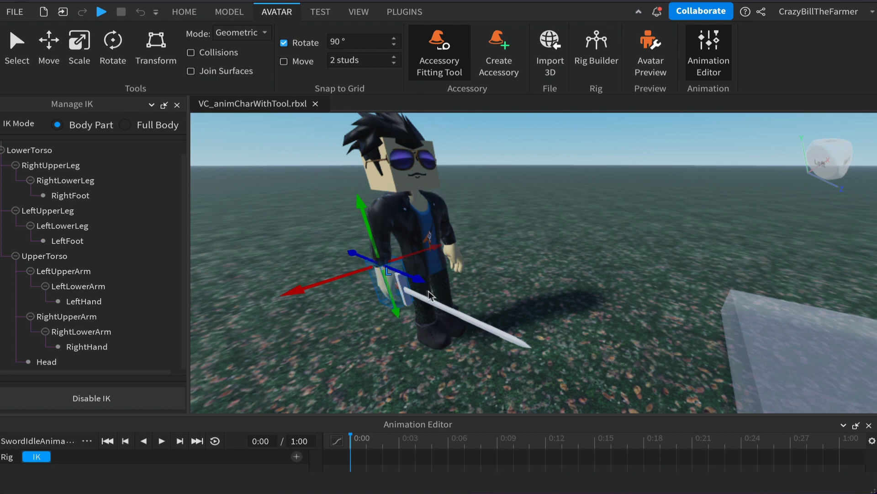
# Try moving the right hand sideways in Full Body IK mode, undo it, and return to Body Part mode
pyautogui.click(127, 125)
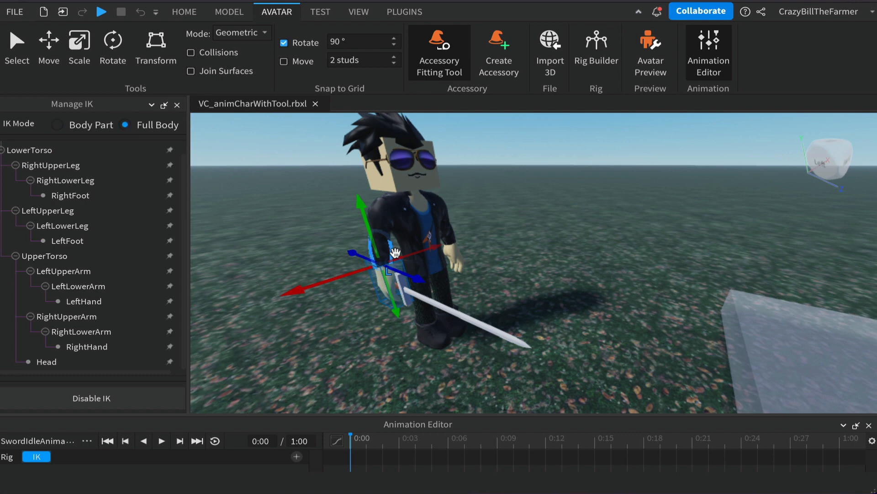
pyautogui.moveTo(316, 282); pyautogui.dragTo(335, 279)
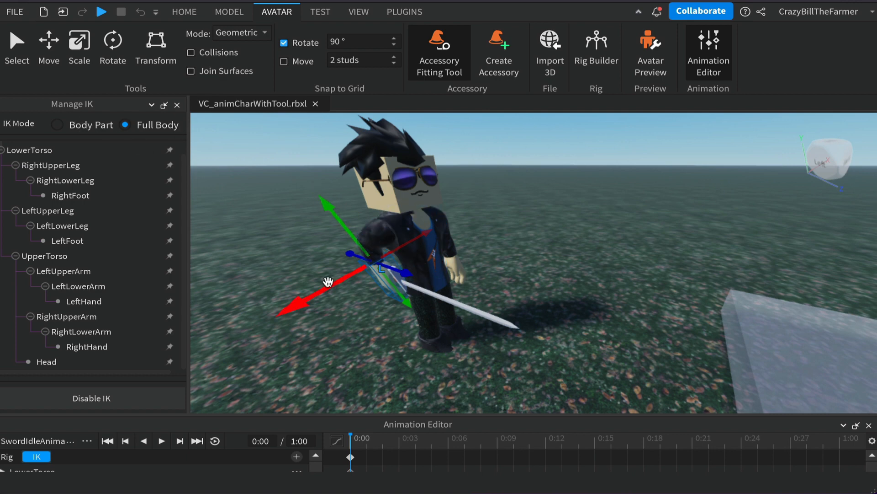
pyautogui.hotkey('ctrl', 'z')
pyautogui.hotkey('ctrl', 'z')
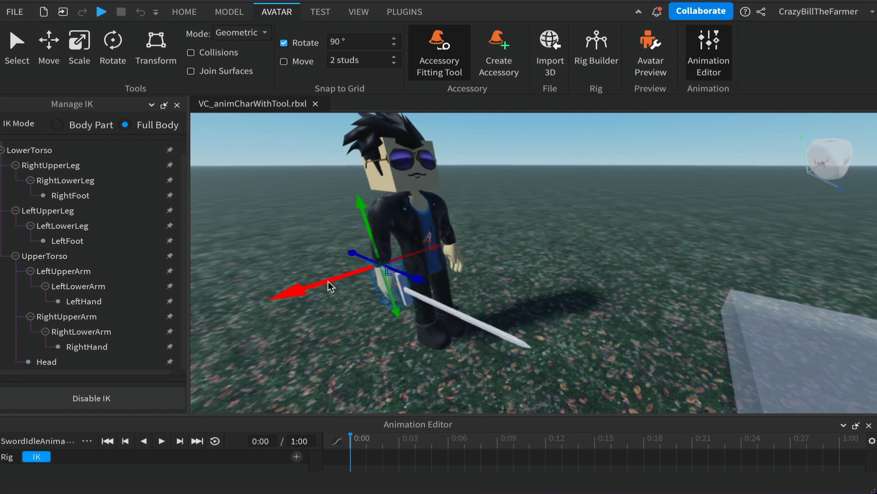
pyautogui.click(58, 124)
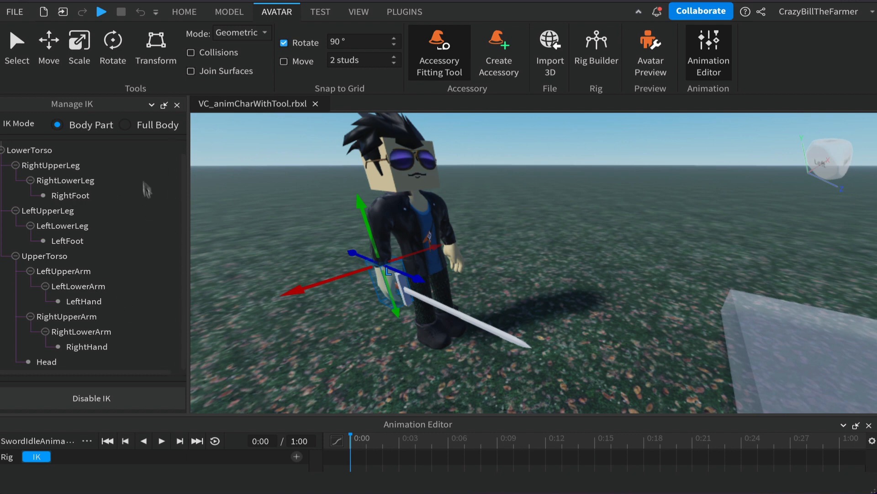
# Try pulling the right hand in Full Body IK mode with RightFoot and LeftFoot pinned, and restore the unpinned Body Part setup
pyautogui.click(127, 125)
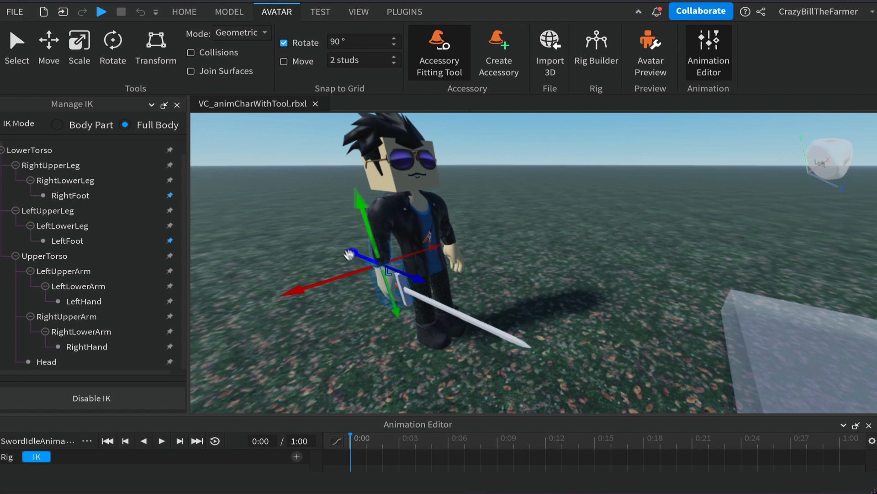
pyautogui.moveTo(413, 279); pyautogui.dragTo(249, 233)
pyautogui.moveTo(516, 274); pyautogui.dragTo(514, 276, button='right')
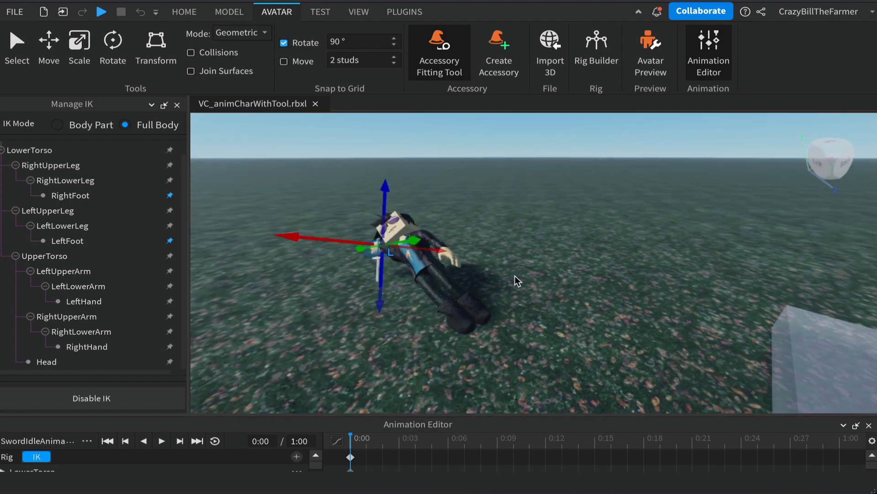
pyautogui.hotkey('ctrl', 'z')
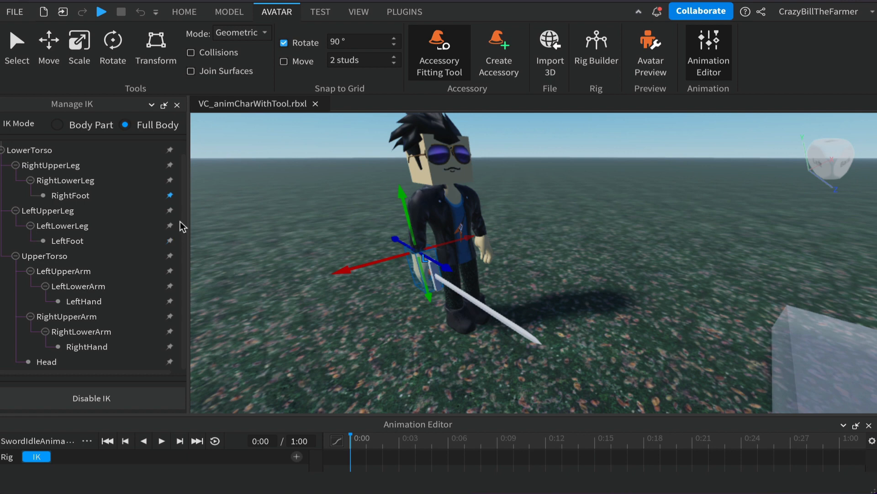
pyautogui.click(58, 124)
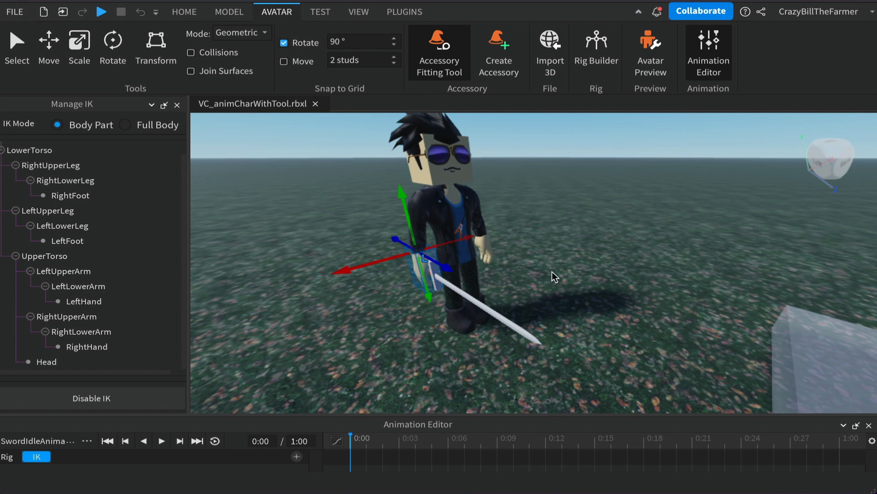
pyautogui.moveTo(552, 271); pyautogui.dragTo(553, 273, button='right')
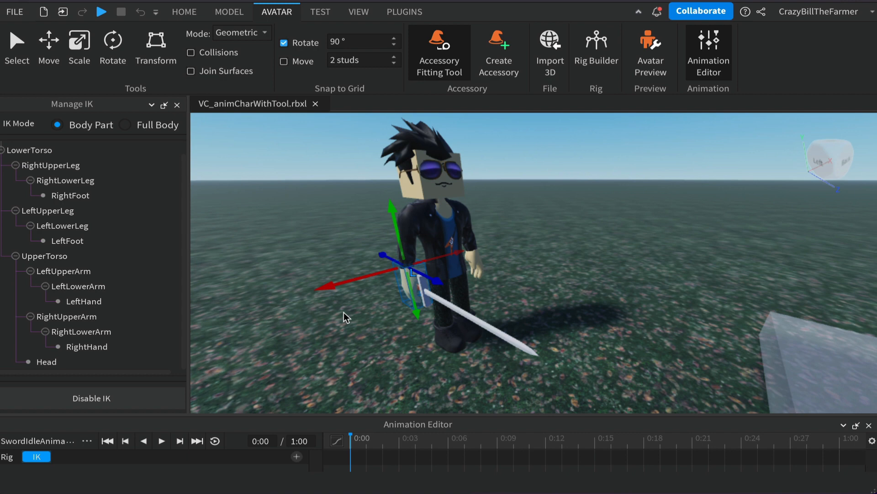
# Try moving the right hand and sword outward from the body at 0:00, checking the keyframes it creates for the arm chain
pyautogui.moveTo(344, 284); pyautogui.dragTo(273, 286)
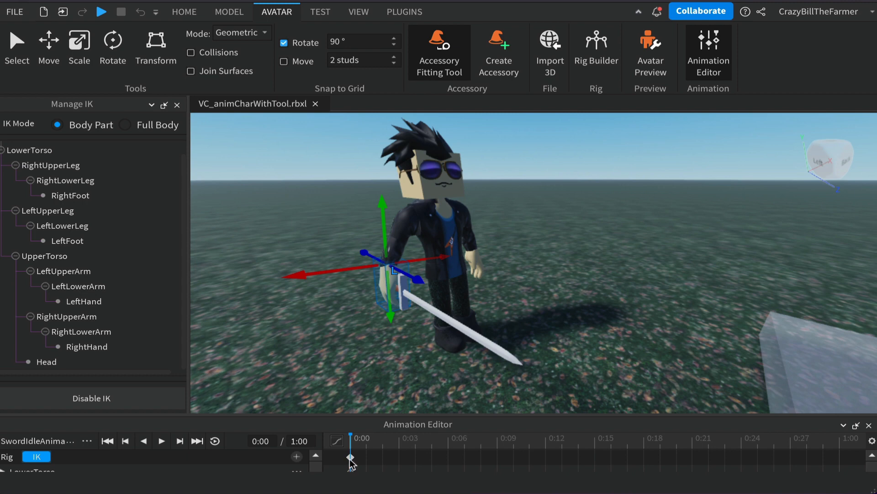
pyautogui.click(856, 426)
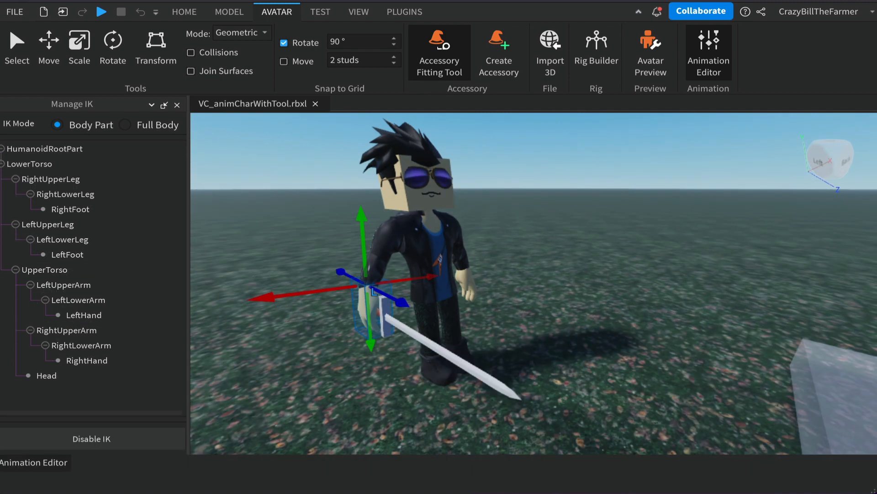
pyautogui.click(47, 466)
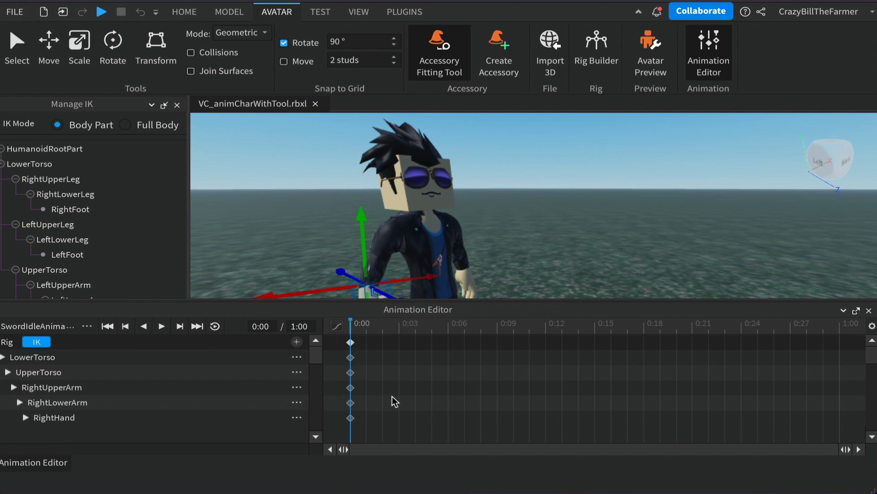
pyautogui.scroll(-1, 394, 401)
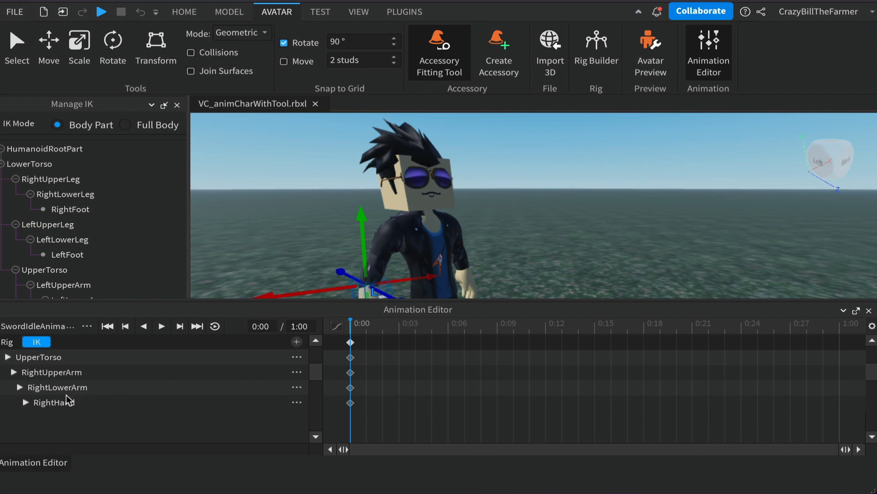
pyautogui.scroll(1, 355, 351)
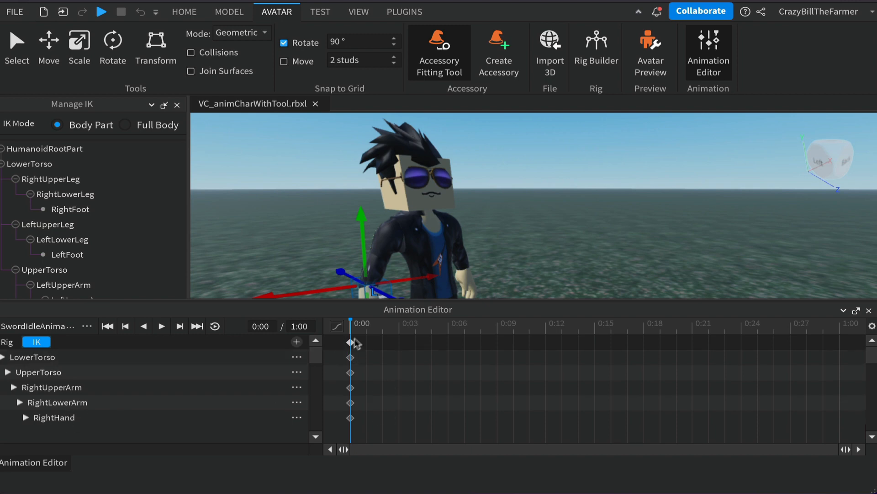
pyautogui.moveTo(408, 283); pyautogui.dragTo(199, 289)
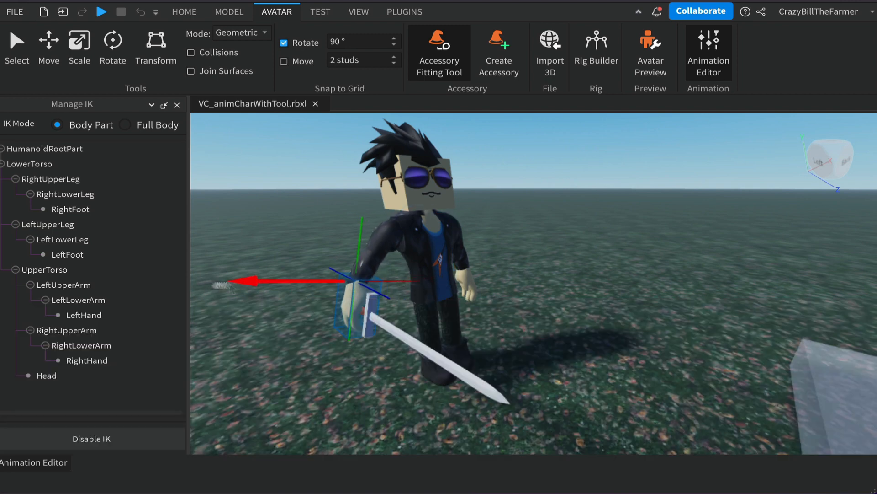
pyautogui.click(20, 459)
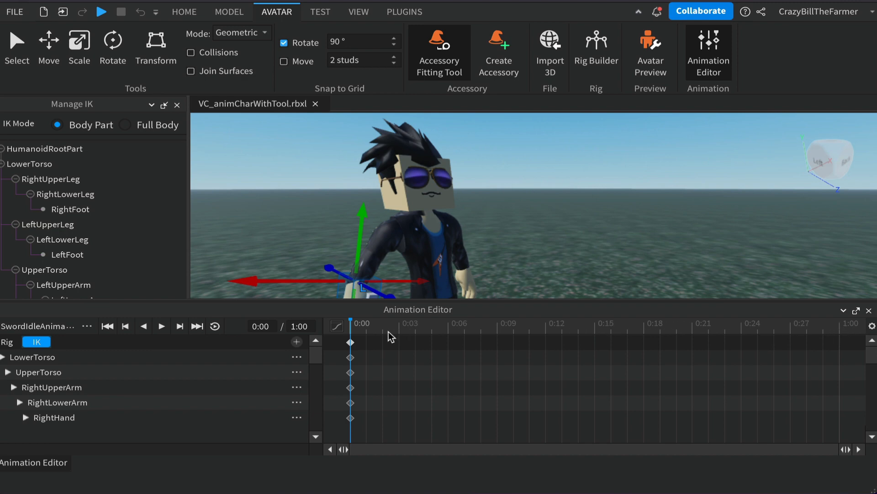
# Try posing the right hand at 0:15 with the sword raised in front of the body
pyautogui.moveTo(352, 335); pyautogui.dragTo(595, 338)
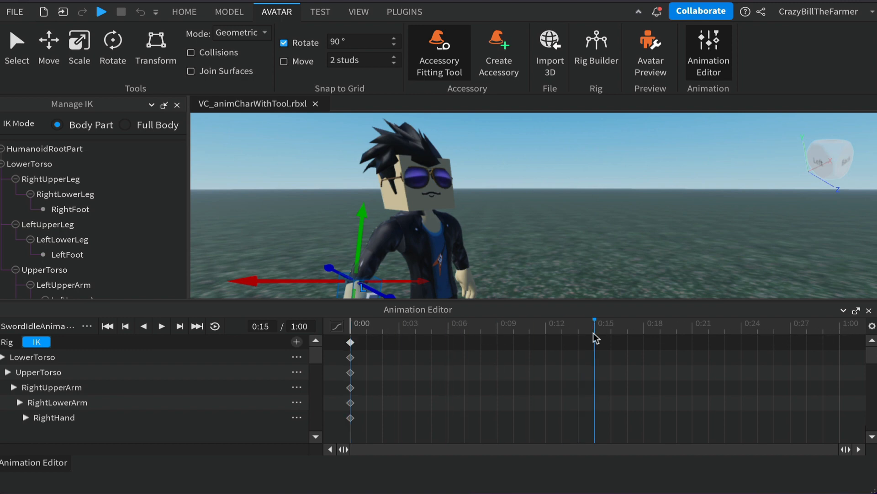
pyautogui.moveTo(388, 297); pyautogui.dragTo(619, 133)
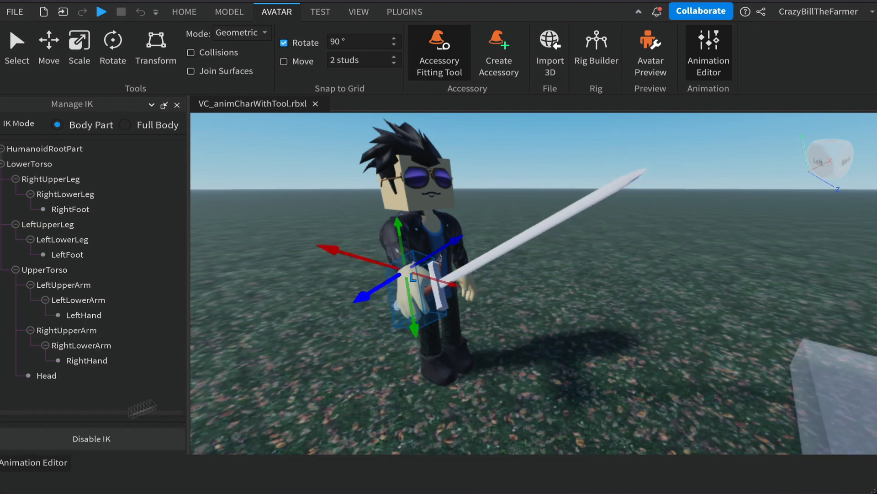
pyautogui.click(43, 462)
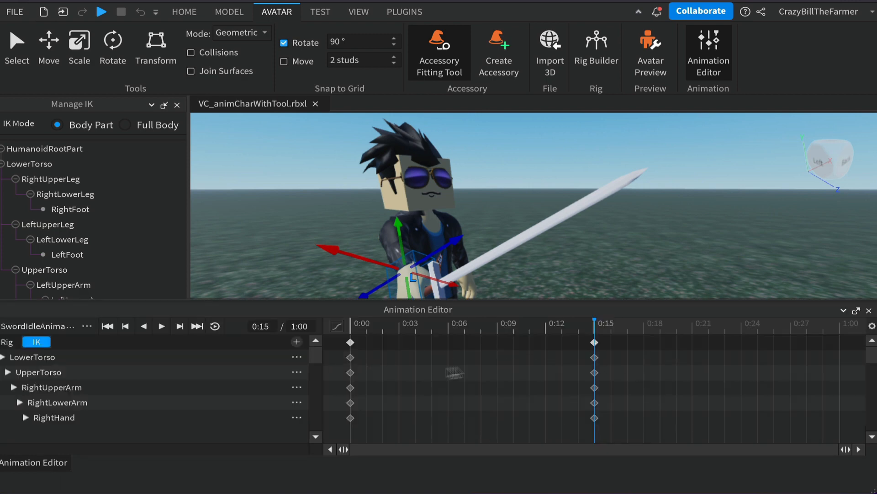
# Copy the rig's keyframes at 0:00 and paste them at 1:00
pyautogui.click(350, 343)
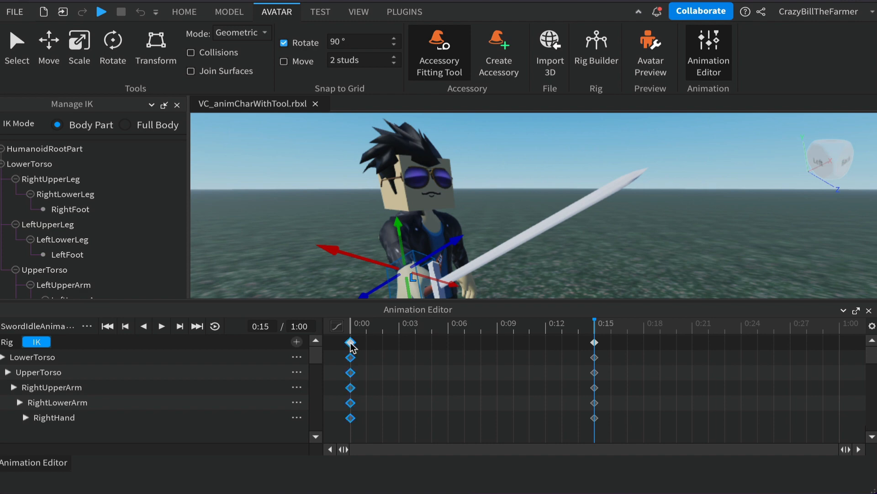
pyautogui.rightClick(351, 344)
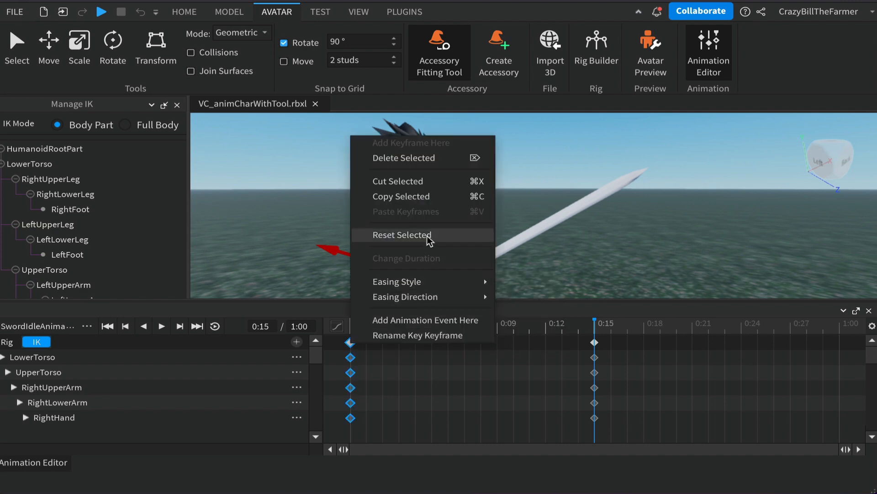
pyautogui.click(424, 197)
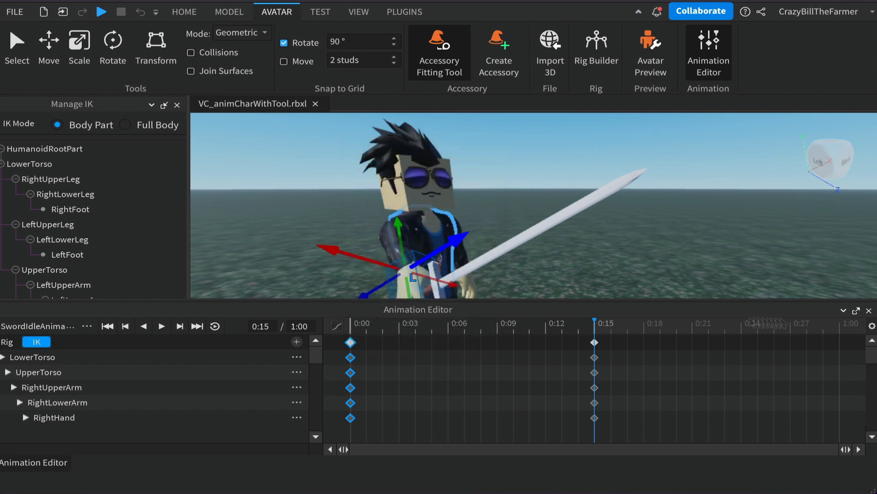
pyautogui.click(839, 333)
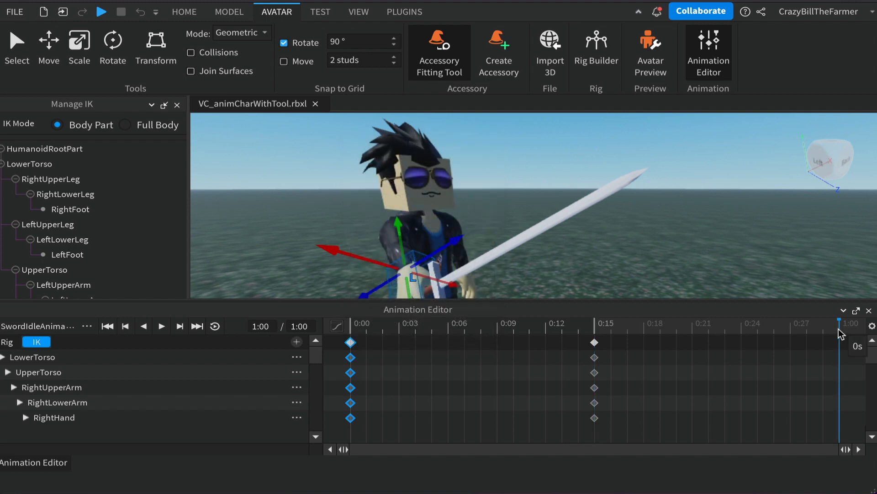
pyautogui.rightClick(842, 353)
pyautogui.click(854, 224)
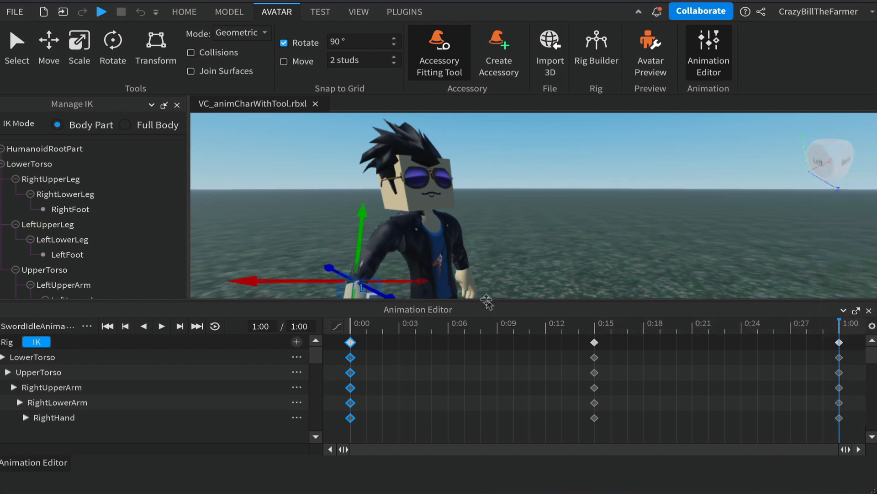
# Preview the animation with looping on to examine the sword movement, and stop playback and turn looping off
pyautogui.click(160, 327)
pyautogui.click(215, 326)
pyautogui.click(161, 326)
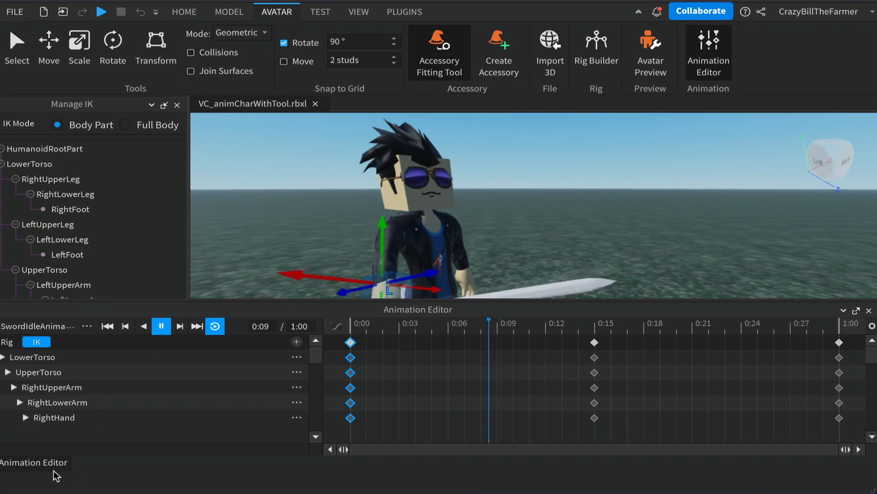
pyautogui.click(43, 463)
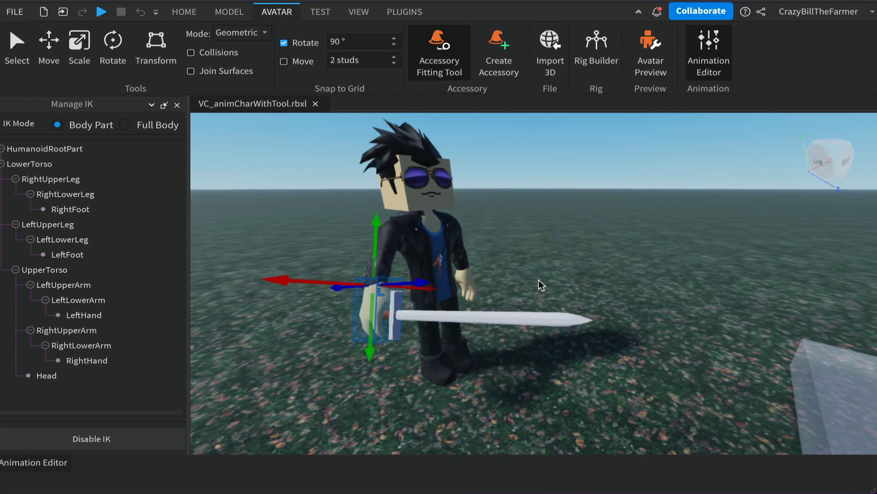
pyautogui.click(55, 462)
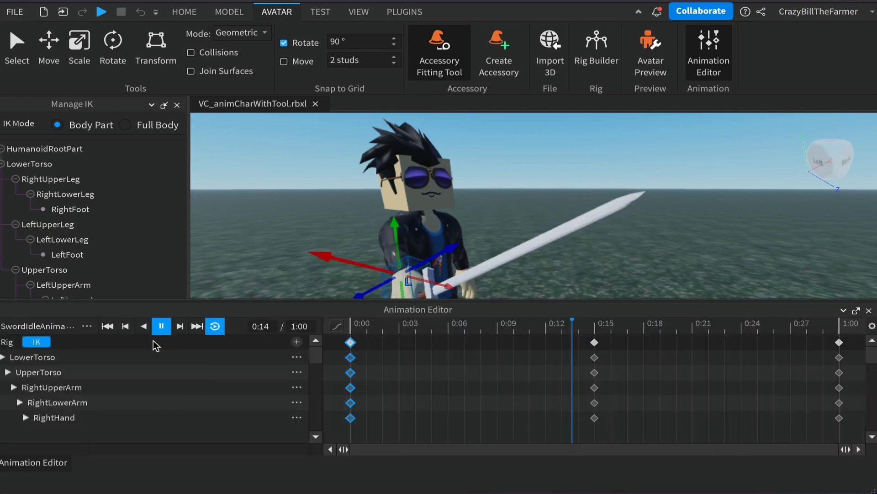
pyautogui.click(161, 325)
pyautogui.click(215, 327)
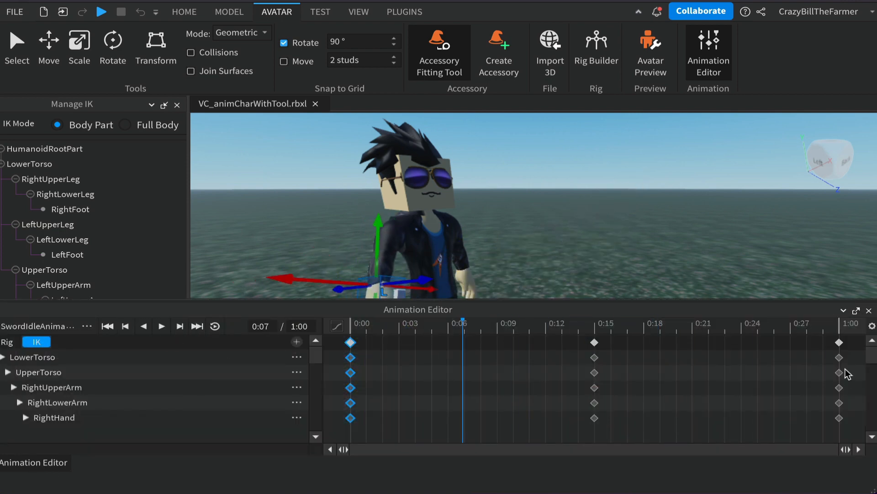
# Delete the trial keyframes at 1:00, 0:15 and 0:00, and return the playhead to 0:00
pyautogui.click(839, 342)
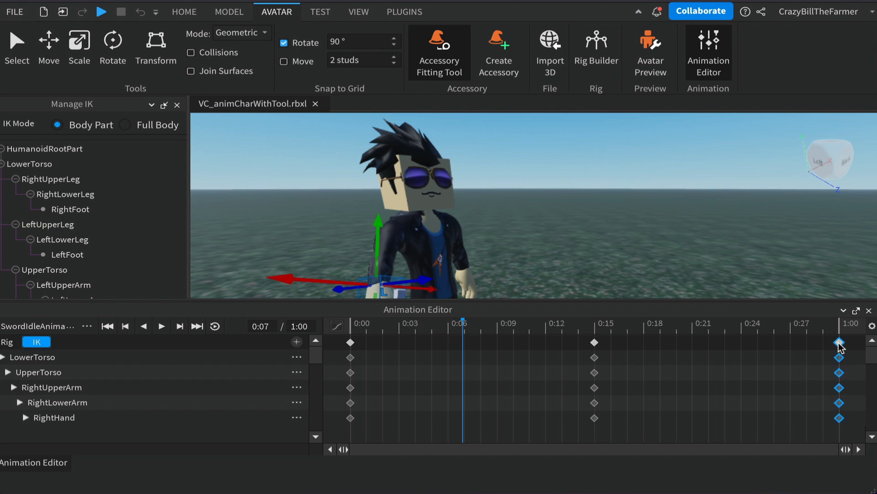
pyautogui.rightClick(839, 342)
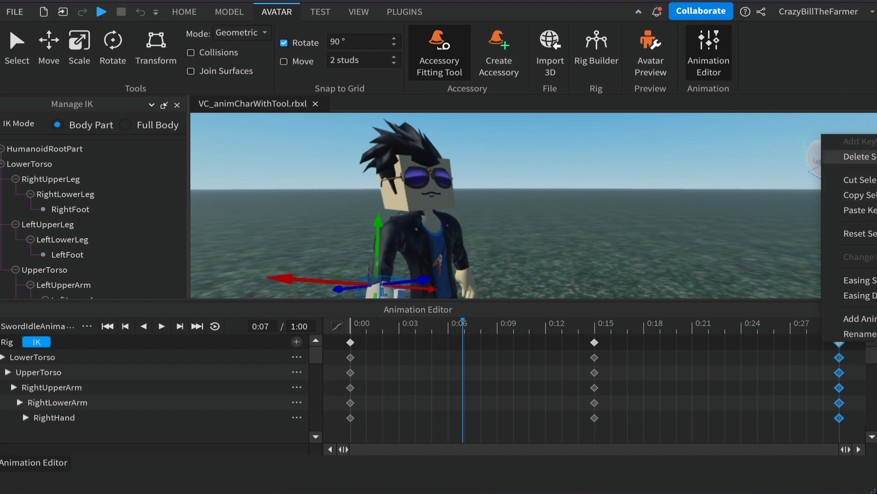
pyautogui.click(859, 157)
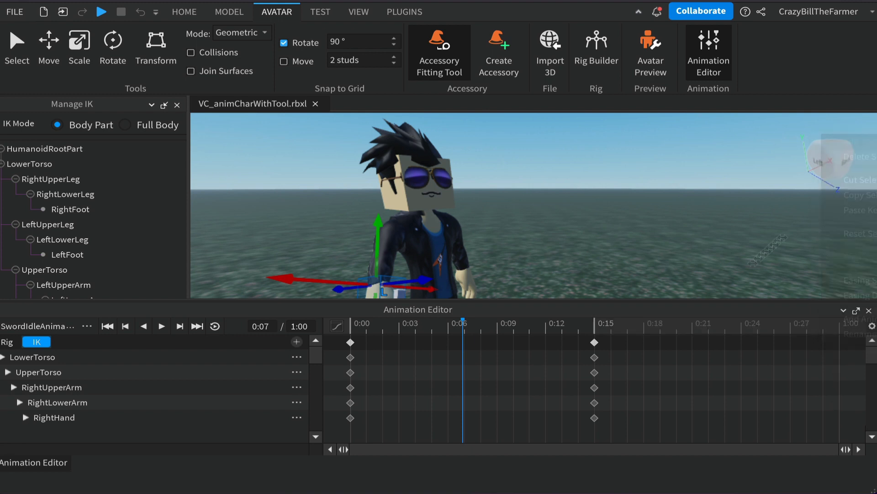
pyautogui.click(594, 342)
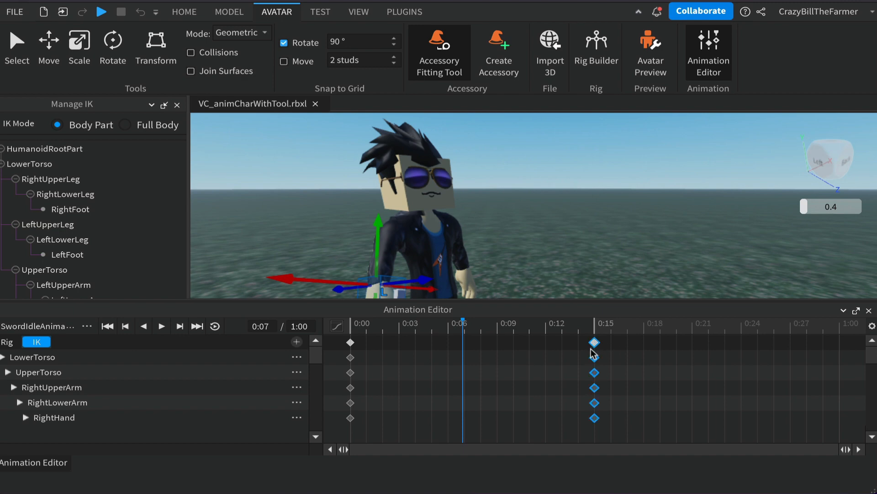
pyautogui.rightClick(595, 344)
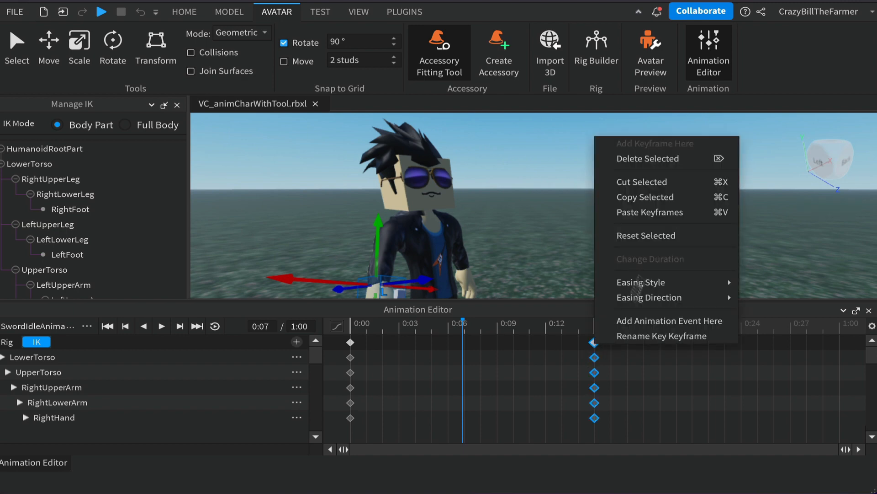
pyautogui.click(675, 160)
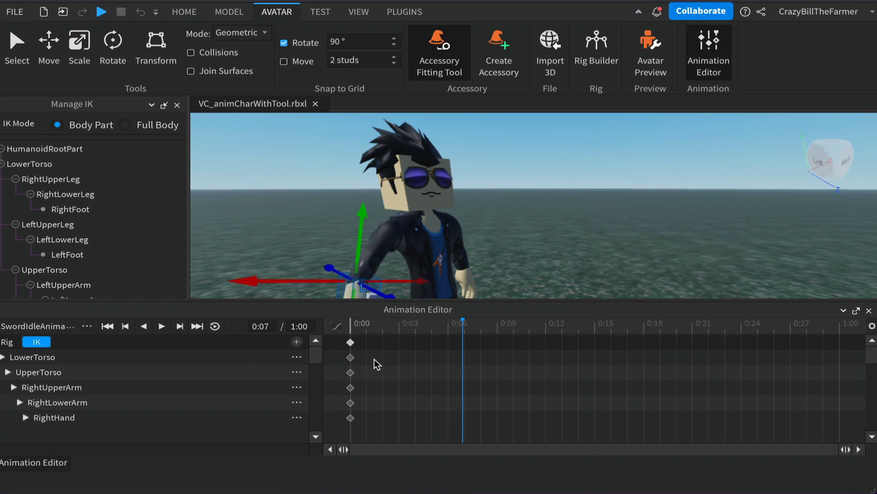
pyautogui.click(350, 343)
pyautogui.rightClick(350, 343)
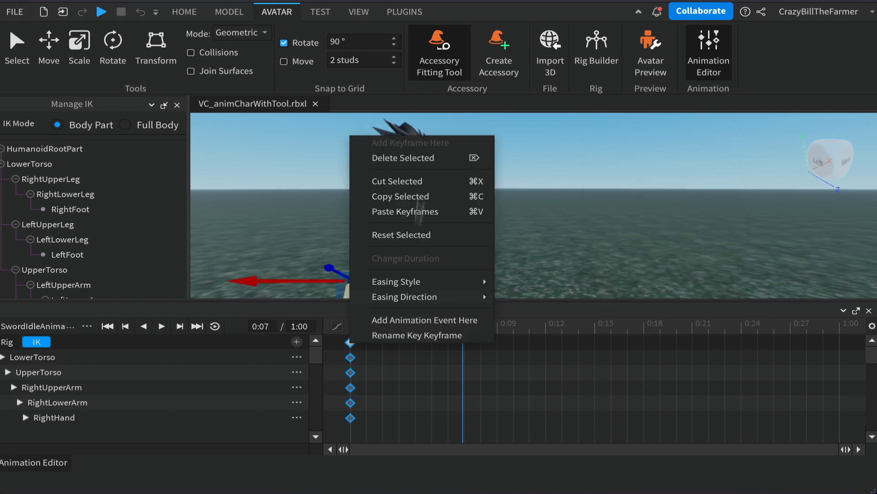
pyautogui.click(432, 160)
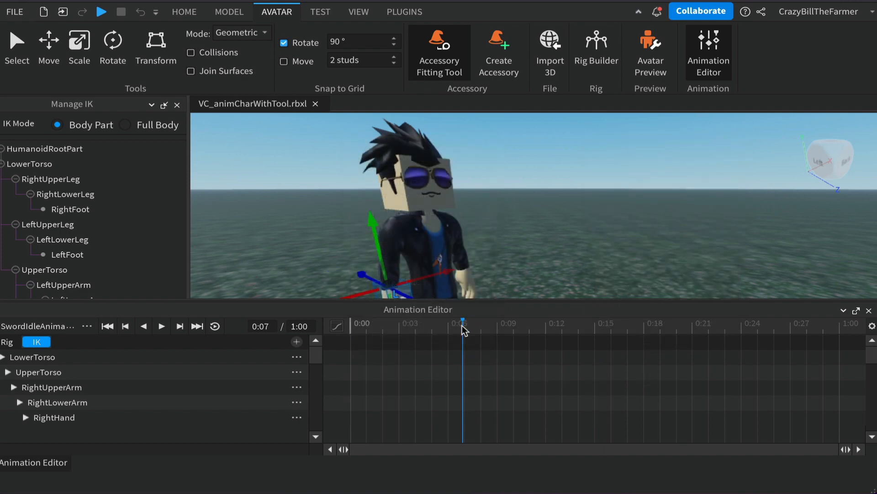
pyautogui.moveTo(463, 329); pyautogui.dragTo(334, 337)
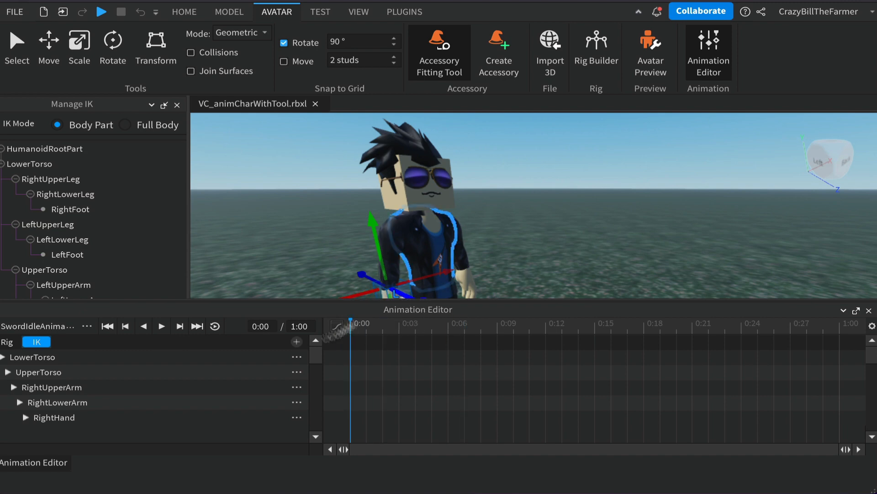
pyautogui.click(43, 462)
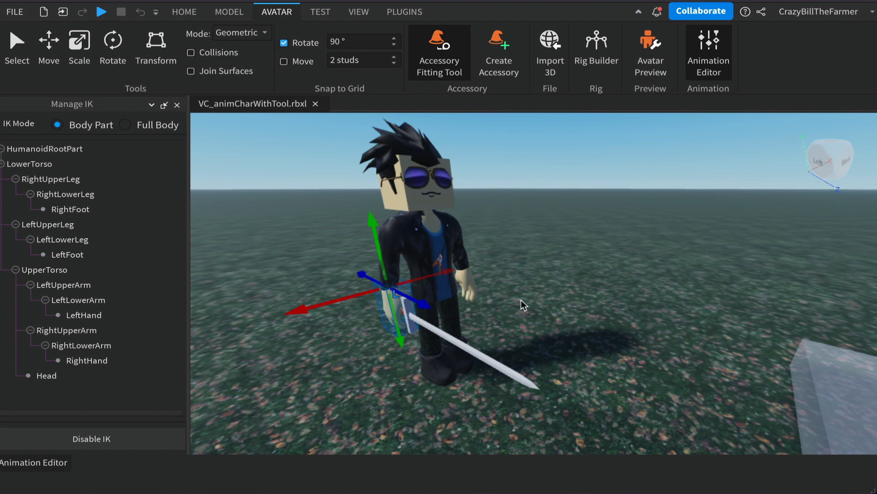
pyautogui.moveTo(539, 303); pyautogui.dragTo(542, 303, button='right')
pyautogui.click(608, 320)
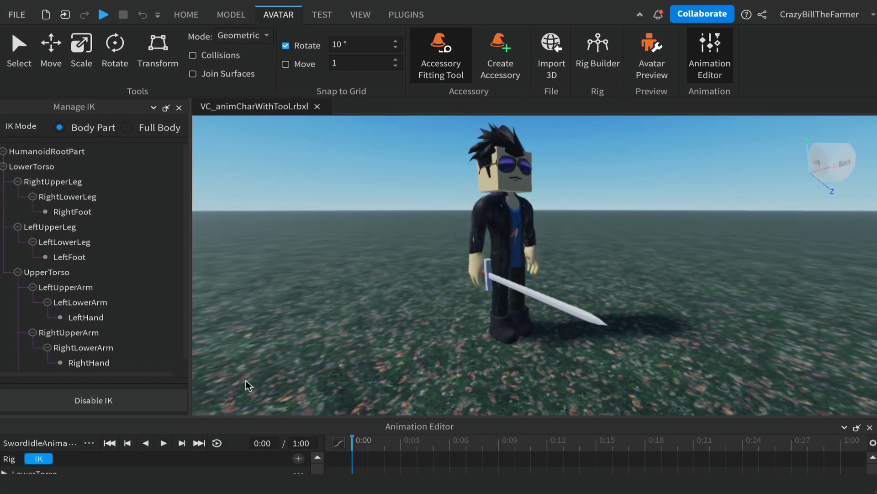
# Save the sword idle animation under its current name
pyautogui.click(89, 444)
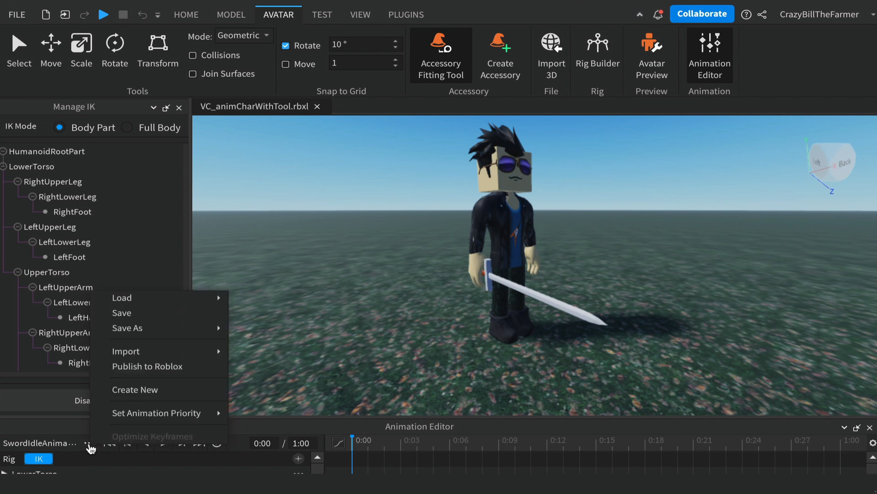
pyautogui.click(130, 313)
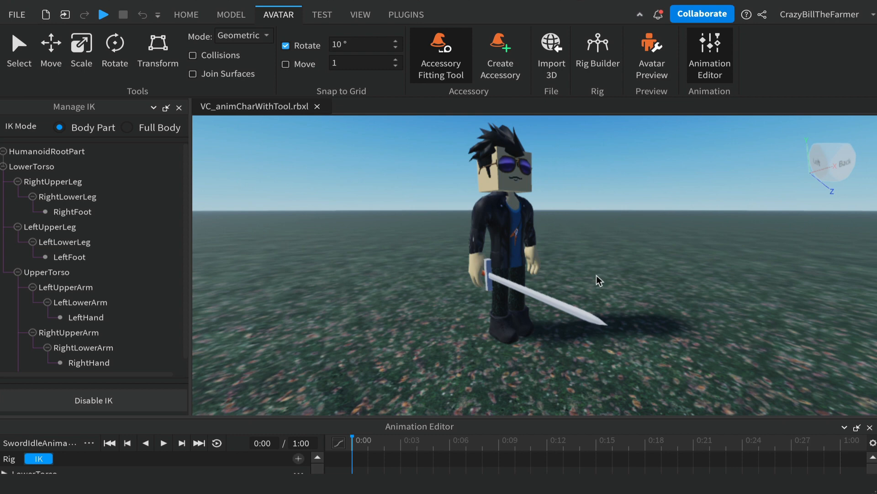
# Switch the rig's IK to Full Body mode, pin LeftFoot, and select RightFoot in the part tree
pyautogui.press('w')
pyautogui.press('a')
pyautogui.moveTo(595, 268); pyautogui.dragTo(595, 269, button='right')
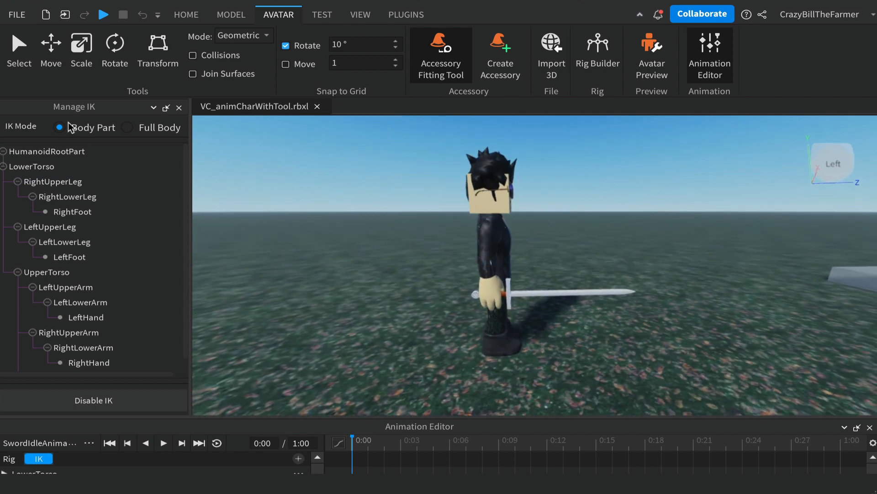
pyautogui.click(128, 129)
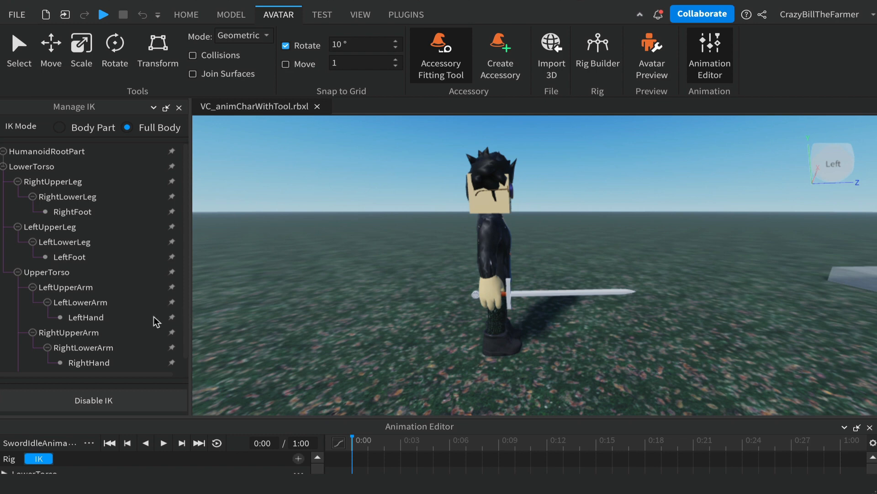
pyautogui.click(172, 257)
pyautogui.click(73, 212)
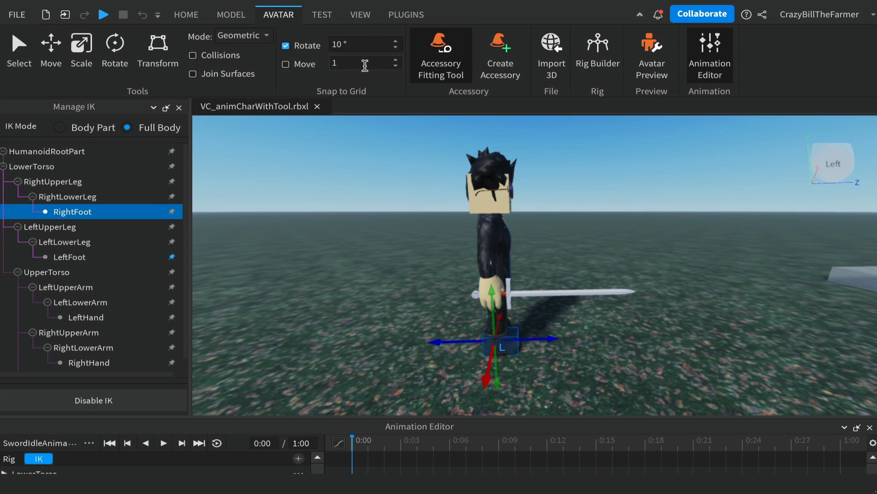
# Set move snapping to 7 studs and move RightFoot forward along its blue axis into a stepping stance
pyautogui.scroll(6, 361, 63)
pyautogui.click(349, 61)
pyautogui.click(285, 64)
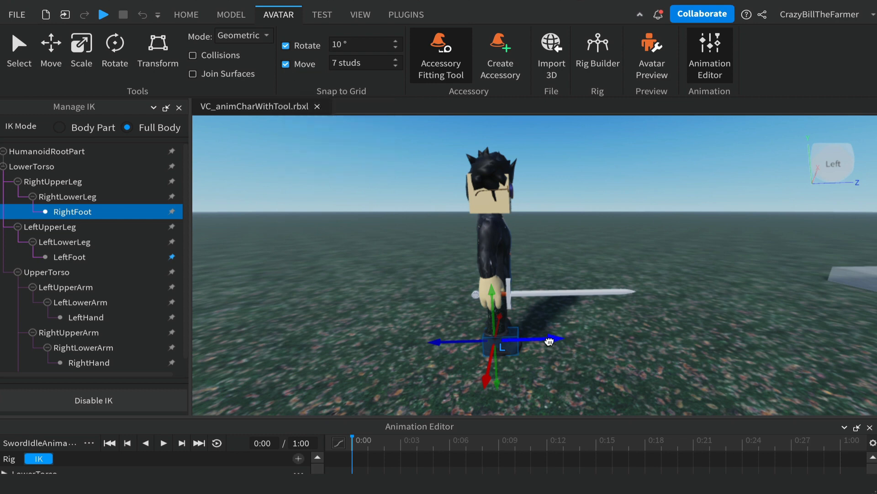
pyautogui.moveTo(549, 340); pyautogui.dragTo(646, 343)
# Set move snapping to 1 stud and lower RightFoot slightly along its green axis onto the ground
pyautogui.click(285, 65)
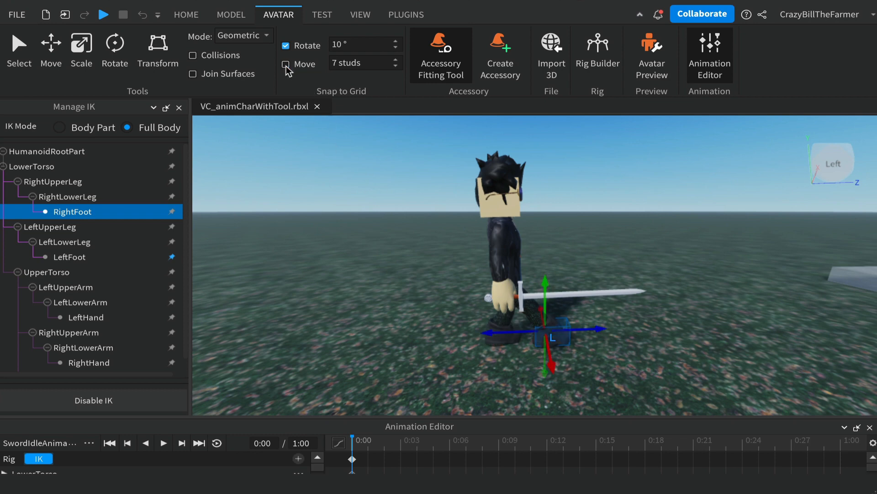
pyautogui.click(379, 63)
pyautogui.write('1')
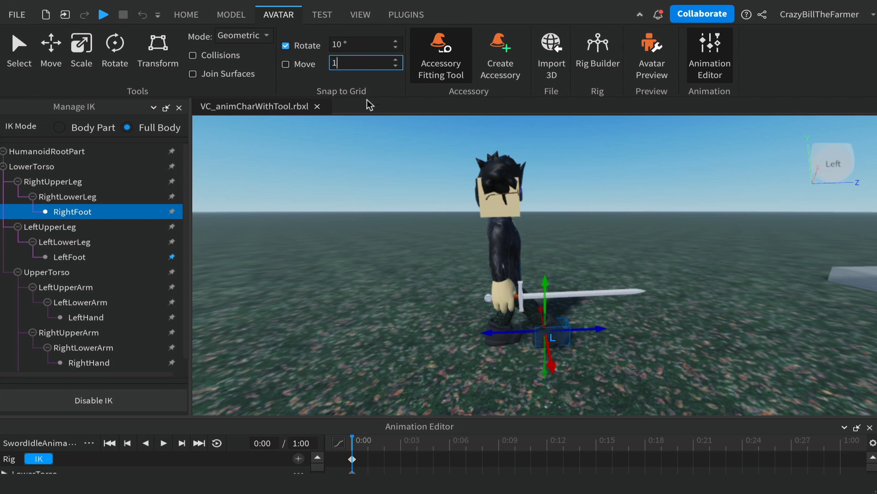
pyautogui.press('Return')
pyautogui.moveTo(545, 287); pyautogui.dragTo(554, 306)
pyautogui.click(652, 323)
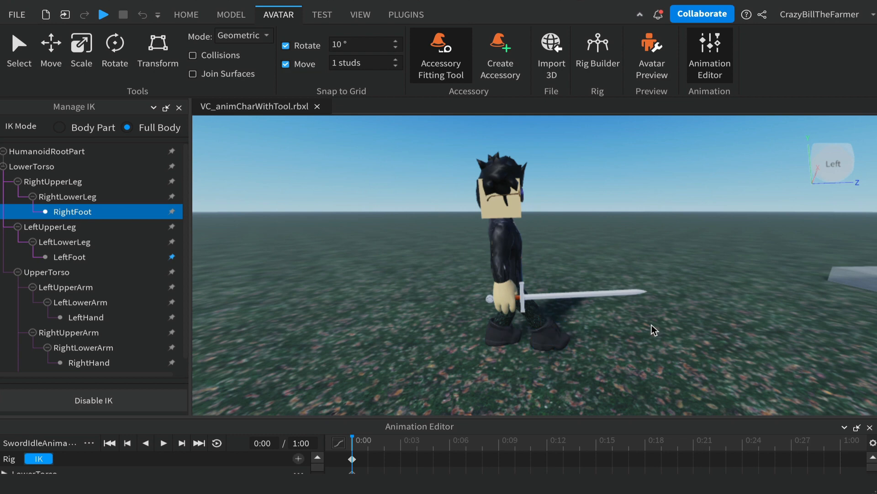
# Unpin LeftFoot, pin RightFoot instead, and select LeftFoot in the part tree
pyautogui.moveTo(652, 323); pyautogui.dragTo(651, 325, button='right')
pyautogui.scroll(1, 652, 324)
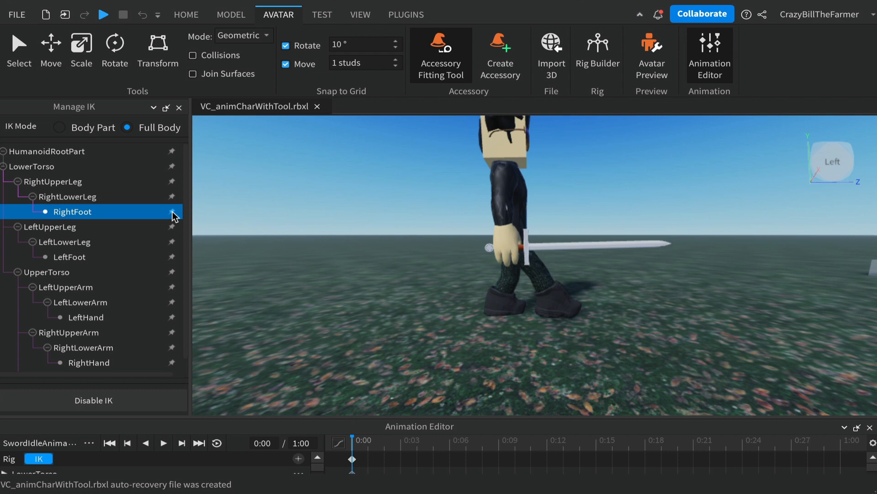
pyautogui.click(76, 261)
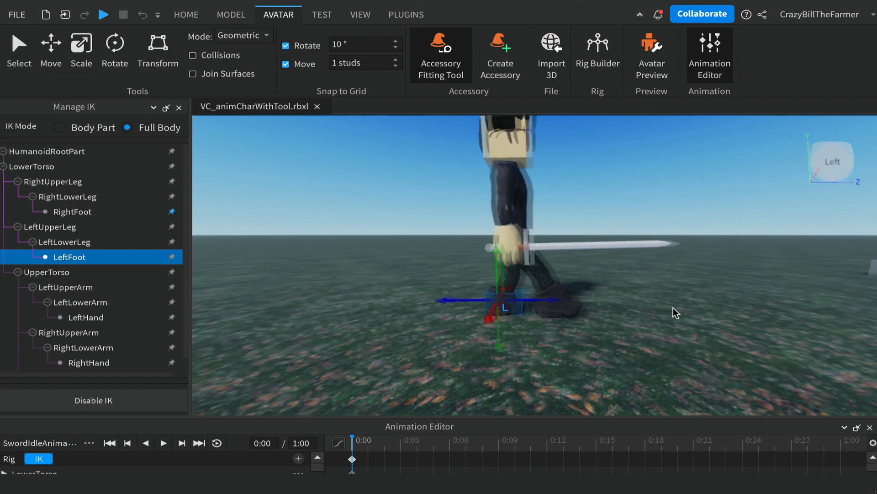
pyautogui.moveTo(673, 308); pyautogui.dragTo(674, 307, button='right')
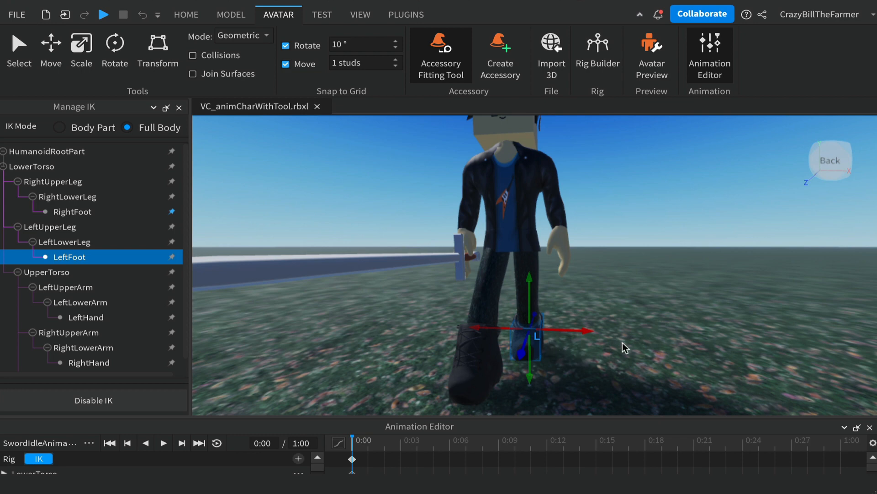
# Set rotation snapping to 45° and turn LeftFoot outward by 45° around its green vertical axis
pyautogui.click(116, 50)
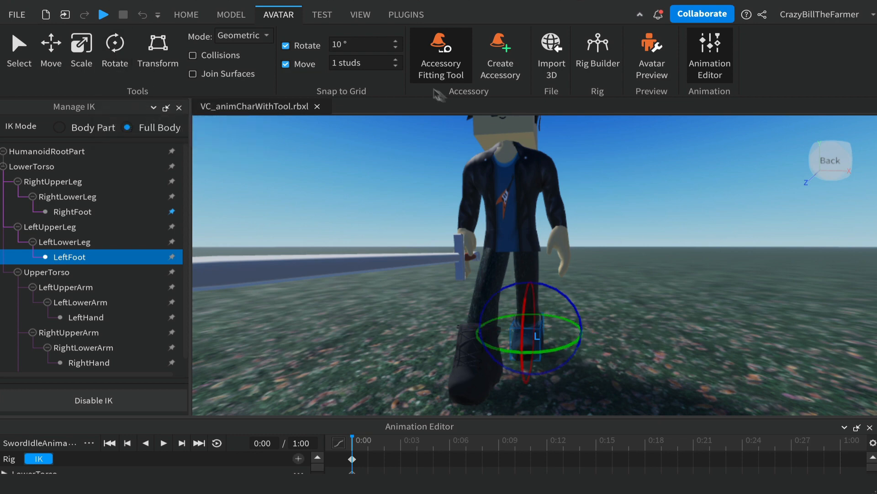
pyautogui.click(286, 47)
pyautogui.click(365, 44)
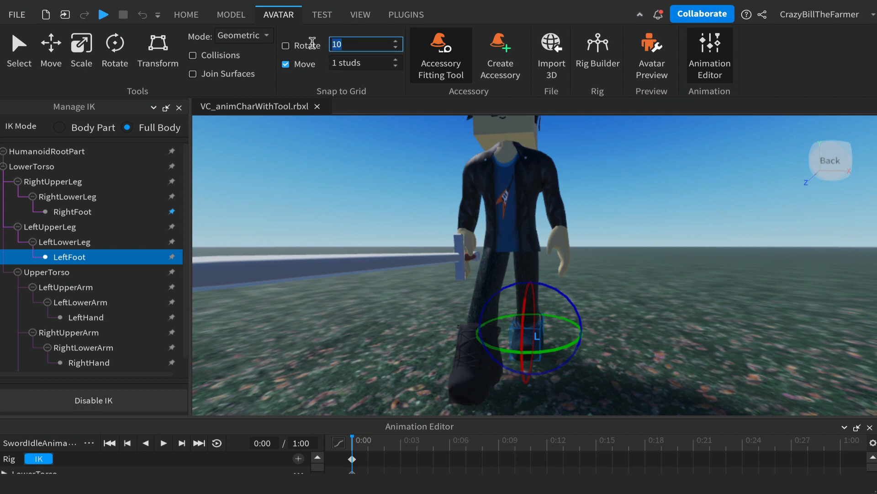
pyautogui.write('45')
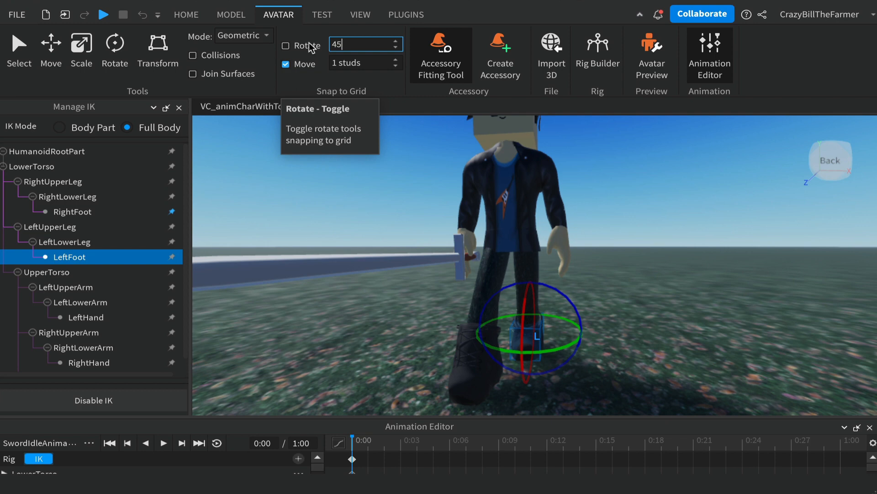
pyautogui.press('Return')
pyautogui.click(309, 42)
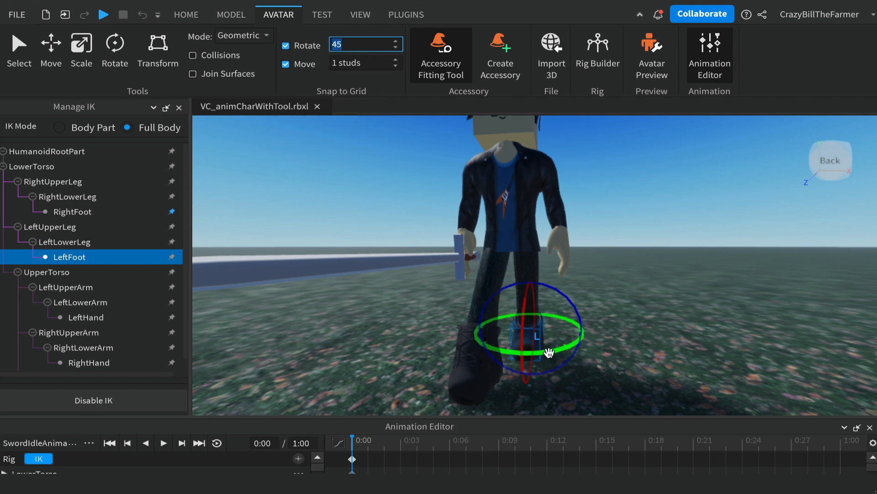
pyautogui.moveTo(549, 353); pyautogui.dragTo(663, 335)
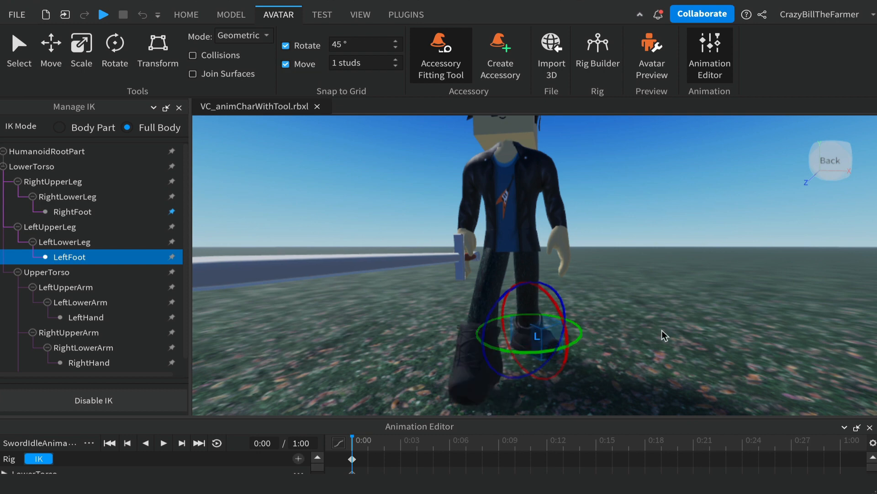
# Pin LowerTorso and select UpperTorso in the part tree, with the character seen from its side
pyautogui.click(663, 329)
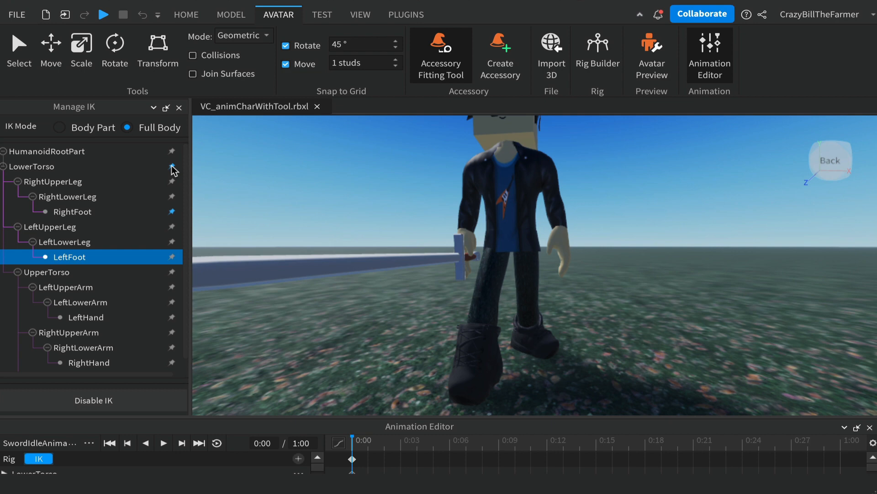
pyautogui.moveTo(606, 273); pyautogui.dragTo(604, 275, button='right')
pyautogui.press('s')
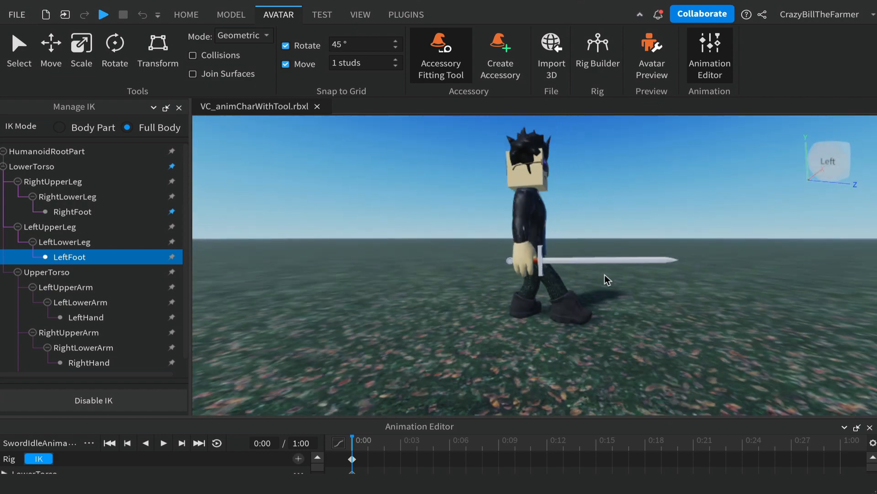
pyautogui.press('d')
pyautogui.press('w')
pyautogui.press('a')
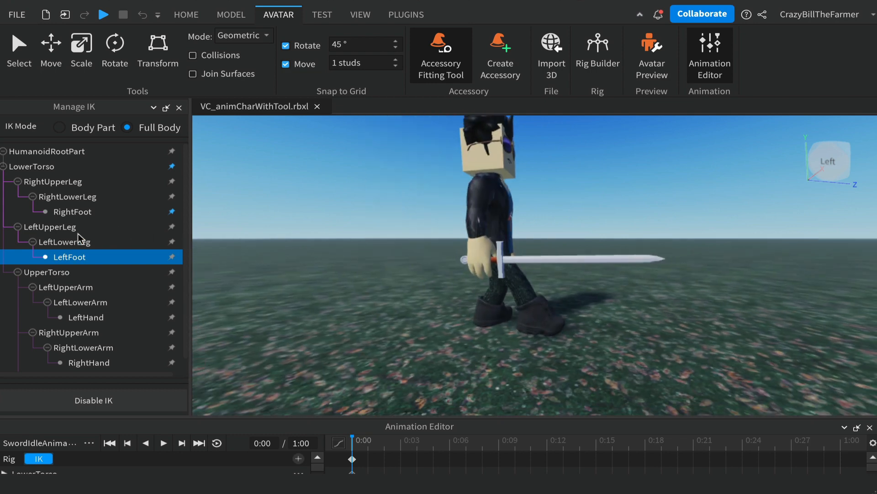
pyautogui.scroll(-1, 77, 234)
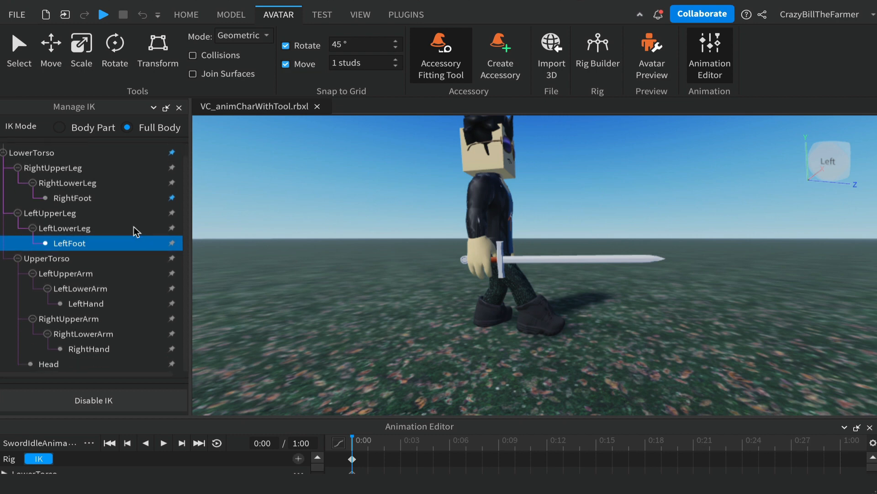
pyautogui.click(46, 259)
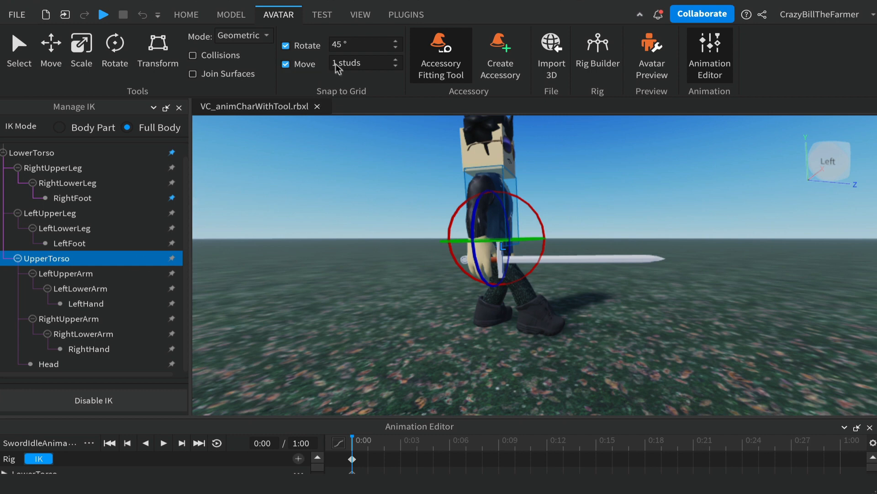
# Set rotation snapping to 20° and lean UpperTorso forward by 20° around its red axis
pyautogui.click(286, 47)
pyautogui.moveTo(350, 44); pyautogui.dragTo(306, 40)
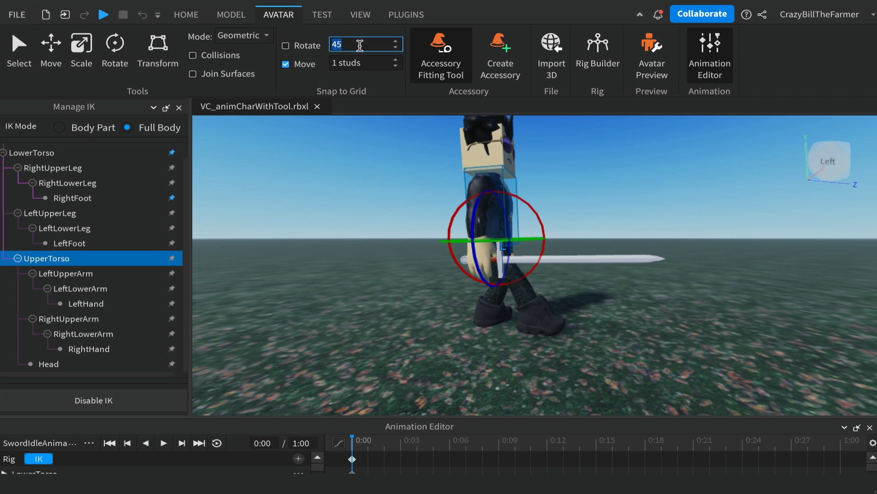
pyautogui.write('20')
pyautogui.press('Return')
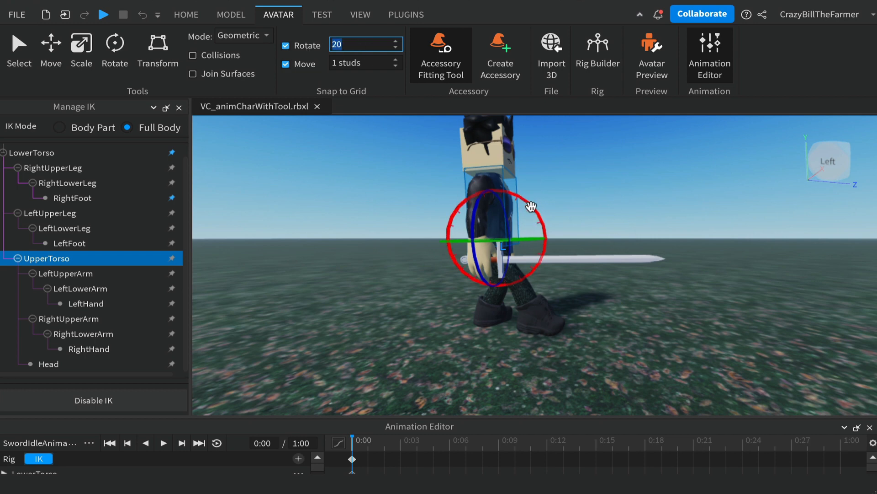
pyautogui.moveTo(531, 207); pyautogui.dragTo(540, 218)
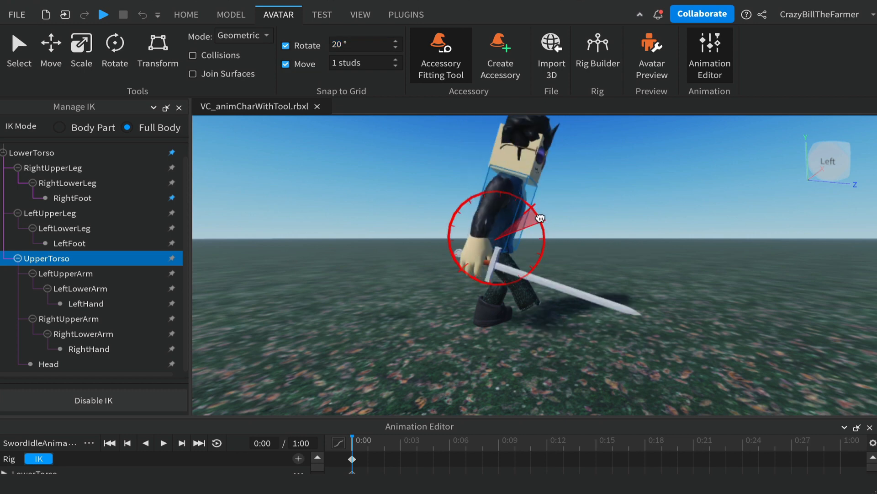
pyautogui.moveTo(541, 218); pyautogui.dragTo(542, 219)
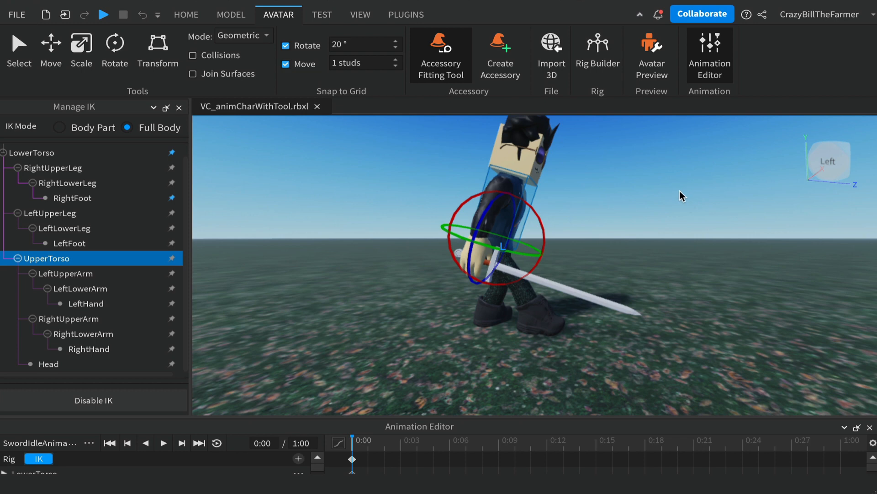
# Rotate Head back by 20° so that the face looks straight ahead, and unpin LowerTorso
pyautogui.click(49, 364)
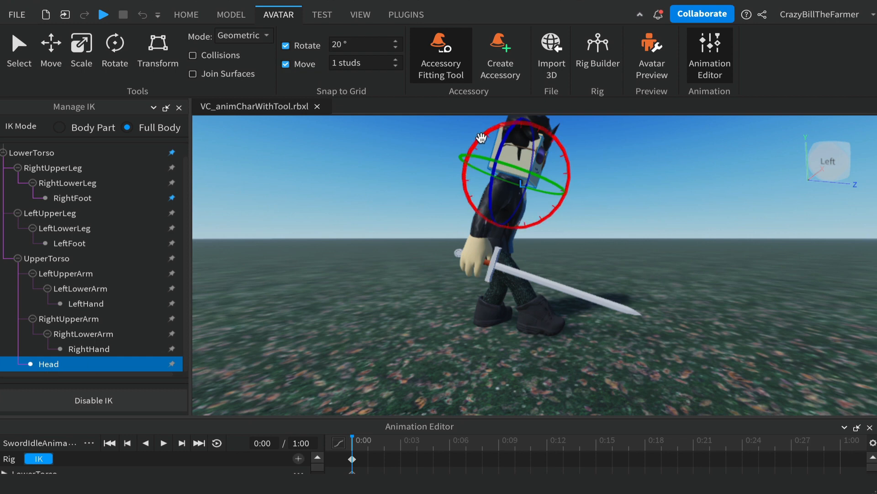
pyautogui.moveTo(481, 138); pyautogui.dragTo(478, 144)
pyautogui.click(731, 220)
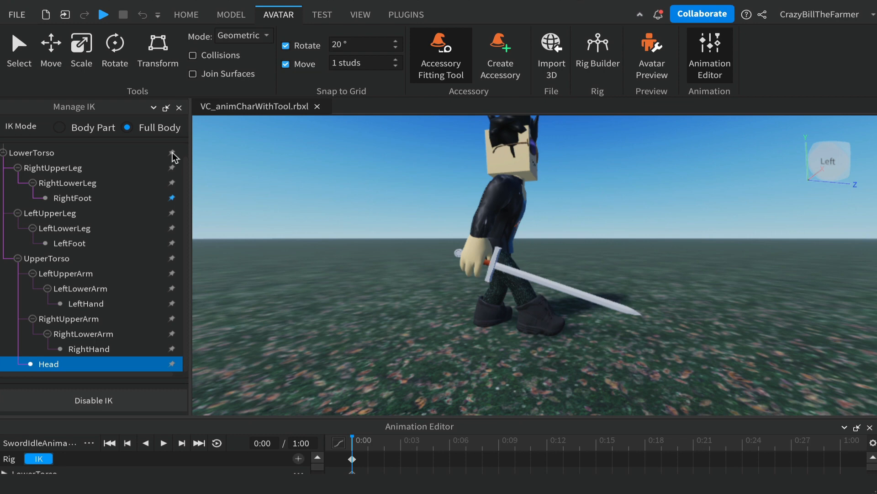
# Set move snapping to 2 studs and shift UpperTorso backward along its blue axis
pyautogui.click(46, 258)
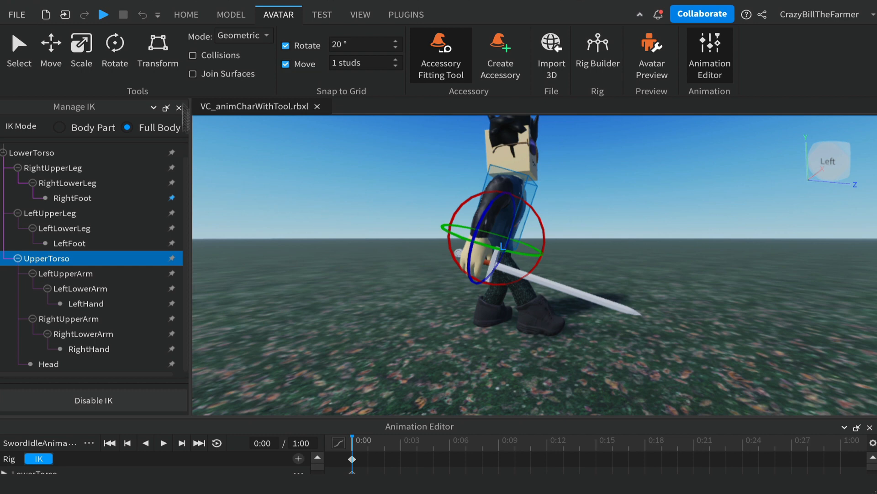
pyautogui.click(286, 65)
pyautogui.click(366, 63)
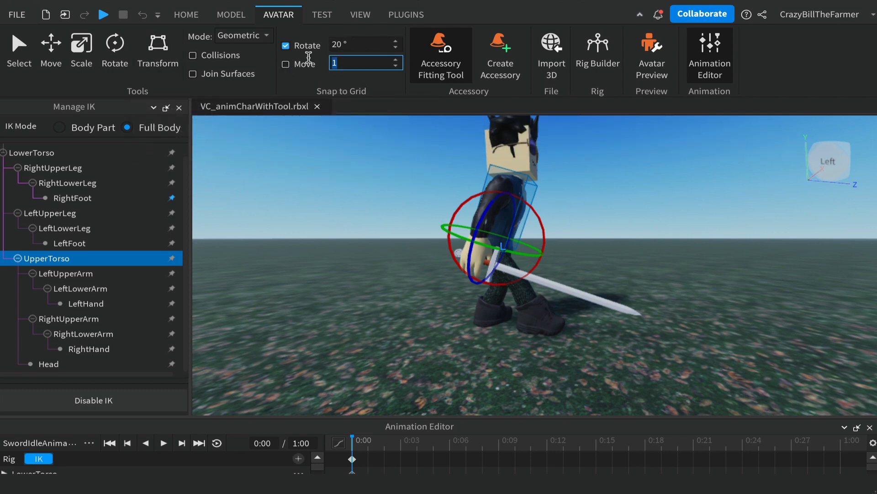
pyautogui.write('2')
pyautogui.press('Return')
pyautogui.click(51, 47)
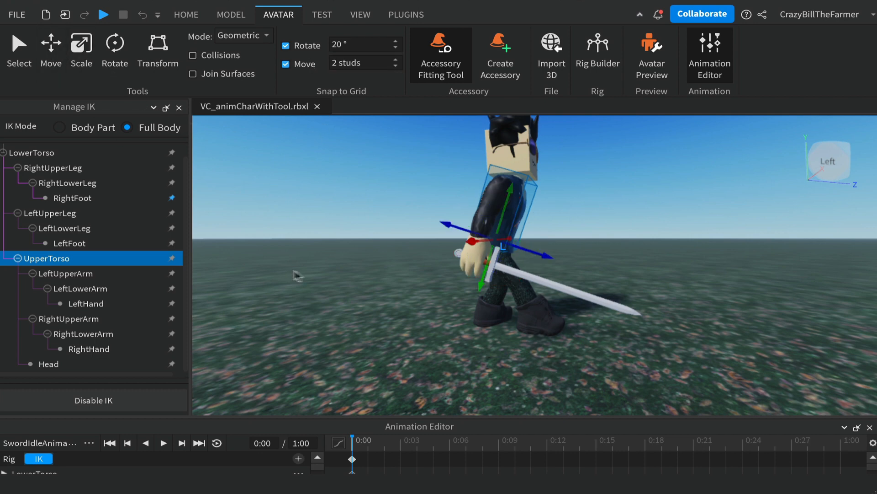
pyautogui.moveTo(453, 228); pyautogui.dragTo(452, 228)
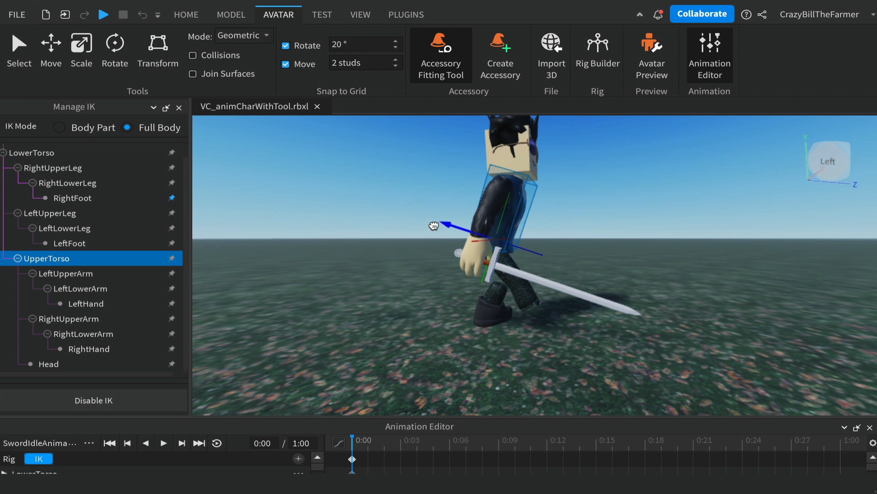
pyautogui.moveTo(429, 225); pyautogui.dragTo(413, 221)
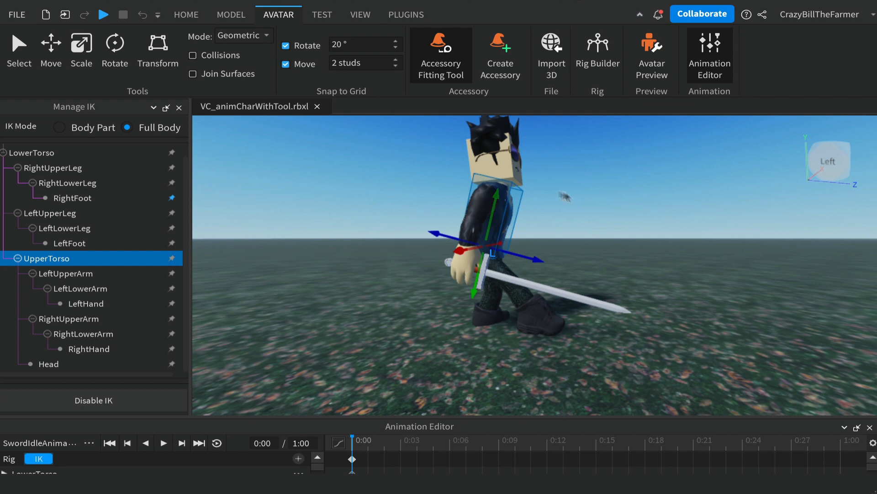
# Switch the IK to Body Part mode, turn move snapping off, and raise RightHand forward to chest height with the sword pointing up
pyautogui.click(60, 127)
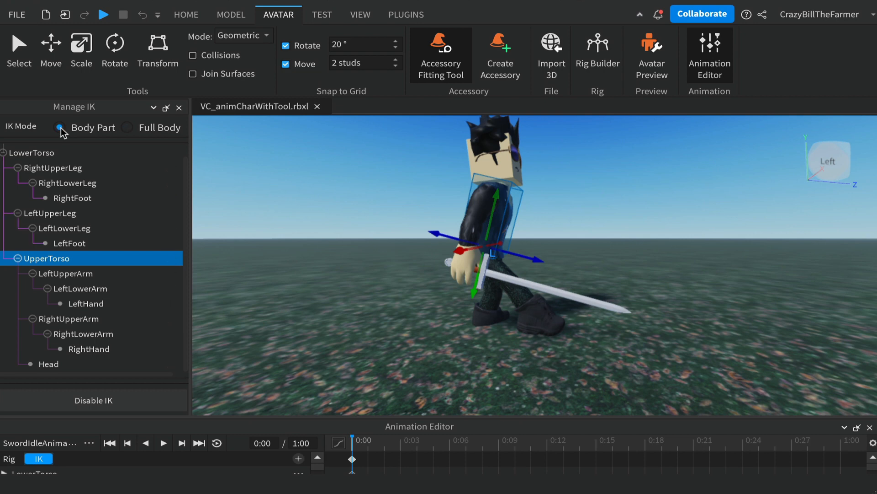
pyautogui.click(95, 349)
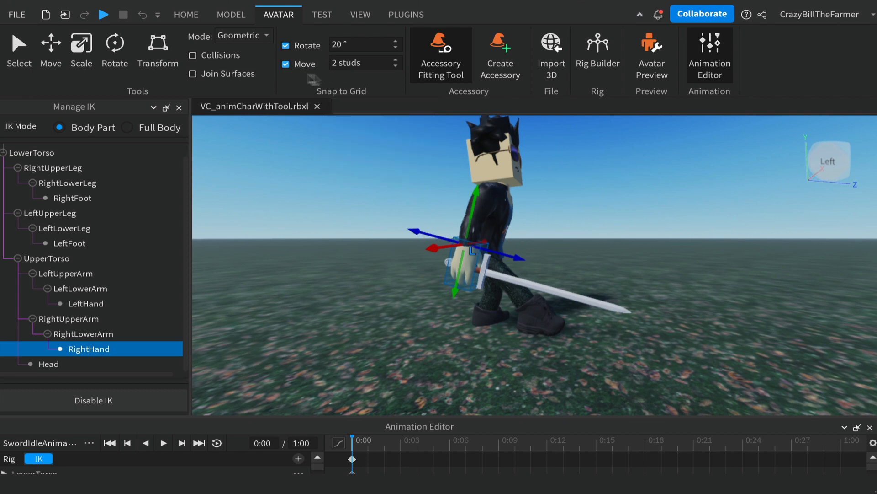
pyautogui.click(285, 64)
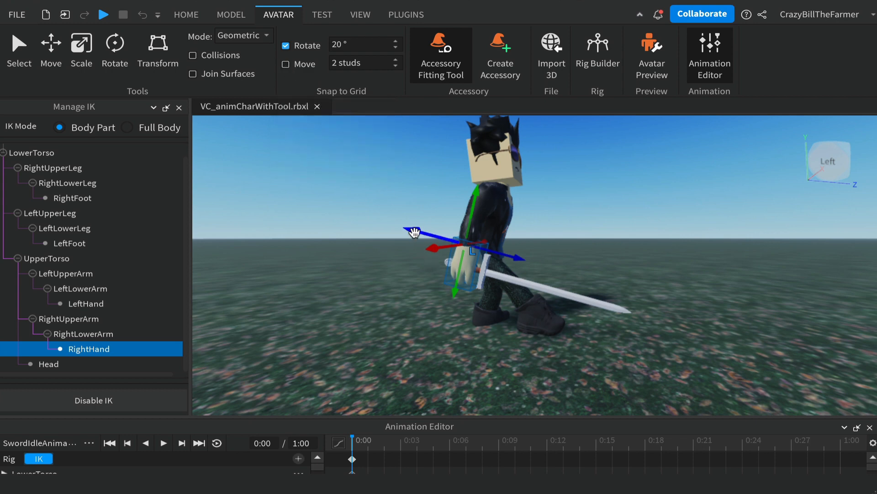
pyautogui.moveTo(415, 232); pyautogui.dragTo(589, 182)
pyautogui.moveTo(465, 254); pyautogui.dragTo(569, 157)
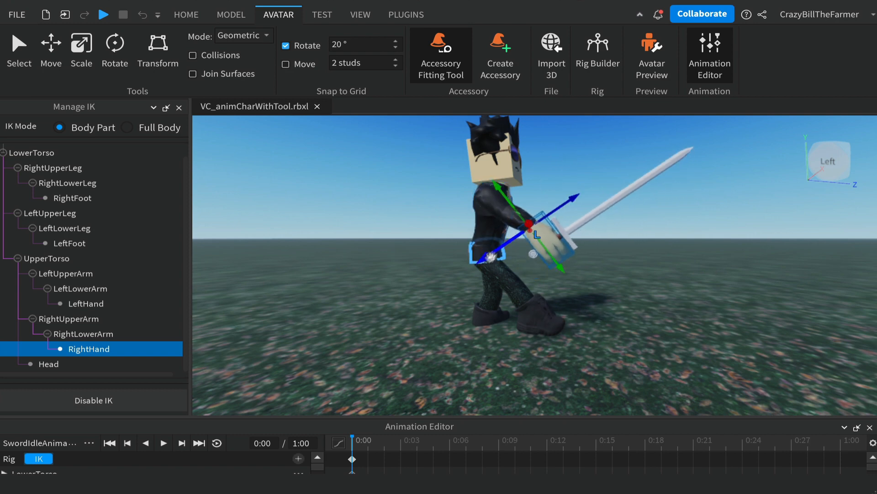
pyautogui.moveTo(490, 256); pyautogui.dragTo(540, 210)
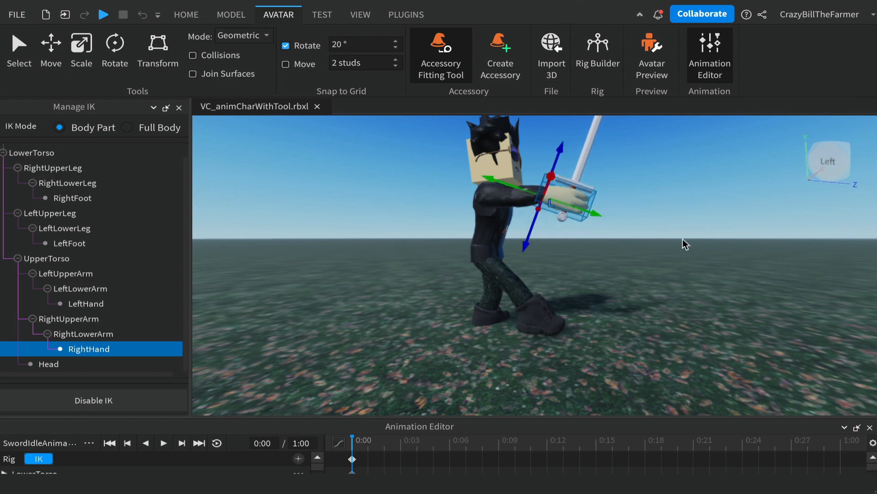
# Set rotation snapping to 45° and tilt RightHand around its red axis so that the sword leans further forward
pyautogui.moveTo(682, 240); pyautogui.dragTo(683, 238, button='right')
pyautogui.press('d')
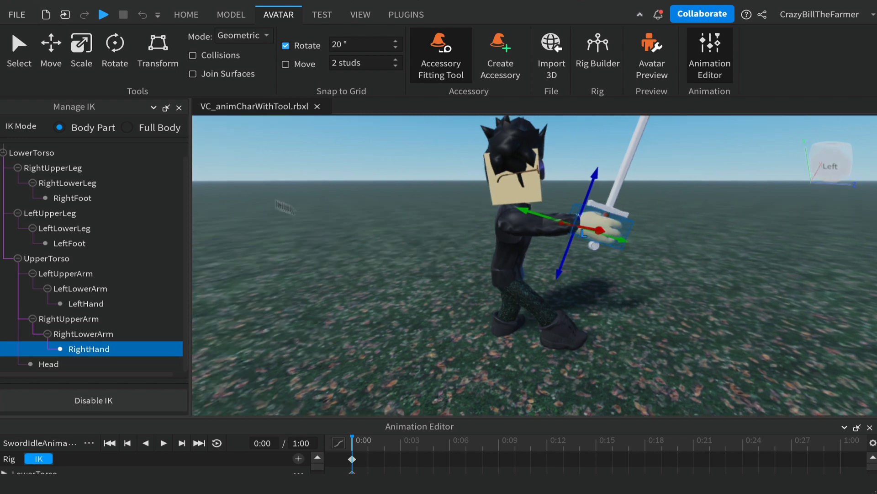
pyautogui.click(117, 46)
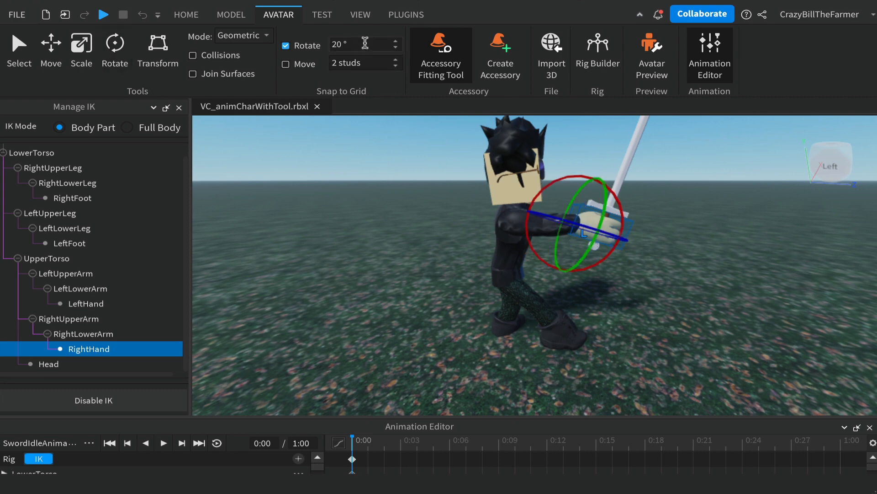
pyautogui.click(286, 46)
pyautogui.press('Tab')
pyautogui.write('45')
pyautogui.click(306, 40)
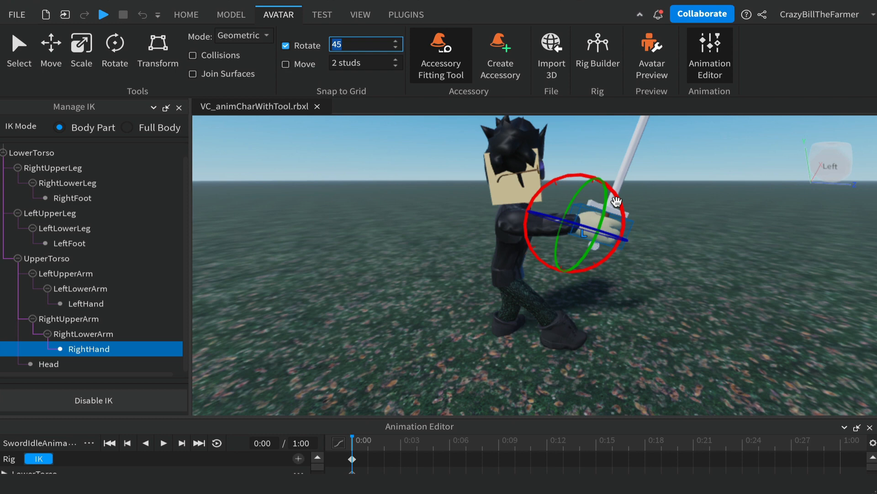
pyautogui.moveTo(617, 202); pyautogui.dragTo(624, 230)
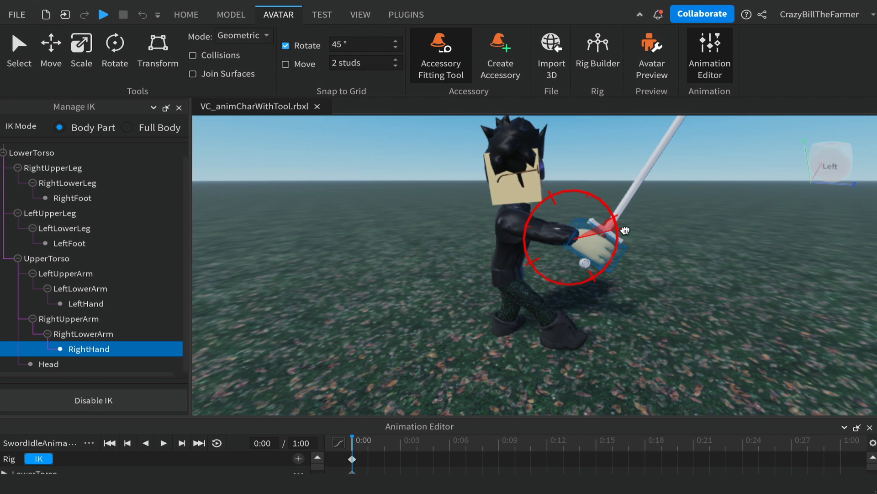
pyautogui.moveTo(625, 230); pyautogui.dragTo(626, 231)
pyautogui.click(697, 240)
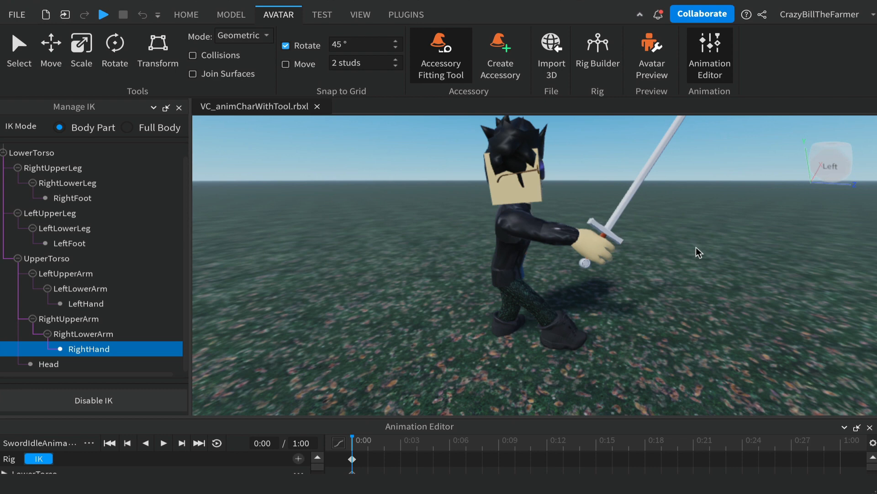
# Switch the IK to Full Body mode and move LeftHand forward along its blue axis to bring it in front of the waist
pyautogui.click(127, 129)
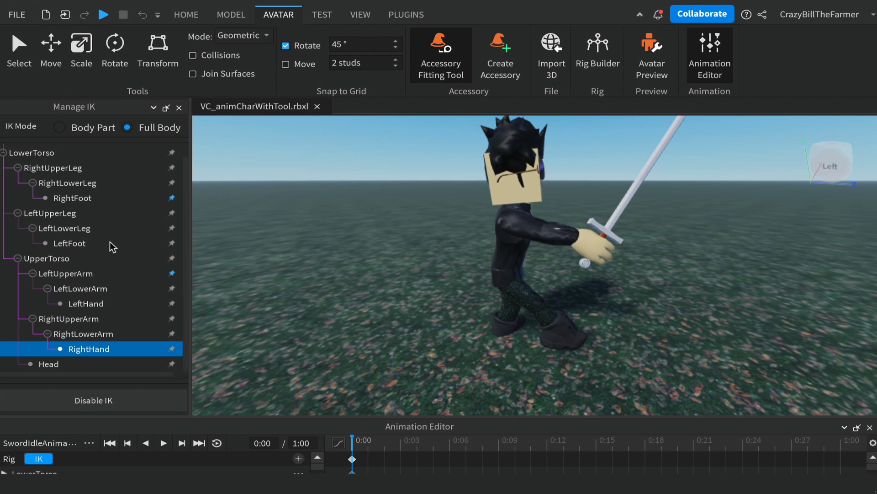
pyautogui.click(82, 304)
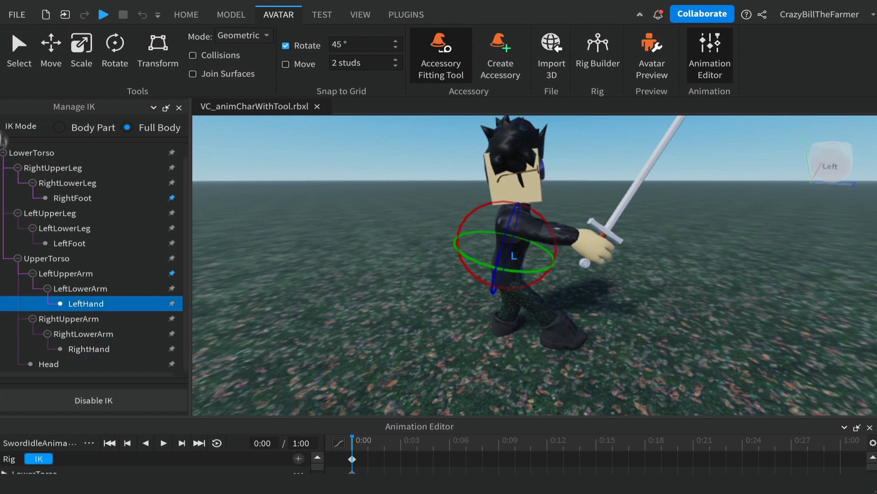
pyautogui.click(52, 46)
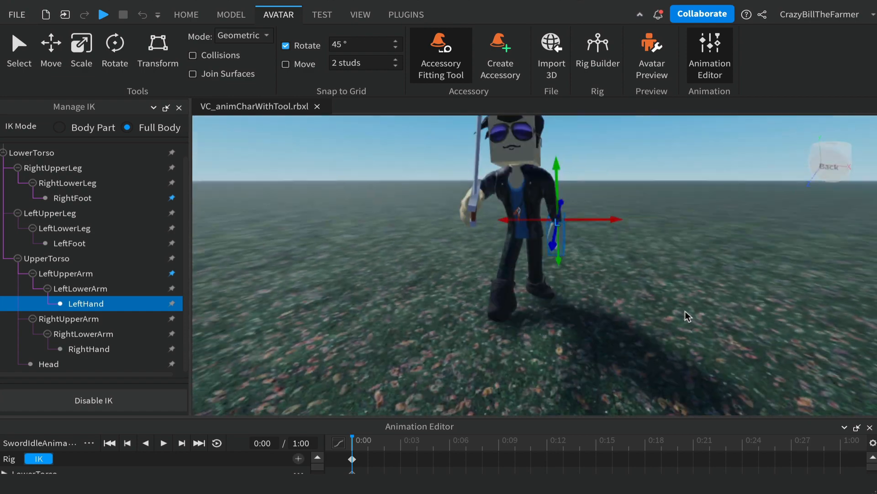
pyautogui.moveTo(685, 311); pyautogui.dragTo(686, 311, button='right')
pyautogui.scroll(-3, 687, 312)
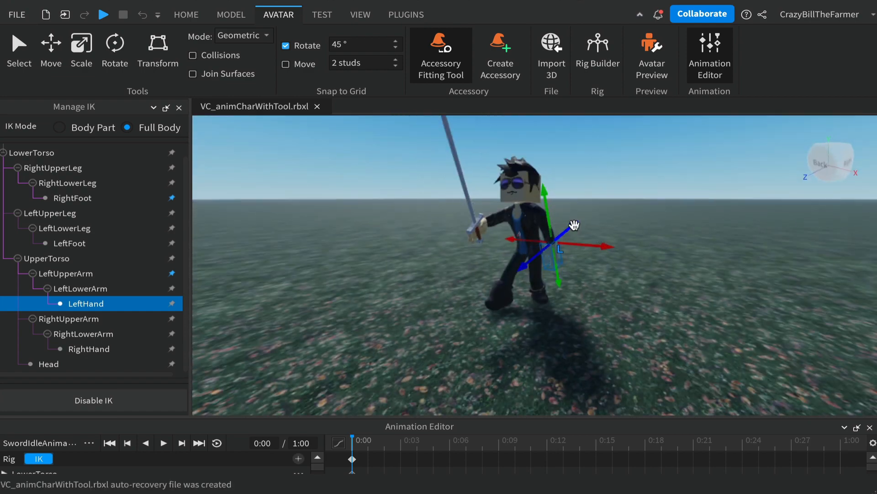
pyautogui.moveTo(574, 225); pyautogui.dragTo(440, 186)
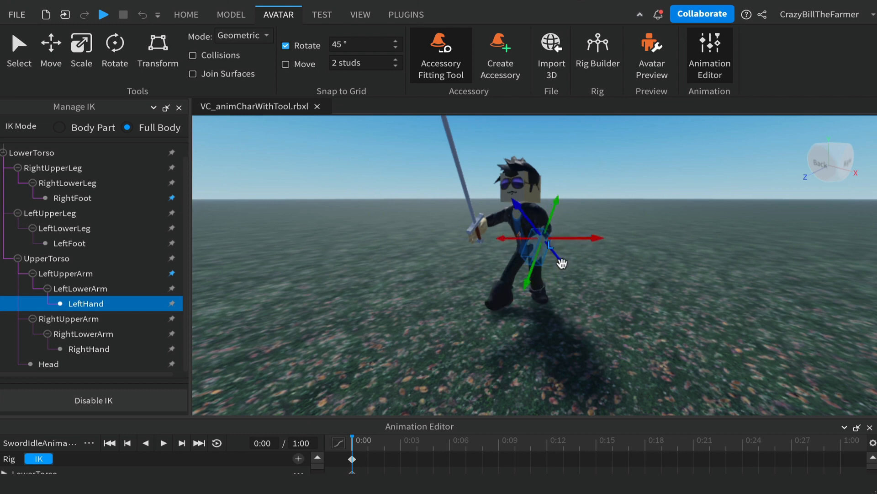
pyautogui.moveTo(562, 262)
pyautogui.mouseDown()
pyautogui.moveTo(548, 257)
pyautogui.moveTo(550, 270)
pyautogui.moveTo(544, 262)
pyautogui.mouseUp()
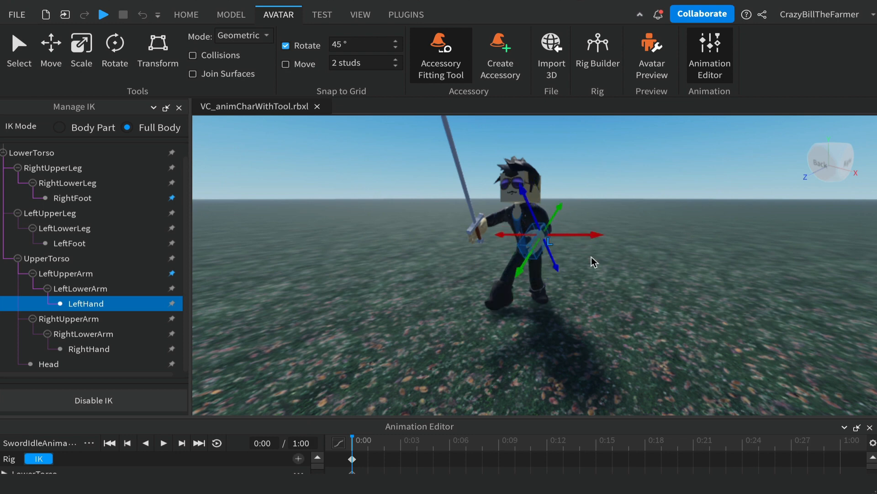
pyautogui.click(618, 260)
# Nudge LeftHand slightly higher along its blue axis and unpin LeftUpperArm
pyautogui.press('d')
pyautogui.moveTo(619, 259); pyautogui.dragTo(620, 261, button='right')
pyautogui.press('w')
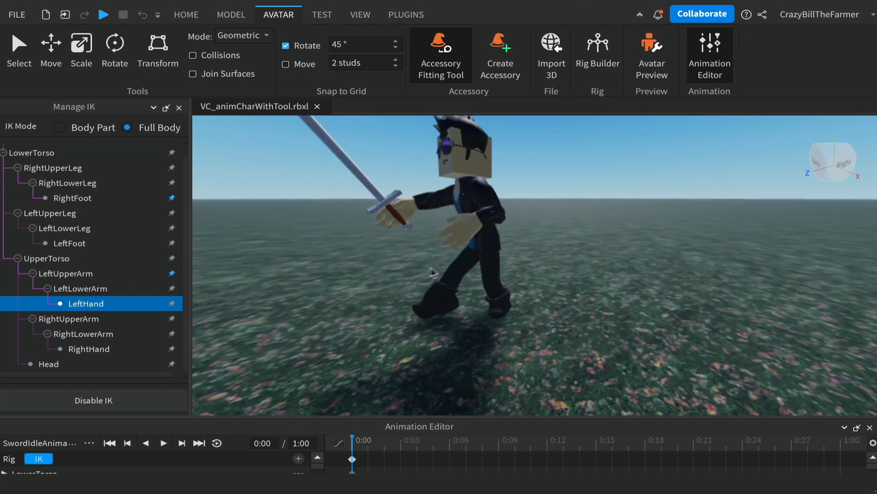
pyautogui.click(464, 228)
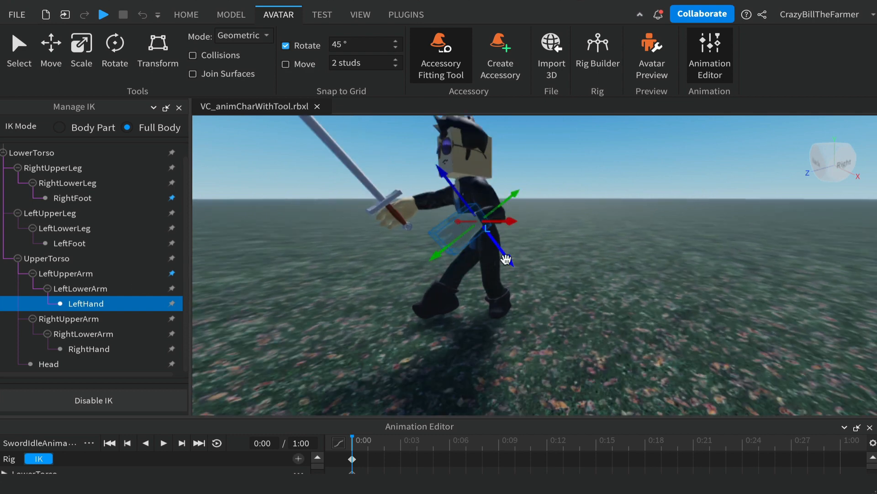
pyautogui.moveTo(506, 259); pyautogui.dragTo(494, 246)
pyautogui.click(657, 283)
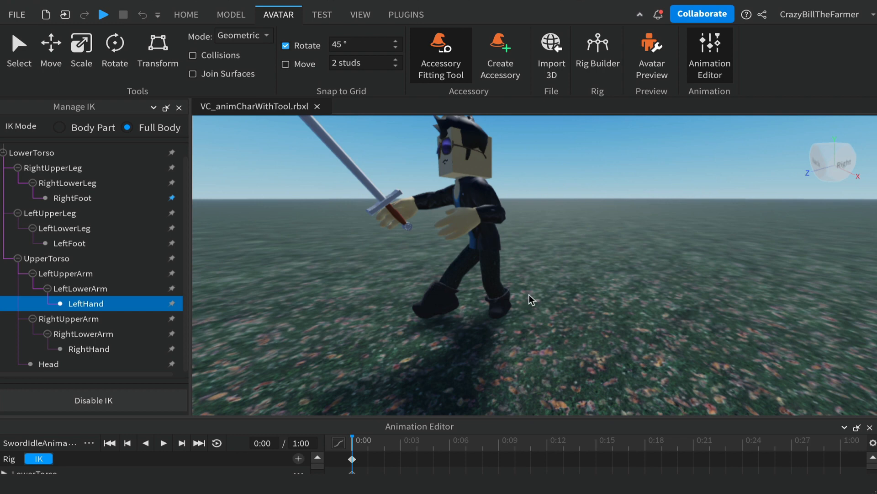
# Set move snapping to 4 studs and try to shift LeftHand outward from the body along its red axis
pyautogui.scroll(2, 529, 296)
pyautogui.press('f')
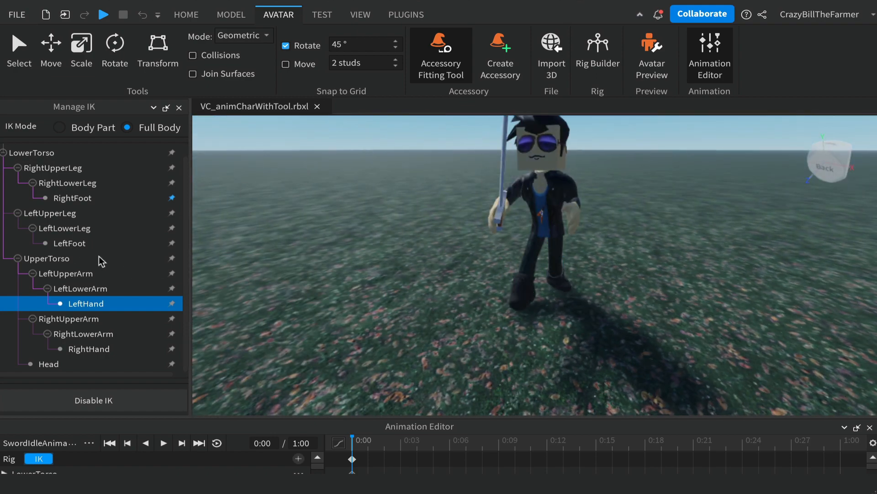
pyautogui.click(94, 287)
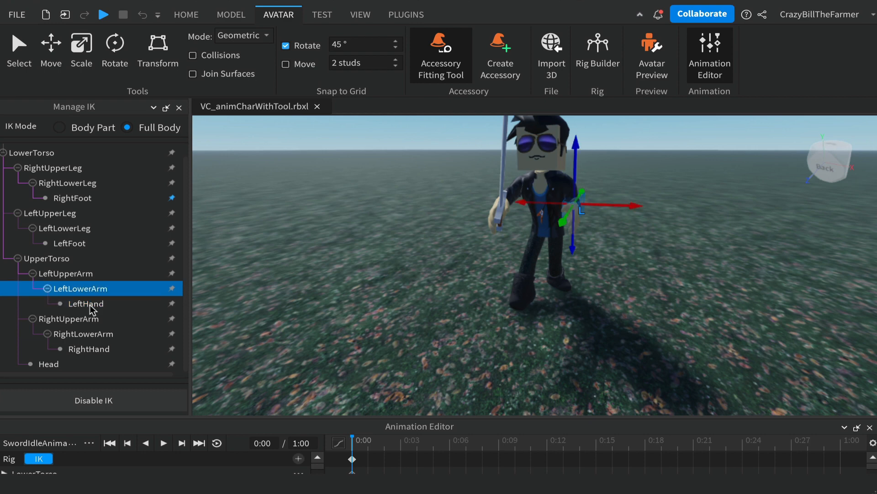
pyautogui.click(90, 304)
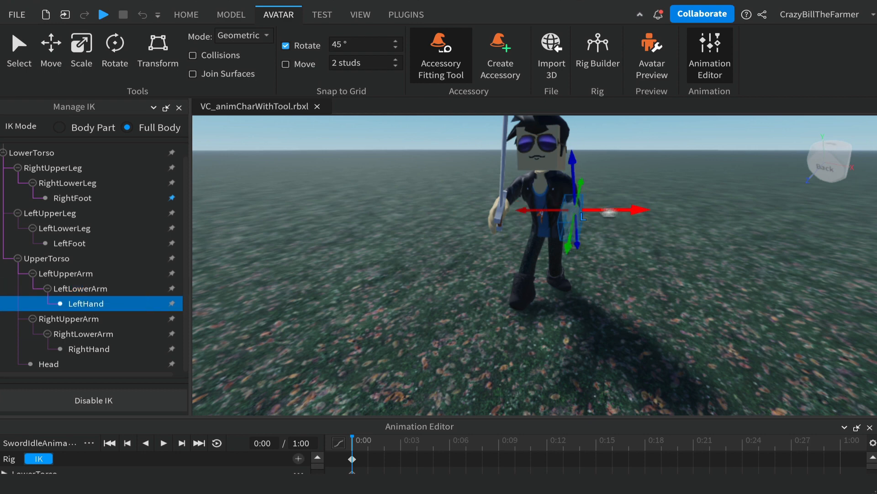
pyautogui.click(380, 61)
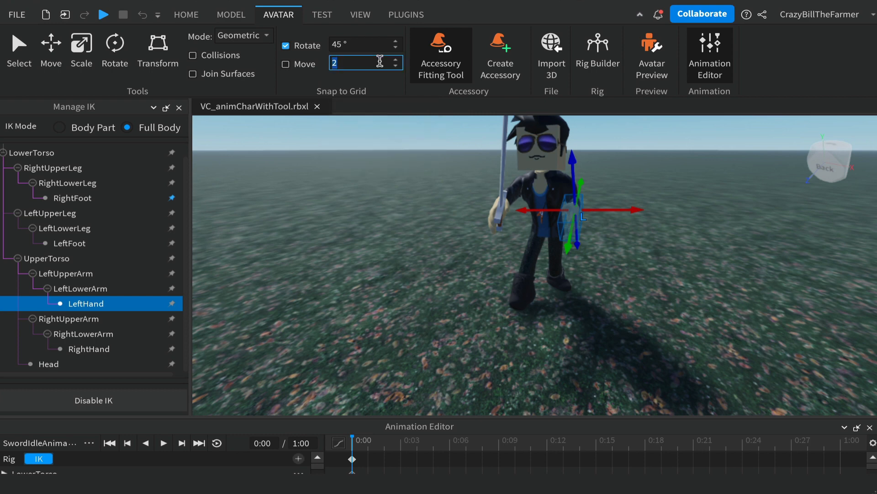
pyautogui.press('Return')
pyautogui.moveTo(637, 210); pyautogui.dragTo(637, 210)
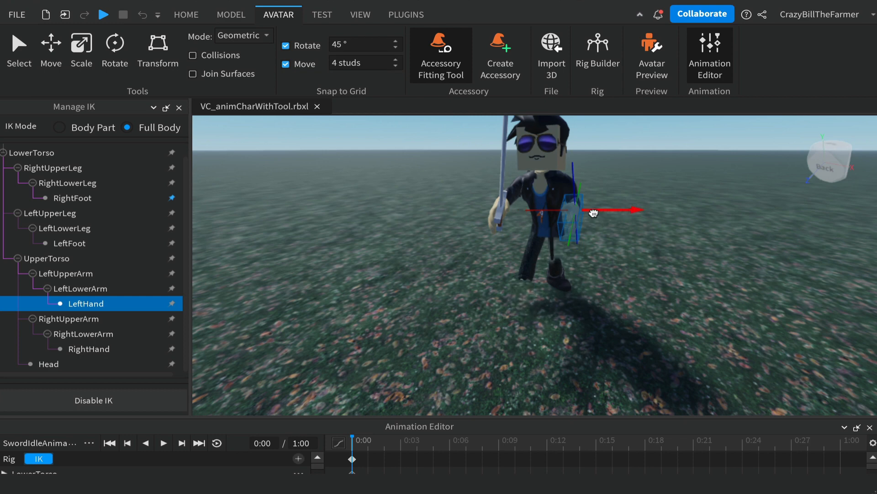
pyautogui.moveTo(588, 213); pyautogui.dragTo(709, 241)
pyautogui.click(635, 224)
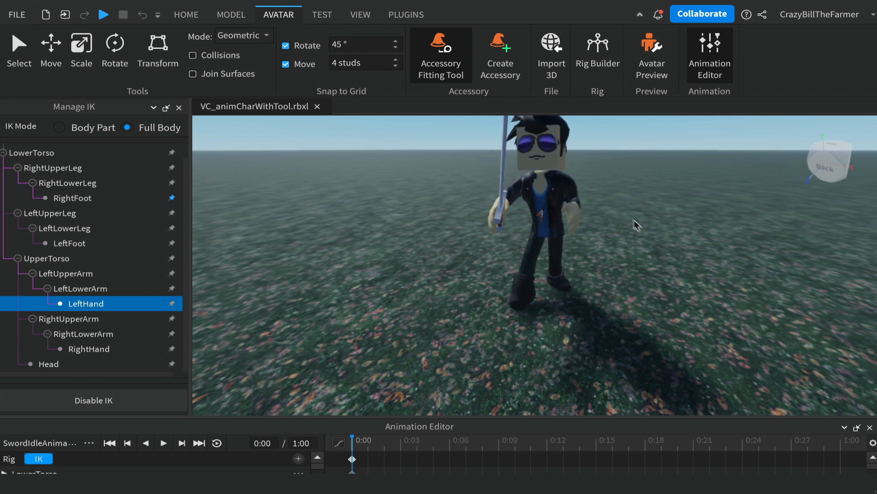
# Try to move the left hand inward toward the sword in Full Body IK mode and undo it
pyautogui.click(574, 218)
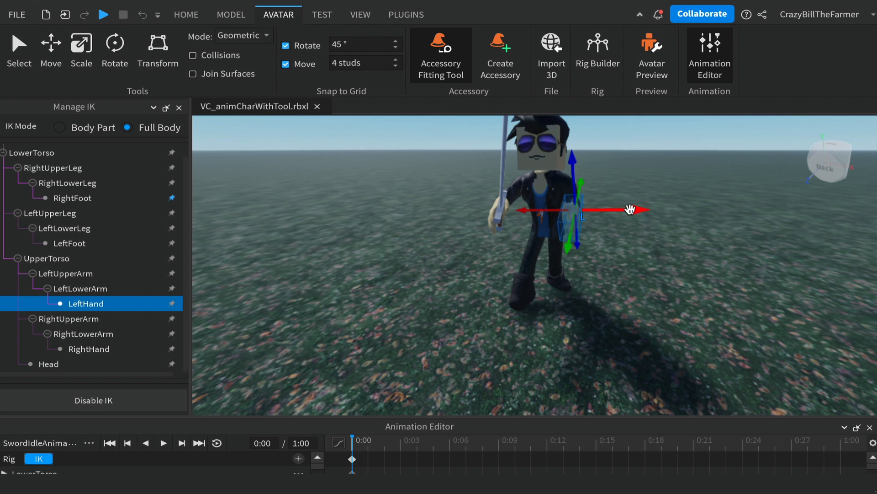
pyautogui.moveTo(630, 209); pyautogui.dragTo(578, 215)
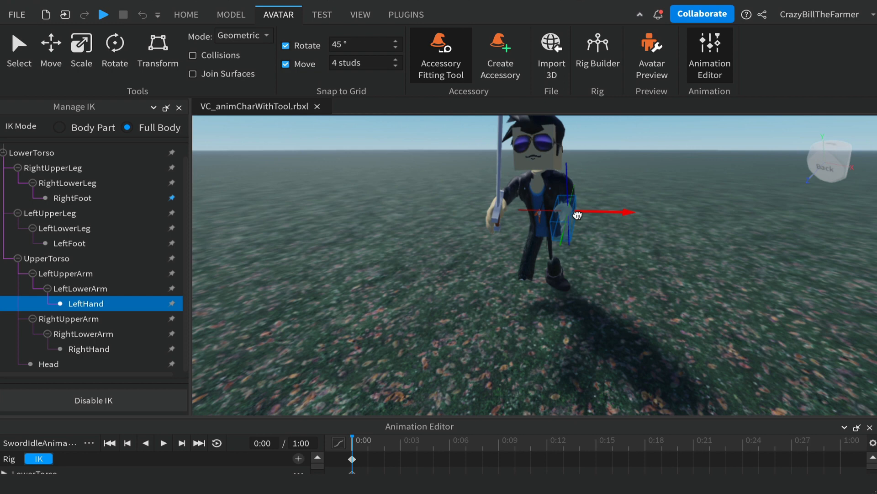
pyautogui.moveTo(577, 215); pyautogui.dragTo(576, 215)
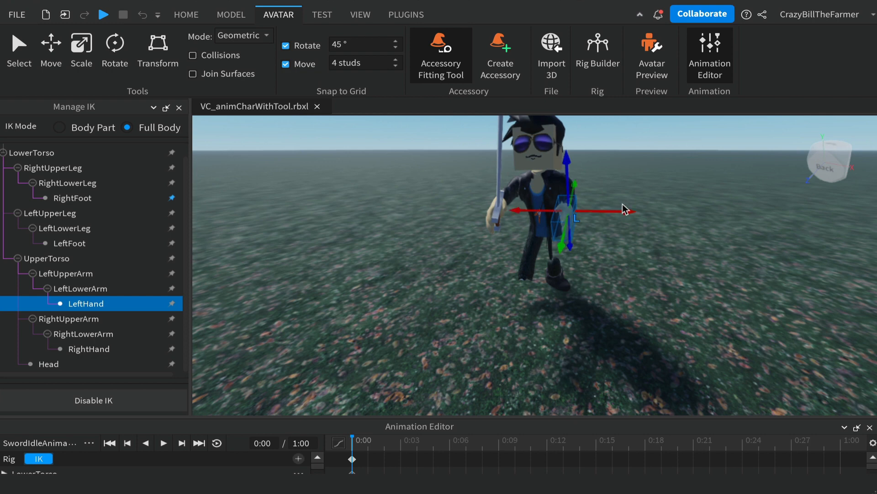
pyautogui.hotkey('ctrl', 'z')
# Move the left hand inward toward the sword hand in Body Part IK mode with Move snapping turned off
pyautogui.click(69, 129)
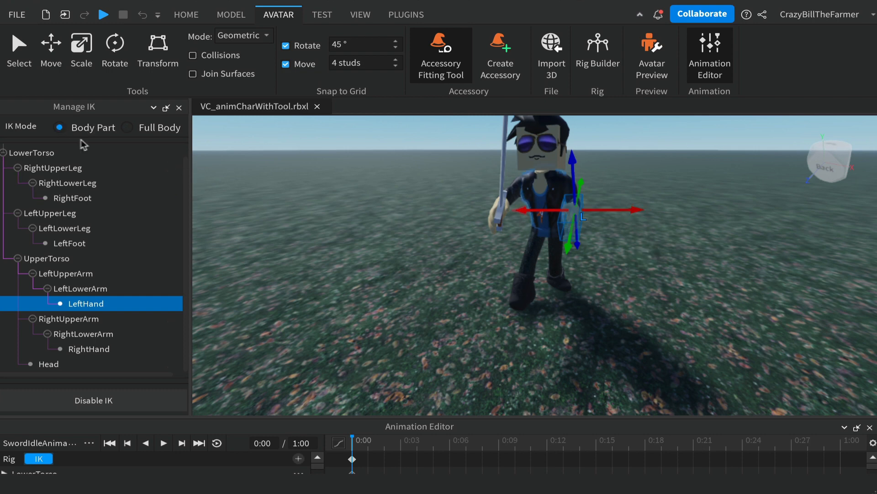
pyautogui.moveTo(633, 210); pyautogui.dragTo(571, 227)
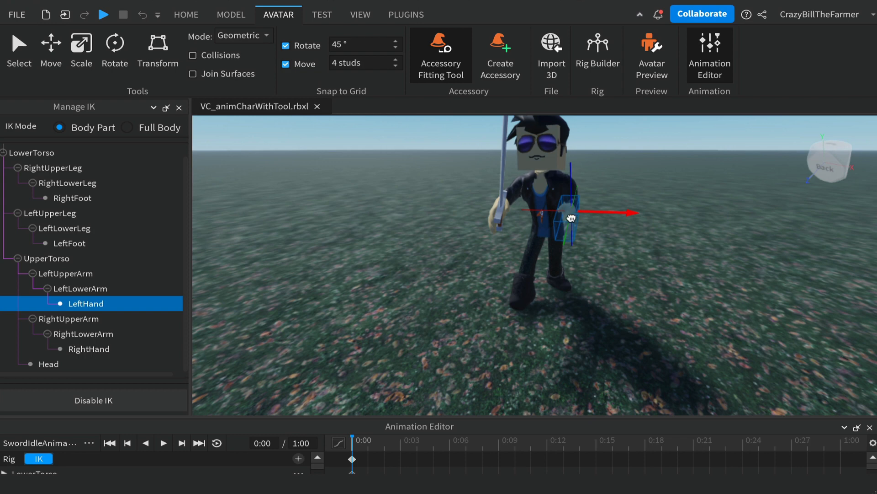
pyautogui.moveTo(559, 216); pyautogui.dragTo(558, 215, button='right')
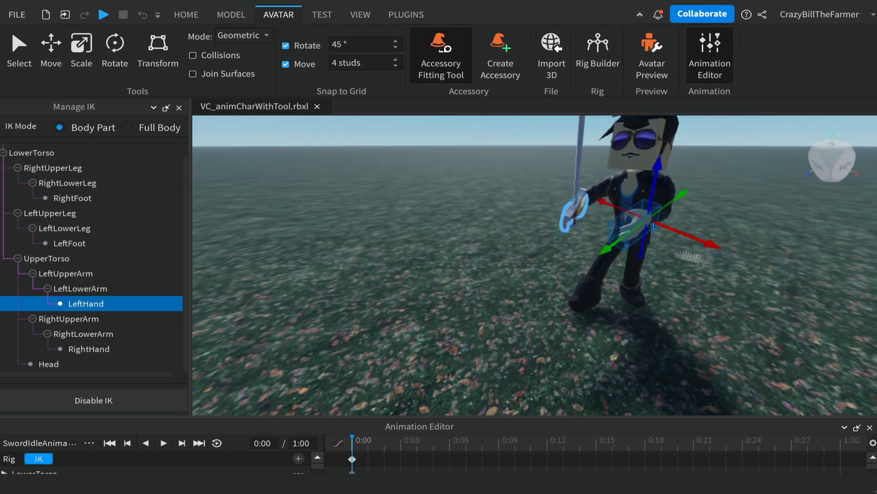
pyautogui.moveTo(705, 246); pyautogui.dragTo(657, 229)
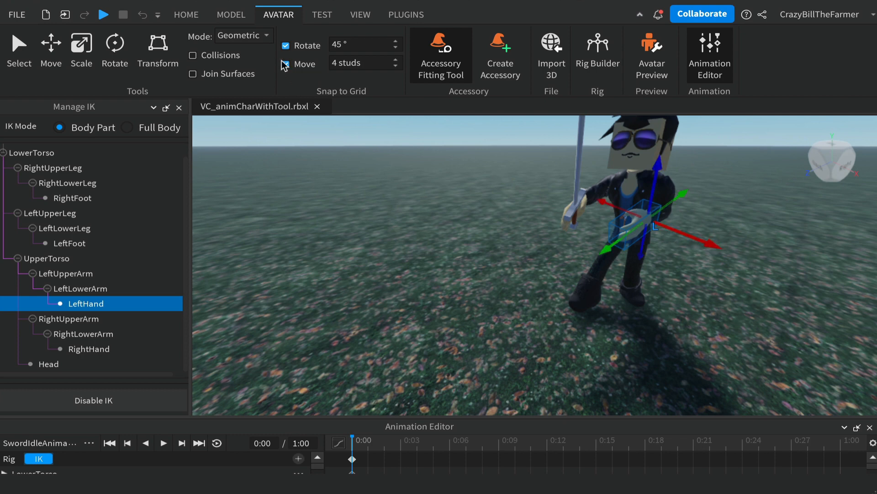
pyautogui.click(286, 64)
pyautogui.moveTo(711, 243); pyautogui.dragTo(666, 235)
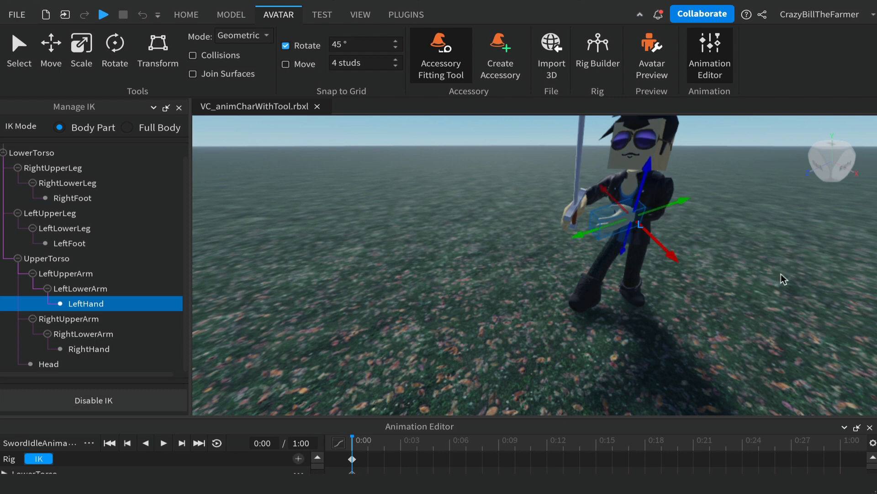
# Examine the arm pose and the left hand's distance to the sword grip from the front and the side
pyautogui.press('f')
pyautogui.press('a')
pyautogui.moveTo(737, 257); pyautogui.dragTo(737, 257, button='right')
pyautogui.press('w')
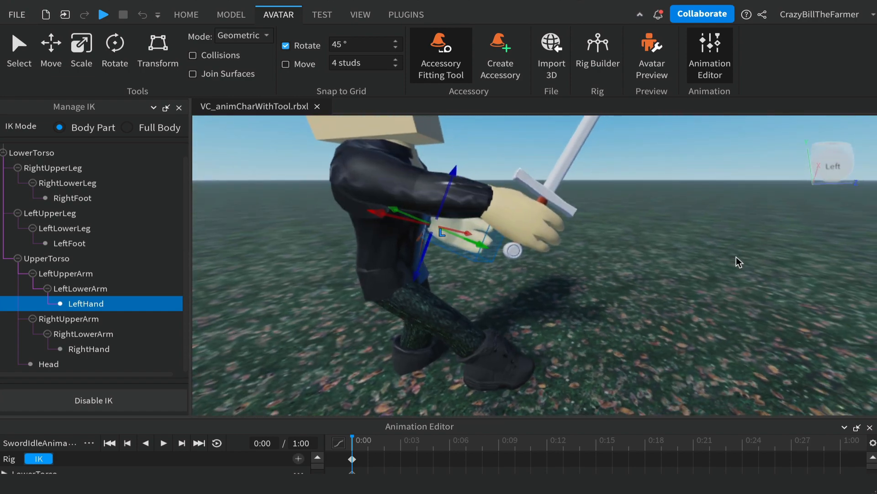
pyautogui.scroll(-3, 736, 256)
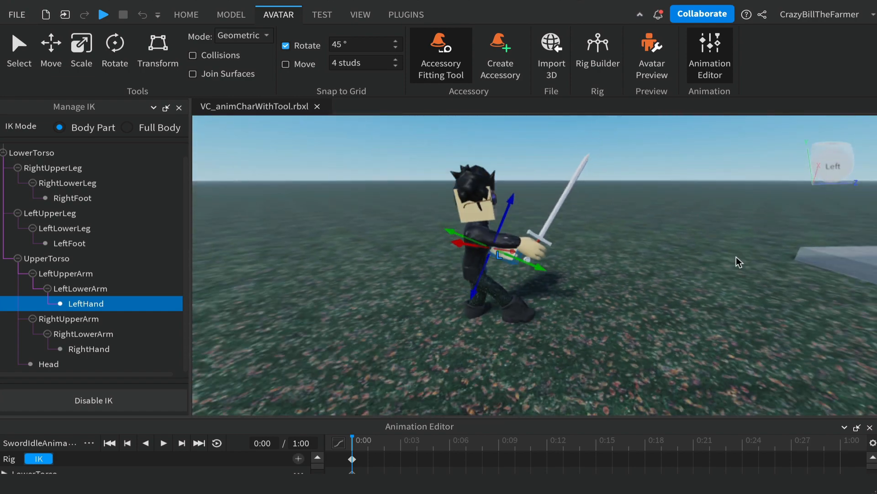
pyautogui.moveTo(659, 254); pyautogui.dragTo(659, 254, button='right')
pyautogui.press('d')
pyautogui.press('s')
pyautogui.press('d')
pyautogui.press('w')
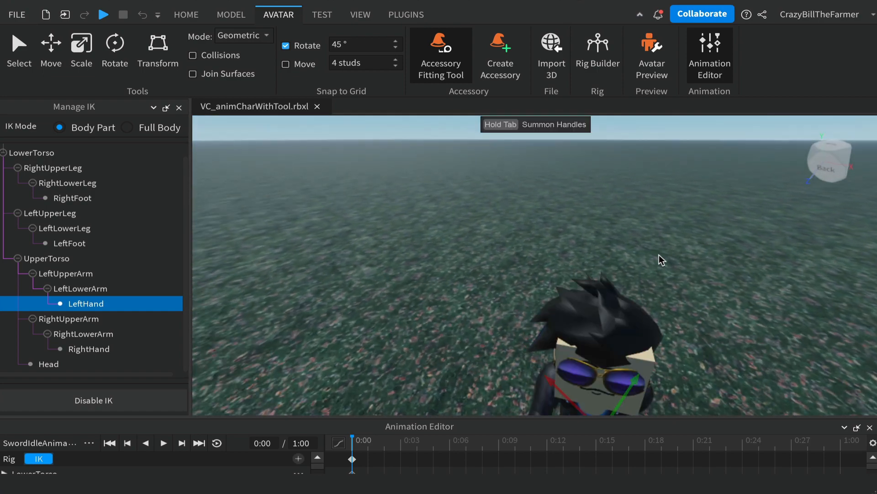
pyautogui.press('s')
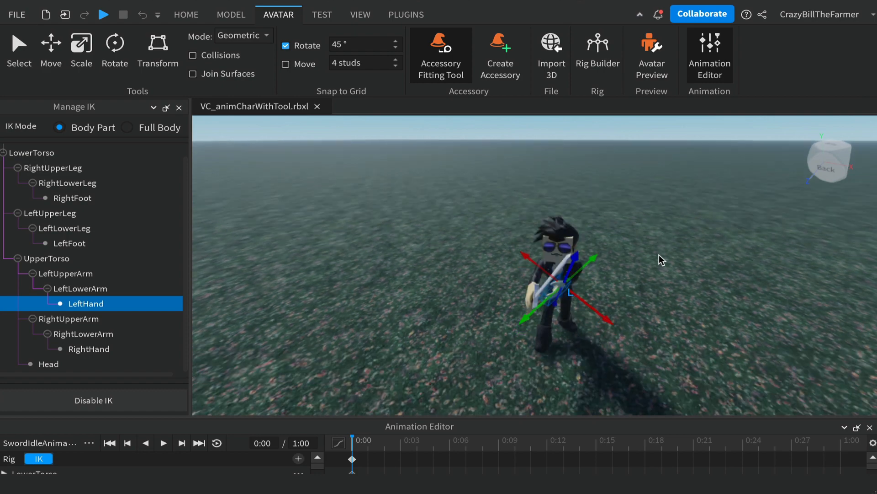
pyautogui.click(658, 254)
pyautogui.moveTo(631, 258); pyautogui.dragTo(631, 259, button='right')
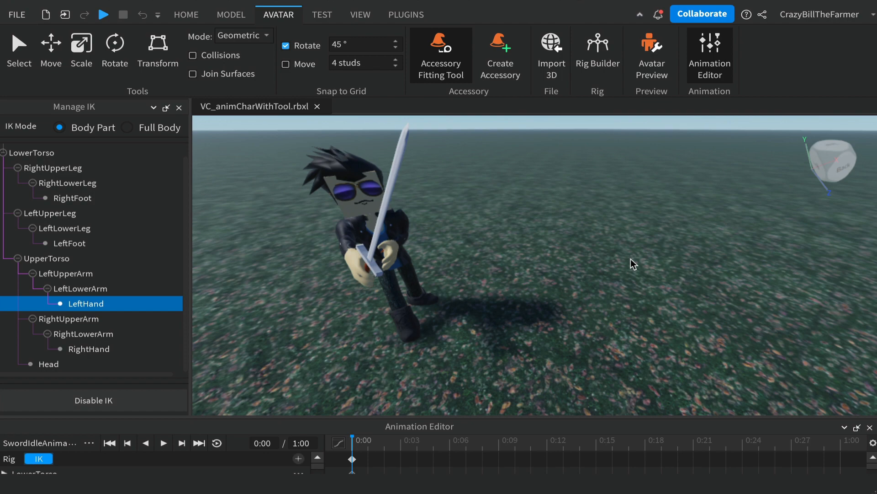
pyautogui.press('a')
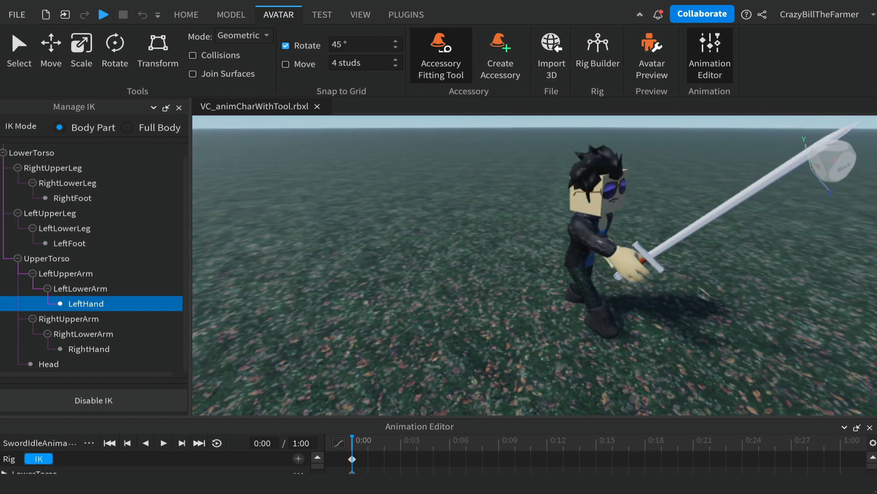
pyautogui.press('a')
pyautogui.moveTo(704, 293); pyautogui.dragTo(708, 292, button='right')
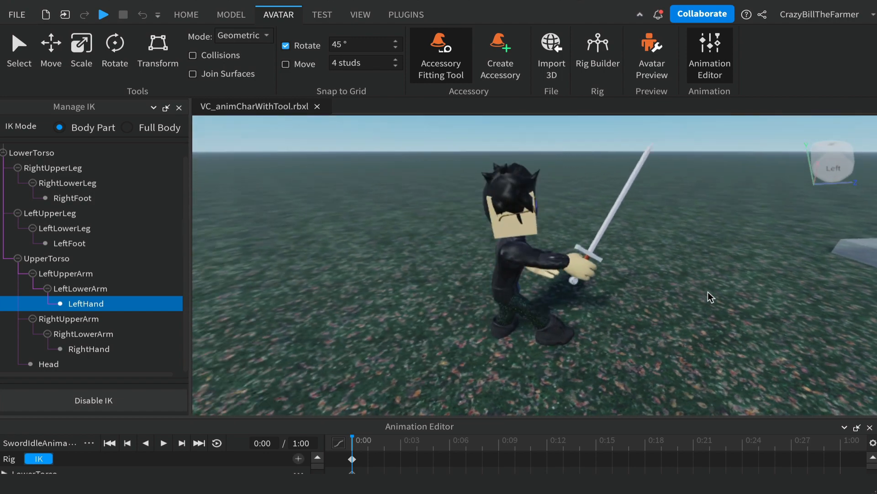
# With Rotate snapping turned off, turn the head slightly sideways and tilt it a little upward
pyautogui.click(49, 364)
pyautogui.click(118, 52)
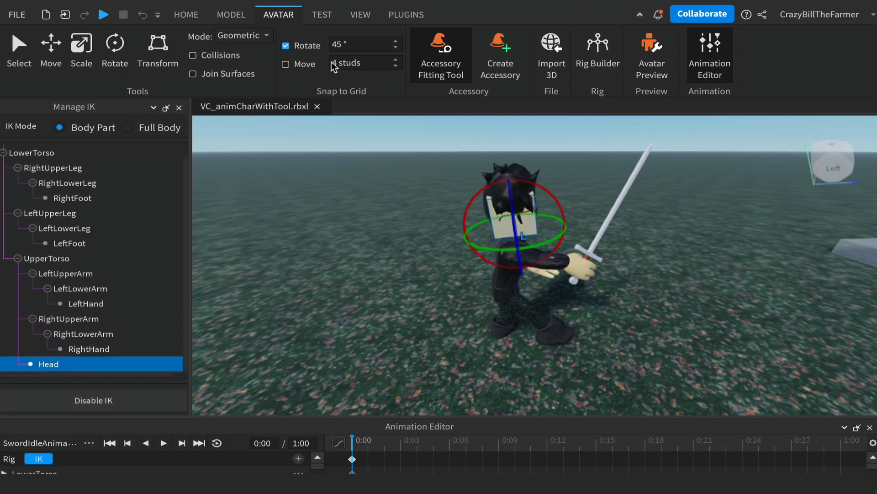
pyautogui.click(286, 46)
pyautogui.moveTo(524, 250); pyautogui.dragTo(536, 249)
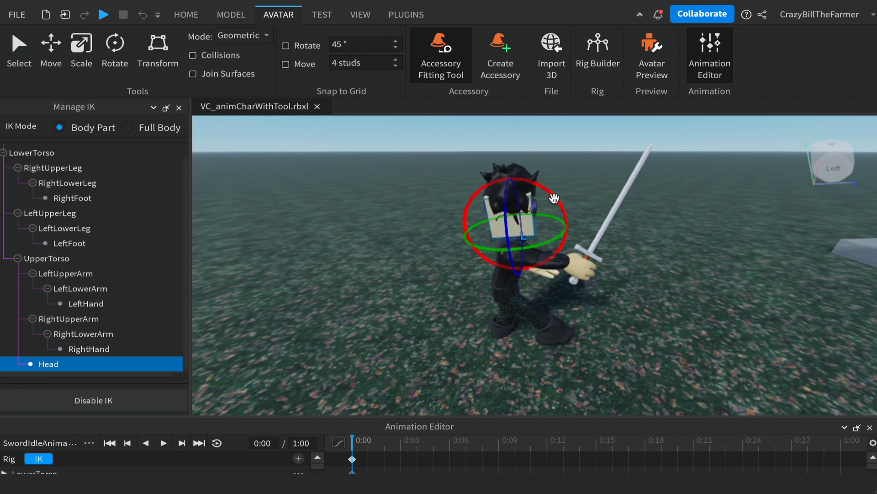
pyautogui.moveTo(566, 214); pyautogui.dragTo(559, 202)
pyautogui.click(668, 290)
pyautogui.moveTo(668, 286); pyautogui.dragTo(673, 287, button='right')
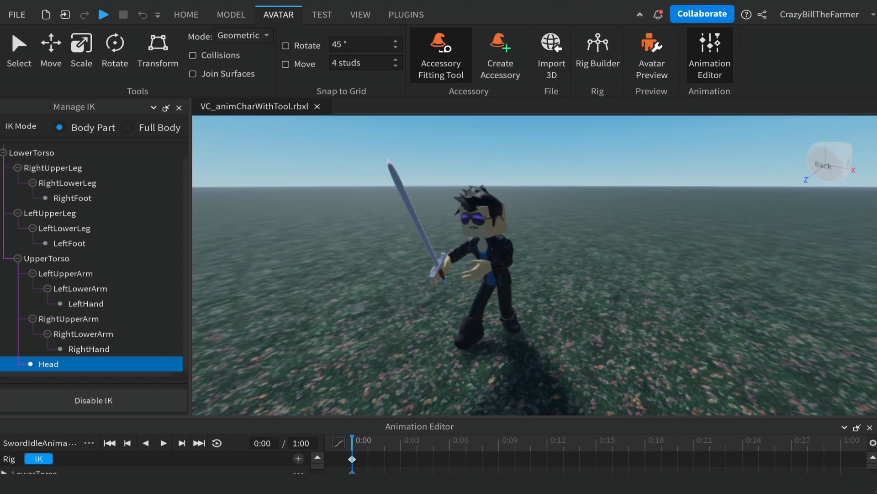
pyautogui.click(471, 0)
pyautogui.click(485, 4)
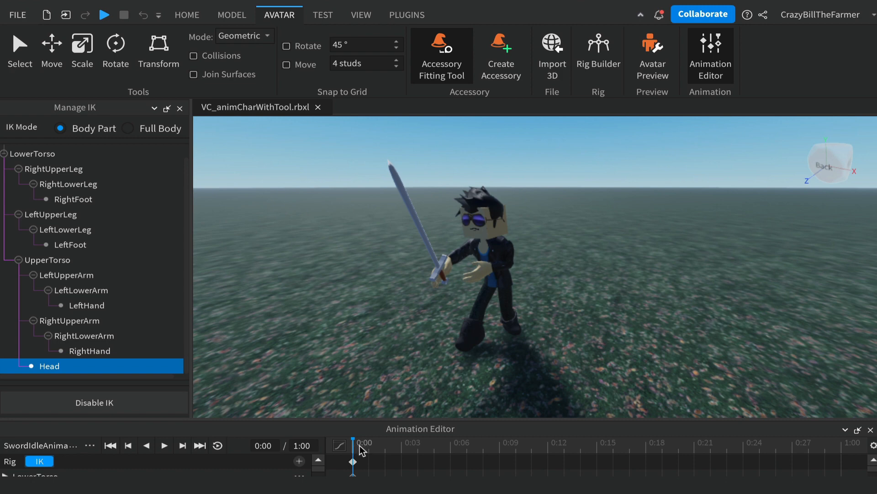
# Move the timeline playhead to 0:15 and save the animation
pyautogui.moveTo(358, 446); pyautogui.dragTo(364, 443)
pyautogui.moveTo(546, 449); pyautogui.dragTo(603, 458)
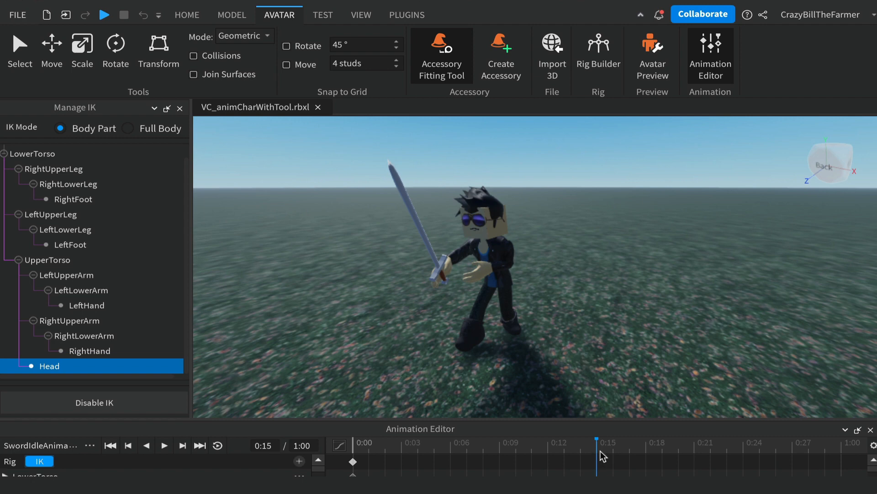
pyautogui.click(90, 446)
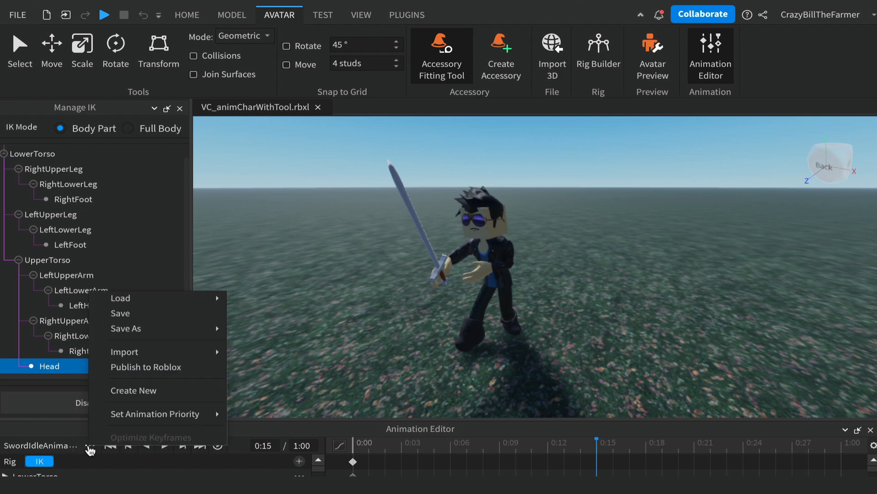
pyautogui.click(120, 313)
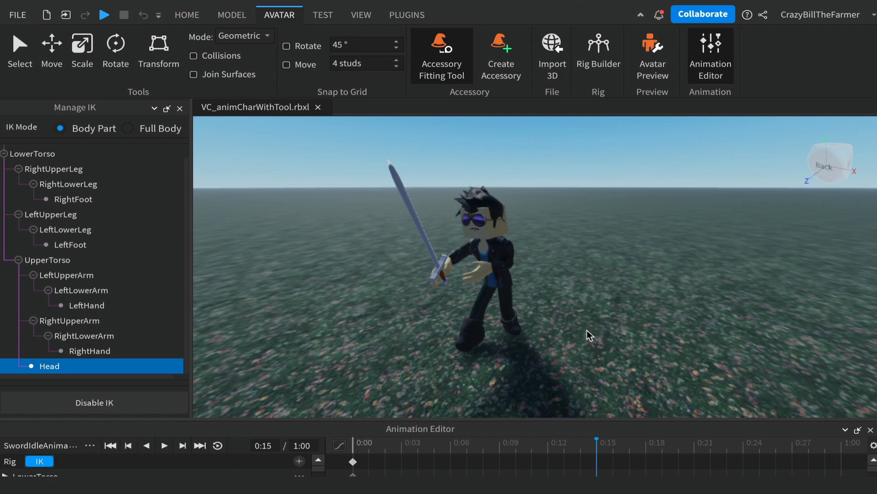
# Pin the left foot in Full Body IK mode and select the LowerTorso with the Move tool
pyautogui.moveTo(584, 330); pyautogui.dragTo(583, 331, button='right')
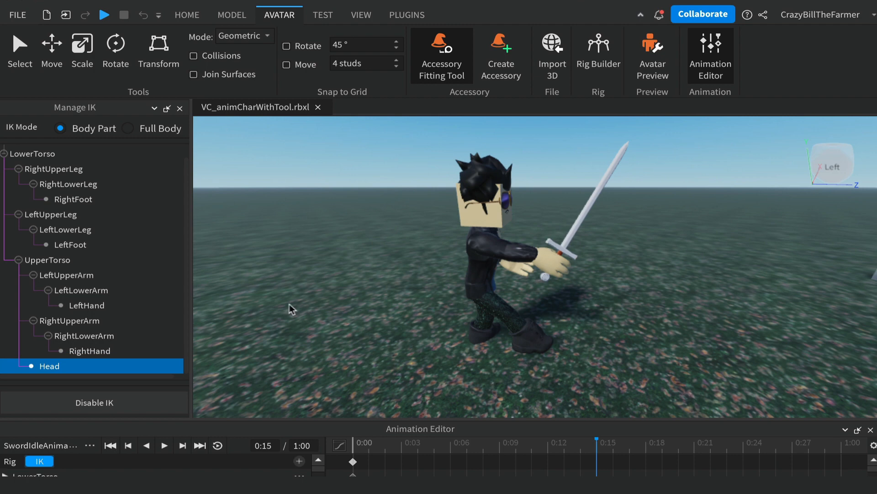
pyautogui.click(128, 129)
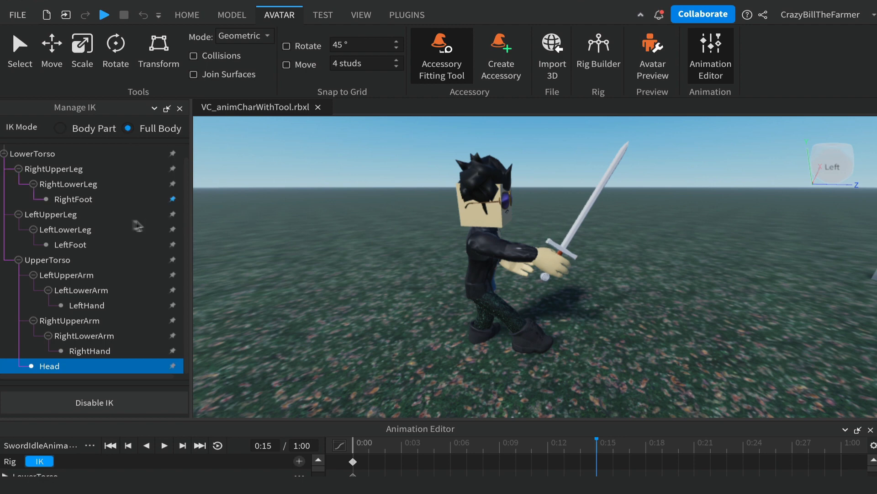
pyautogui.click(173, 245)
pyautogui.click(32, 154)
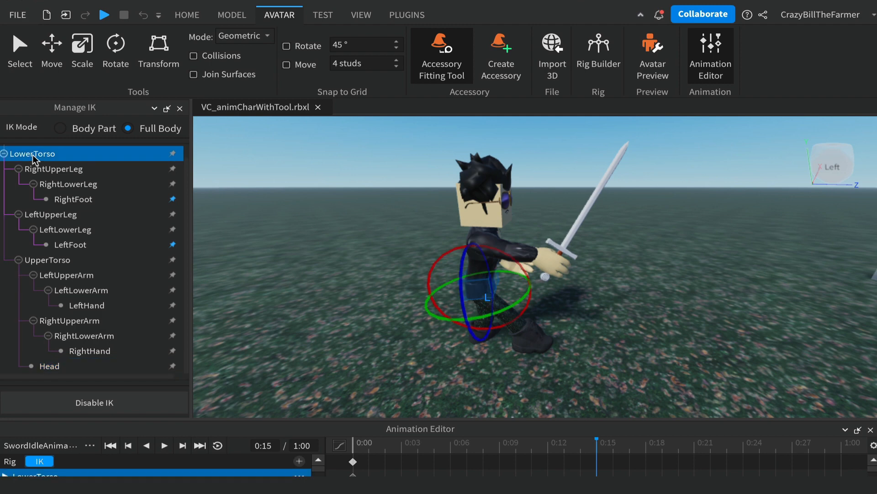
pyautogui.hotkey('ctrl', '2')
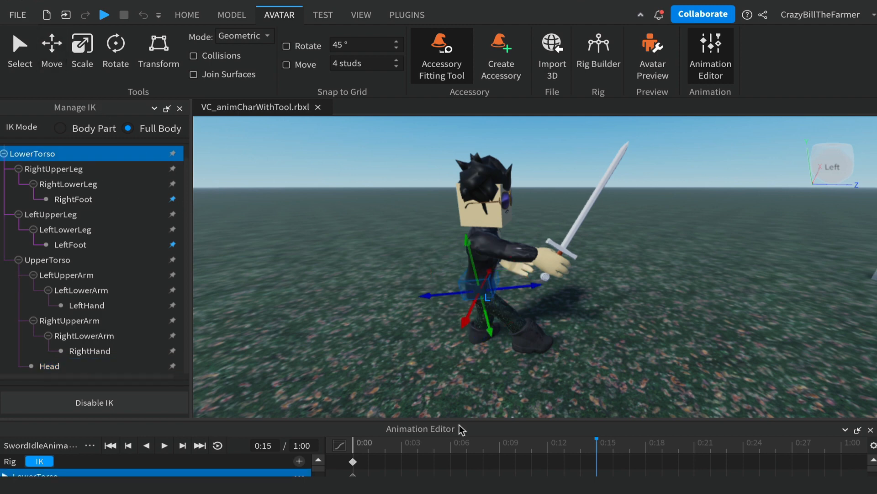
# Try to shift the lower torso forward with Move snapping set to 6 studs and undo it
pyautogui.click(375, 62)
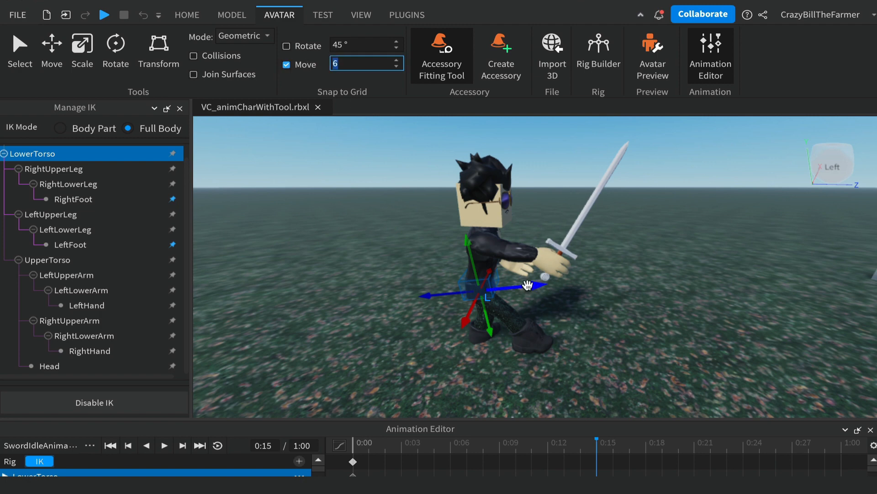
pyautogui.write('6')
pyautogui.moveTo(527, 285); pyautogui.dragTo(531, 286)
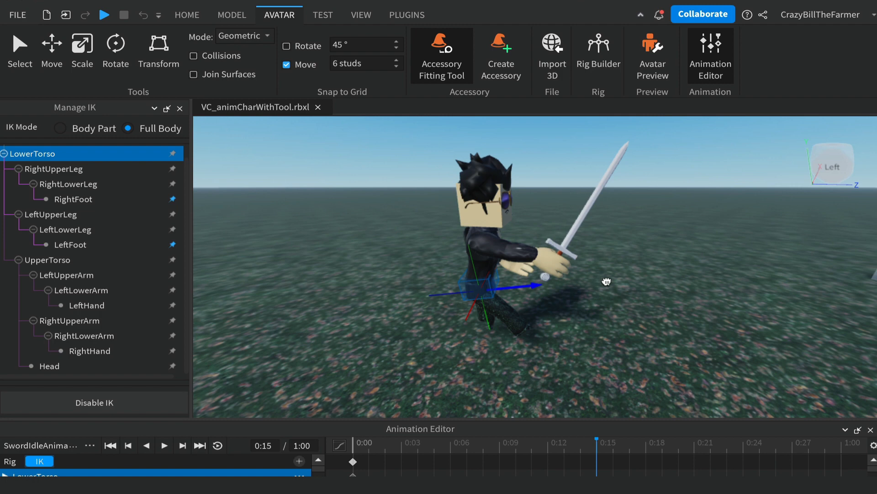
pyautogui.moveTo(606, 282); pyautogui.dragTo(539, 285)
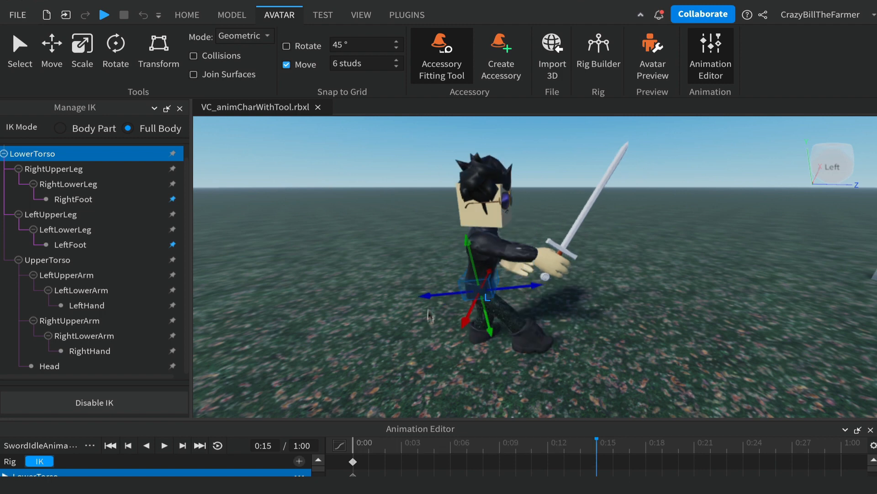
pyautogui.moveTo(430, 295); pyautogui.dragTo(433, 296)
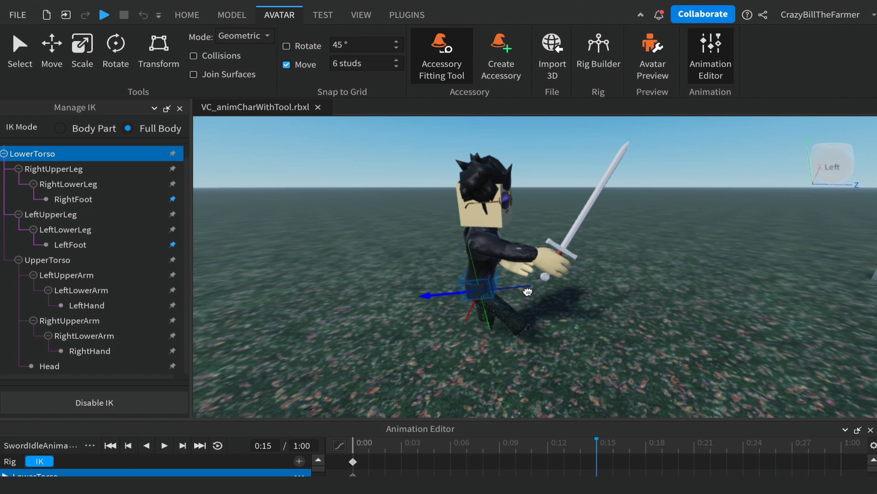
pyautogui.moveTo(528, 291); pyautogui.dragTo(540, 292)
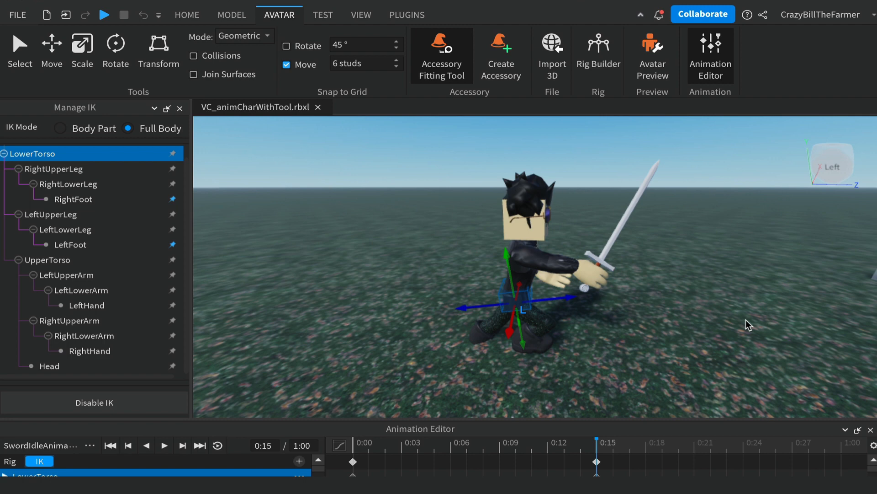
pyautogui.hotkey('ctrl', 'z')
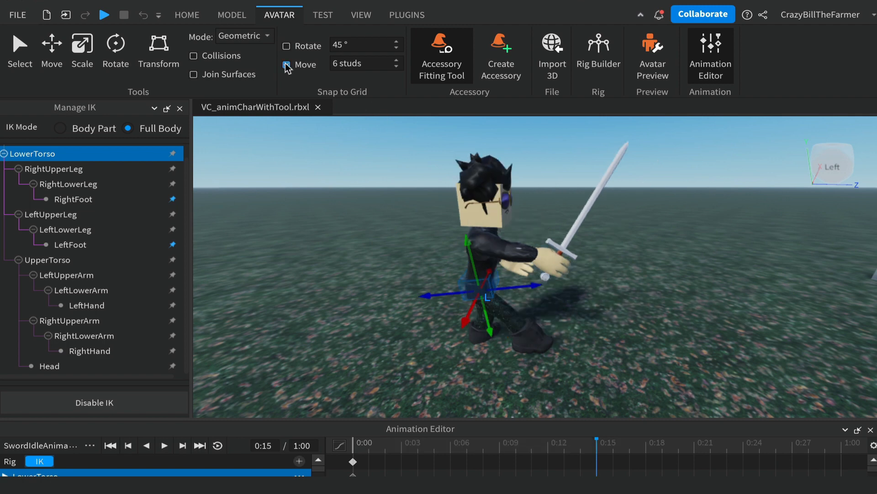
# Turn off Move snapping and shift the lower torso slightly forward at the 0:15 frame
pyautogui.click(286, 64)
pyautogui.moveTo(526, 286); pyautogui.dragTo(570, 289)
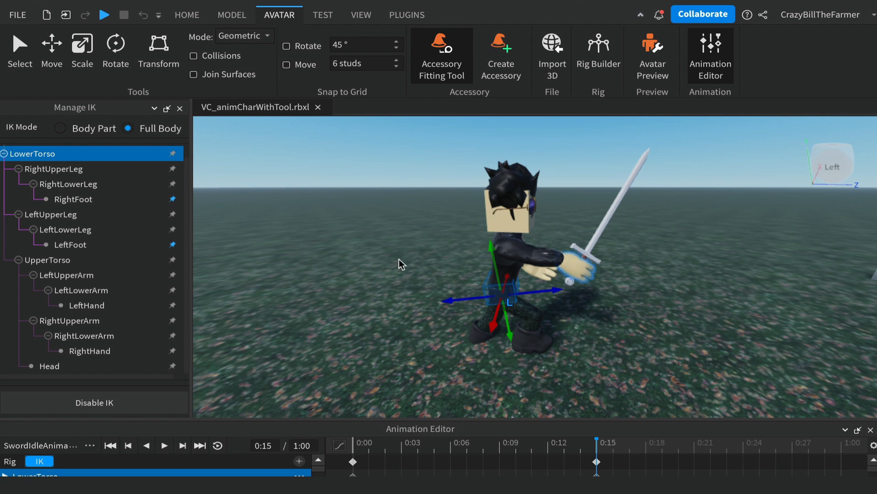
# Rotate the RightHand at 0:15 so the sword tilts further upward, using rotation snapping of 20°
pyautogui.click(82, 352)
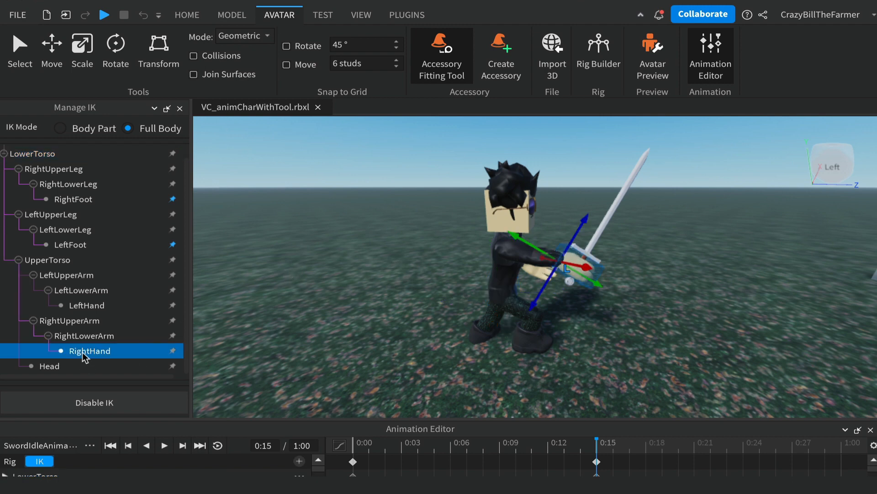
pyautogui.click(114, 46)
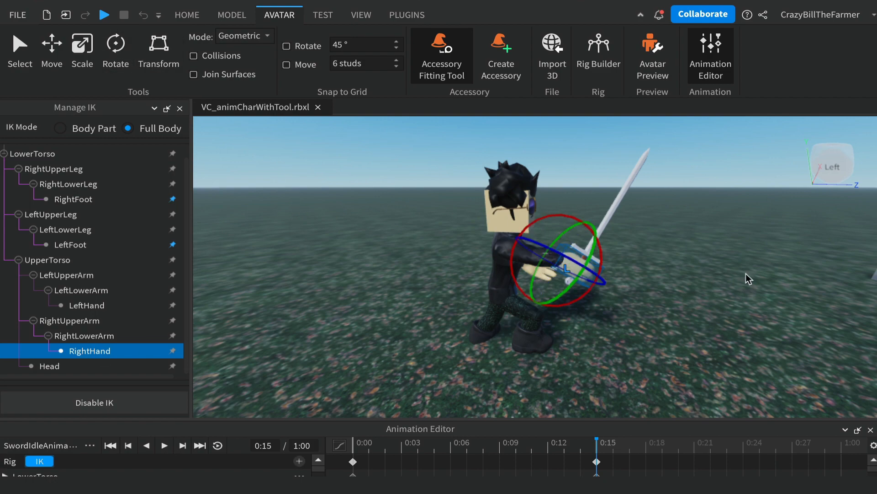
pyautogui.moveTo(746, 273); pyautogui.dragTo(746, 274, button='right')
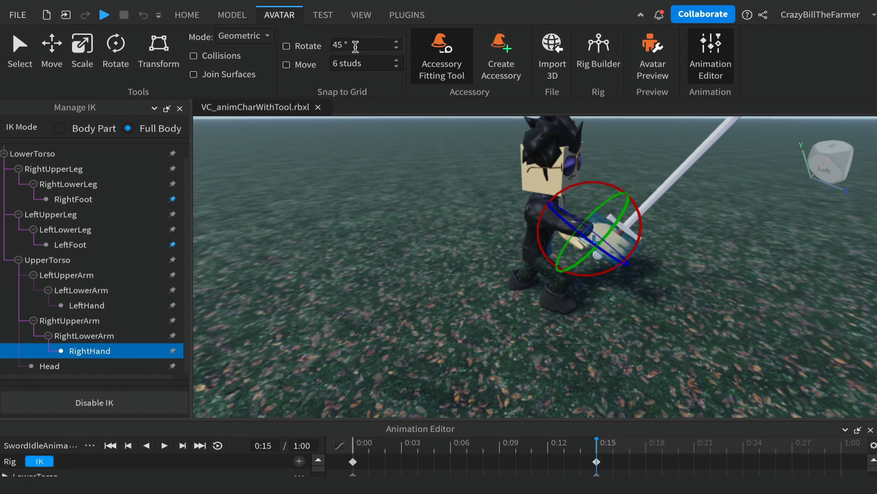
pyautogui.click(332, 45)
pyautogui.write('20')
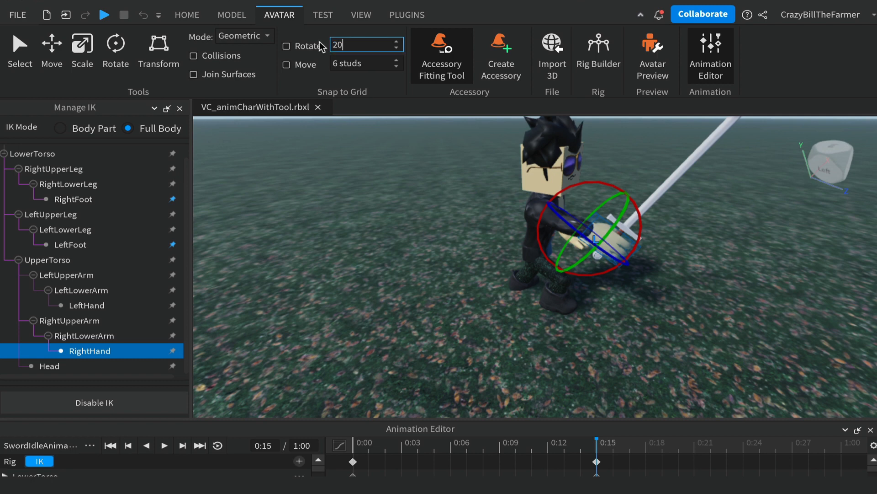
pyautogui.click(321, 46)
pyautogui.moveTo(593, 183); pyautogui.dragTo(578, 192)
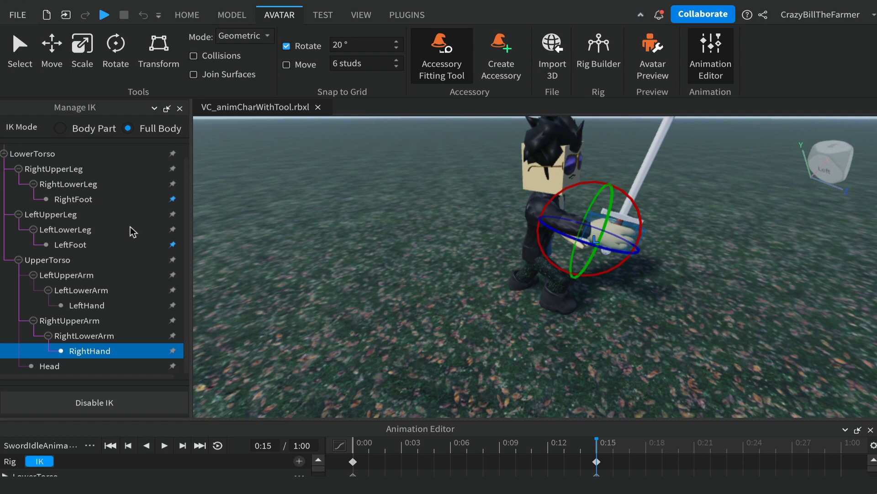
# Pin the UpperTorso and move the LeftHand outward, away from the sword, at the 0:15 frame
pyautogui.click(48, 262)
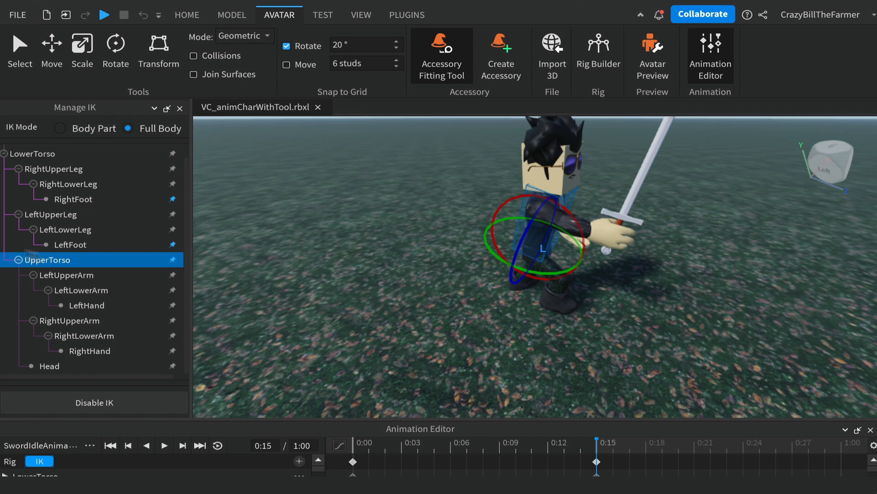
pyautogui.click(87, 305)
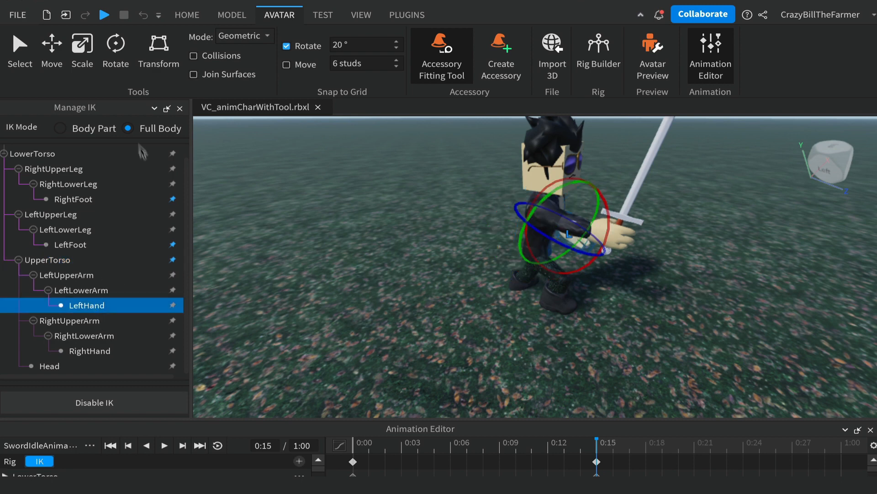
pyautogui.click(51, 46)
pyautogui.click(675, 304)
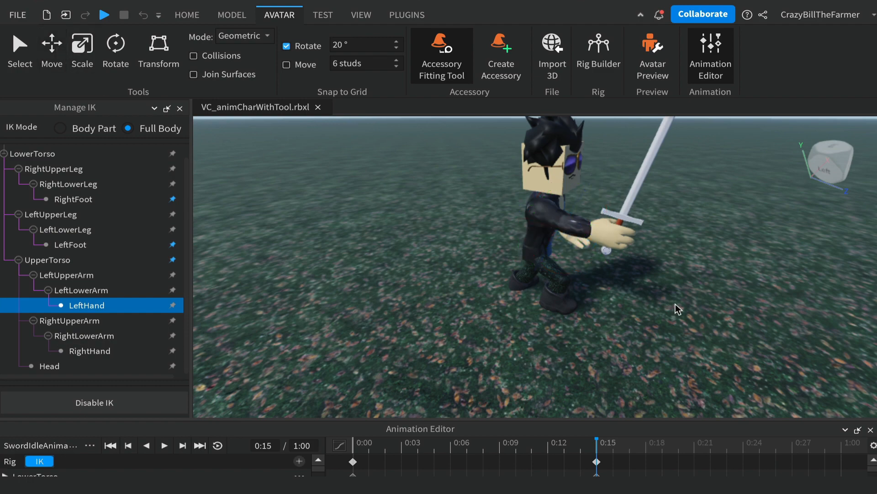
pyautogui.press('d')
pyautogui.moveTo(675, 303); pyautogui.dragTo(676, 303, button='right')
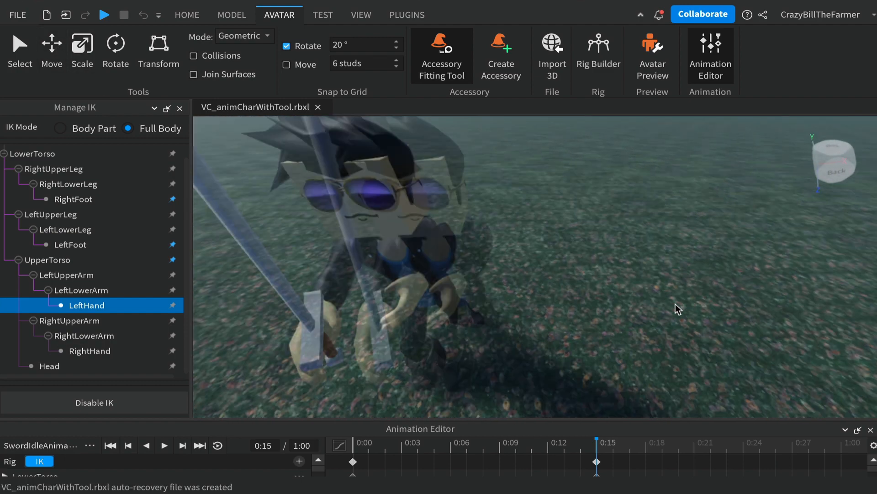
pyautogui.scroll(-4, 675, 303)
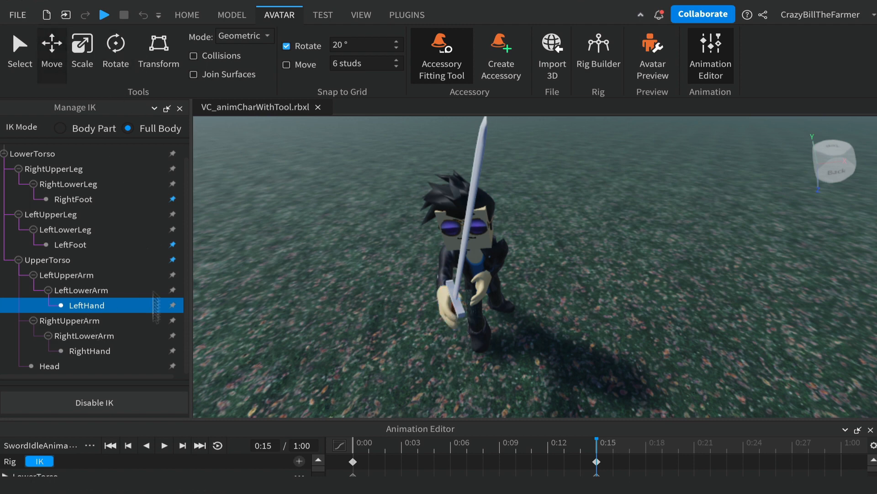
pyautogui.click(81, 292)
pyautogui.click(84, 306)
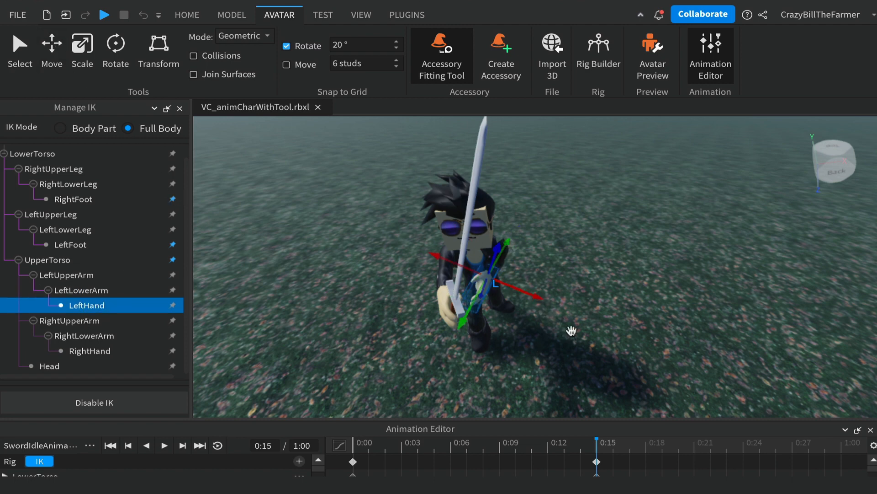
pyautogui.moveTo(521, 292); pyautogui.dragTo(568, 284)
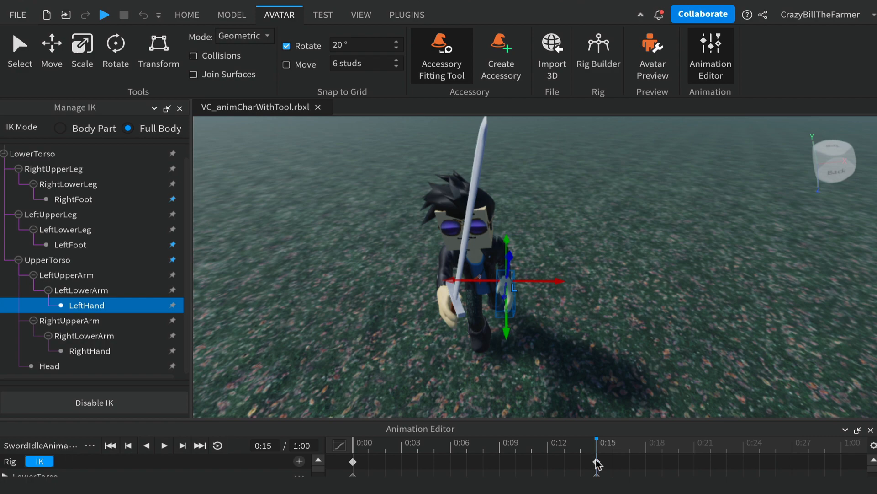
# Preview the animation from the first frame with the character viewed from its side
pyautogui.click(596, 369)
pyautogui.moveTo(597, 366); pyautogui.dragTo(596, 365, button='right')
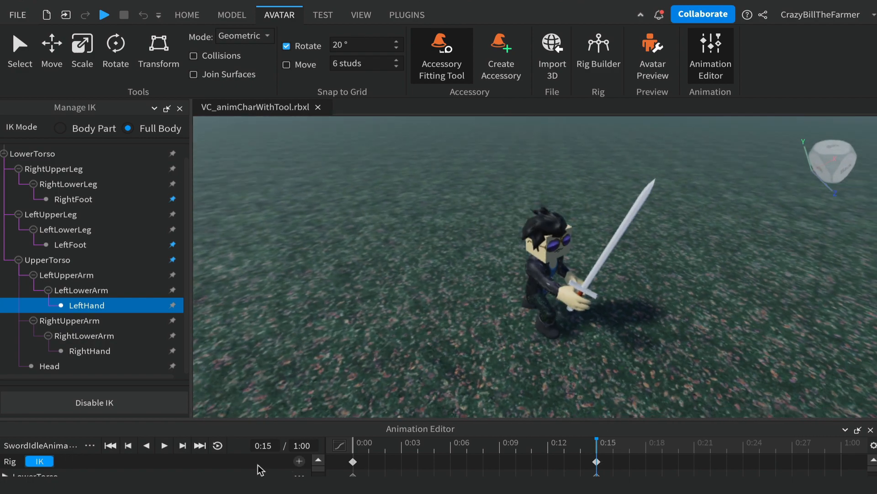
pyautogui.click(110, 446)
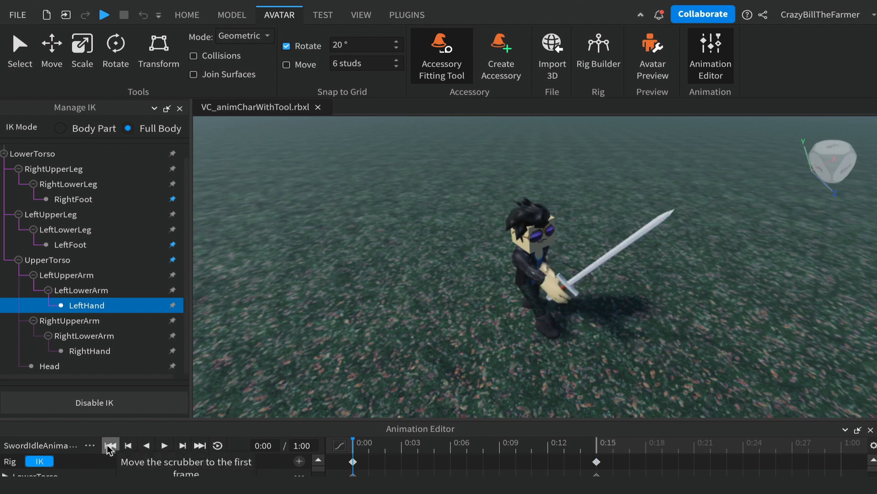
pyautogui.click(165, 446)
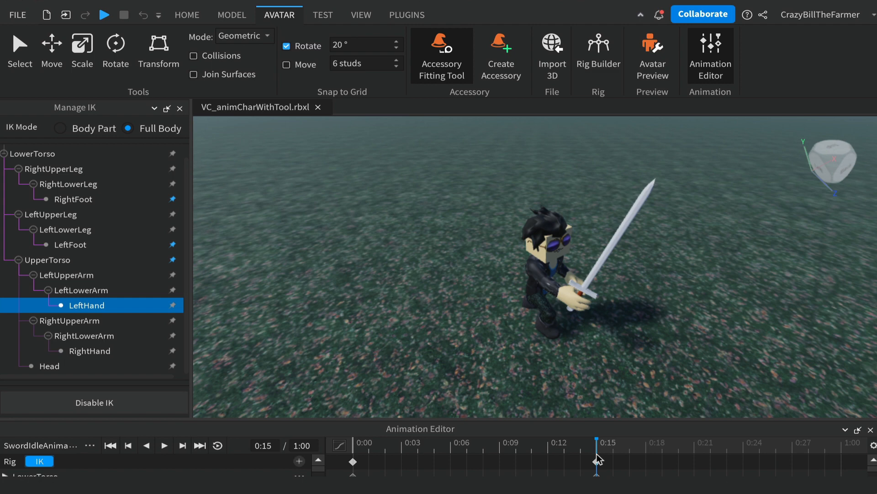
# Copy the keyframe at 0:00 and paste it at 1:00, the end of the timeline
pyautogui.rightClick(353, 463)
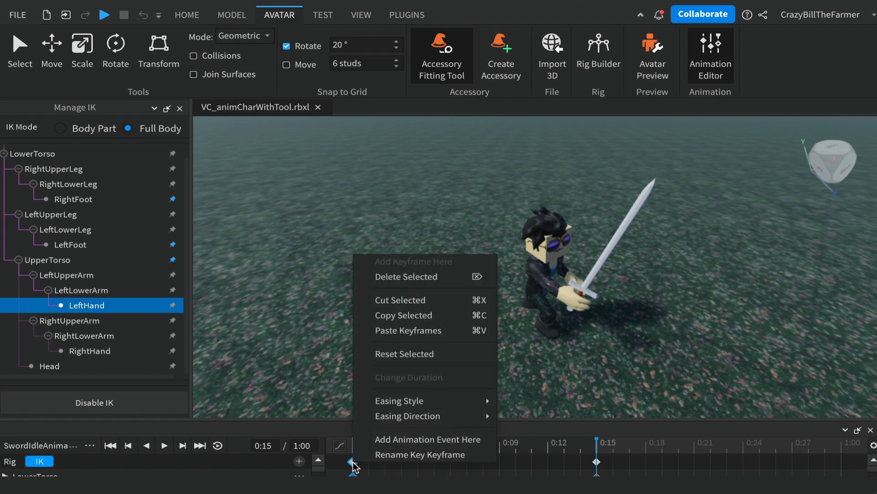
pyautogui.click(410, 315)
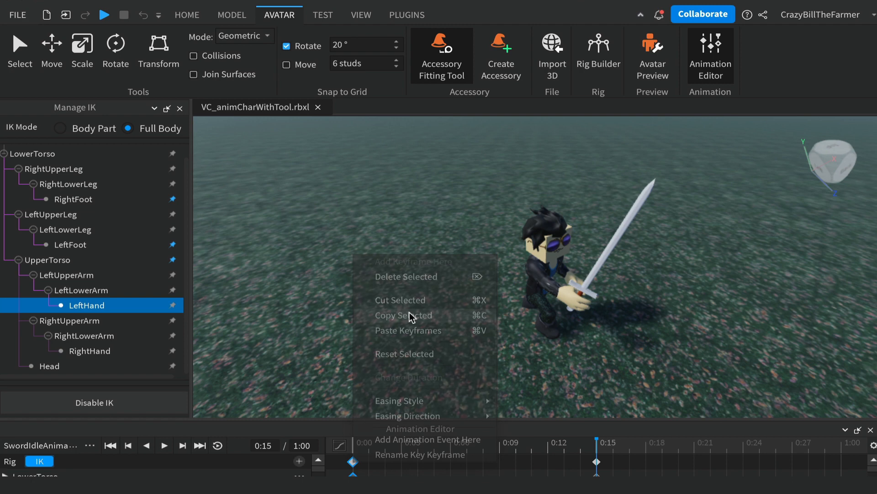
pyautogui.click(843, 463)
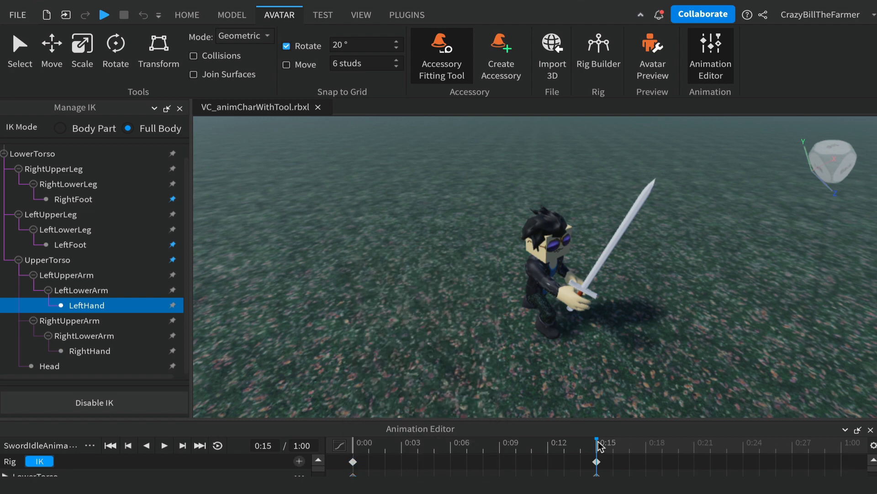
pyautogui.moveTo(599, 445); pyautogui.dragTo(842, 451)
pyautogui.rightClick(842, 462)
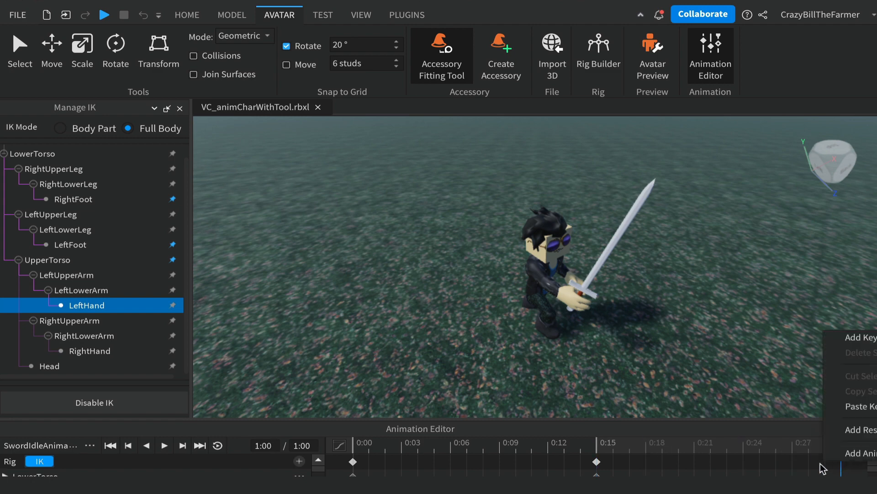
pyautogui.click(863, 406)
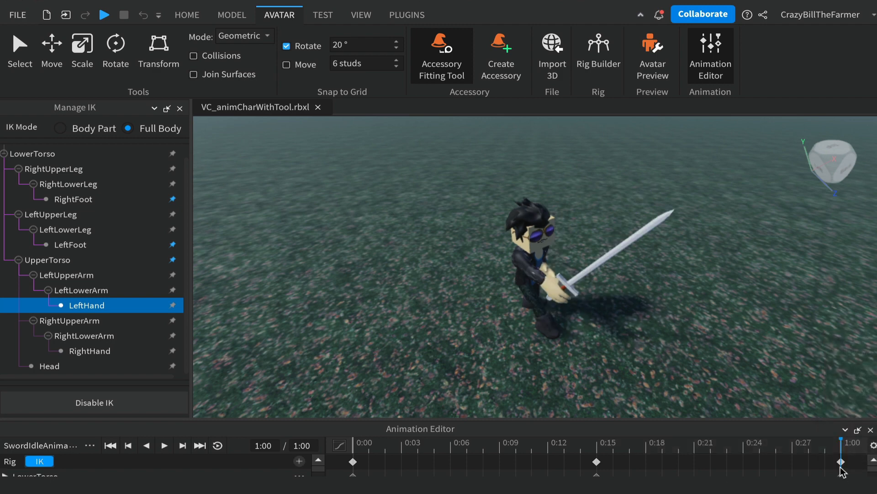
pyautogui.moveTo(842, 461)
pyautogui.mouseDown()
pyautogui.moveTo(794, 463)
pyautogui.moveTo(839, 464)
pyautogui.mouseUp()
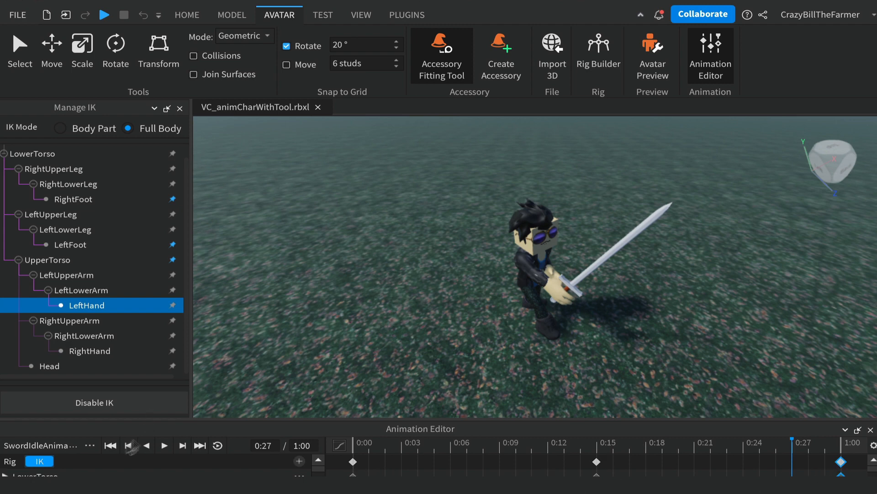
# Turn on looping and play the animation, checking the character's motion from several angles before stopping playback
pyautogui.click(218, 445)
pyautogui.click(164, 445)
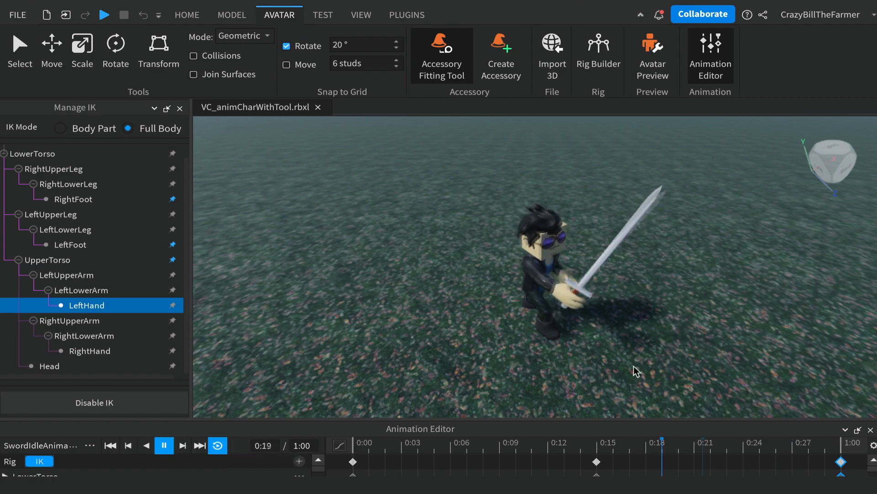
pyautogui.moveTo(635, 367); pyautogui.dragTo(634, 366, button='right')
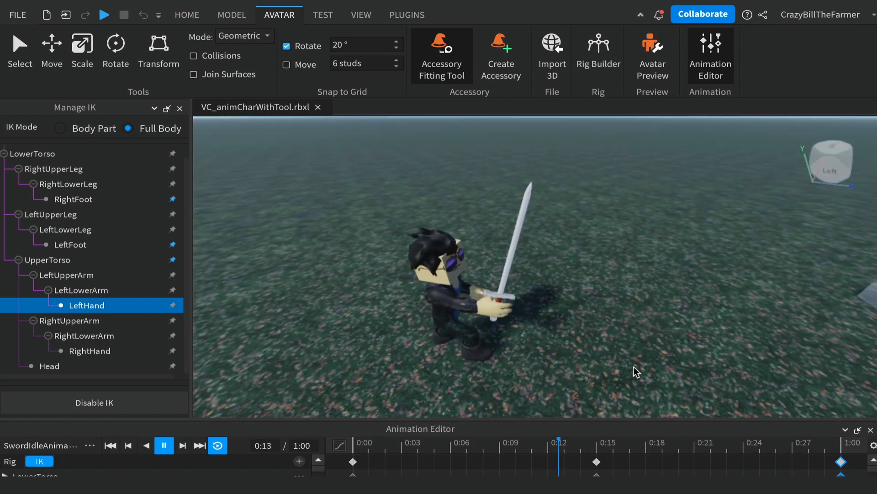
pyautogui.moveTo(544, 362); pyautogui.dragTo(544, 361, button='right')
pyautogui.press('w')
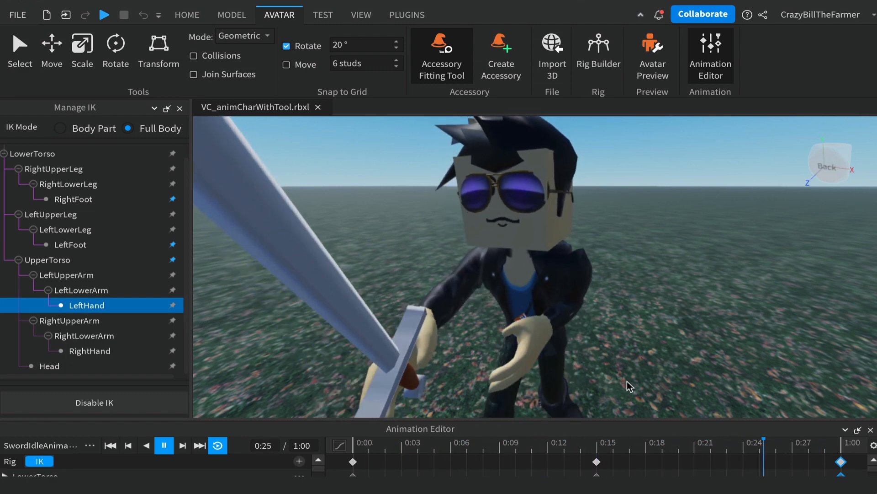
pyautogui.press('s')
pyautogui.moveTo(624, 379); pyautogui.dragTo(624, 379, button='right')
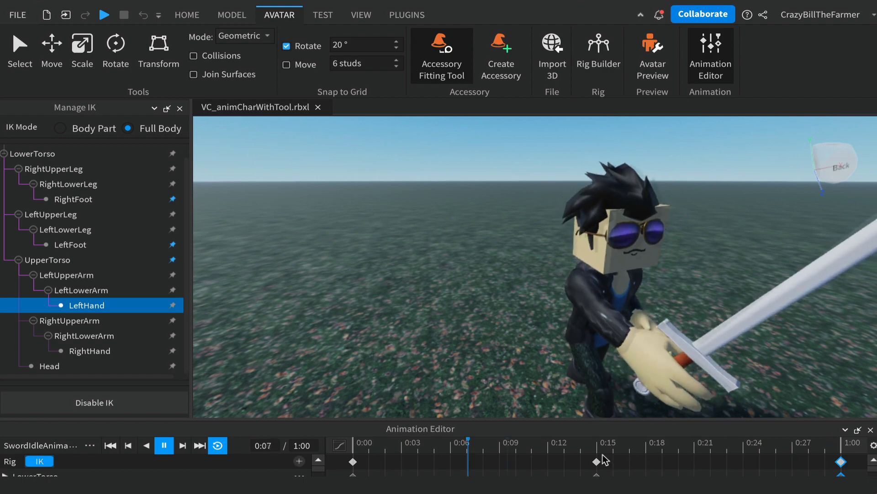
pyautogui.moveTo(471, 358); pyautogui.dragTo(471, 358, button='right')
pyautogui.scroll(-3, 471, 359)
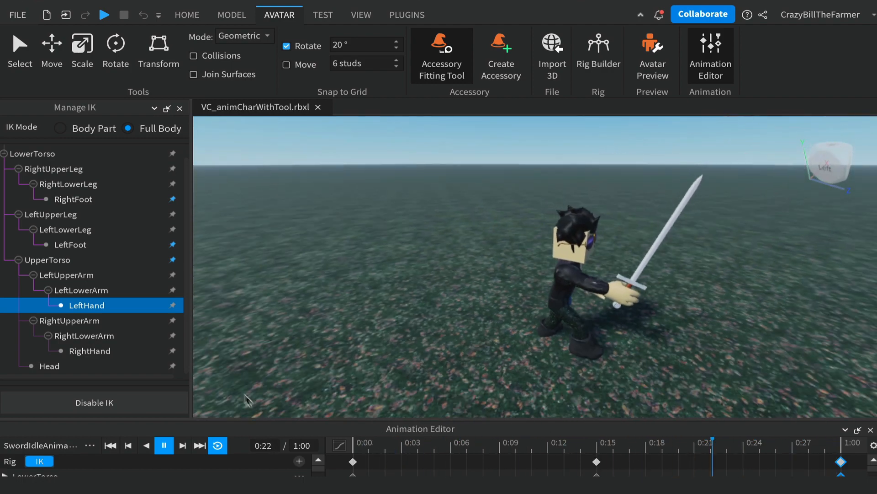
pyautogui.click(164, 445)
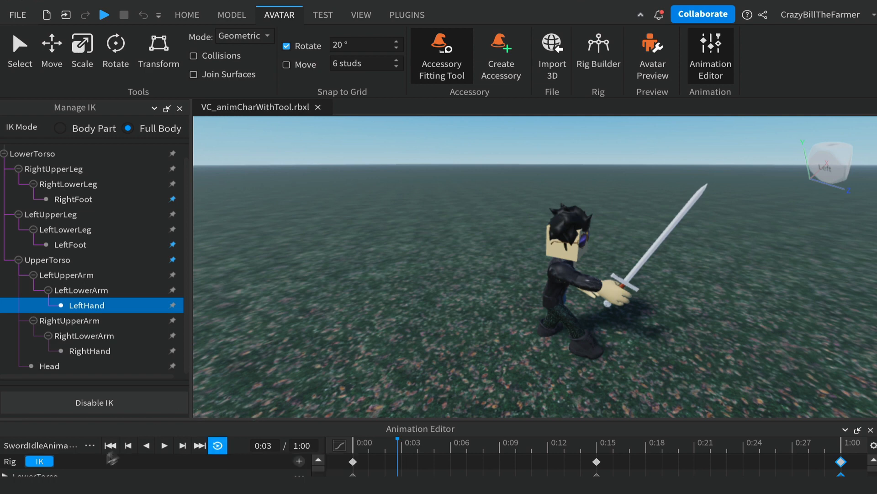
# Save the animation and set its priority to Idle
pyautogui.click(90, 446)
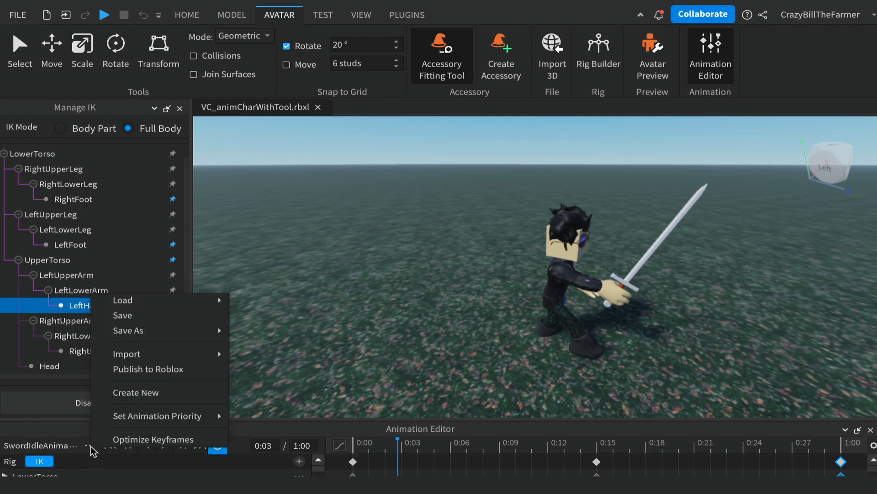
pyautogui.click(136, 315)
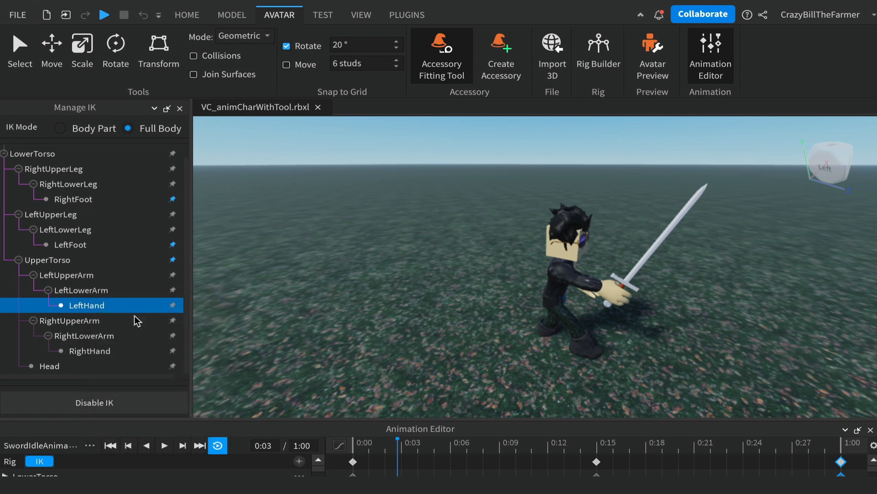
pyautogui.click(90, 446)
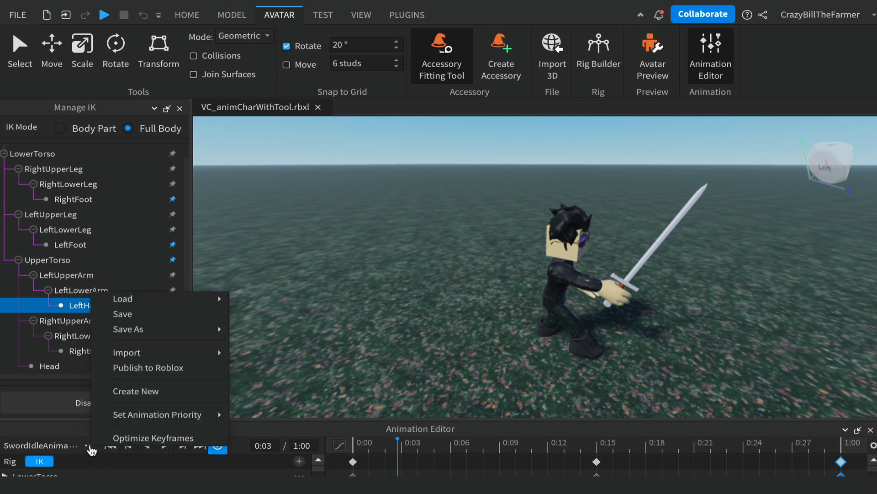
pyautogui.moveTo(151, 414)
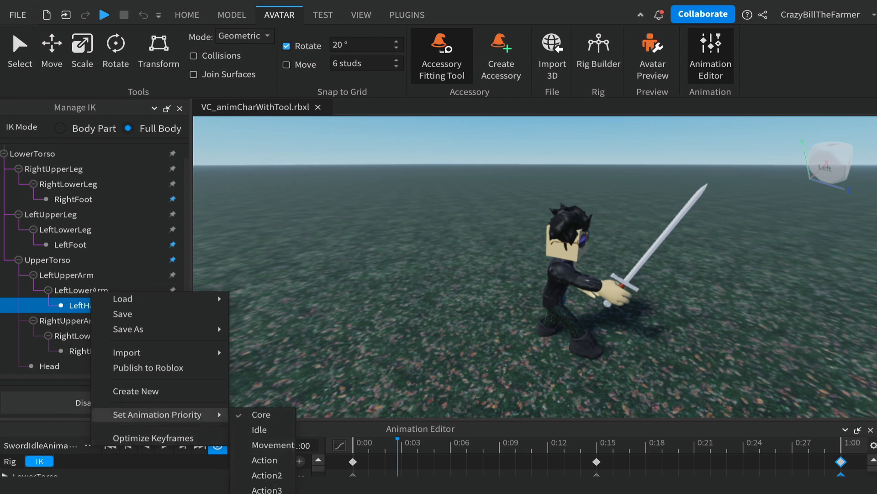
pyautogui.click(265, 431)
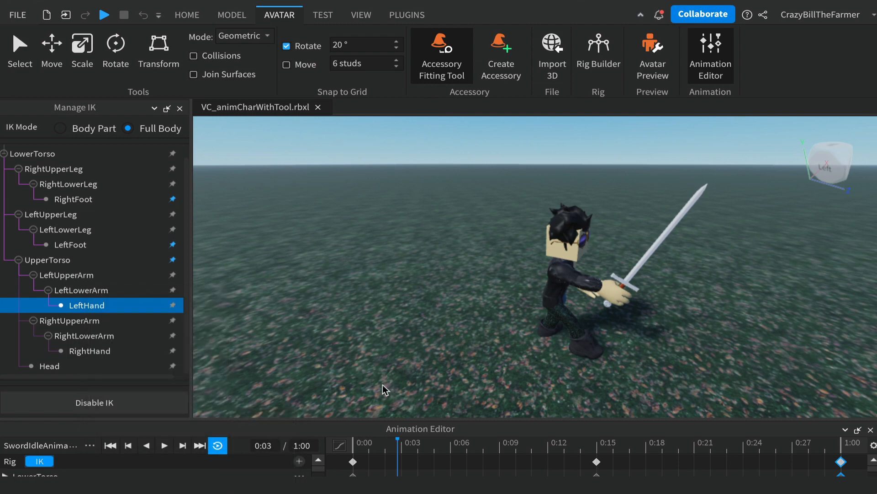
# Run Optimize Keyframes on the animation, keeping all 3 of 3 keyframes
pyautogui.click(90, 446)
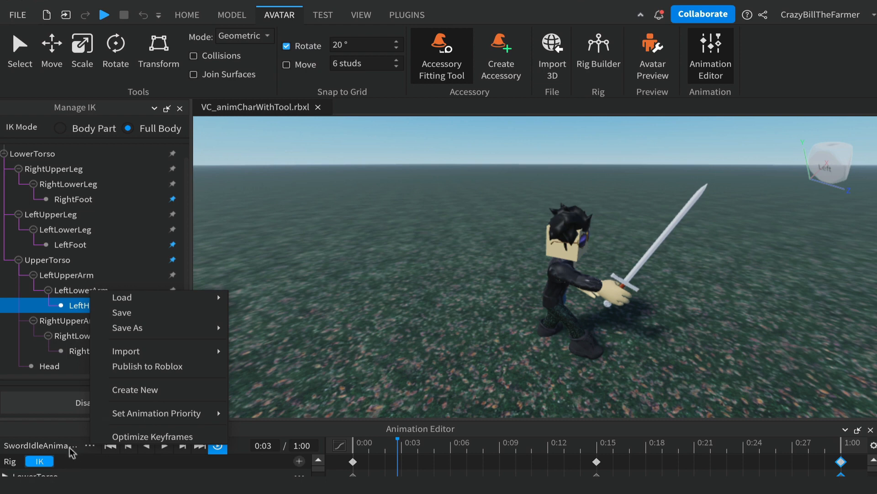
pyautogui.click(151, 437)
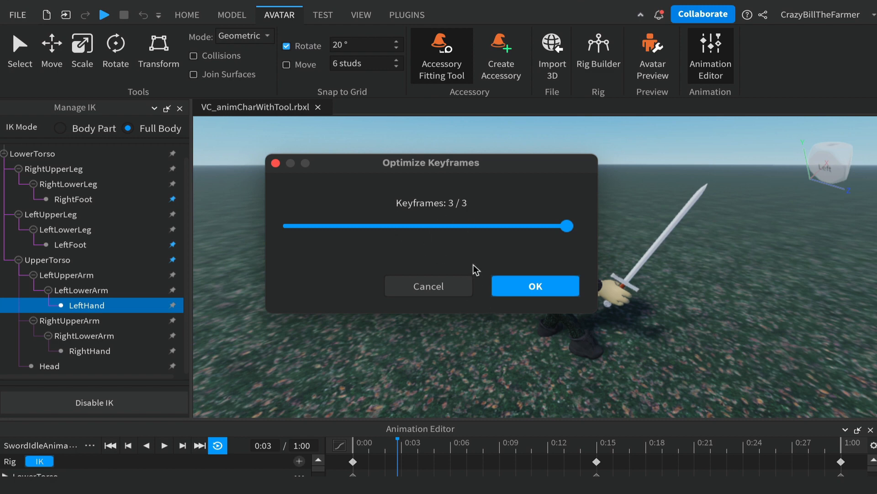
pyautogui.click(536, 286)
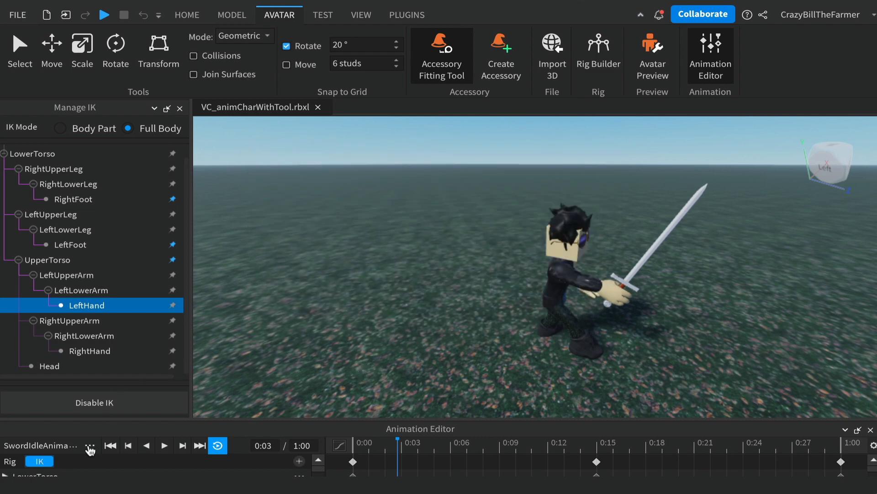
# Publish SwordIdleAnimation_Video to Roblox with the description "idle sword animaton" and Me as creator, and close the submission dialog
pyautogui.click(90, 446)
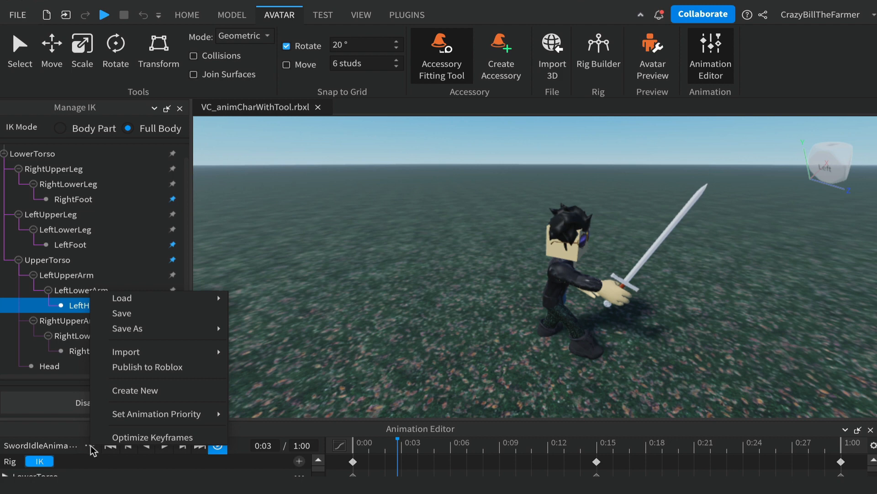
pyautogui.click(142, 367)
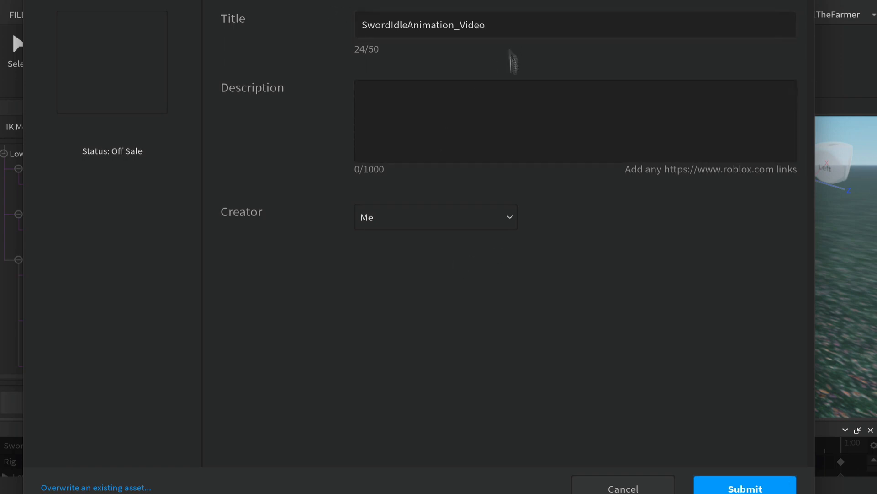
pyautogui.click(407, 99)
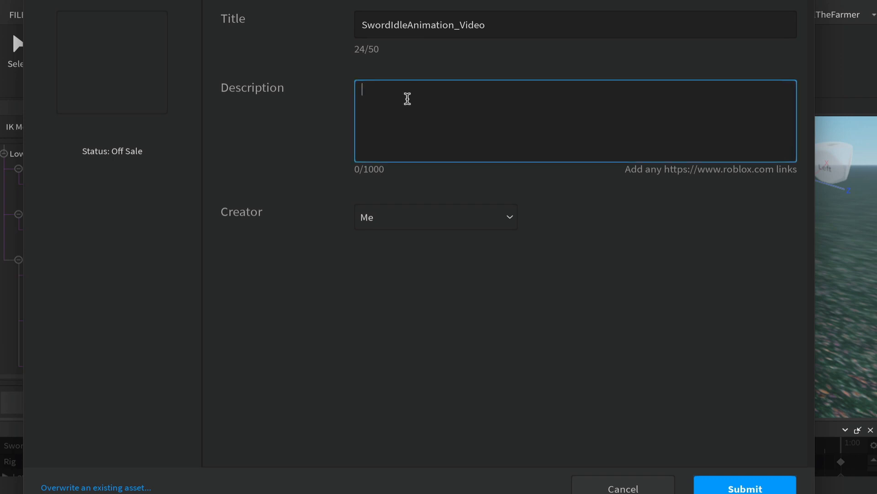
pyautogui.write('idle sword animaton')
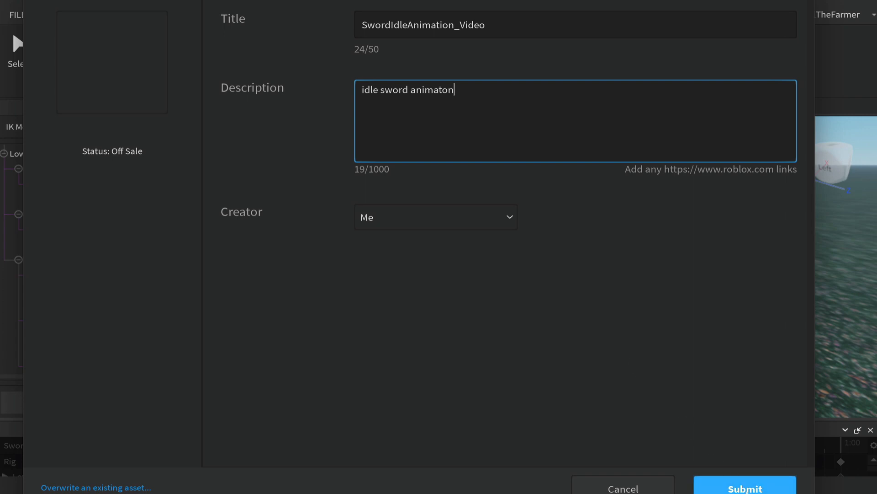
pyautogui.click(744, 491)
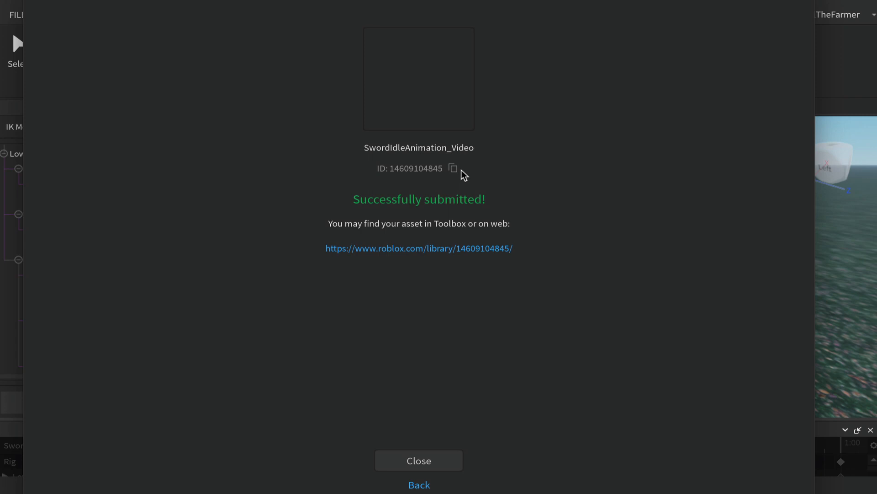
pyautogui.click(423, 463)
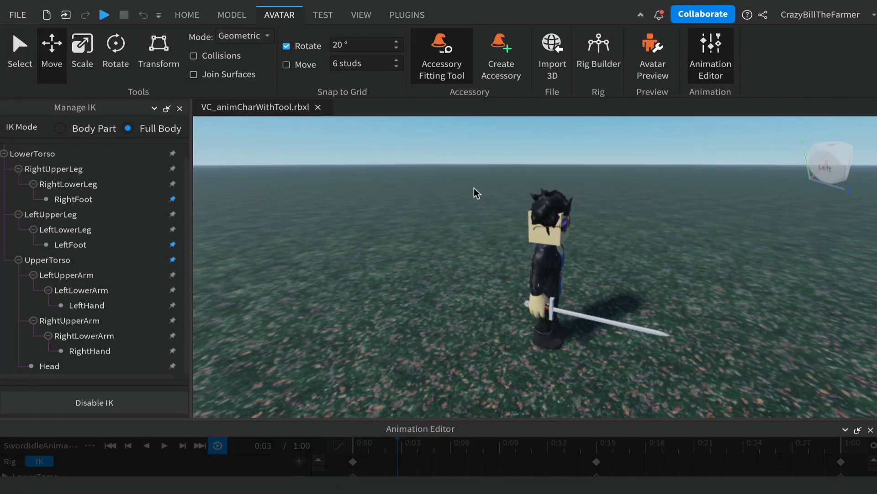
# Close the Animation Editor and show the Explorer and Properties windows
pyautogui.click(711, 51)
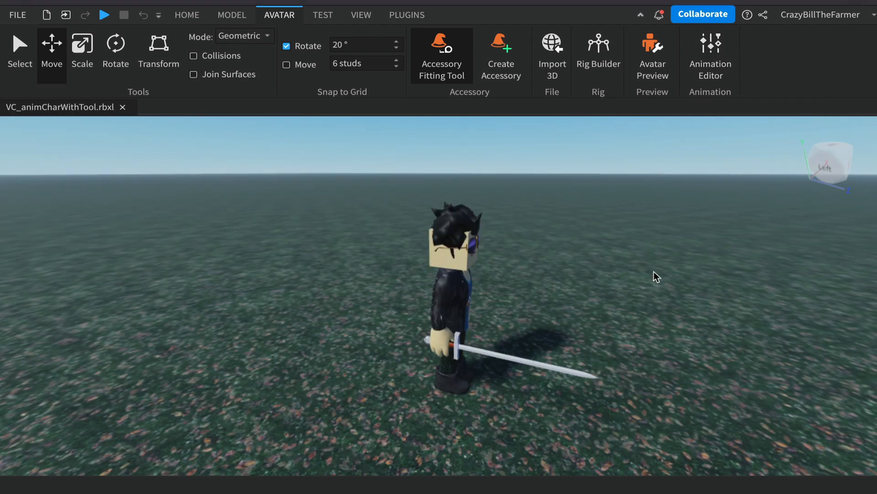
pyautogui.click(362, 15)
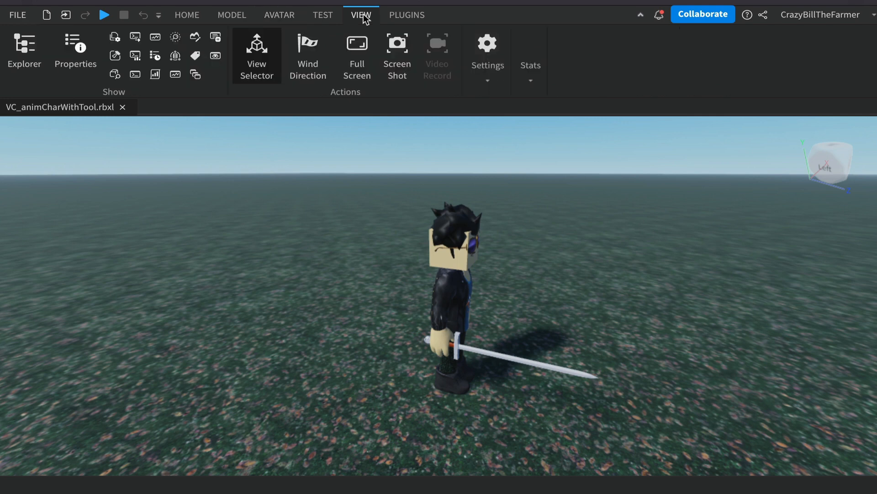
pyautogui.click(14, 44)
pyautogui.click(79, 45)
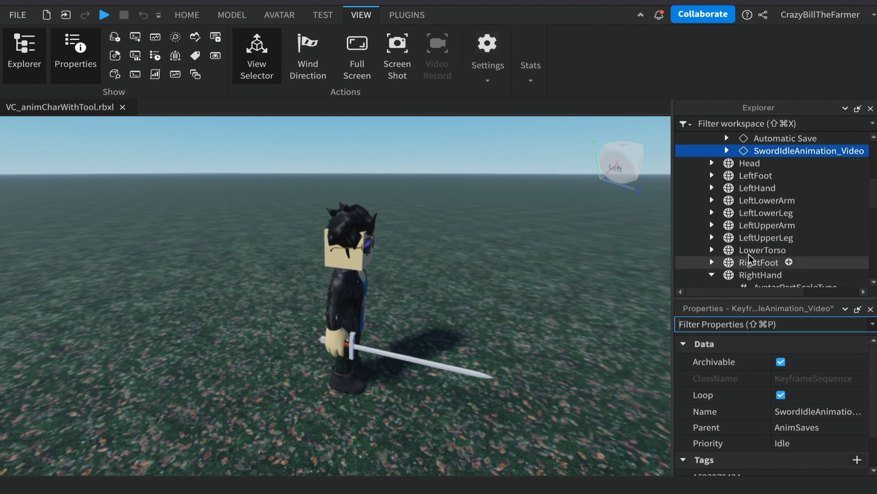
# Expand the rig's Animate script and its toolnone value, and select the ToolNoneAnim animation inside it
pyautogui.scroll(3, 781, 259)
pyautogui.scroll(2, 788, 247)
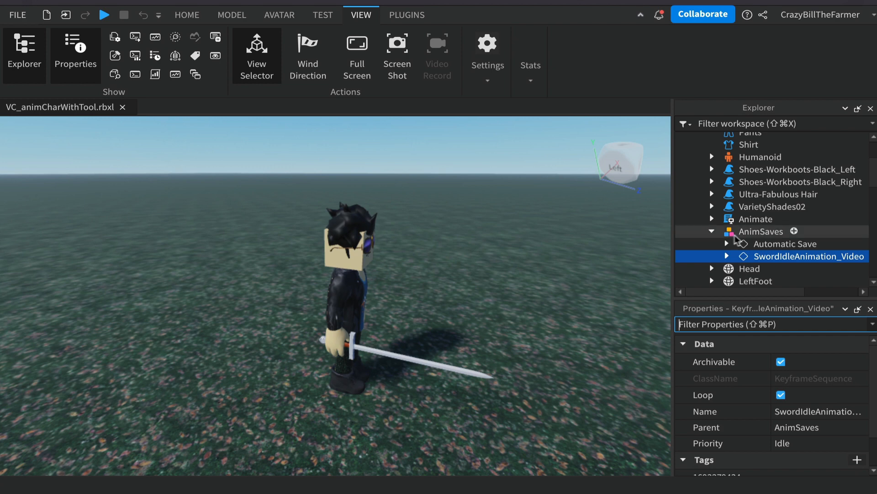
pyautogui.scroll(-3, 759, 218)
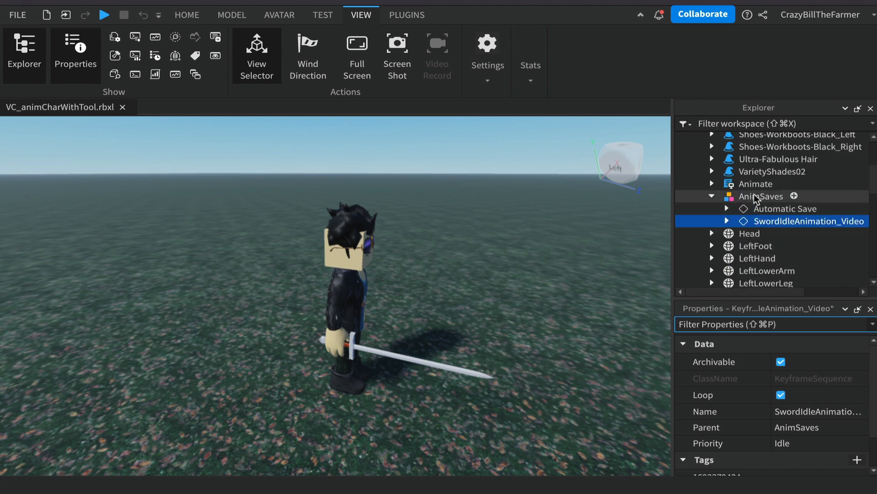
pyautogui.scroll(4, 774, 183)
pyautogui.scroll(-1, 778, 185)
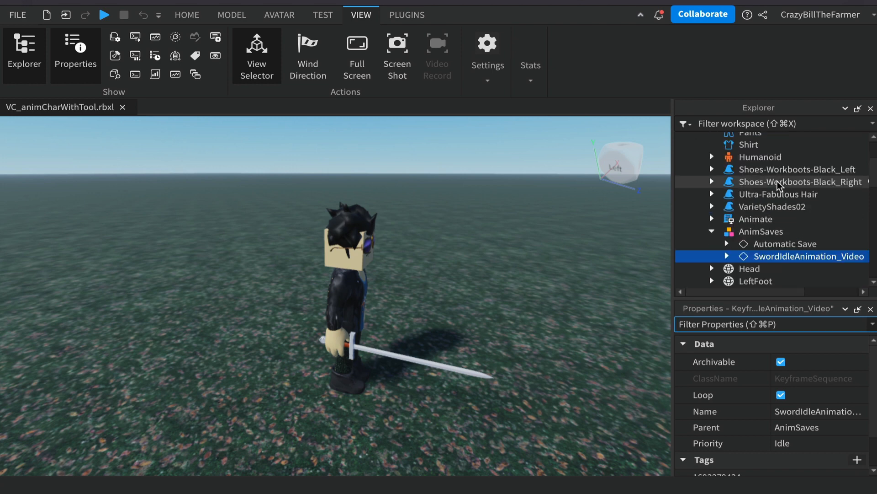
pyautogui.scroll(-3, 779, 186)
pyautogui.click(754, 186)
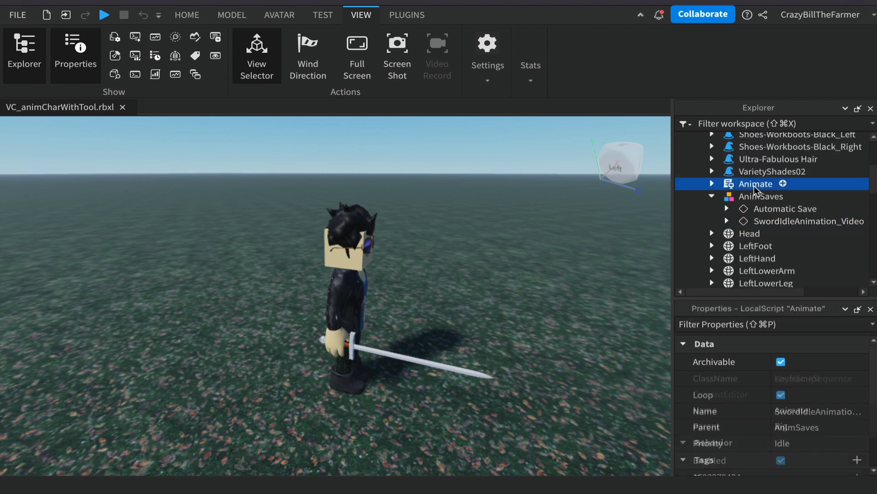
pyautogui.click(712, 184)
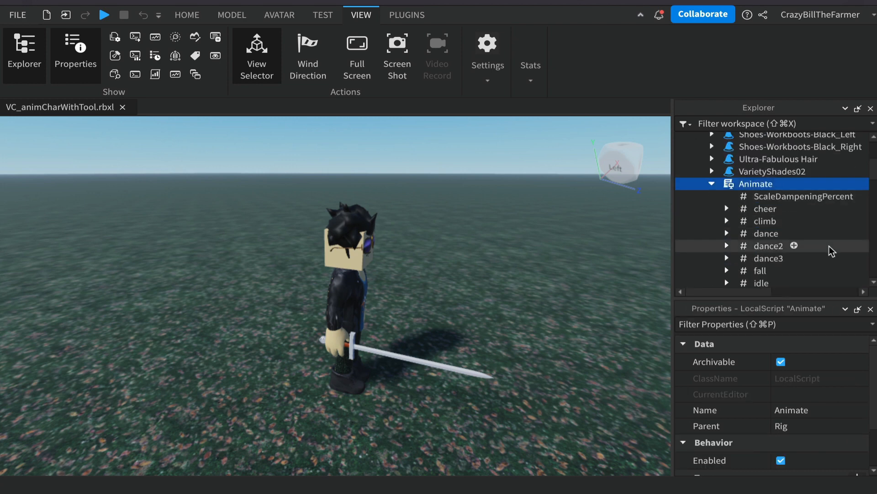
pyautogui.scroll(-5, 829, 245)
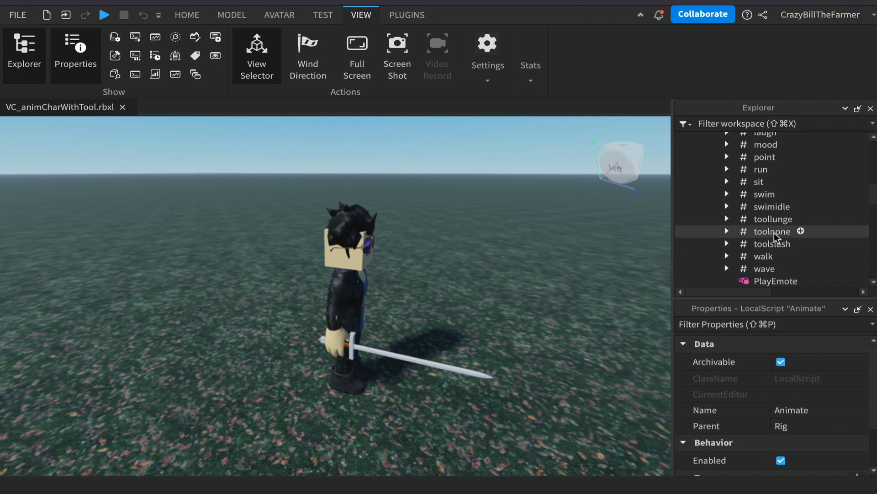
pyautogui.scroll(-1, 776, 235)
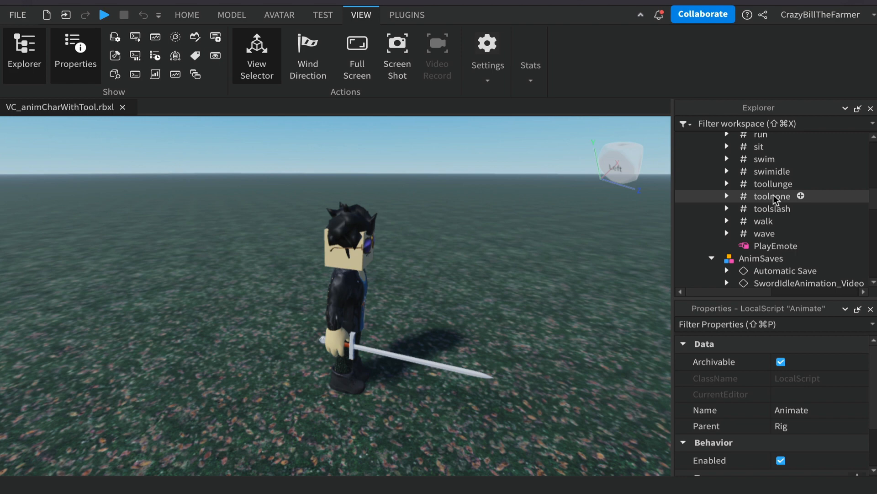
pyautogui.click(727, 196)
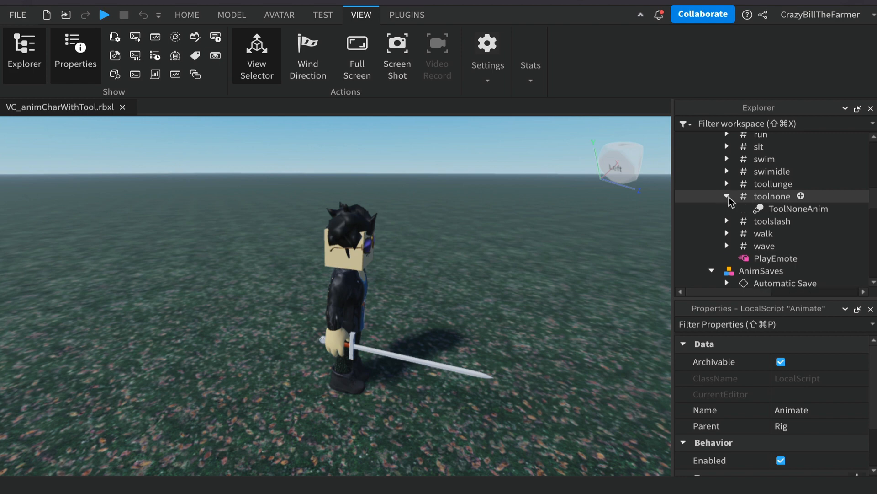
pyautogui.click(807, 211)
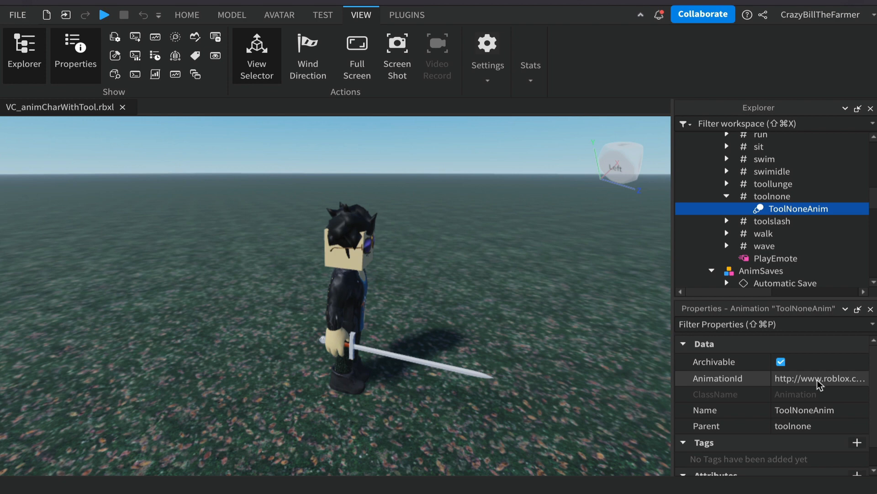
# Find SwordIdleAnimation_Video among My Animations in the Toolbox inventory and copy its asset ID
pyautogui.click(187, 15)
pyautogui.click(328, 54)
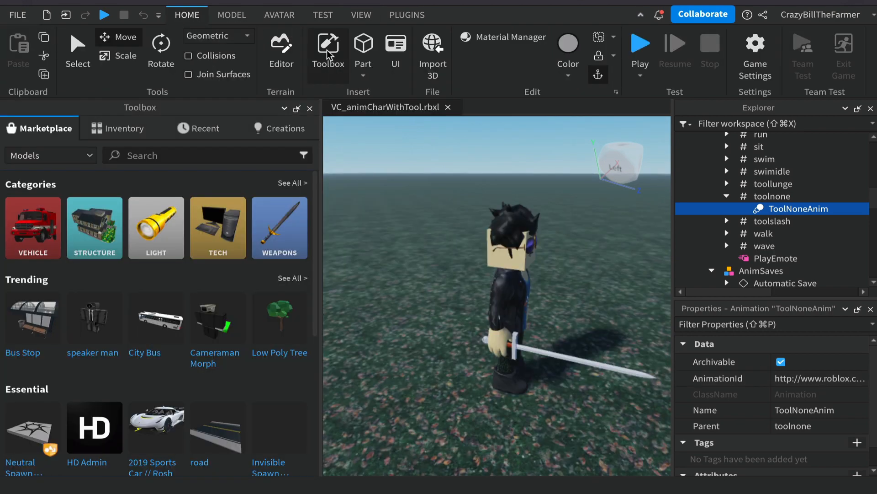
pyautogui.click(117, 131)
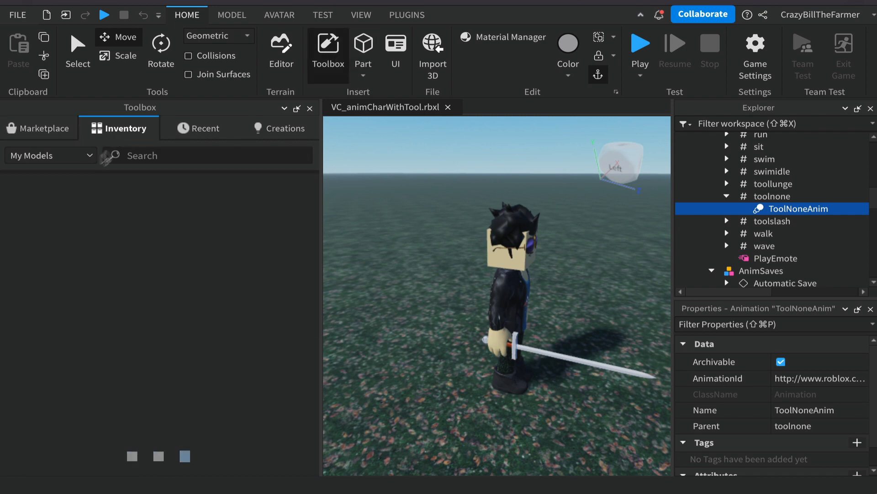
pyautogui.click(90, 156)
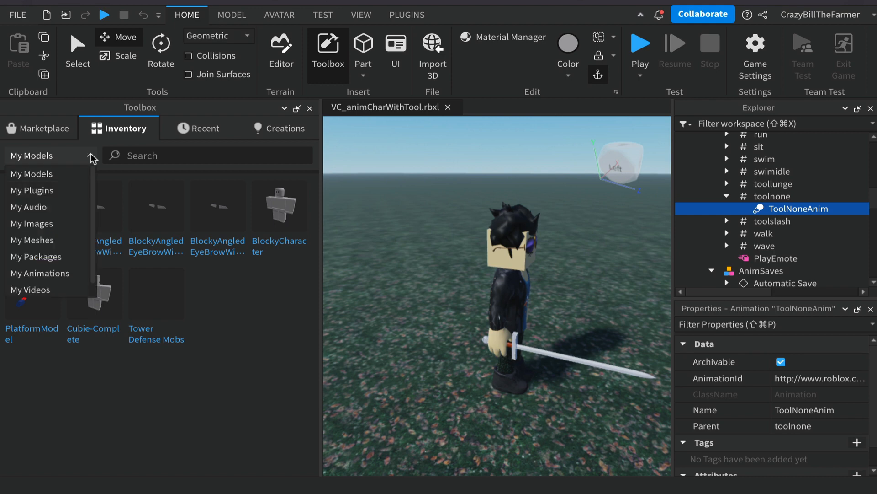
pyautogui.click(53, 275)
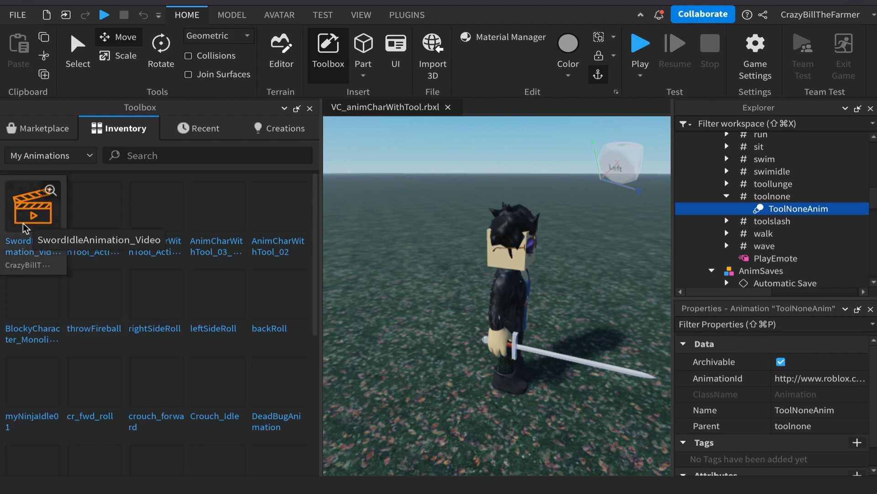
pyautogui.click(50, 190)
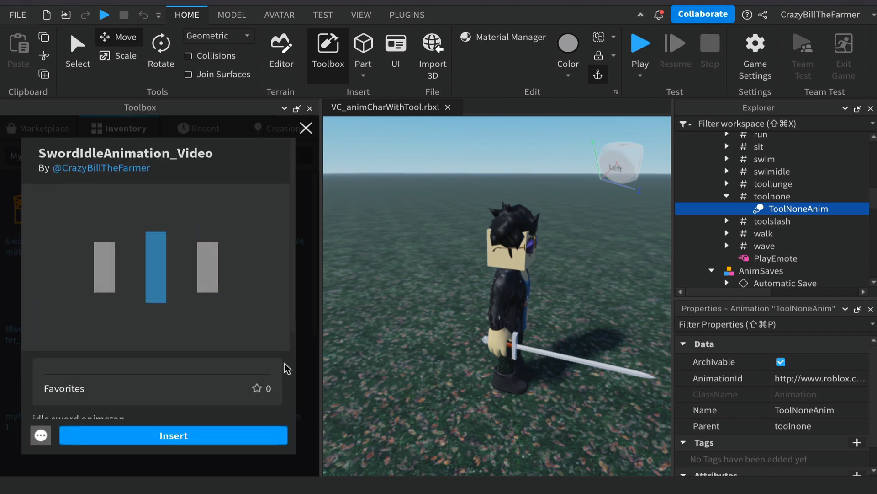
pyautogui.click(41, 436)
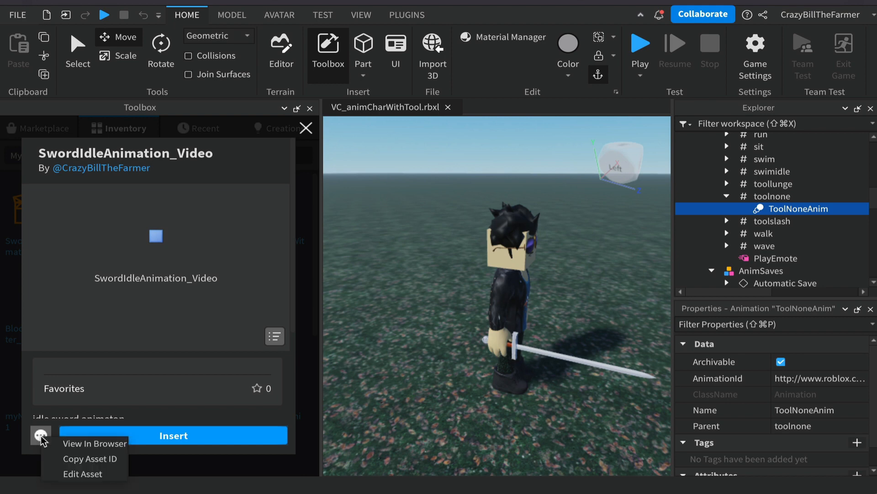
pyautogui.click(94, 458)
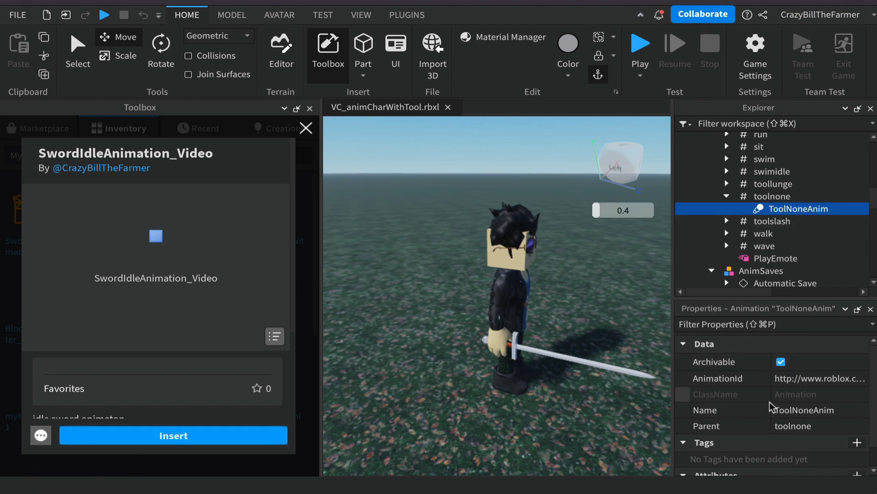
pyautogui.click(841, 378)
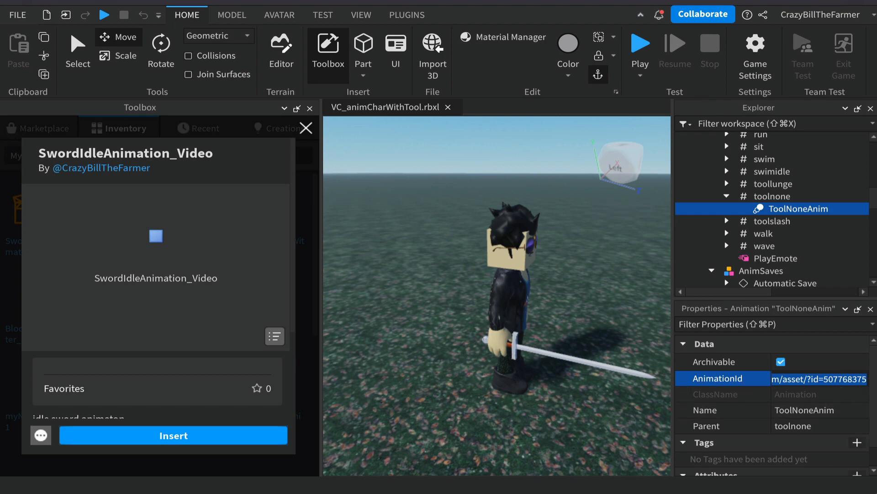
pyautogui.press('super+v')
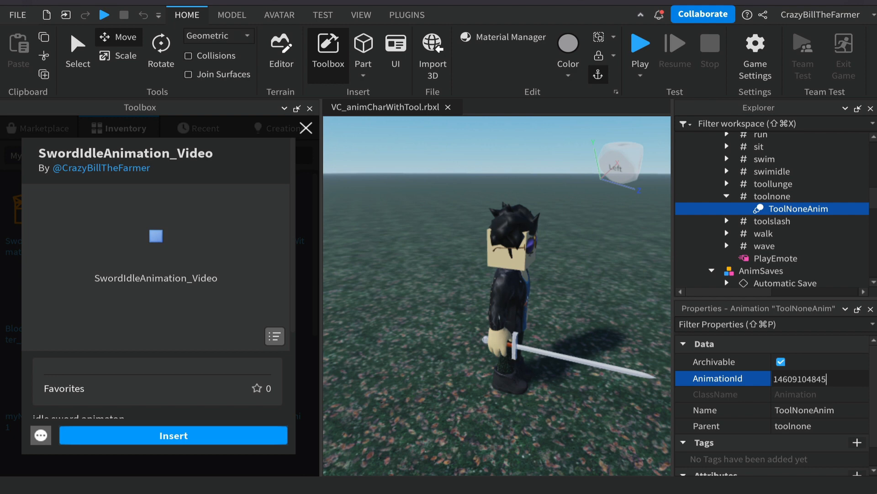
pyautogui.press('Return')
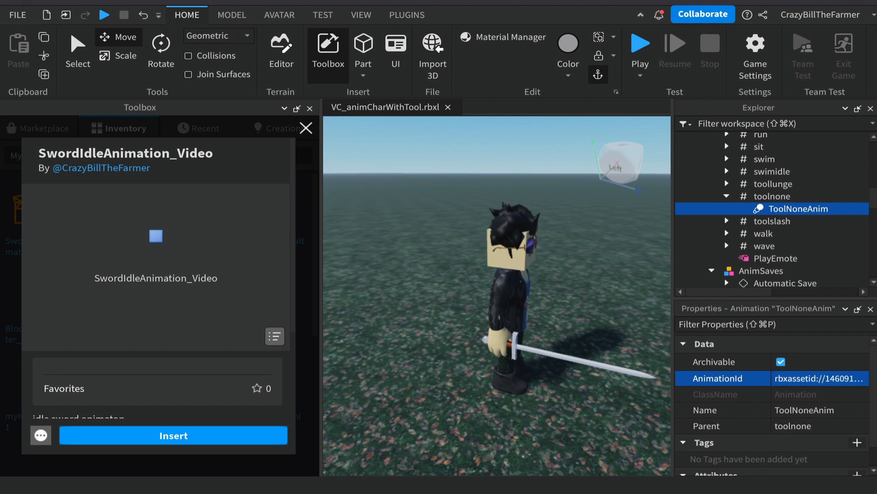
pyautogui.click(311, 110)
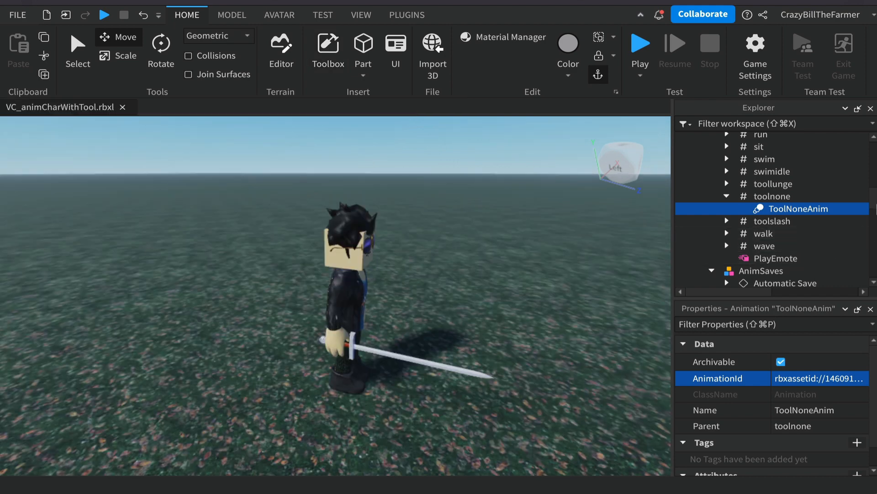
# Collapse the rig's Animate script in the Explorer hierarchy and copy the script
pyautogui.moveTo(874, 196); pyautogui.dragTo(873, 172)
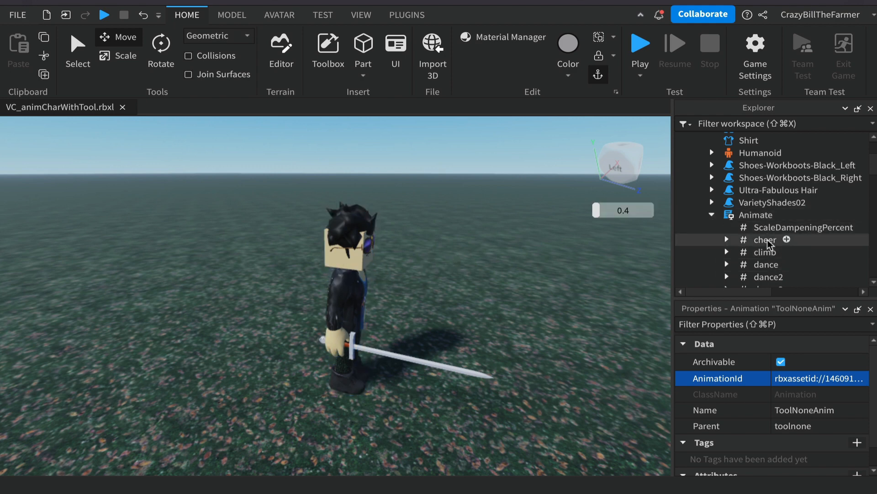
pyautogui.click(711, 215)
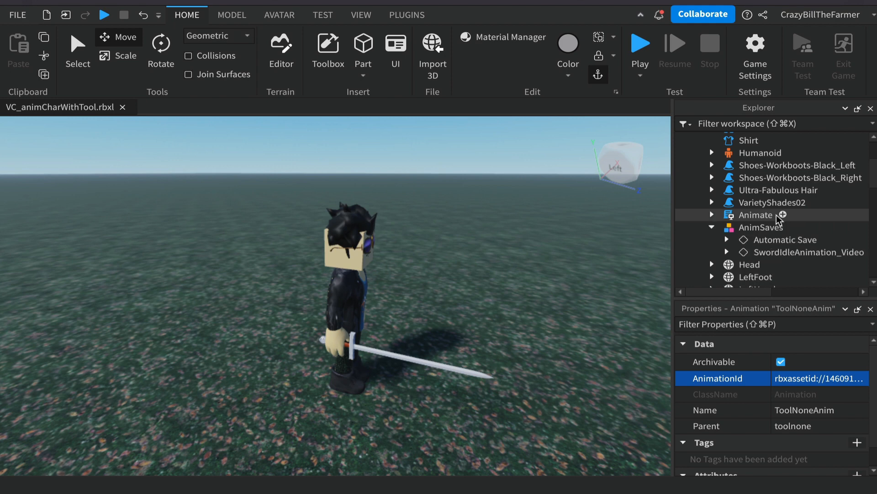
pyautogui.click(750, 216)
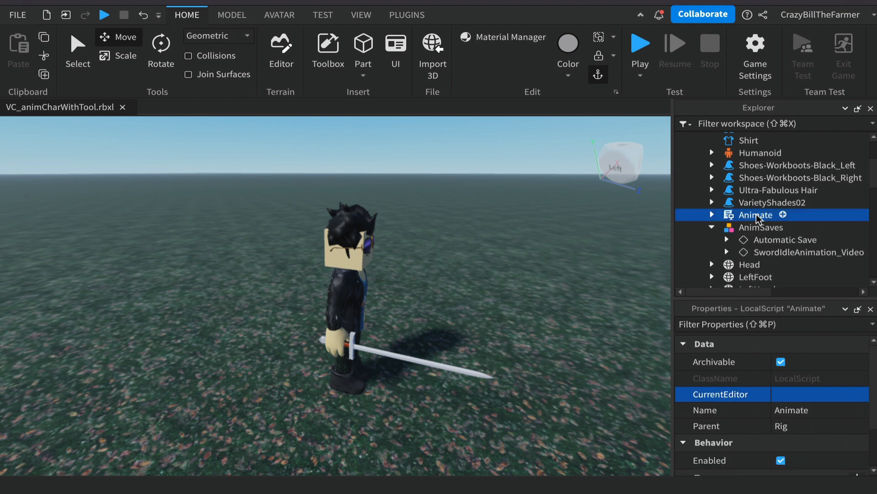
pyautogui.rightClick(756, 218)
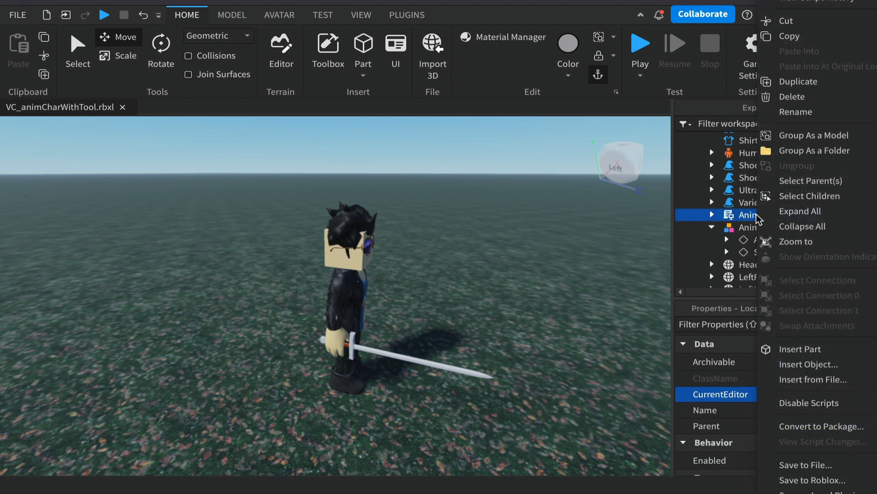
pyautogui.click(796, 36)
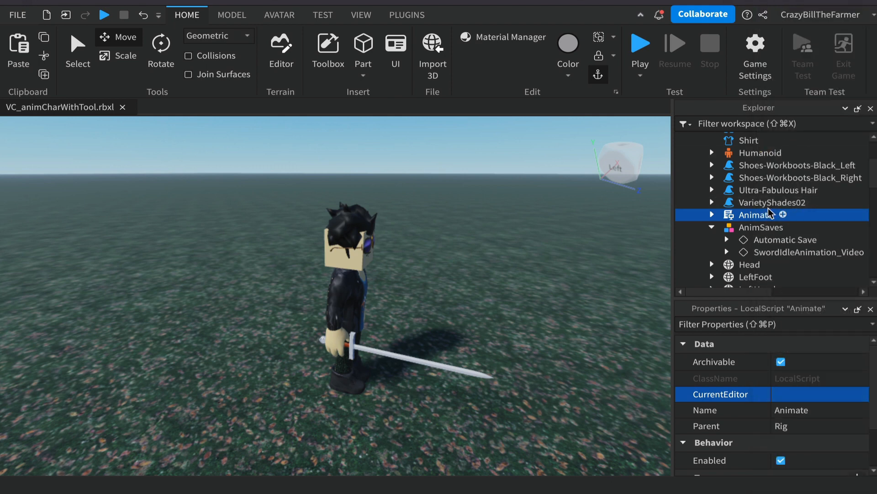
# Paste the copied Animate script into StarterCharacterScripts under StarterPlayer
pyautogui.scroll(-3, 769, 210)
pyautogui.scroll(-10, 768, 212)
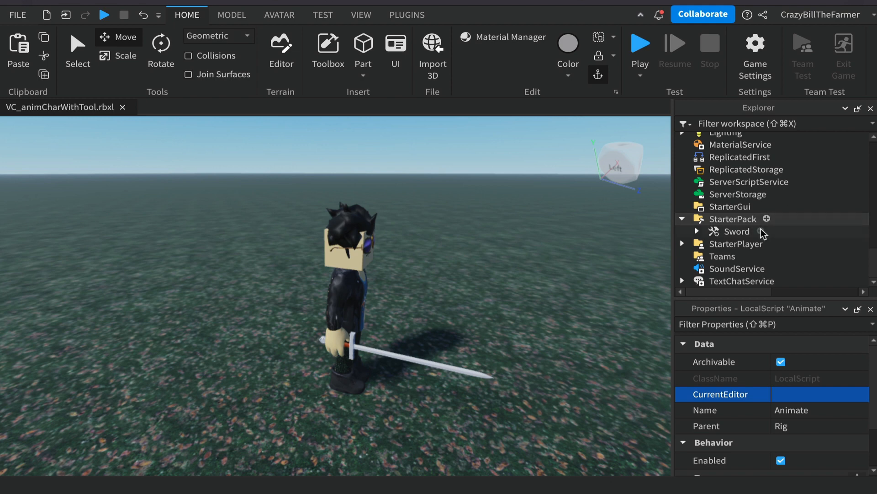
pyautogui.click(682, 244)
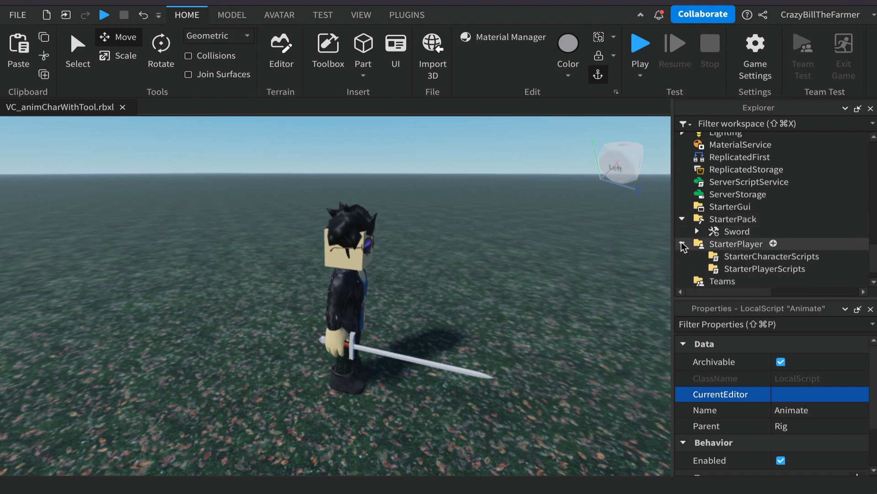
pyautogui.click(765, 257)
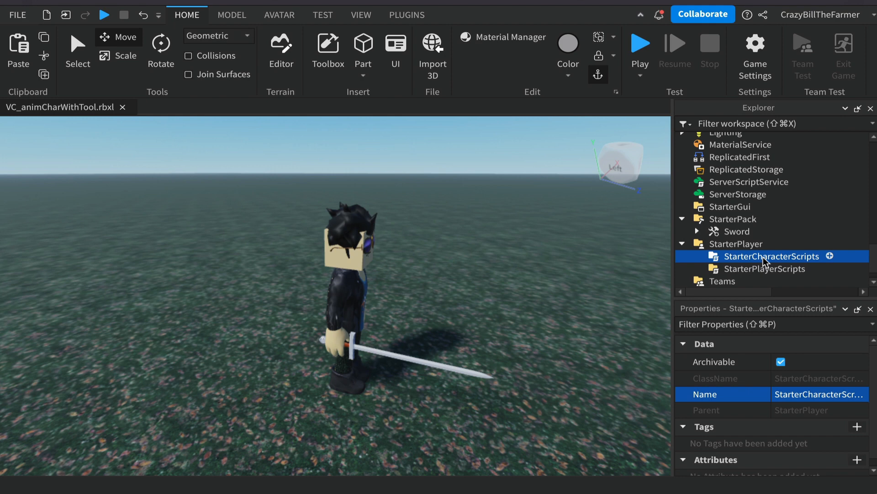
pyautogui.rightClick(765, 256)
pyautogui.click(813, 13)
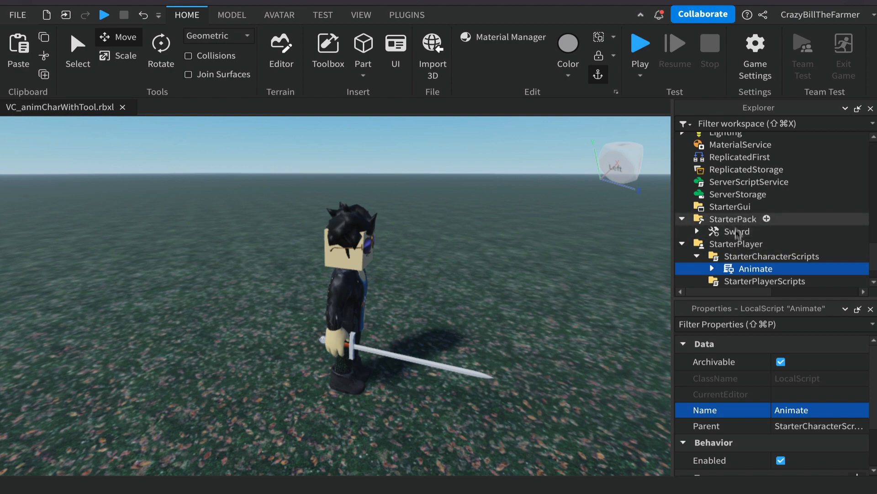
# Show the Output window and clear its messages
pyautogui.click(361, 14)
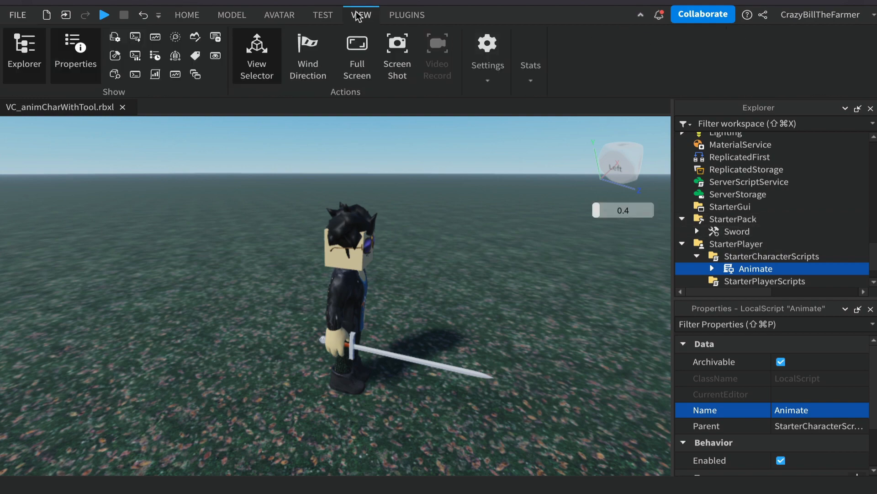
pyautogui.click(136, 38)
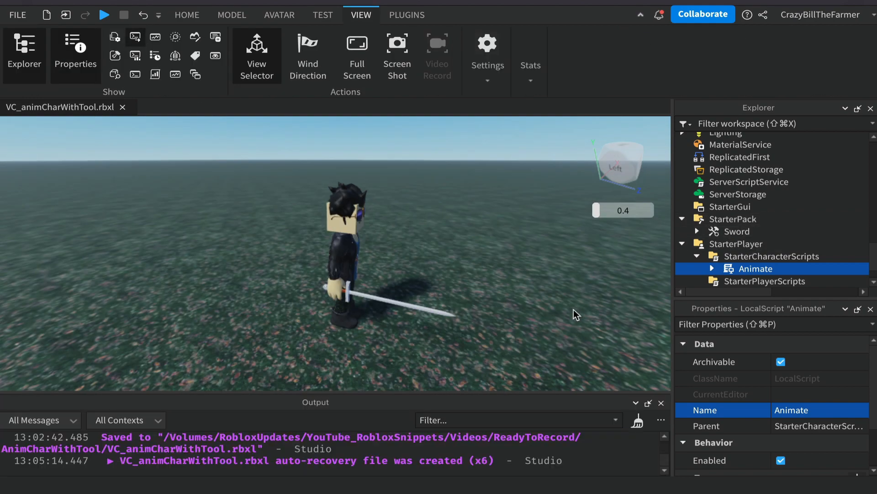
pyautogui.click(638, 420)
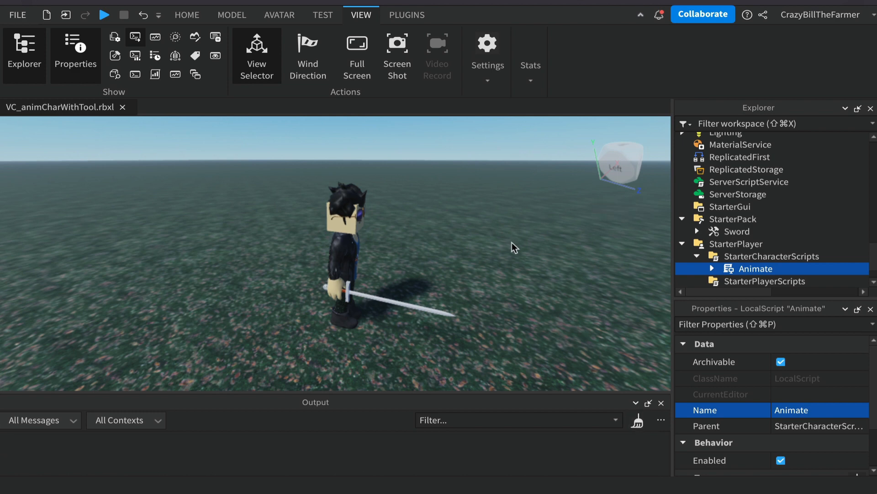
# Save the place VC_animCharWithTool.rbxl to its local file
pyautogui.moveTo(511, 243); pyautogui.dragTo(512, 243, button='right')
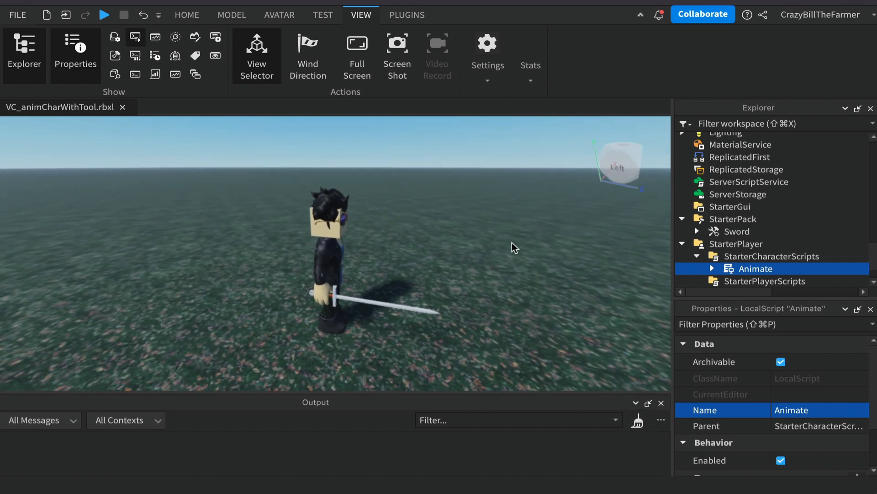
pyautogui.click(18, 15)
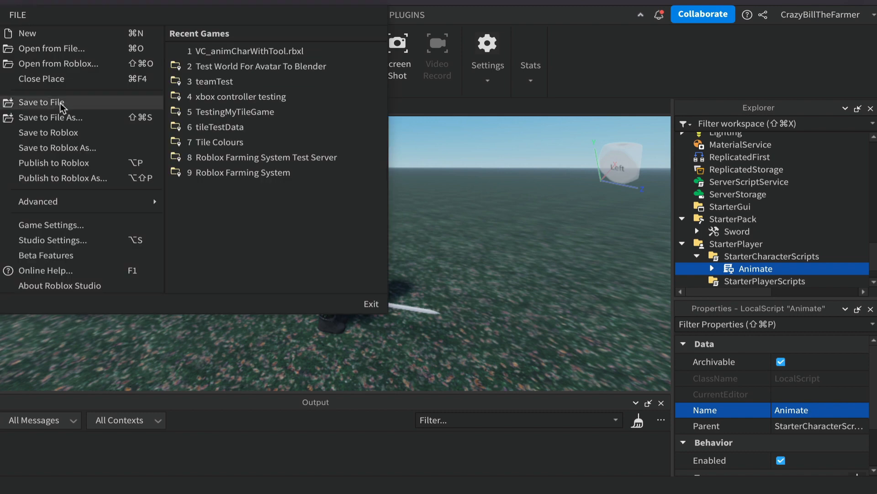
pyautogui.click(57, 102)
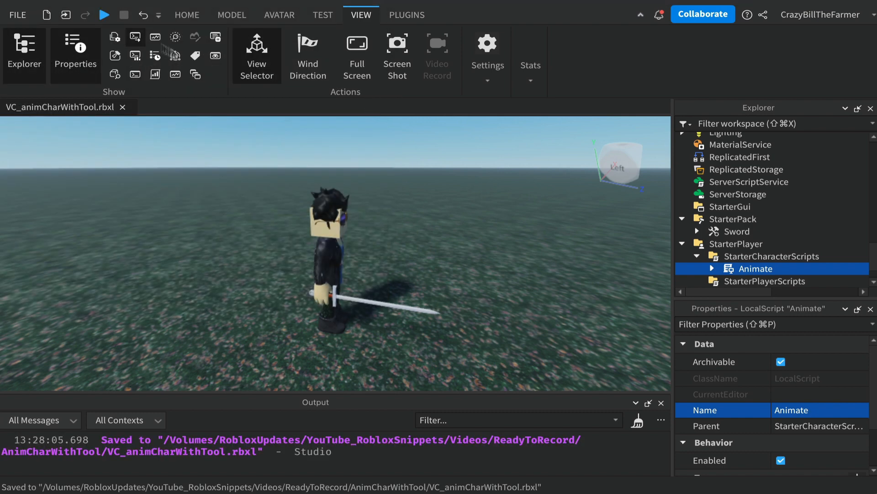
# Start a playtest, then equip, put away and re-equip the sword to check the character's tool idle pose
pyautogui.click(104, 15)
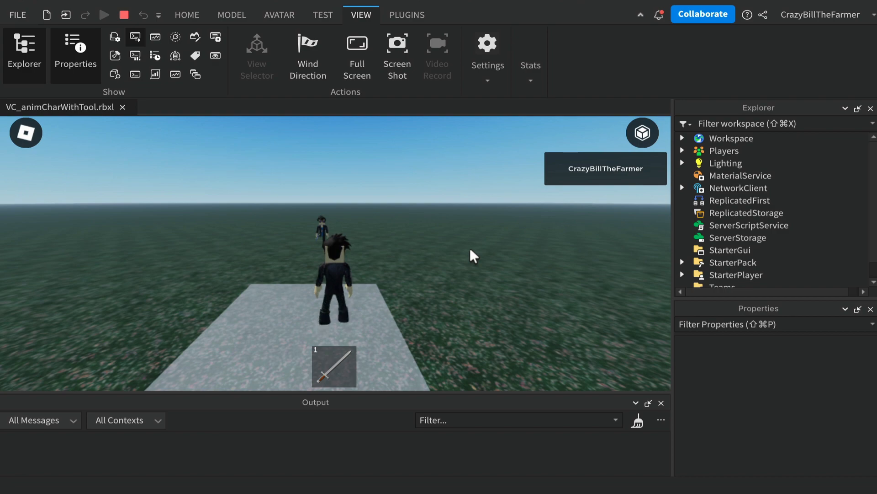
pyautogui.moveTo(472, 250); pyautogui.dragTo(466, 254, button='right')
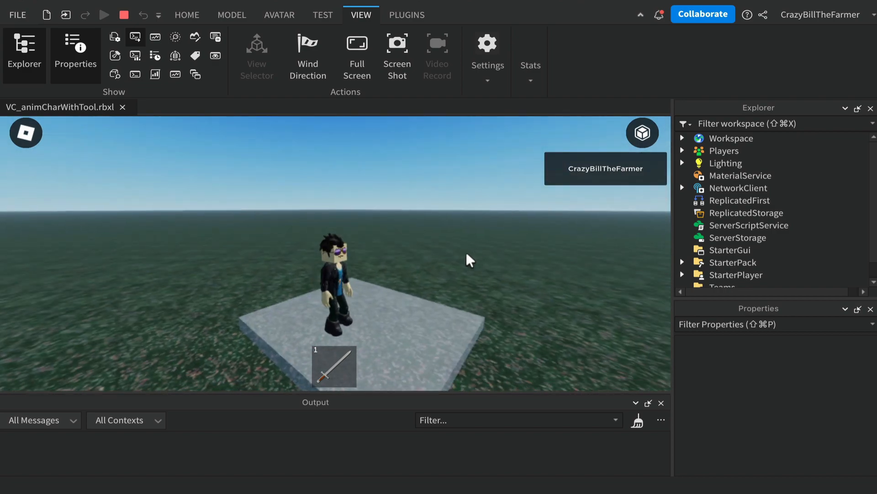
pyautogui.click(328, 373)
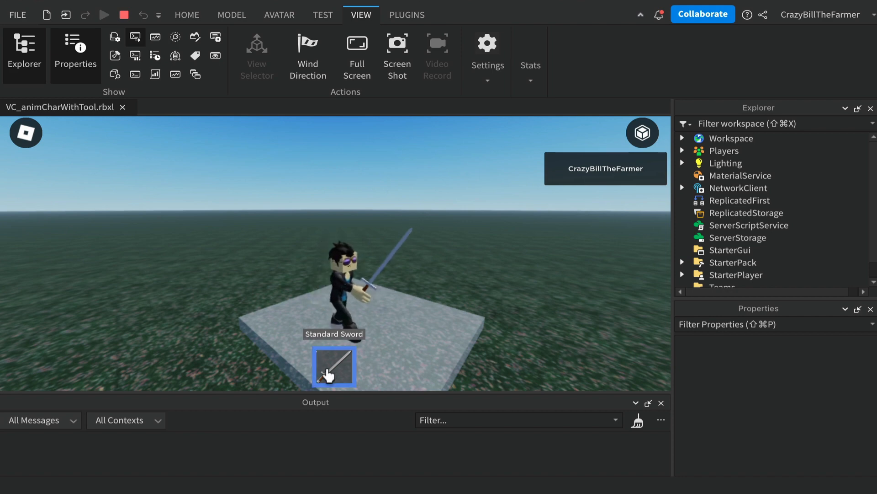
pyautogui.moveTo(392, 316); pyautogui.dragTo(393, 317, button='right')
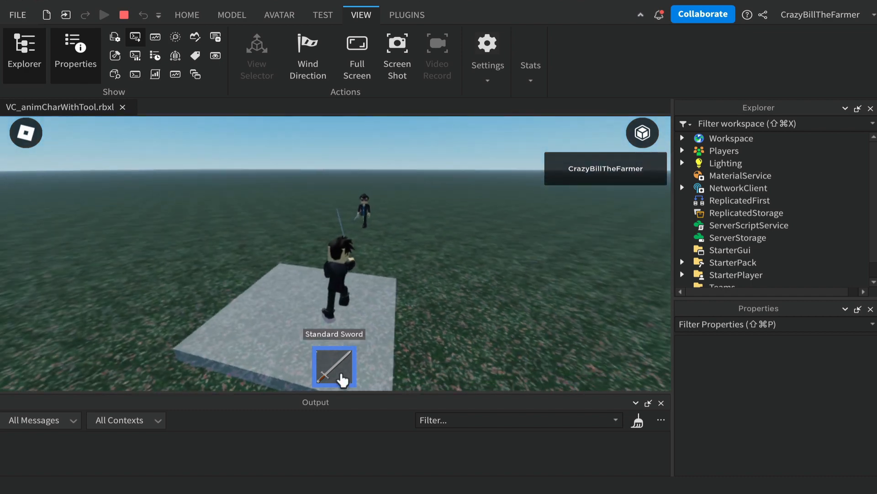
pyautogui.click(336, 372)
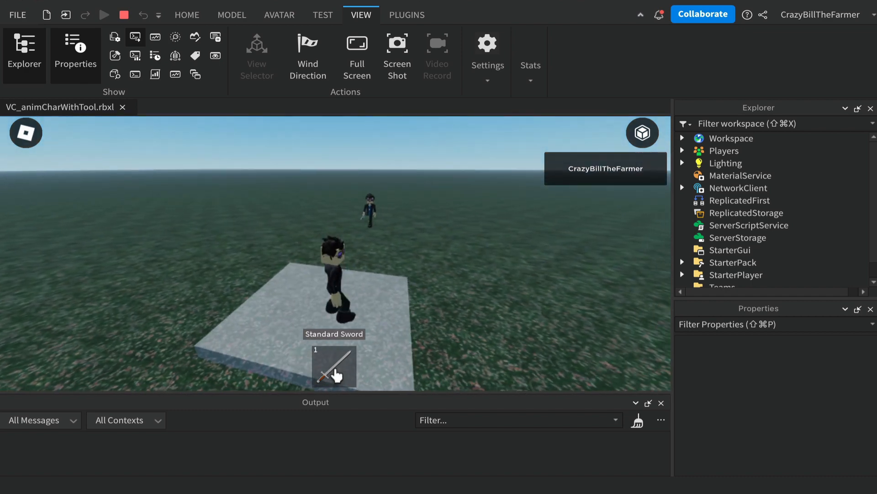
pyautogui.click(336, 375)
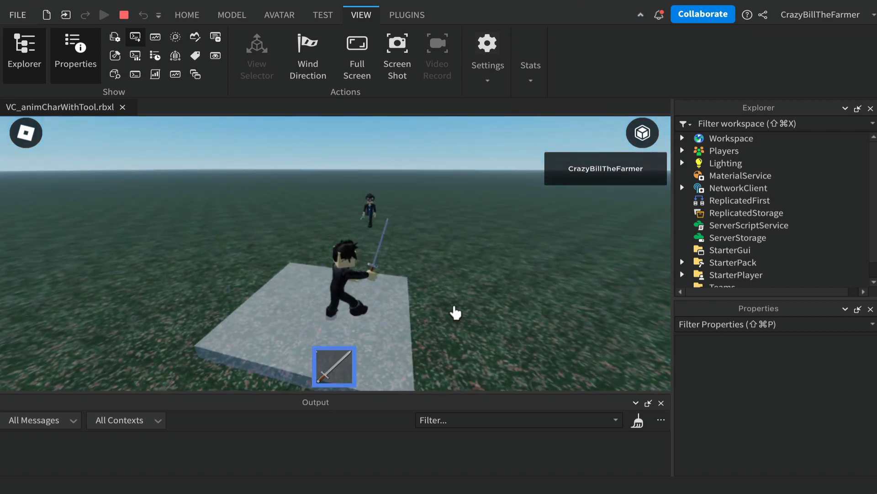
# Walk the character off the spawn platform in several directions with the sword equipped to examine the moving and standing animations
pyautogui.moveTo(456, 313); pyautogui.dragTo(456, 313, button='right')
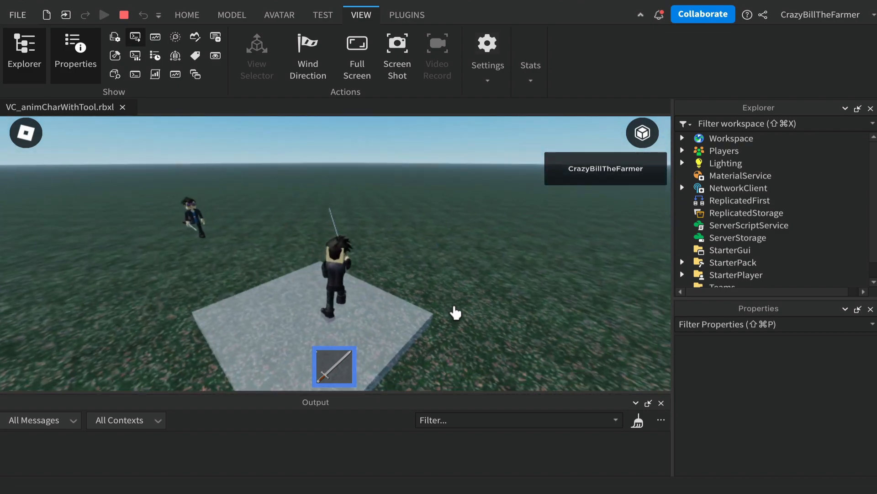
pyautogui.press('w')
pyautogui.press('d')
pyautogui.press('s')
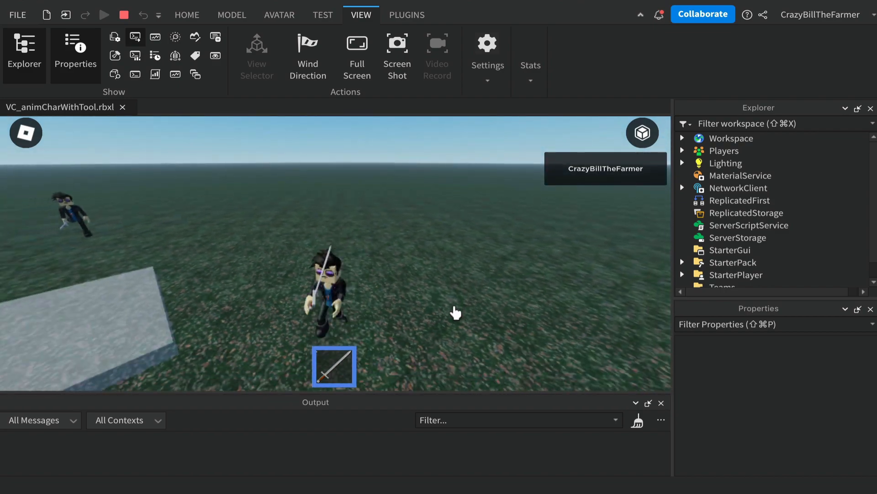
pyautogui.press('a')
pyautogui.press('w')
pyautogui.press('d')
pyautogui.press('s')
pyautogui.press('a')
pyautogui.press('w')
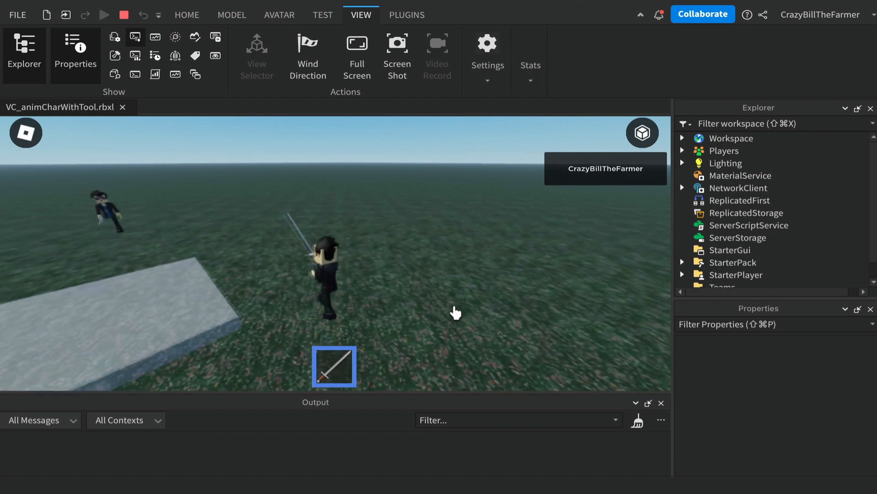
pyautogui.press('d')
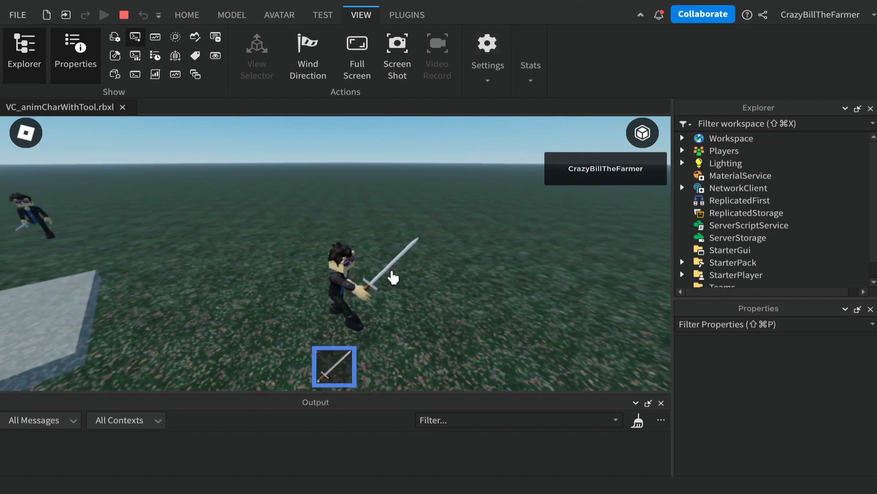
pyautogui.press('d')
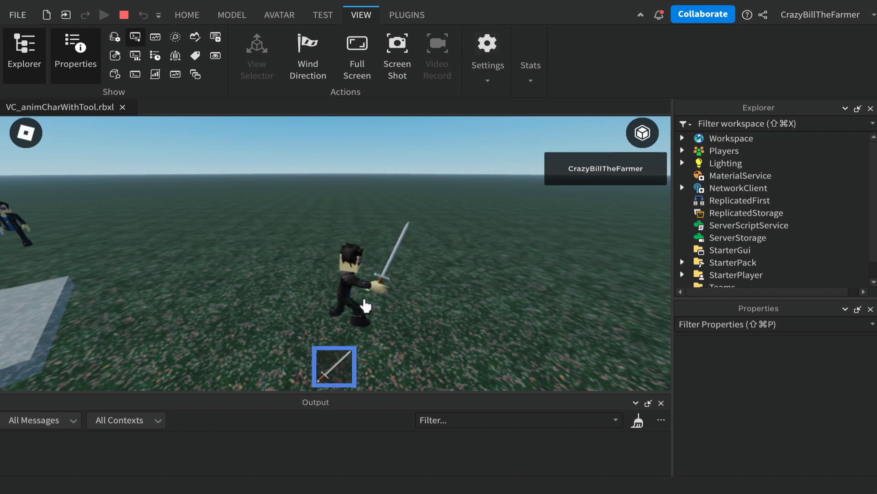
pyautogui.press('d')
pyautogui.press('d')
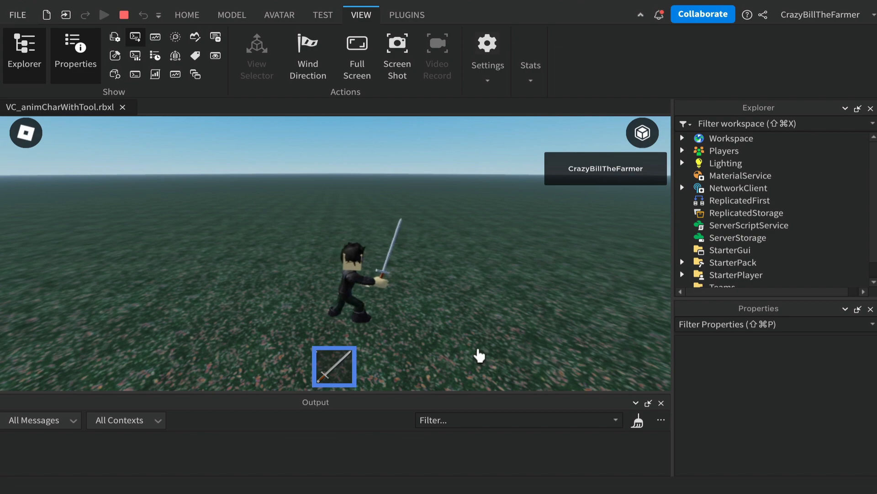
# View the armed character from other angles, walk it back to the spawn platform and put the sword away
pyautogui.moveTo(479, 356); pyautogui.dragTo(479, 356, button='right')
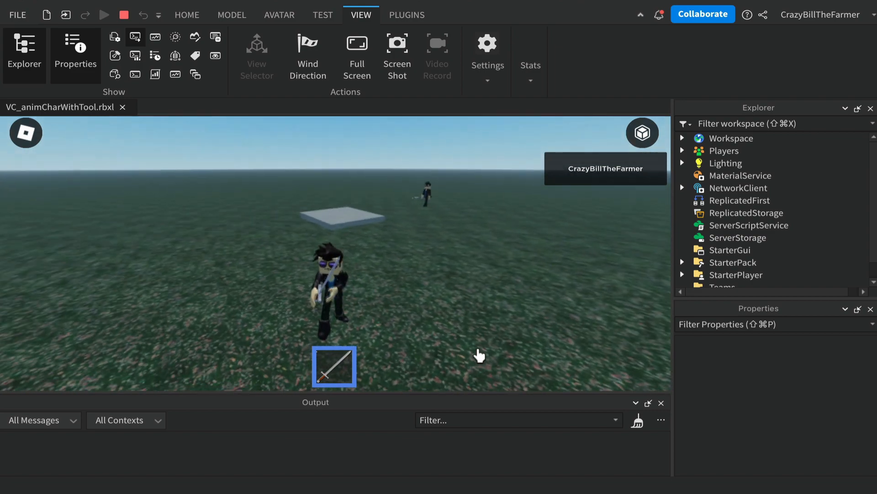
pyautogui.press('w')
pyautogui.press('d')
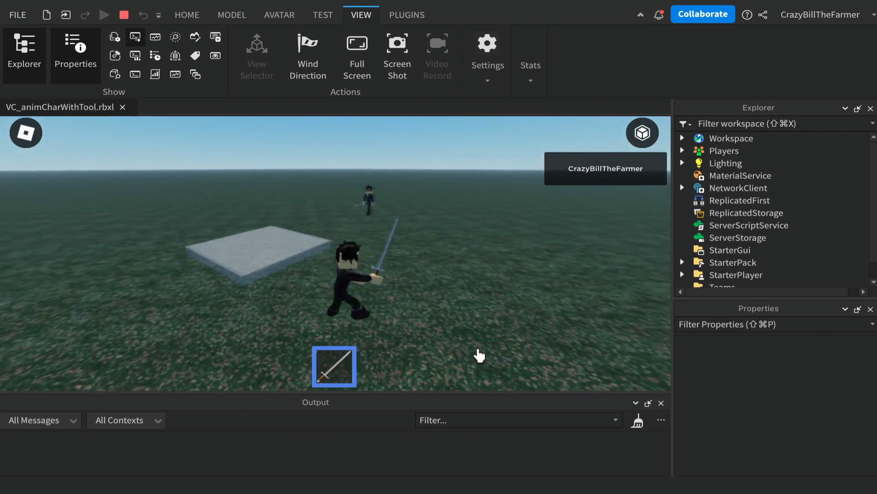
pyautogui.press('w')
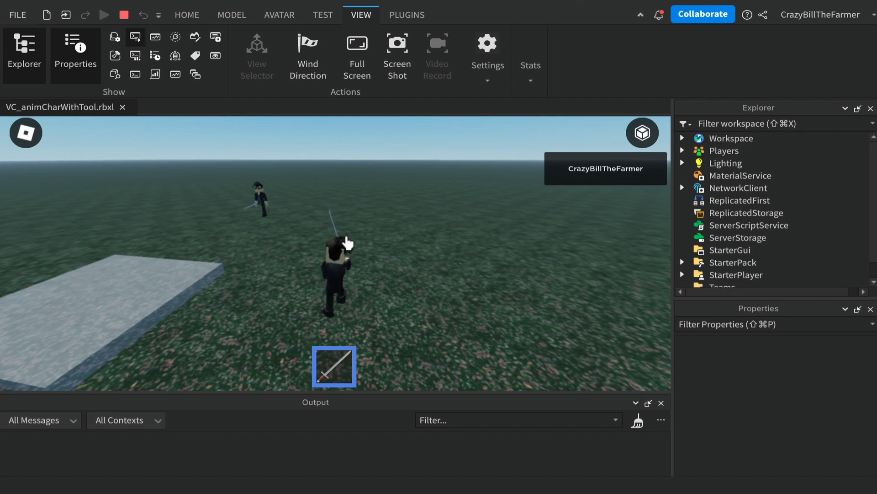
pyautogui.press('s')
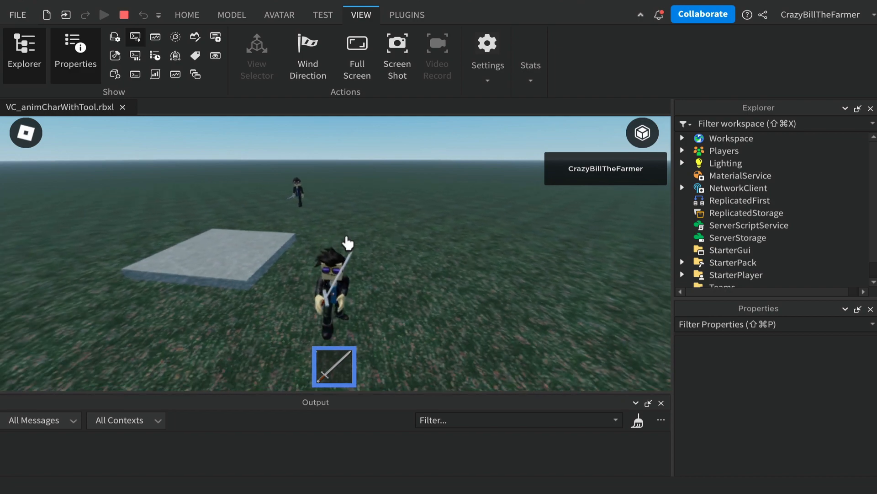
pyautogui.press('w')
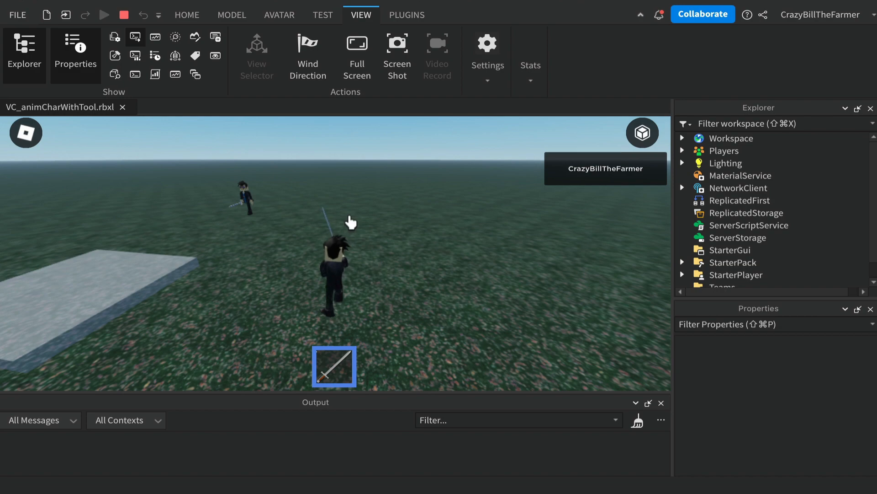
pyautogui.press('a')
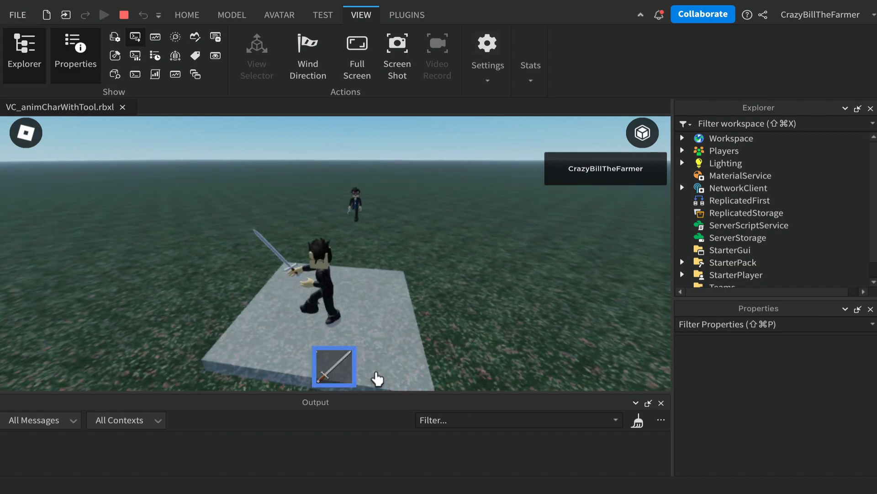
pyautogui.press('s')
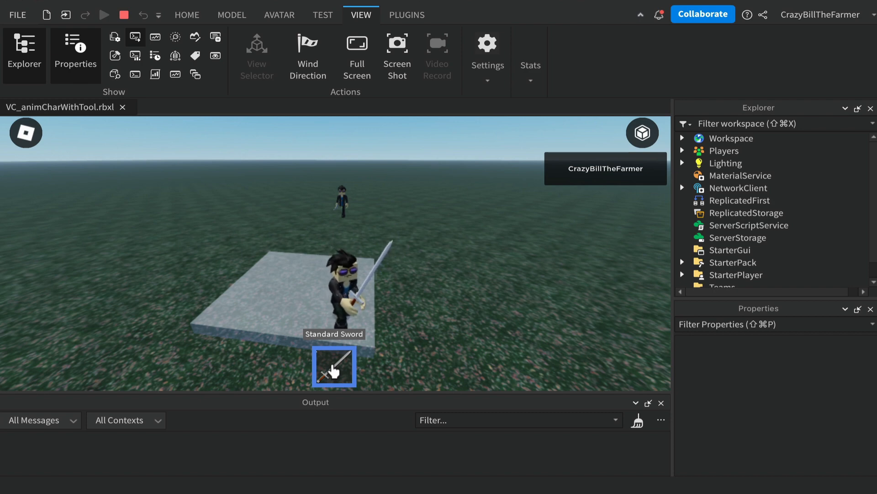
pyautogui.click(333, 371)
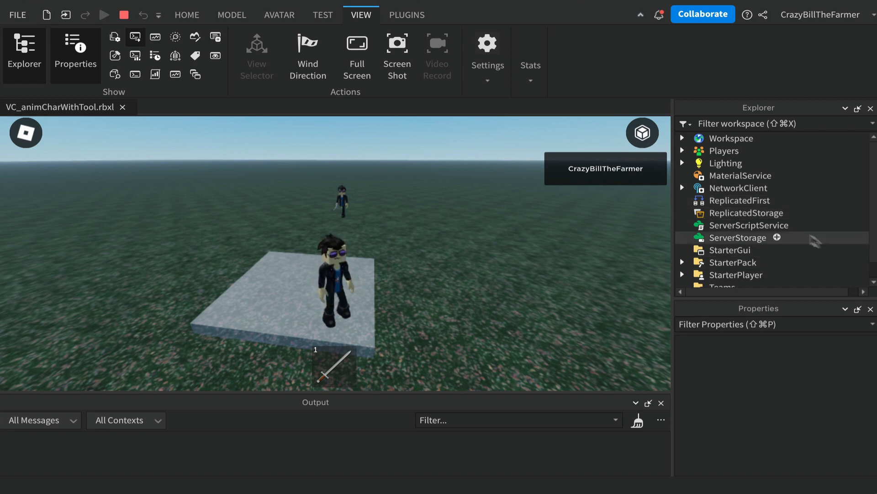
# In the running playtest, disable the Animate script inside StarterCharacterScripts and collapse that folder
pyautogui.scroll(-1, 780, 227)
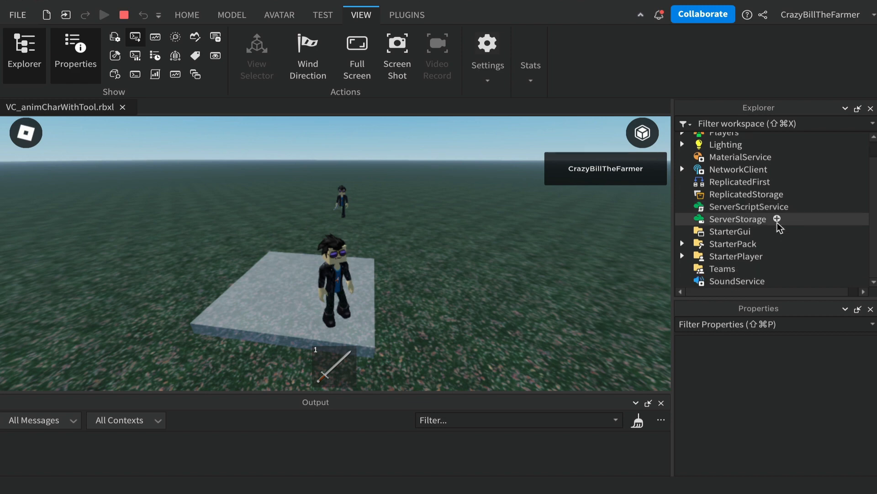
pyautogui.click(682, 256)
pyautogui.click(697, 268)
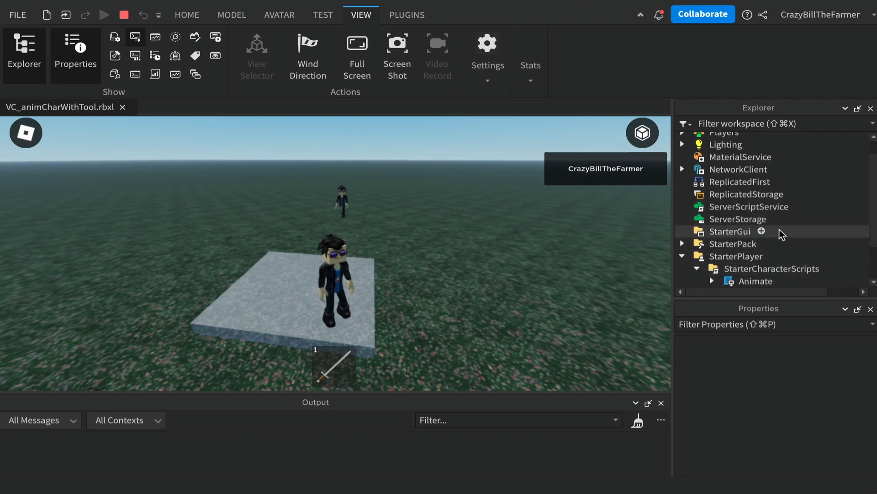
pyautogui.scroll(-3, 779, 231)
pyautogui.click(757, 232)
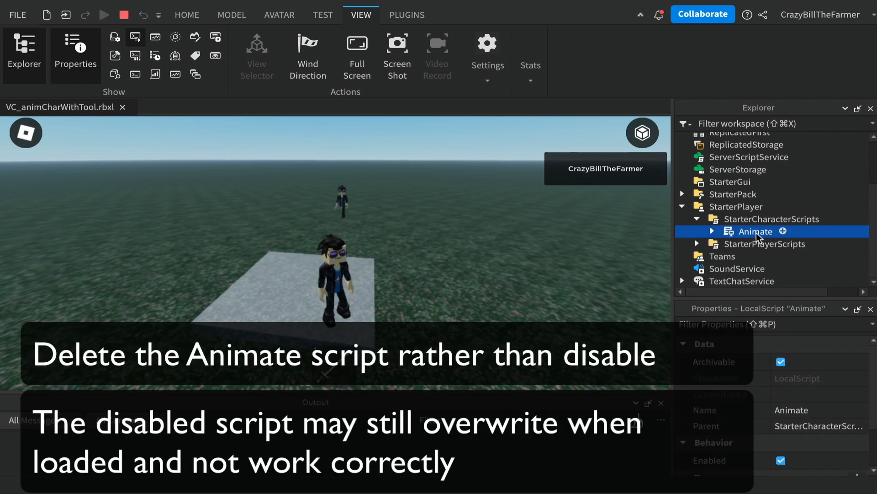
pyautogui.rightClick(756, 233)
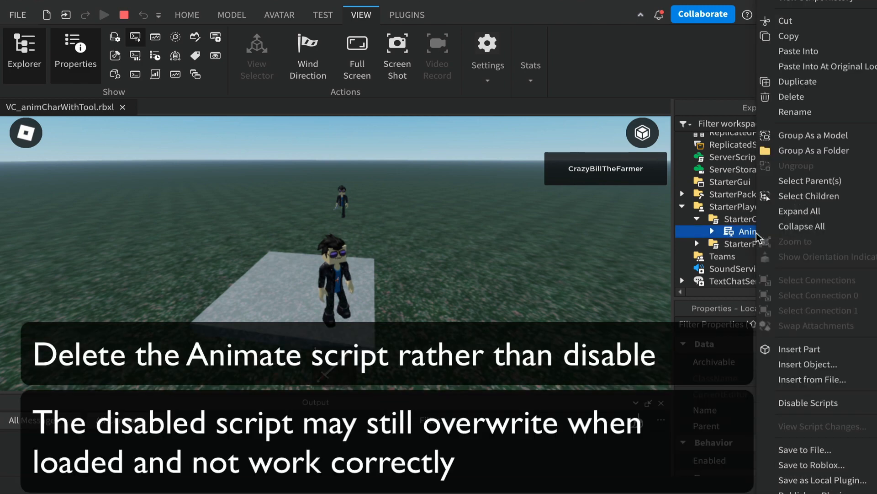
pyautogui.click(855, 402)
pyautogui.click(696, 219)
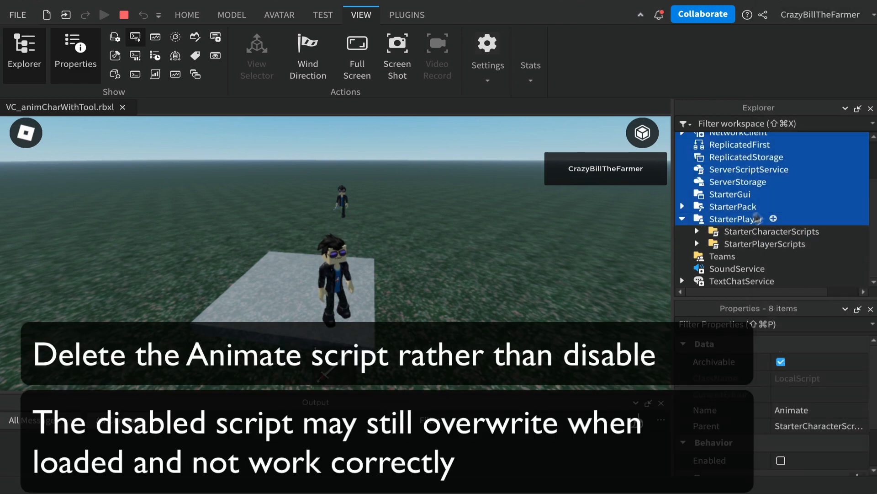
pyautogui.scroll(3, 756, 222)
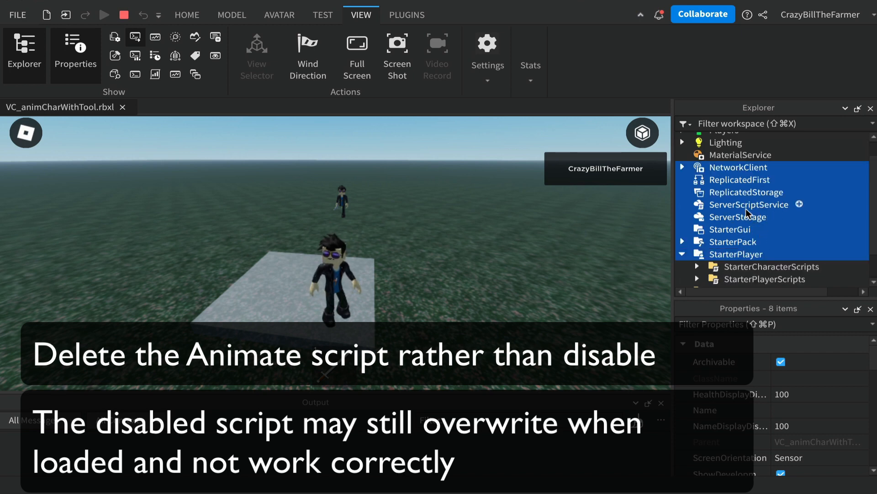
pyautogui.click(747, 206)
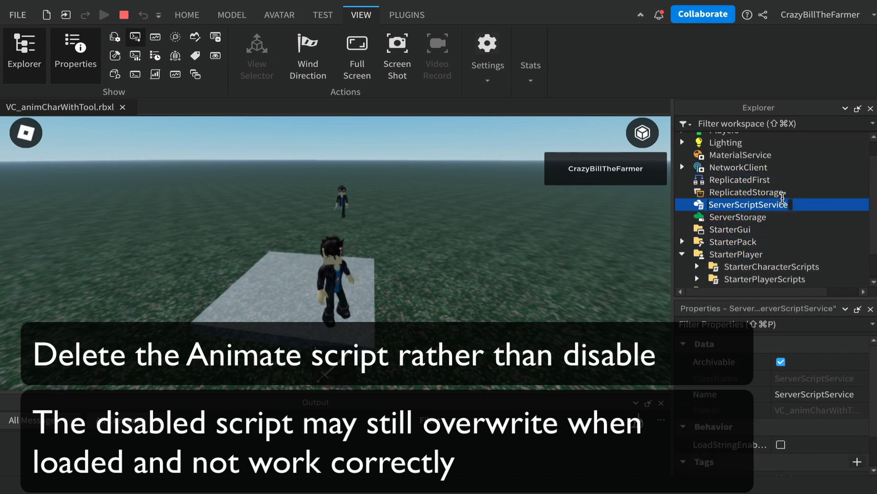
pyautogui.click(750, 192)
pyautogui.click(759, 205)
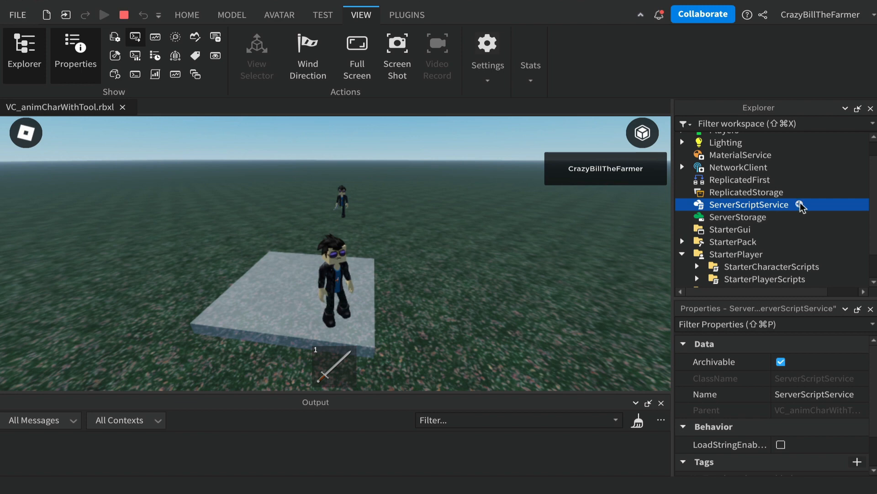
pyautogui.click(800, 204)
pyautogui.click(714, 250)
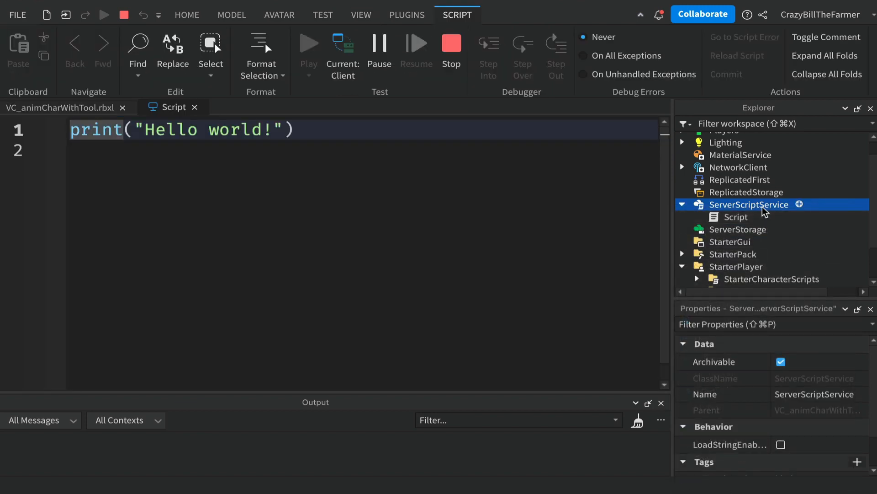
# Stop the playtest and add a new Script to ServerScriptService in the edit session
pyautogui.click(451, 50)
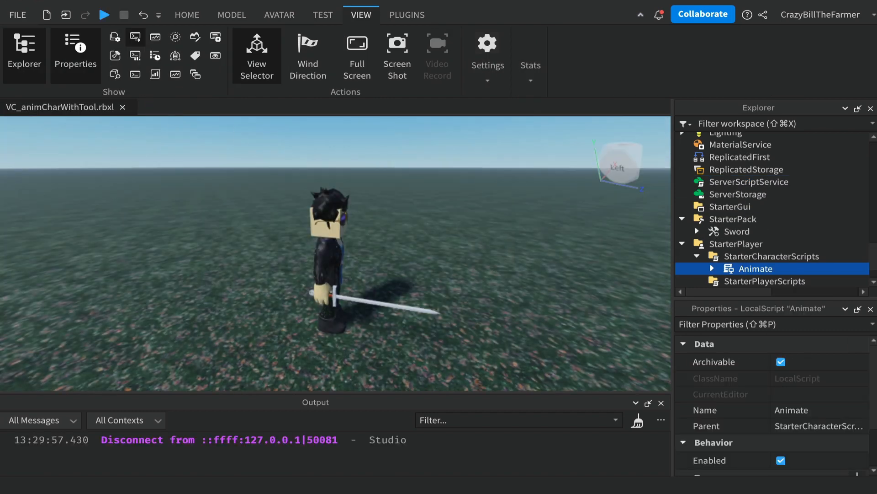
pyautogui.scroll(3, 743, 221)
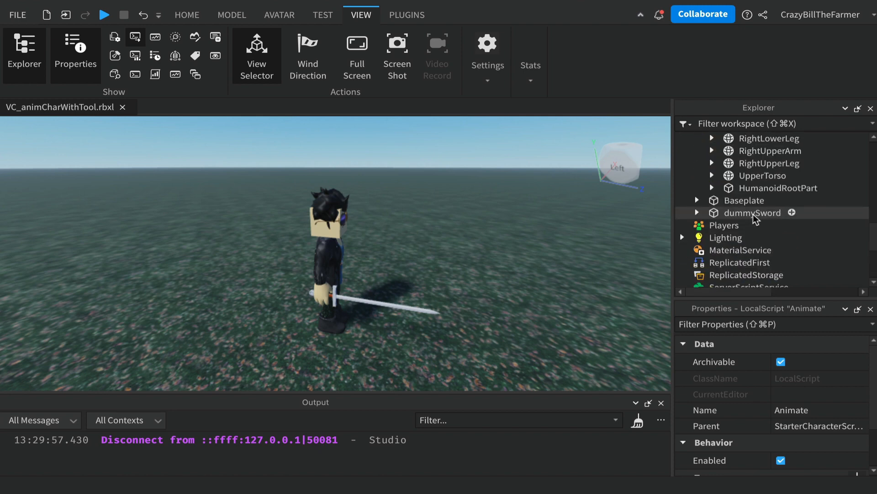
pyautogui.scroll(-5, 761, 224)
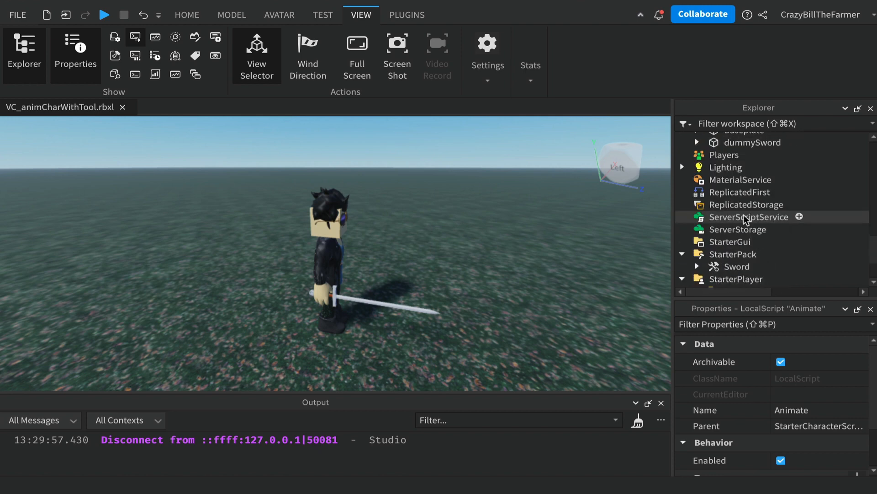
pyautogui.click(799, 216)
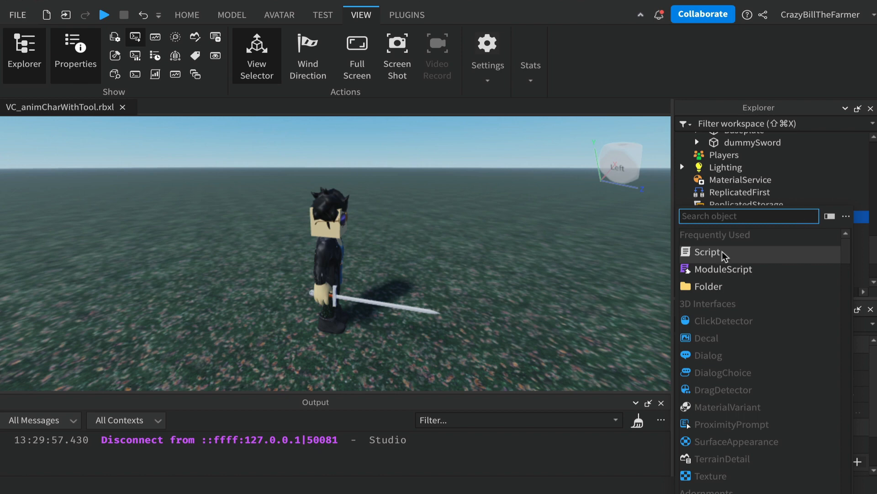
pyautogui.click(725, 254)
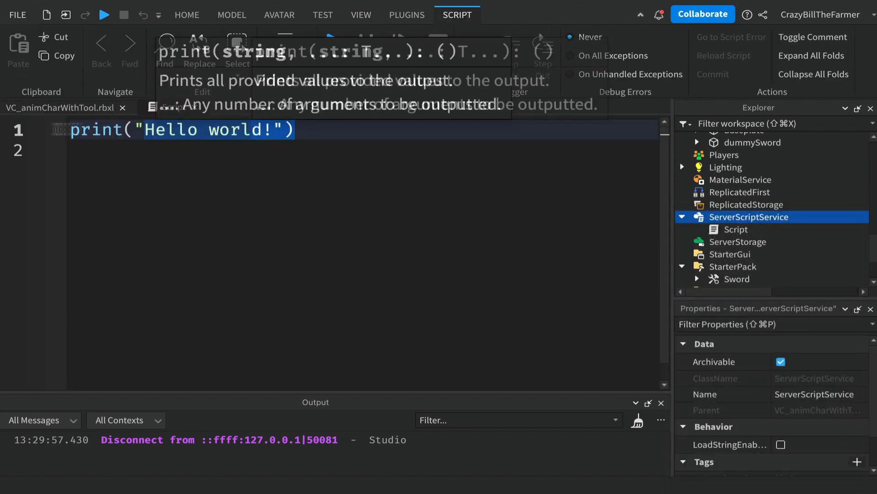
# Remove the default print line and declare local Players = game:GetService("Players") on line 4
pyautogui.click(15, 132)
pyautogui.press('BackSpace')
pyautogui.press('Return')
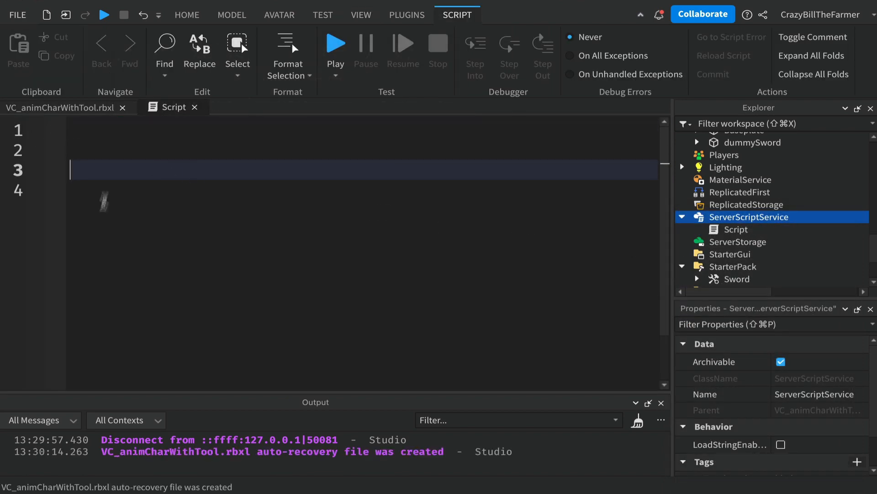
pyautogui.press('Return')
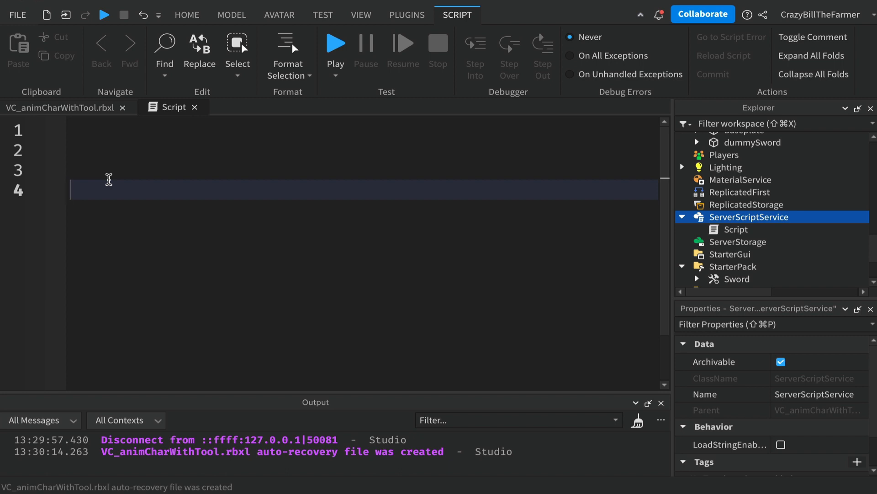
pyautogui.write('local Play')
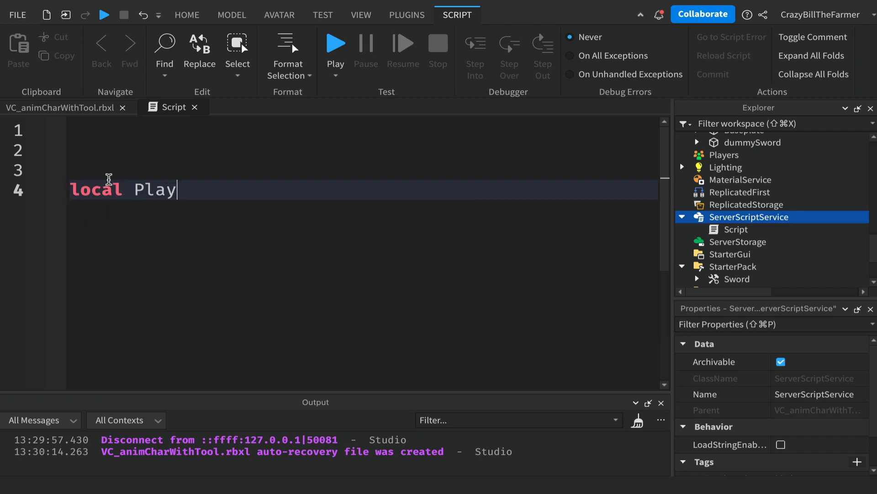
pyautogui.write('ers = game:Get')
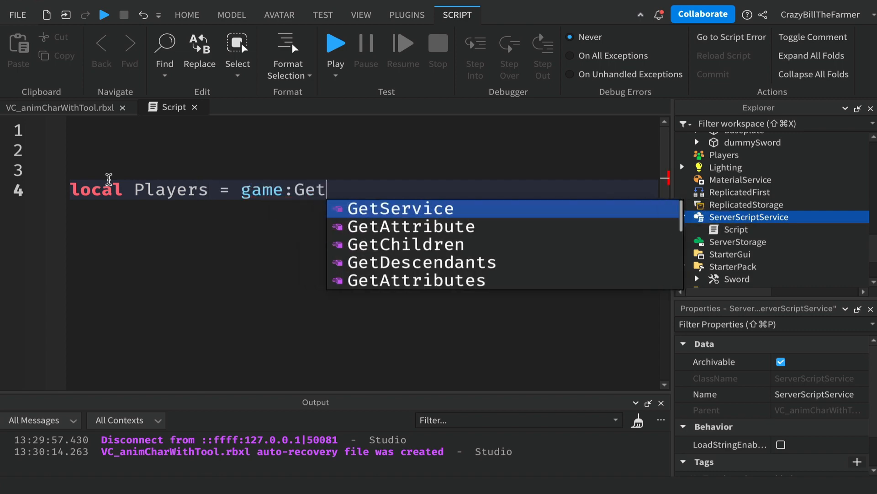
pyautogui.press('Tab')
pyautogui.write('"')
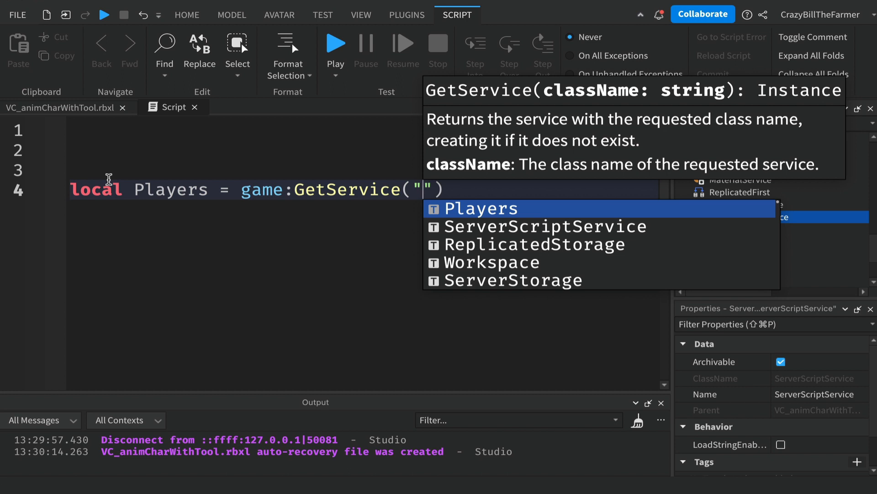
pyautogui.press('Tab')
pyautogui.press('End')
pyautogui.press('Return')
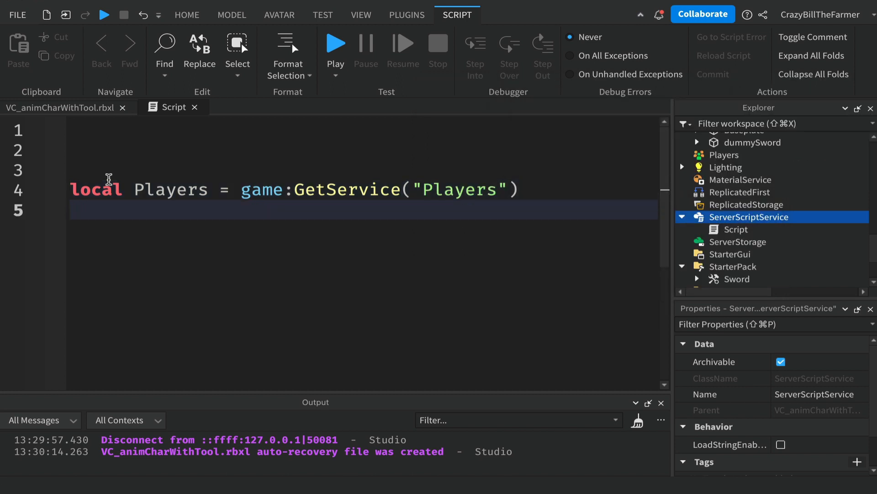
# Declare local toolNoneID = "rbxassetid://" on the line below the Players declaration
pyautogui.write('loca')
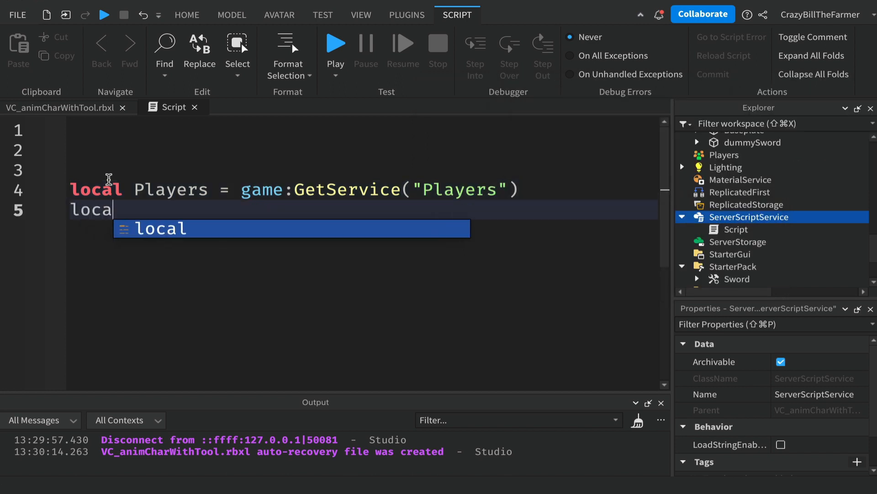
pyautogui.write('l tool')
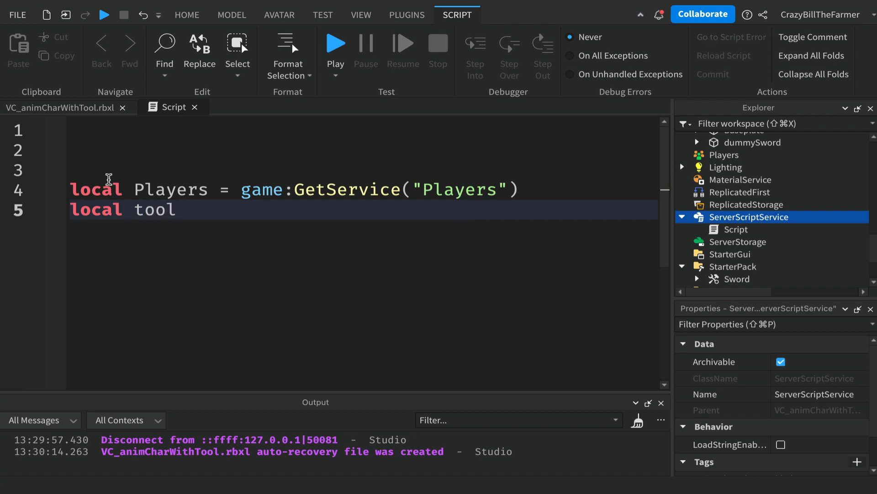
pyautogui.write('NoneId')
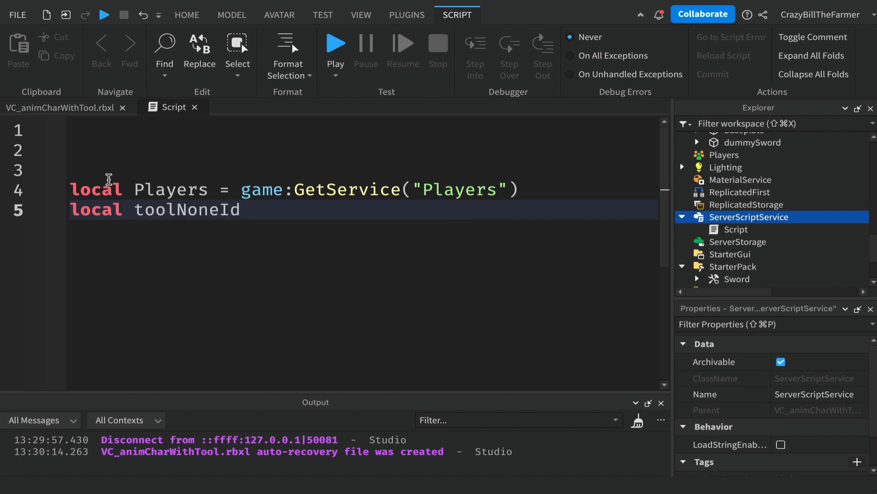
pyautogui.press('BackSpace')
pyautogui.write('D = "rbxasseti')
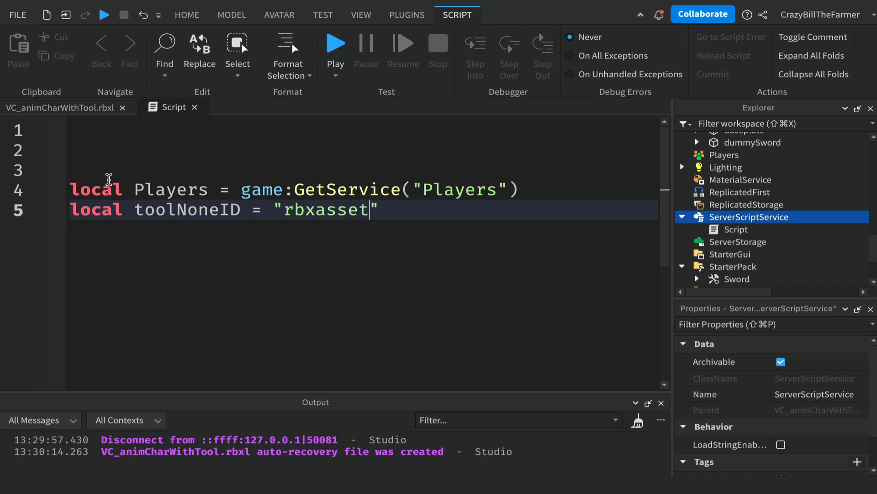
pyautogui.write('d://')
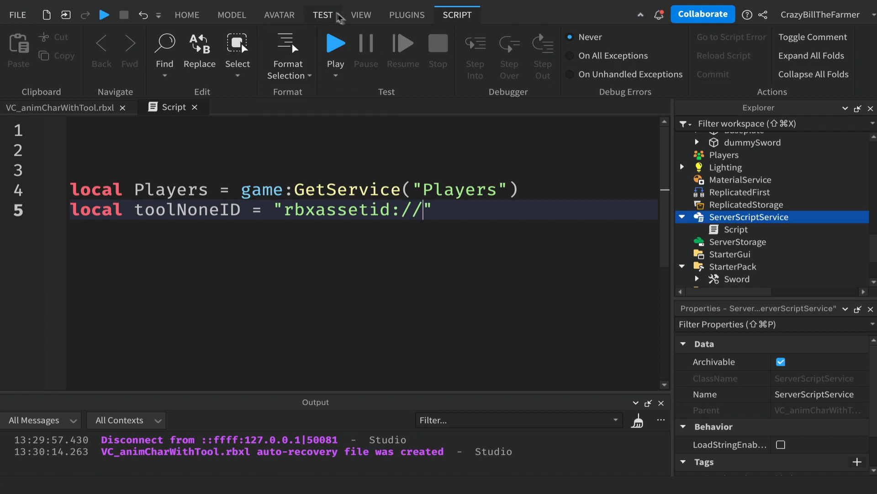
# Copy the asset ID of SwordIdleAnimation_Video from the Toolbox and paste it after rbxassetid:// in the toolNoneID string
pyautogui.click(186, 18)
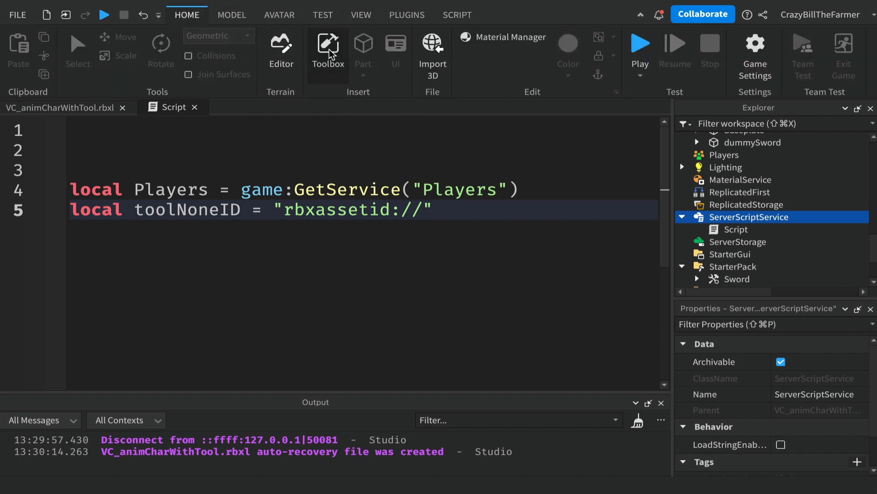
pyautogui.click(328, 50)
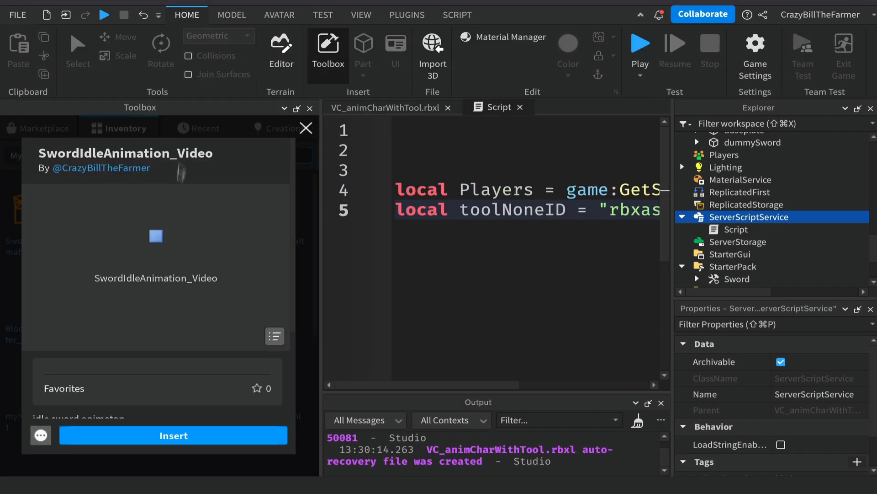
pyautogui.click(40, 441)
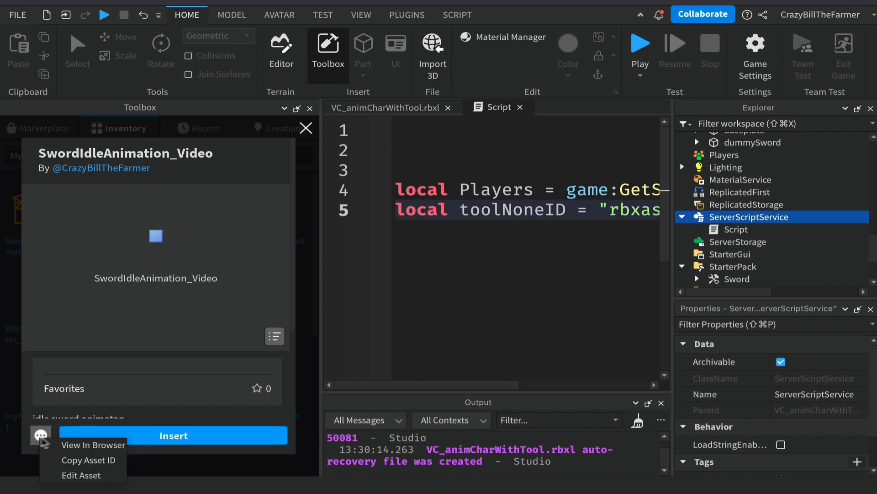
pyautogui.click(72, 460)
pyautogui.click(310, 109)
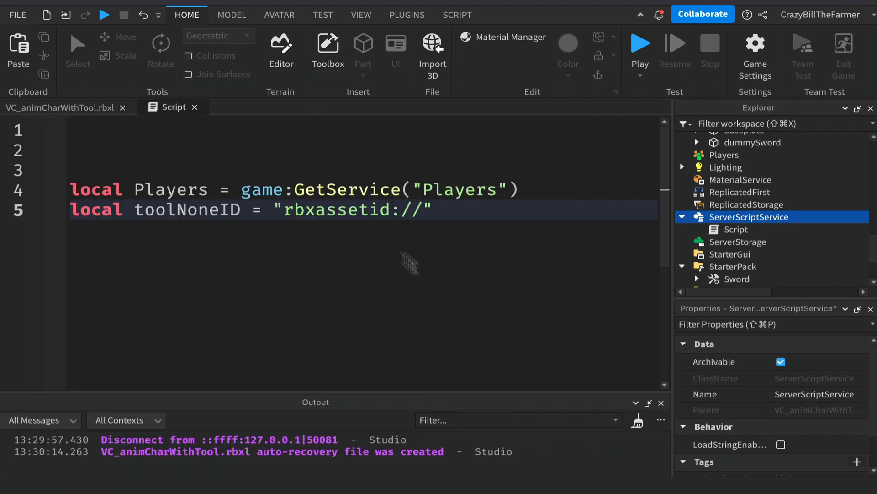
pyautogui.click(423, 209)
pyautogui.press('super+v')
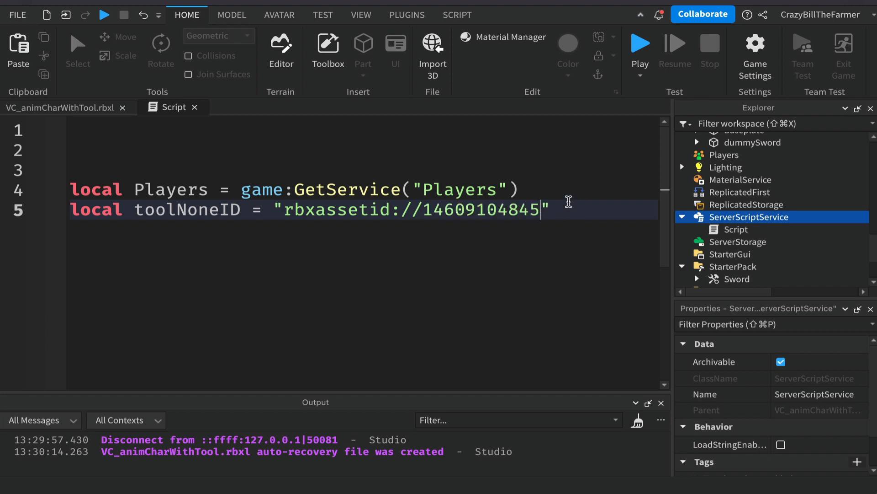
# Add the event connection Players.PlayerAdded:Connect() on line 9, leaving three blank lines above it
pyautogui.press('Return')
pyautogui.press('Return')
pyautogui.press('Return')
pyautogui.press('Return')
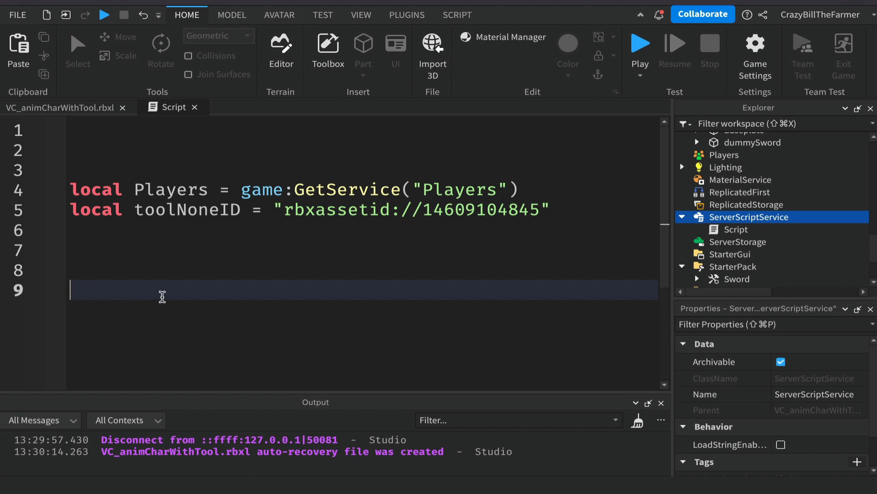
pyautogui.write('p')
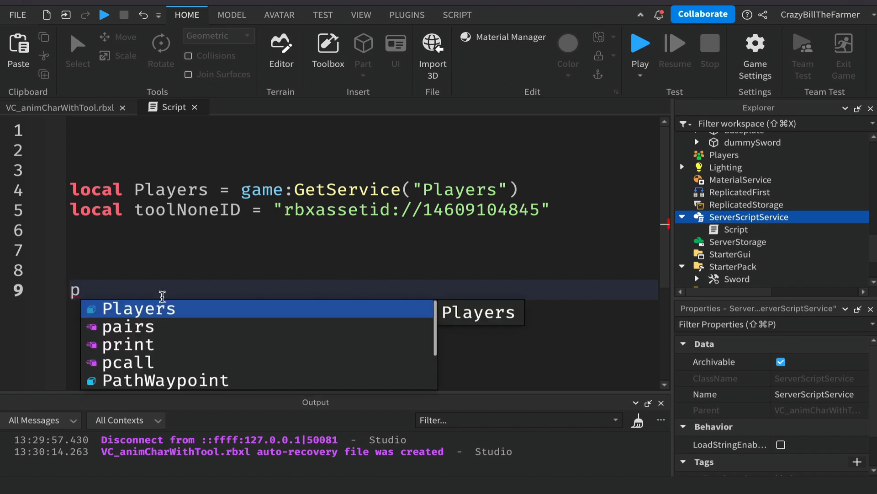
pyautogui.press('Tab')
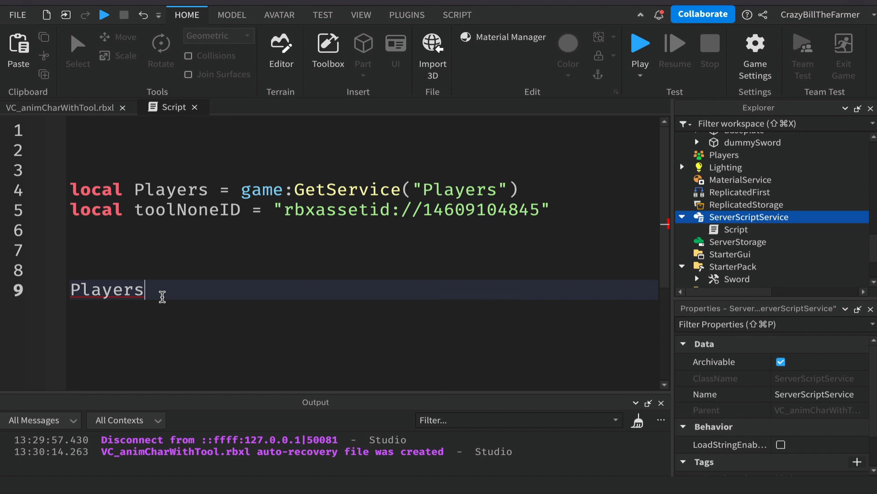
pyautogui.write('.Pl')
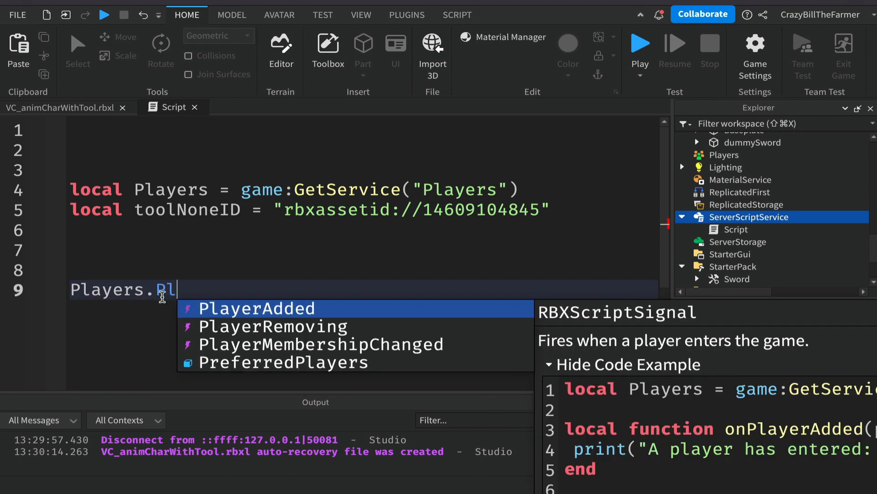
pyautogui.press('Tab')
pyautogui.write(':')
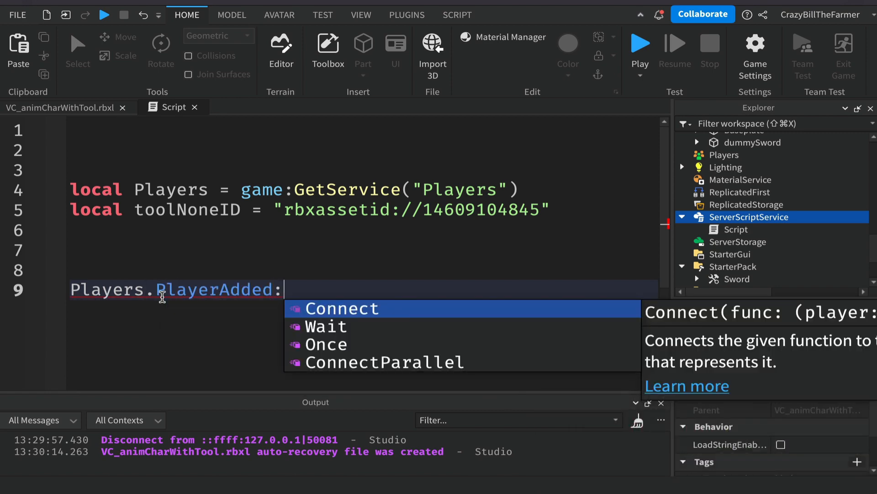
pyautogui.press('Tab')
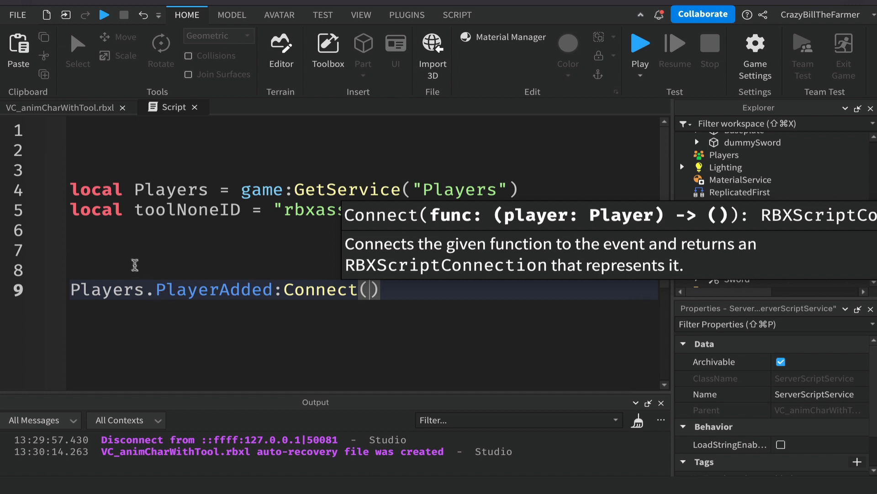
# Define an empty local function OnPlayerAdded(player) on line 7, above the PlayerAdded connection
pyautogui.click(111, 243)
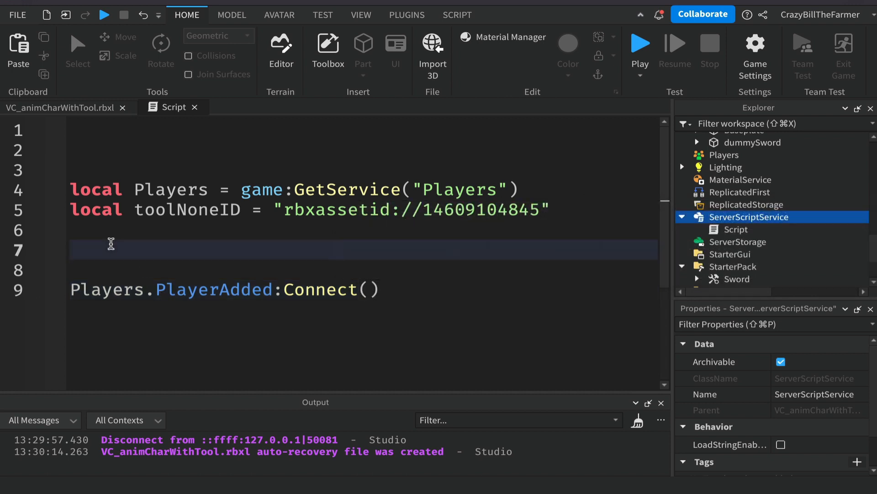
pyautogui.write('local function')
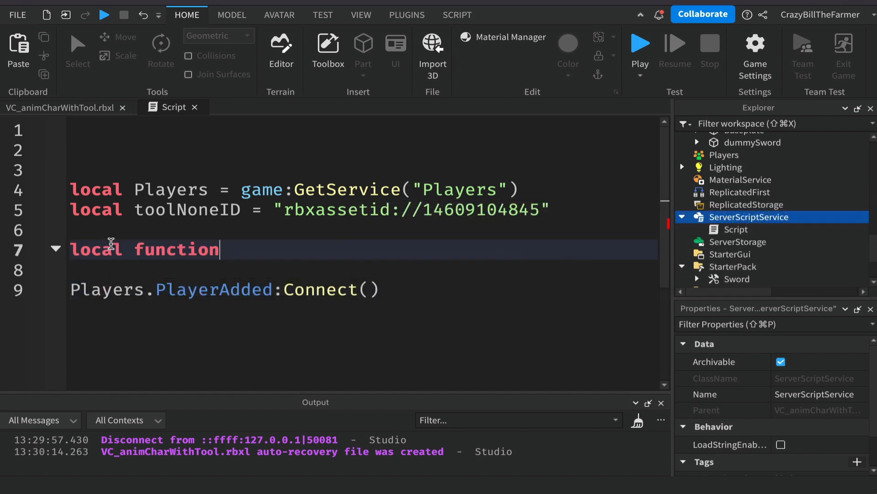
pyautogui.write(' OnPlayer')
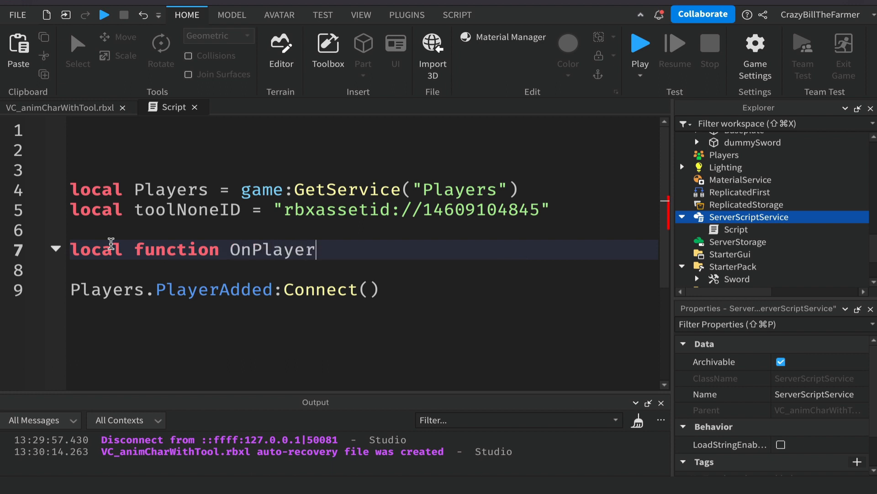
pyautogui.write('Added')
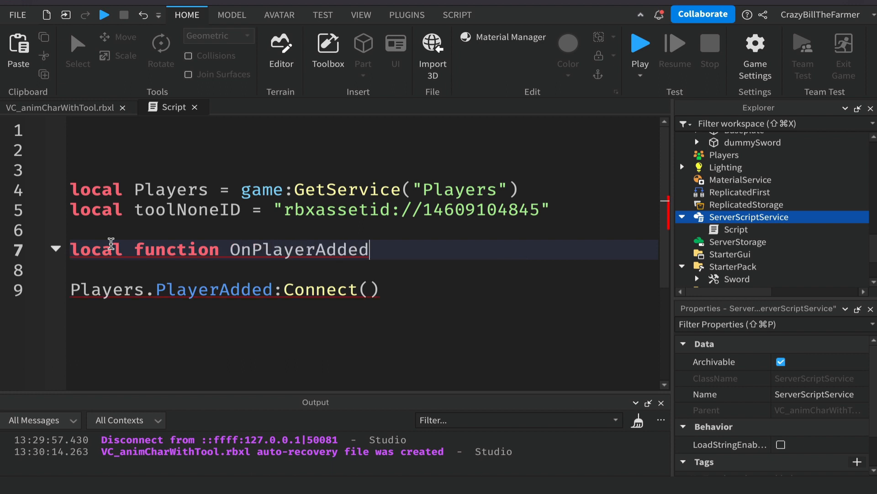
pyautogui.write('(playert')
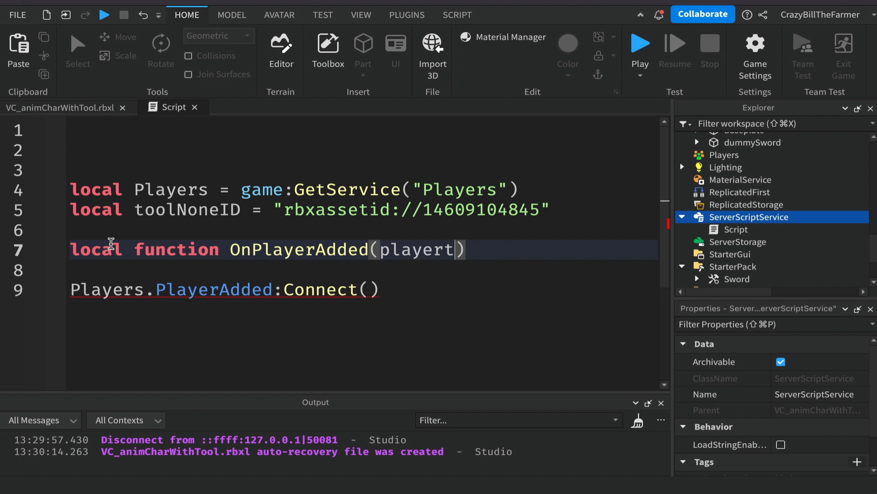
pyautogui.press('BackSpace')
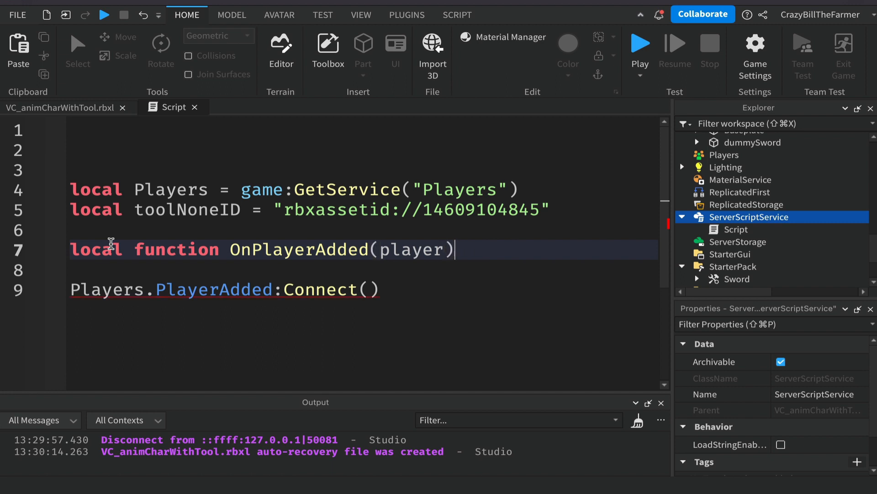
pyautogui.press('Return')
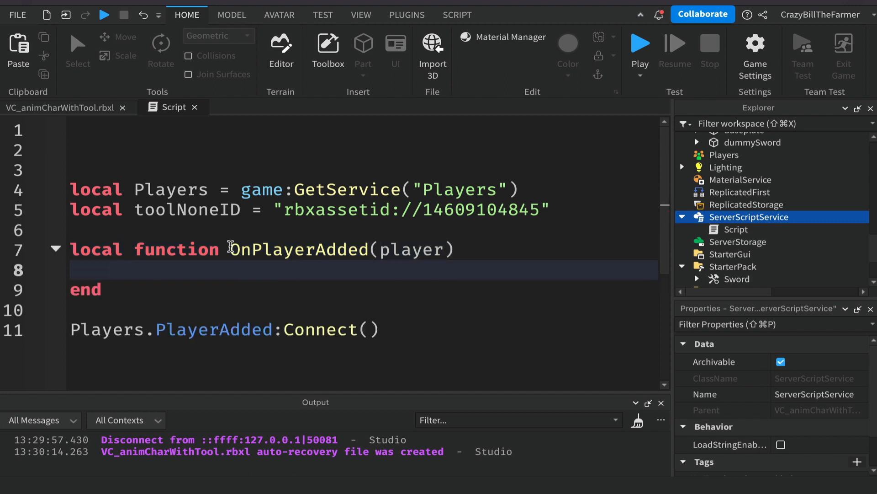
# Copy the function name OnPlayerAdded into the parentheses of the Players.PlayerAdded:Connect() call
pyautogui.moveTo(229, 249); pyautogui.dragTo(367, 249)
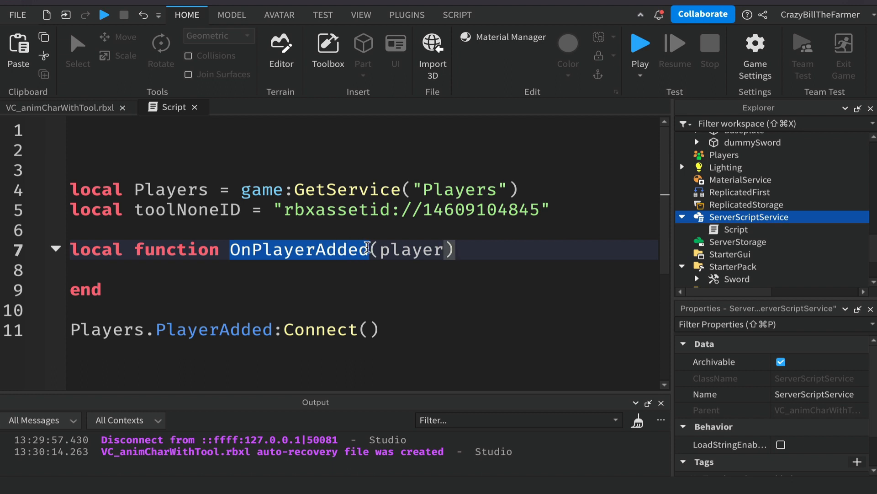
pyautogui.press('super+c')
pyautogui.click(370, 332)
pyautogui.press('super+v')
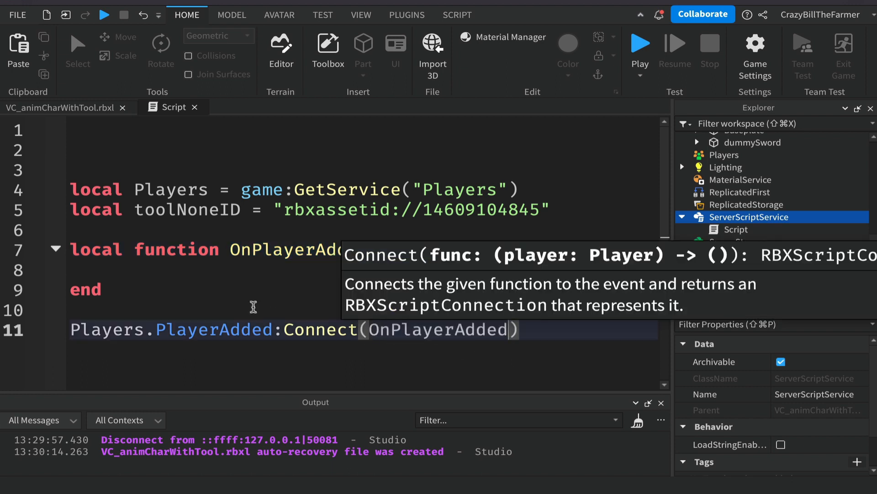
# Add blank lines above OnPlayerAdded and define an empty local function OnCharacterAdded(character) on line 7
pyautogui.click(211, 274)
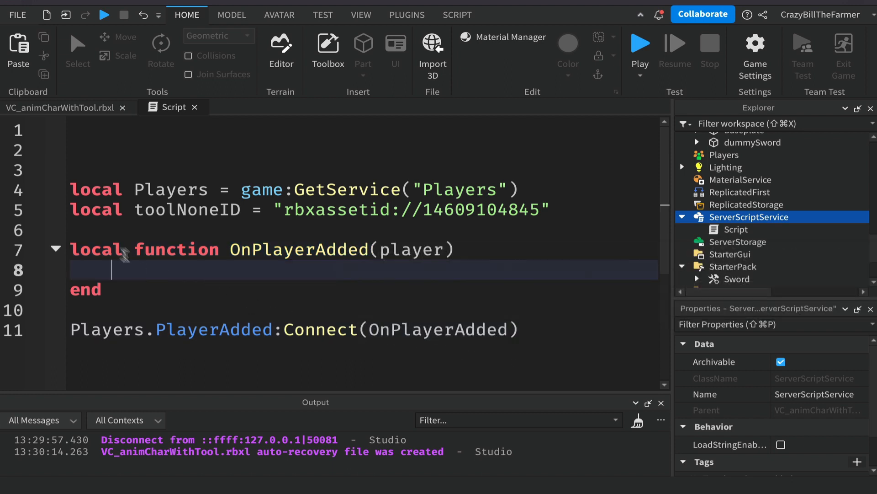
pyautogui.click(103, 233)
pyautogui.press('Return')
pyautogui.press('Return')
pyautogui.press('Return')
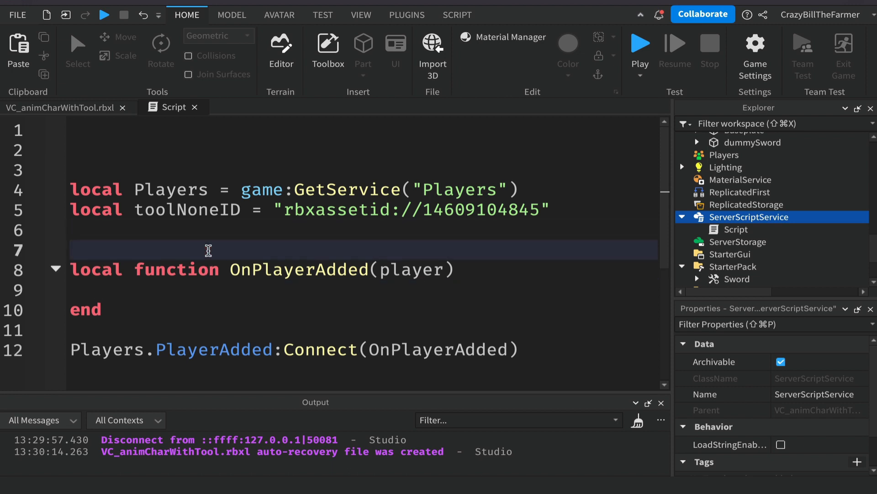
pyautogui.press('Up')
pyautogui.press('Up')
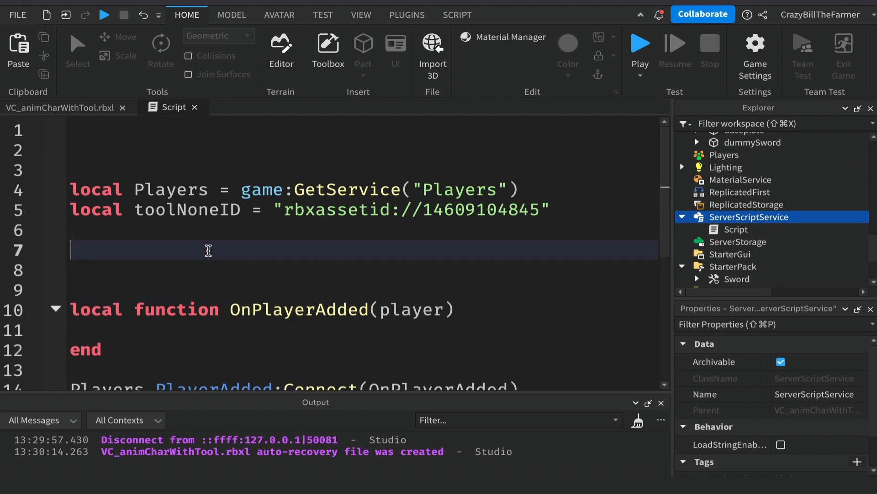
pyautogui.write('local function')
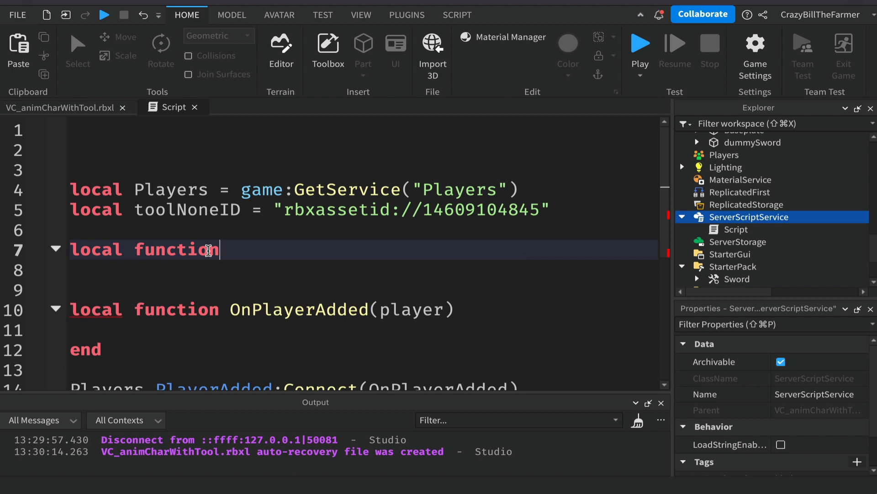
pyautogui.write(' OnCharacter')
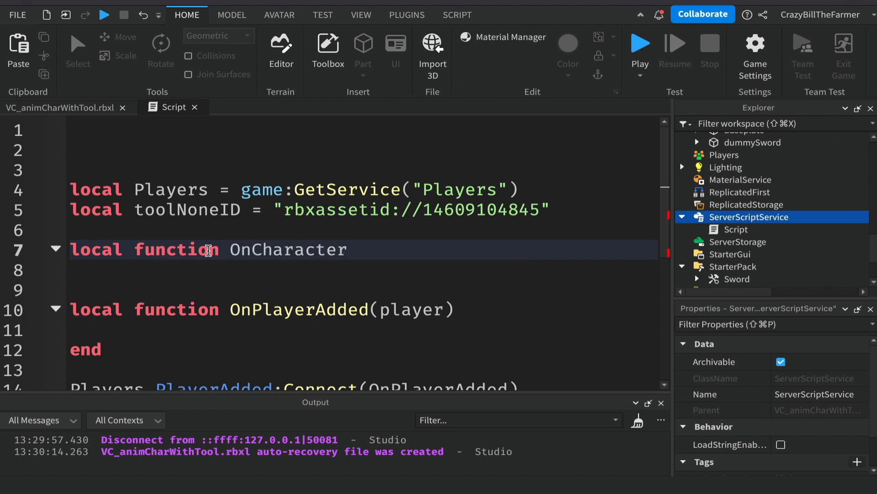
pyautogui.write('Added(charac')
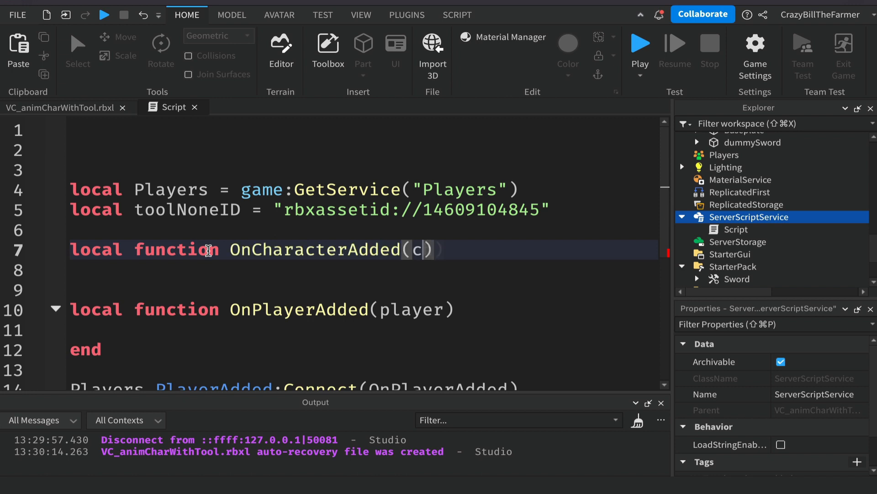
pyautogui.write('ter)')
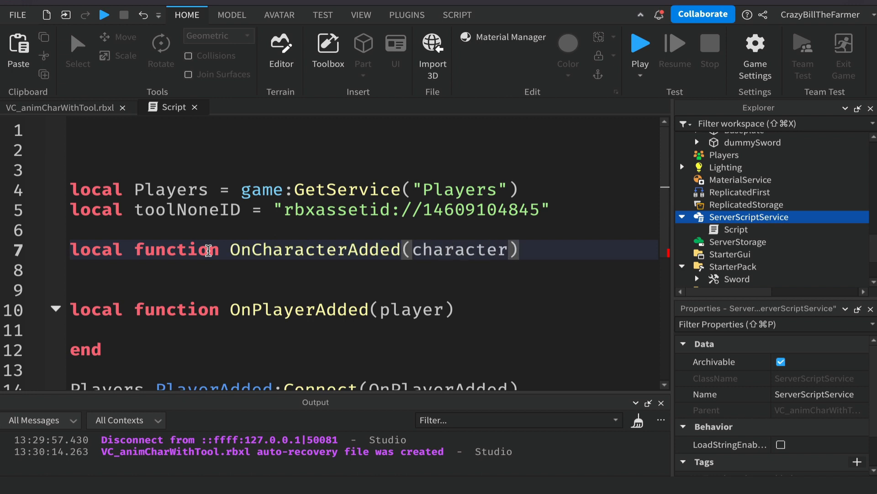
pyautogui.press('Return')
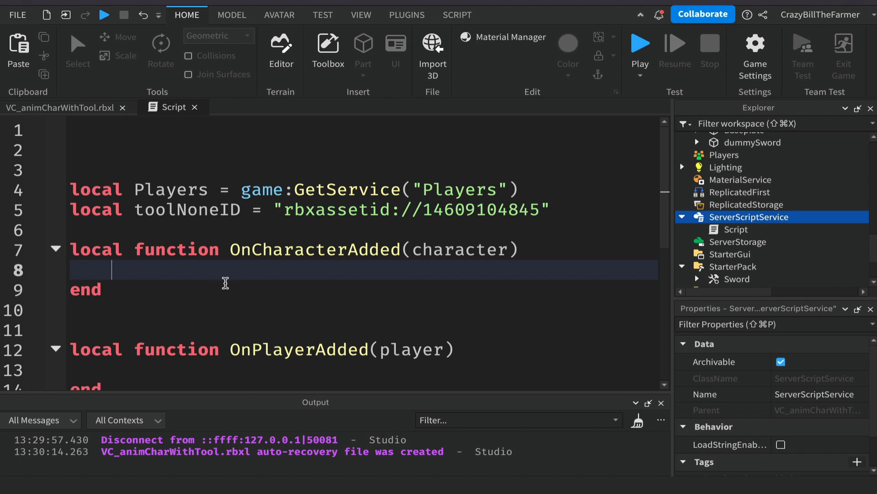
# Inside OnPlayerAdded, add the event connection player.CharacterAppearanceLoaded:Connect()
pyautogui.scroll(-2, 226, 282)
pyautogui.scroll(1, 224, 283)
pyautogui.click(160, 315)
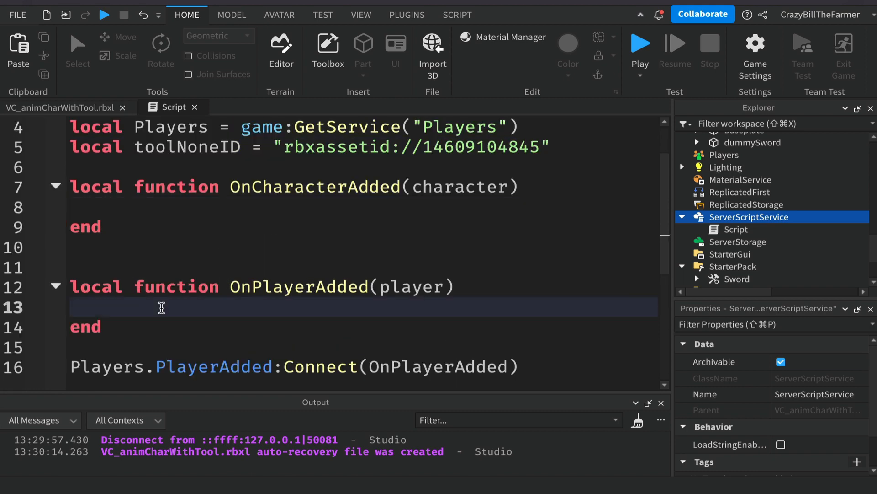
pyautogui.write('pl')
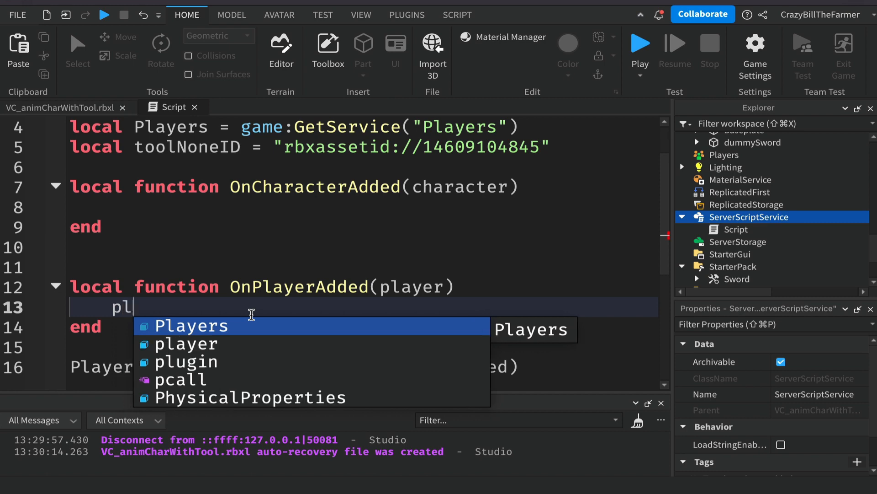
pyautogui.write('ayer.Char')
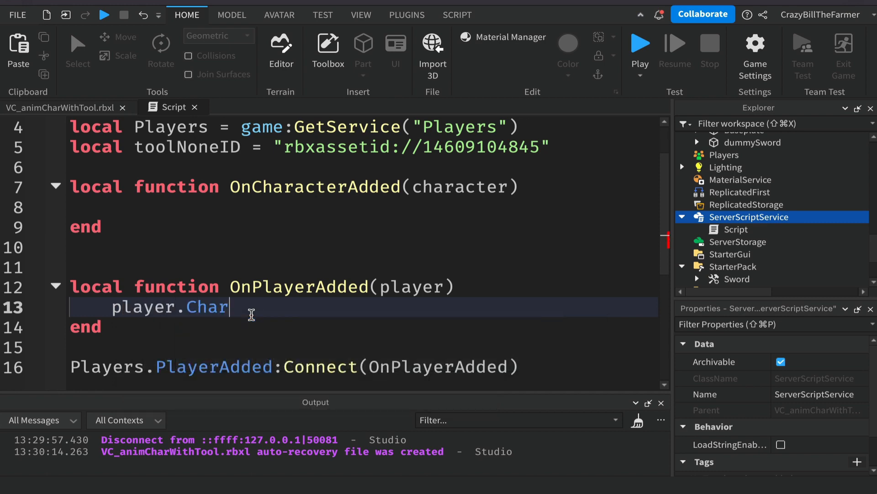
pyautogui.write('actert')
pyautogui.press('BackSpace')
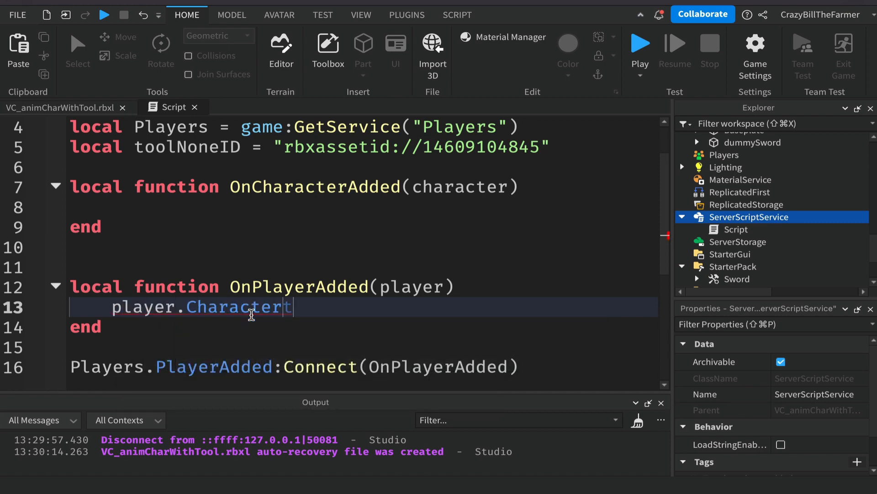
pyautogui.write('AppearanceL')
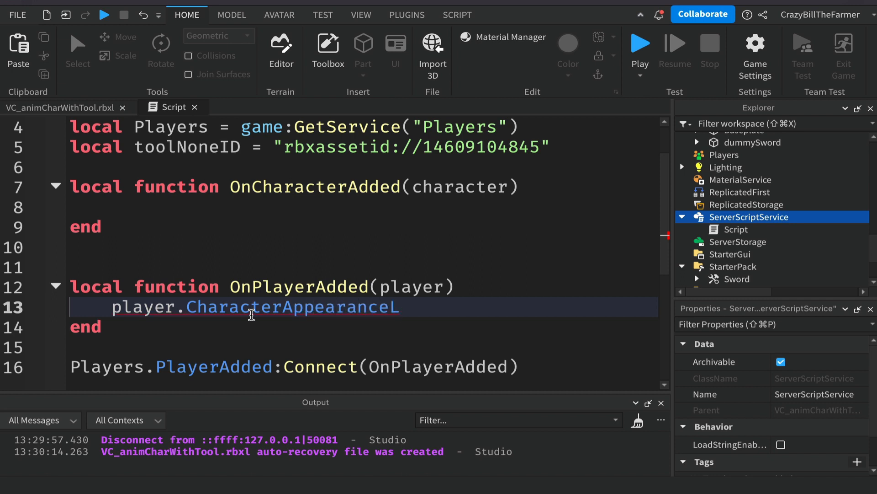
pyautogui.write('oaded:Con')
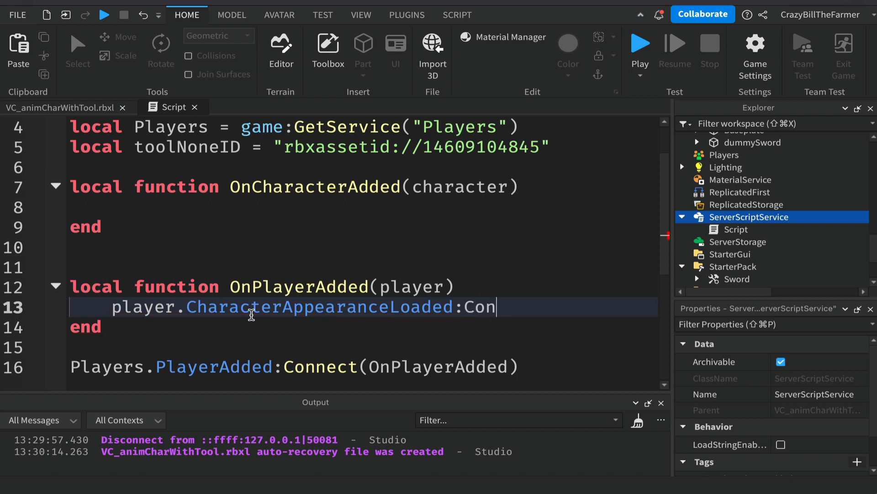
pyautogui.write('onnect')
pyautogui.press('BackSpace')
pyautogui.press('BackSpace')
pyautogui.press('BackSpace')
pyautogui.press('BackSpace')
pyautogui.press('BackSpace')
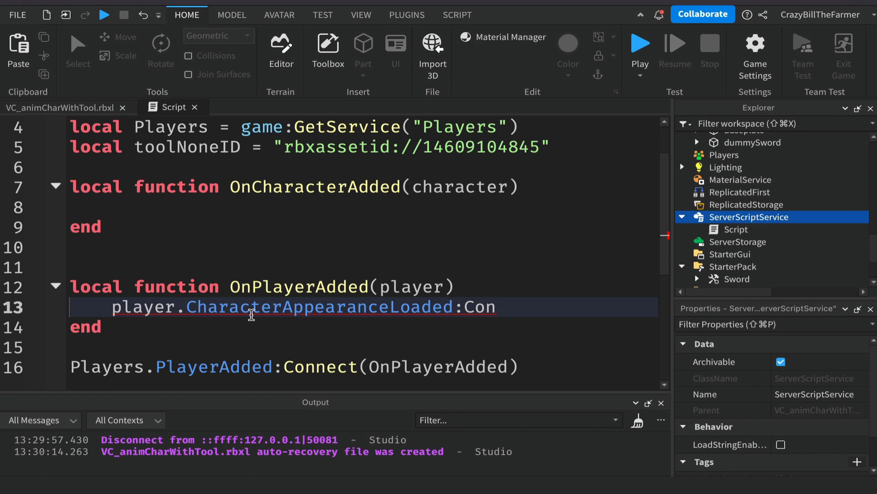
pyautogui.write('nect(')
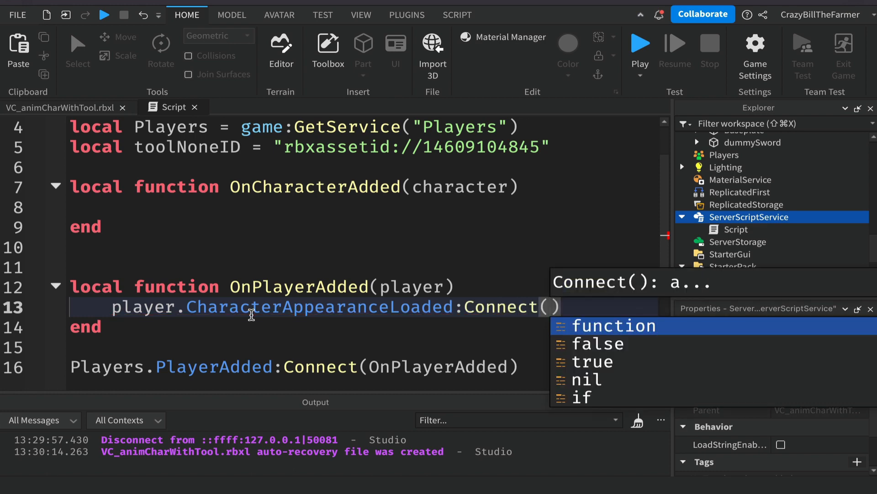
# Copy the function name OnCharacterAdded into the parentheses of the CharacterAppearanceLoaded:Connect() call
pyautogui.moveTo(231, 187); pyautogui.dragTo(399, 186)
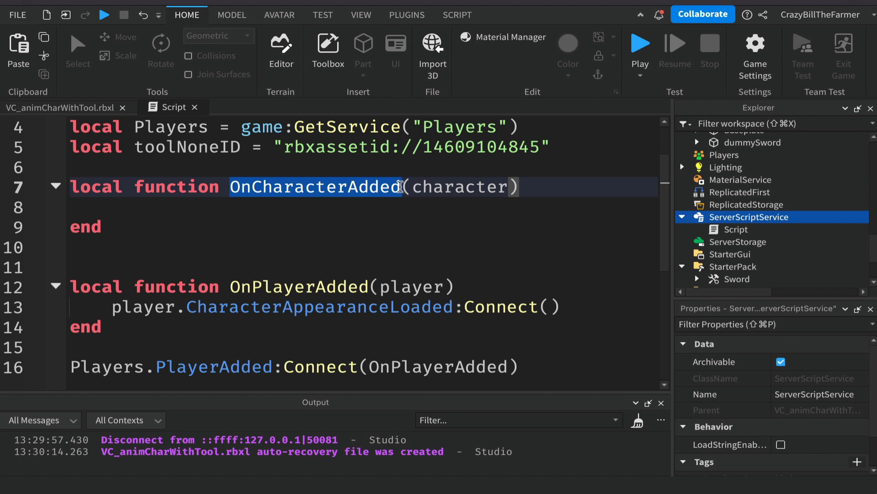
pyautogui.hotkey('ctrl', 'c')
pyautogui.click(554, 307)
pyautogui.hotkey('ctrl', 'v')
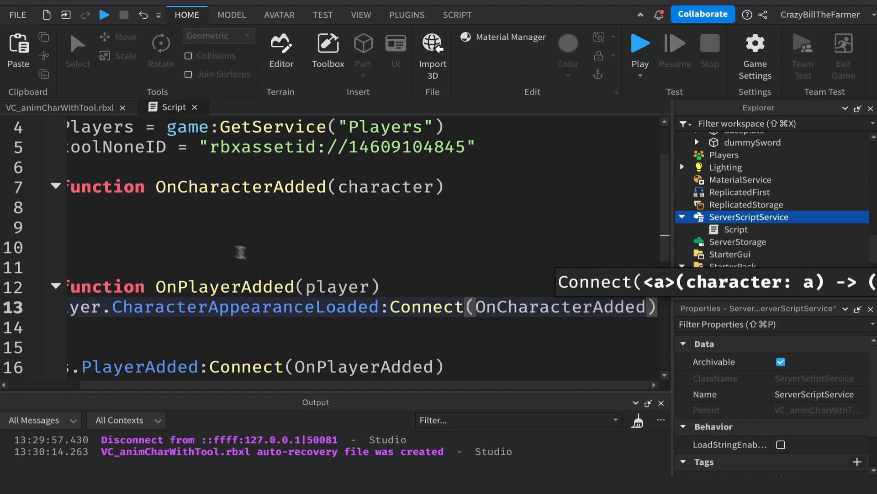
# Inside OnCharacterAdded, declare local humanoid = character:WaitForChild("Humanoid")
pyautogui.click(164, 208)
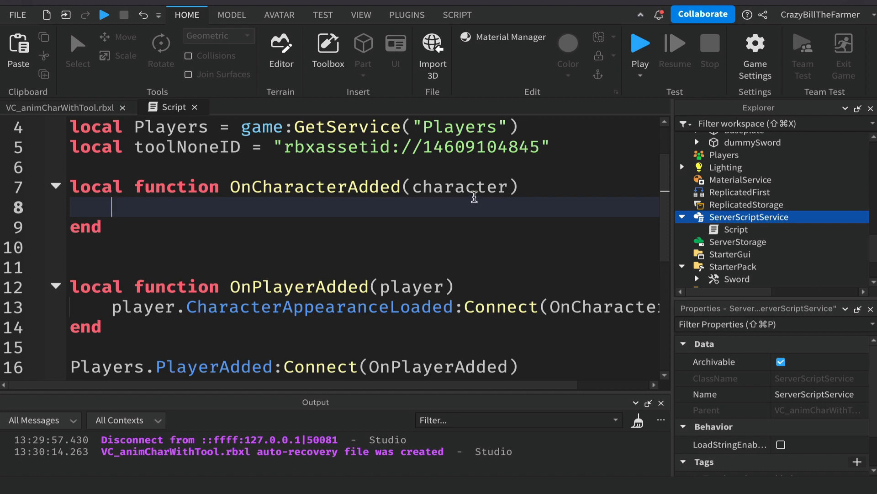
pyautogui.write('local human')
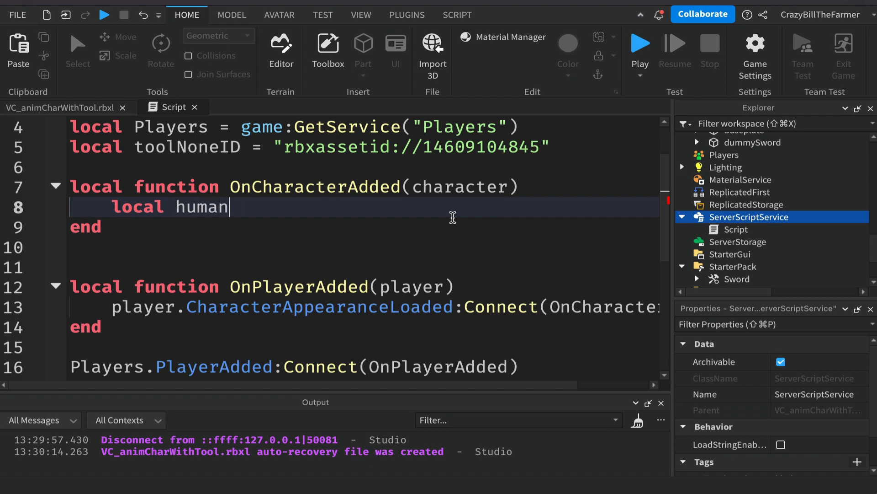
pyautogui.write('oid = character')
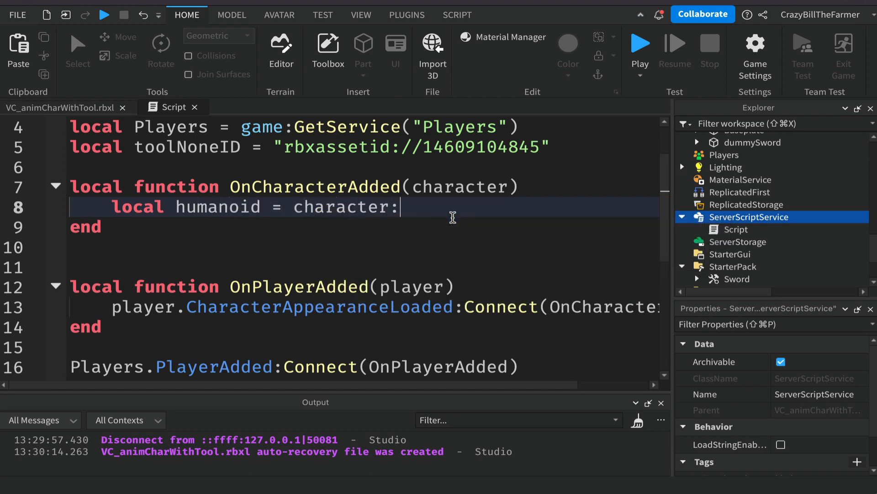
pyautogui.write(':WaitFor')
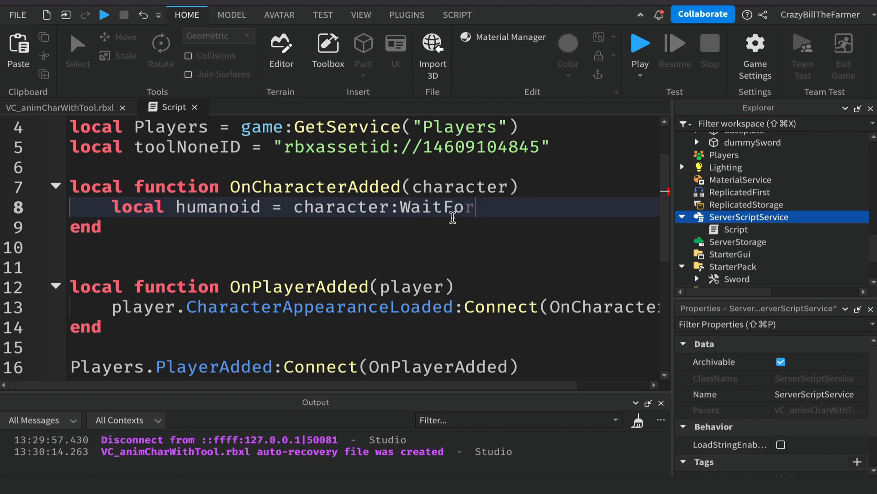
pyautogui.write('Child(')
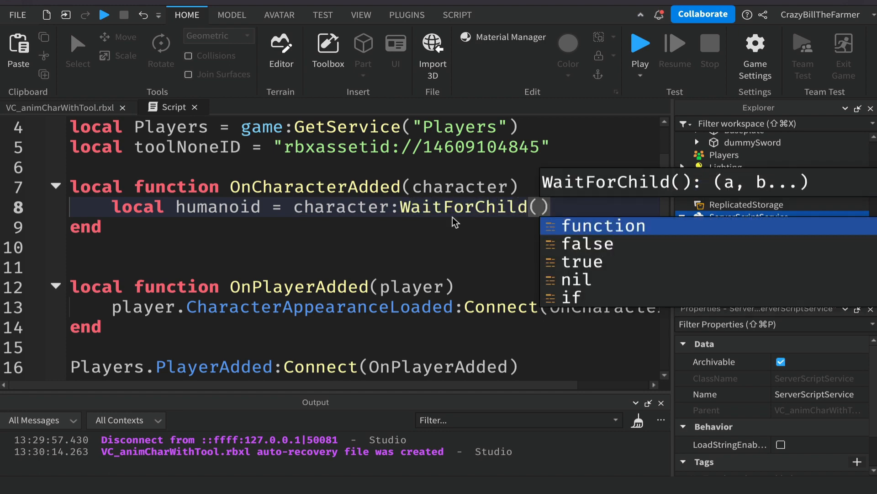
pyautogui.write('"Huna')
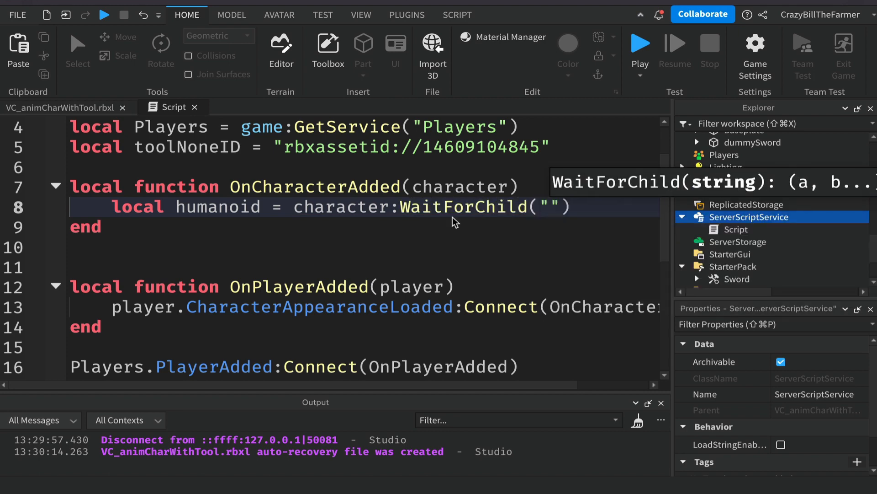
pyautogui.press('BackSpace')
pyautogui.press('BackSpace')
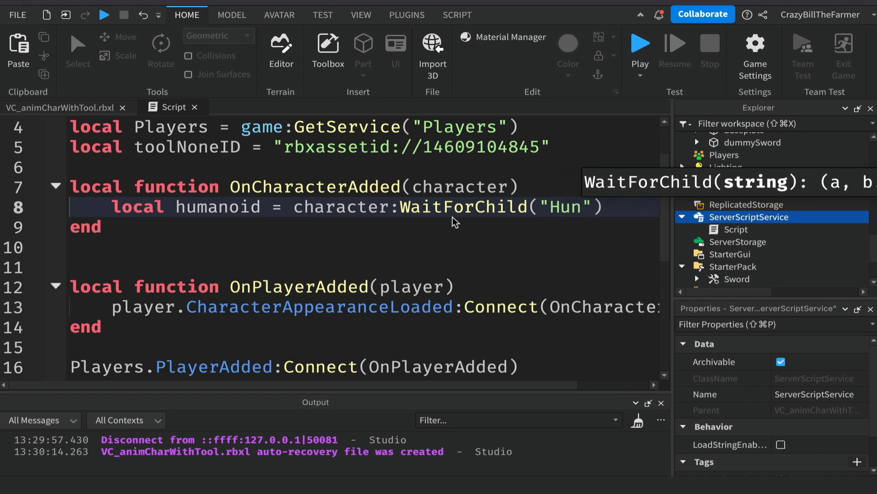
pyautogui.write('mani')
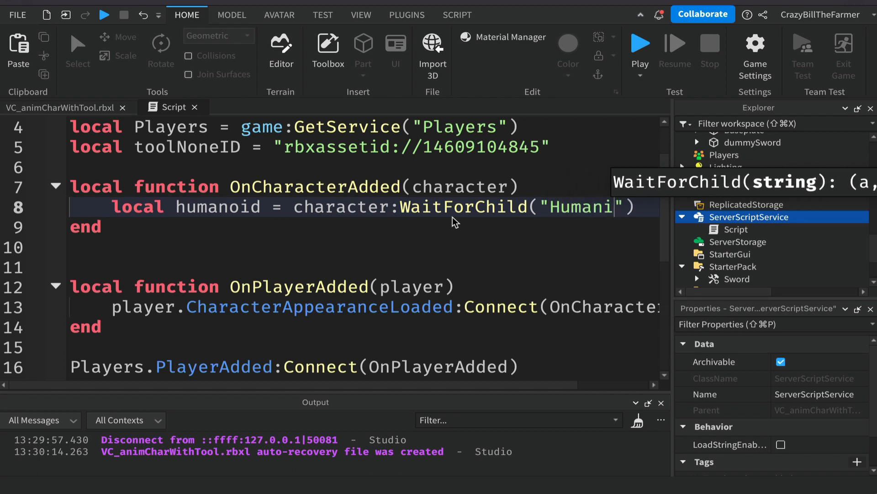
pyautogui.press('BackSpace')
pyautogui.write('oid"')
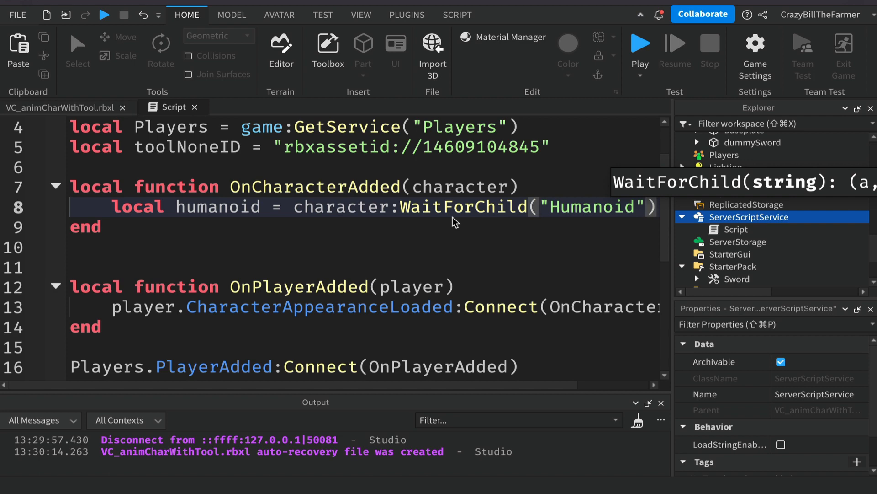
# Below the humanoid line, declare local animateScript = character:WaitForChild("Animate")
pyautogui.press('End')
pyautogui.press('Return')
pyautogui.write('l')
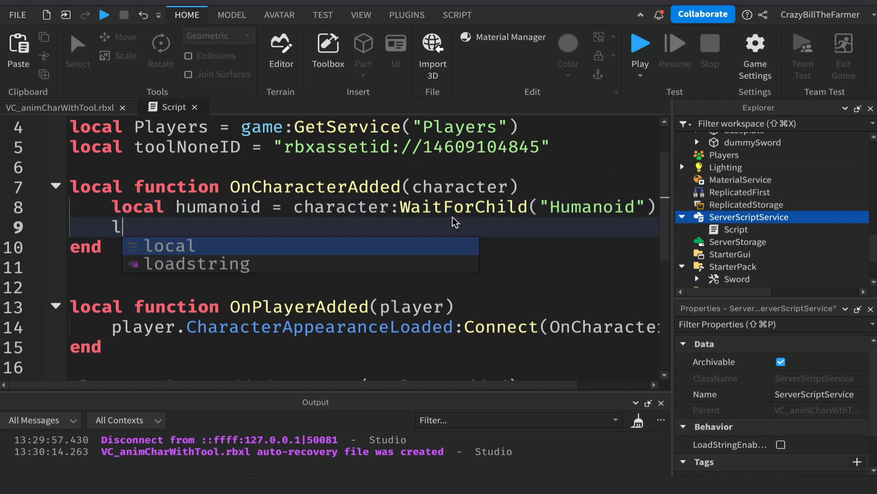
pyautogui.write('ocal animae')
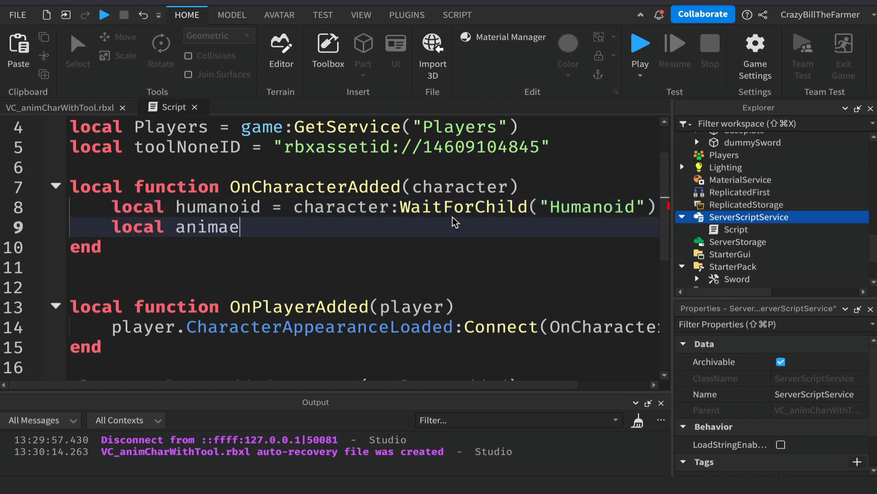
pyautogui.press('BackSpace')
pyautogui.write('teScript =')
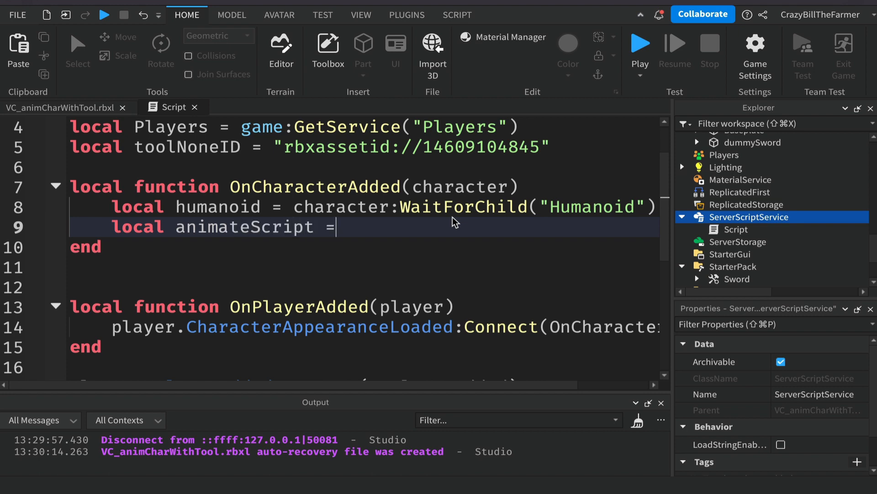
pyautogui.write('c ha')
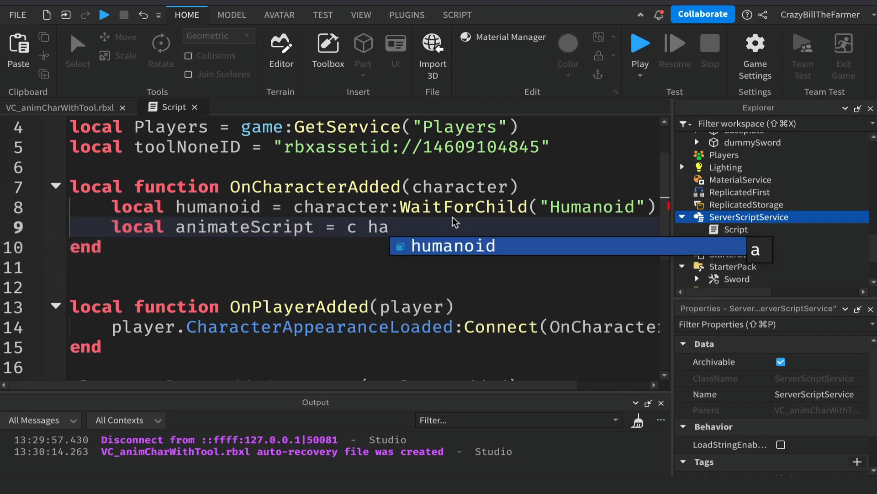
pyautogui.press('BackSpace')
pyautogui.press('BackSpace')
pyautogui.press('BackSpace')
pyautogui.write('ch')
pyautogui.press('BackSpace')
pyautogui.press('BackSpace')
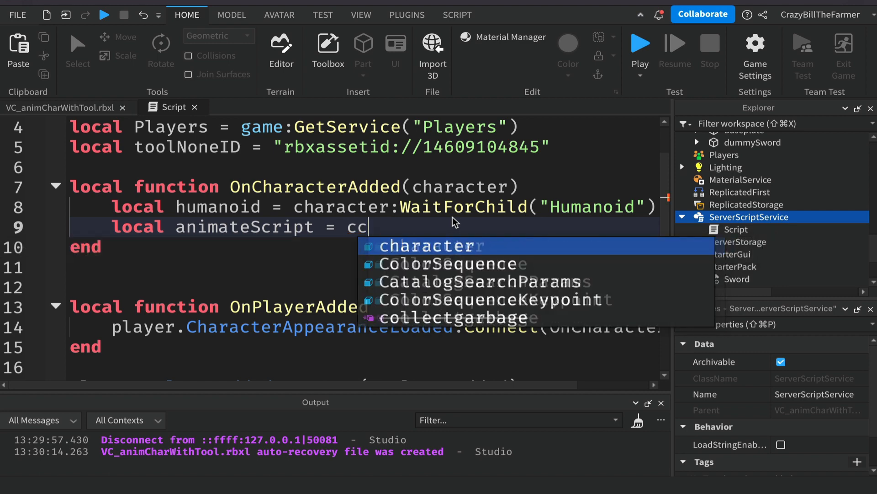
pyautogui.write('haracter')
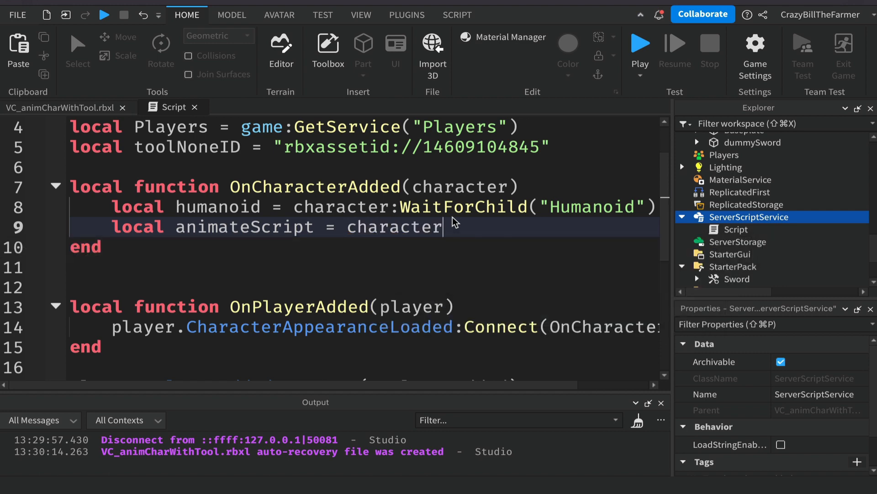
pyautogui.write(':')
pyautogui.press('Tab')
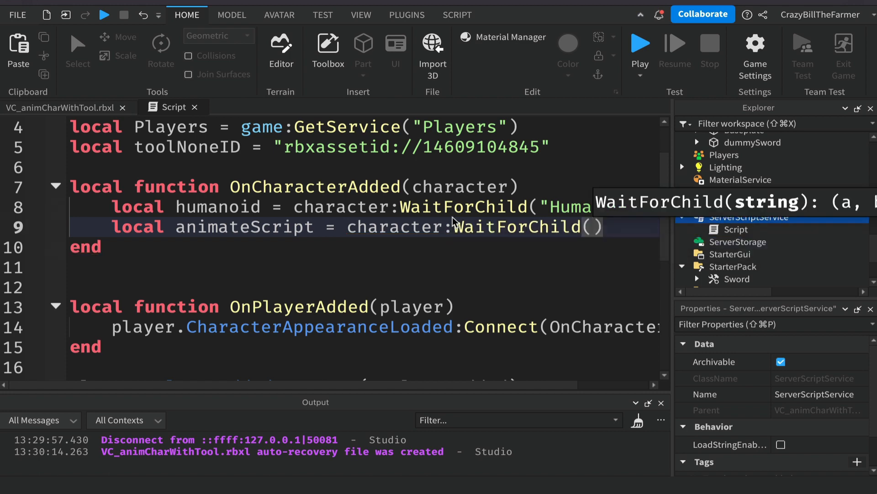
pyautogui.write('"')
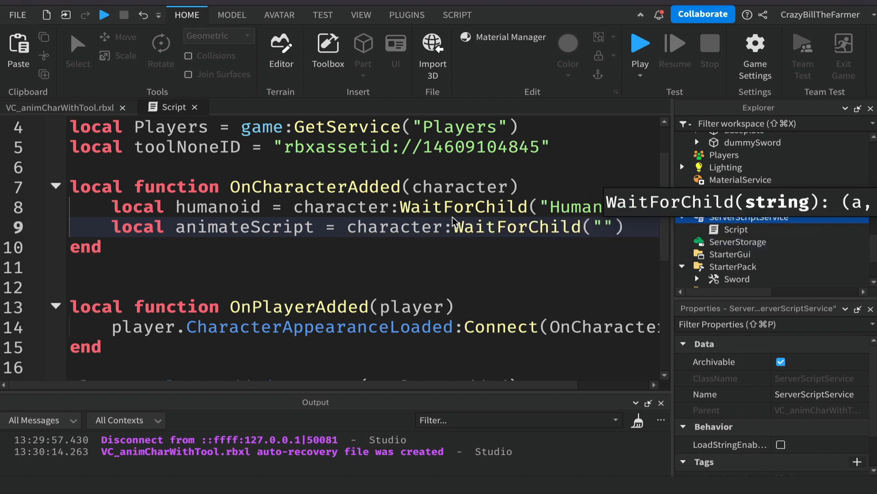
pyautogui.write('Animate')
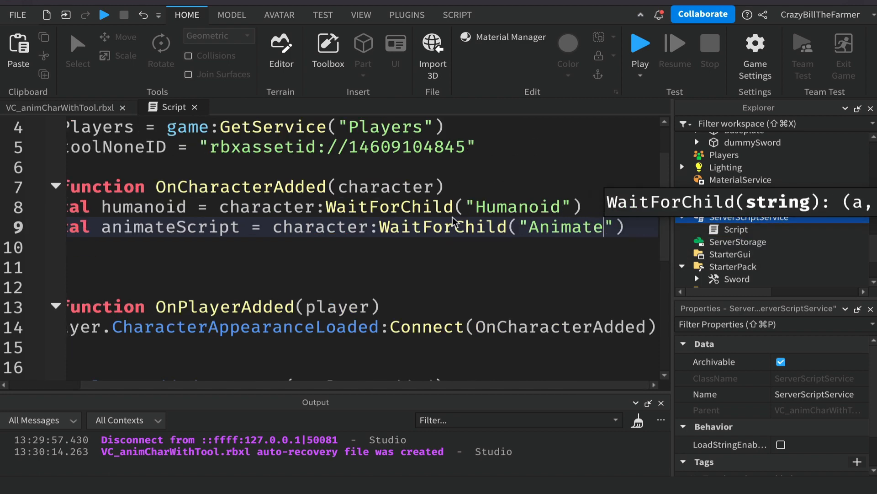
# On a new line in OnCharacterAdded, assign toolNoneID to animateScript.toolnone.ToolNoneAnim.AnimationId
pyautogui.press('End')
pyautogui.press('Return')
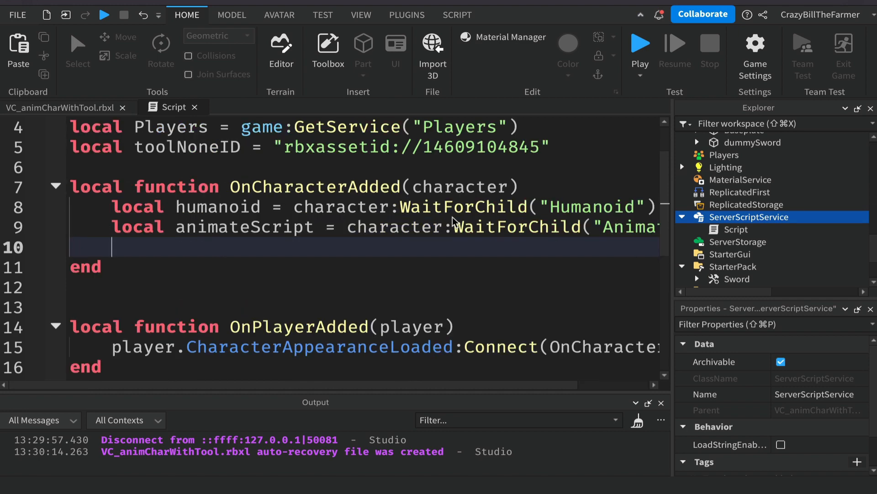
pyautogui.write('anim')
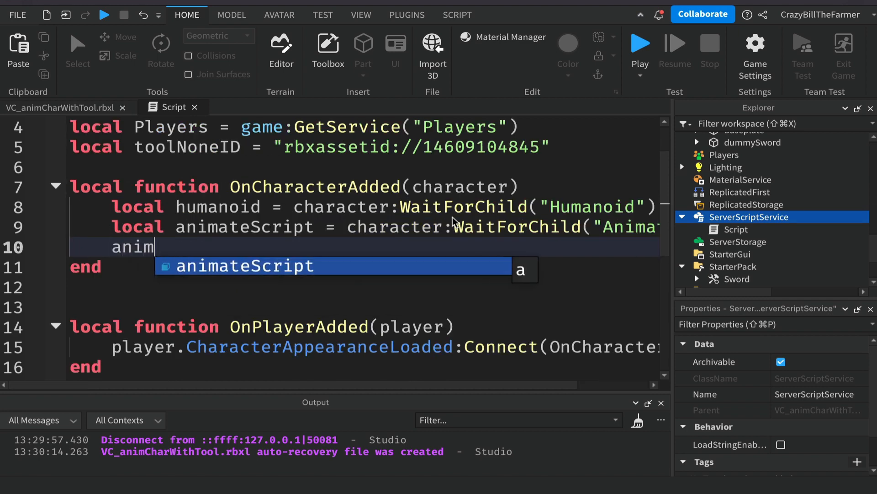
pyautogui.press('Tab')
pyautogui.write('.')
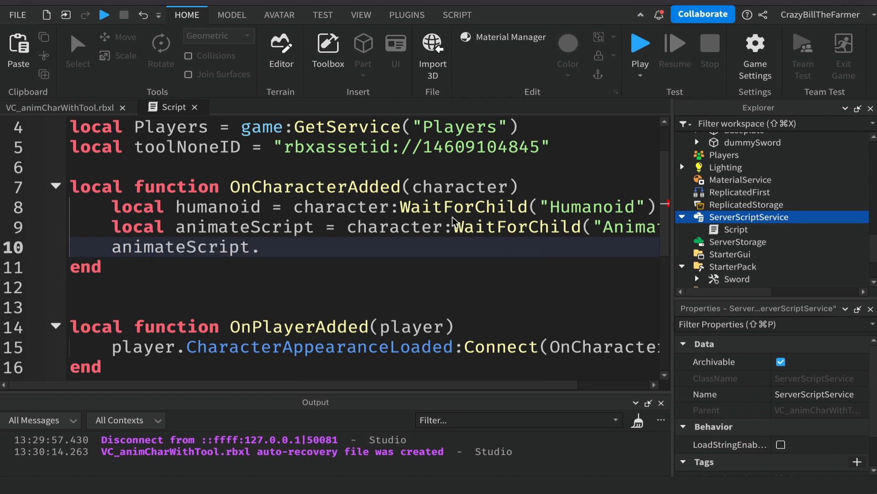
pyautogui.write('toolnone.')
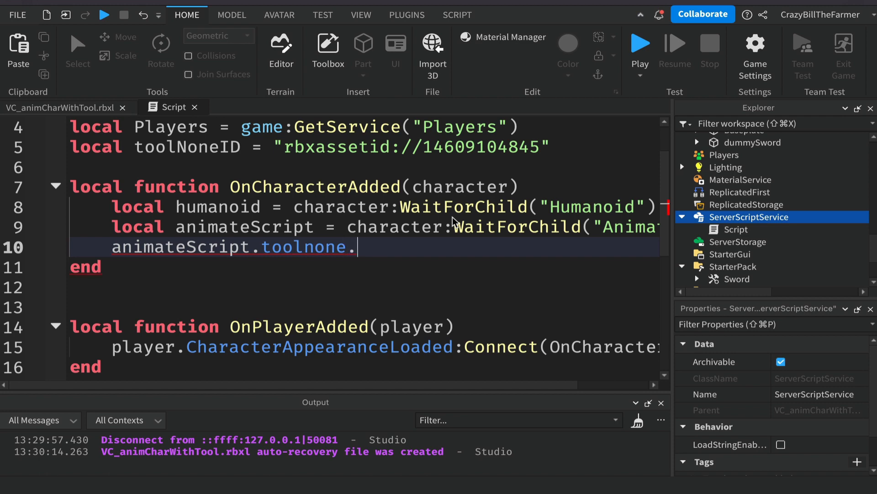
pyautogui.write('ToolNoneAnim')
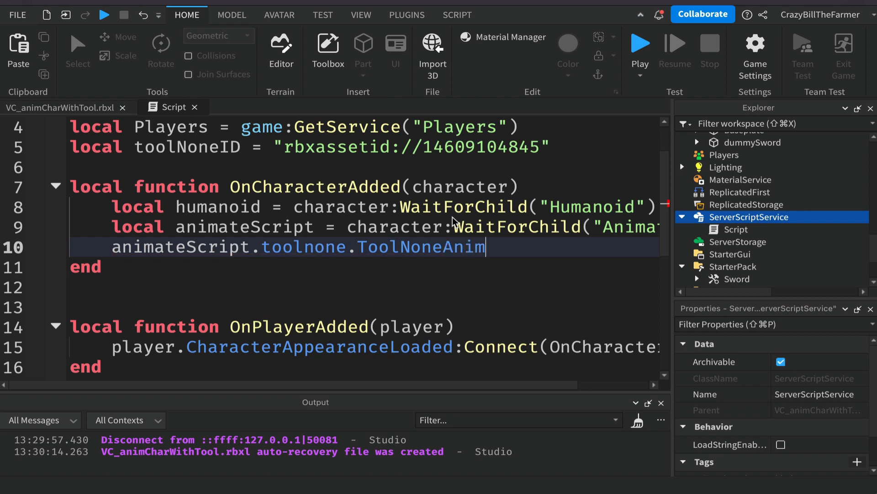
pyautogui.write('.AnimationId =')
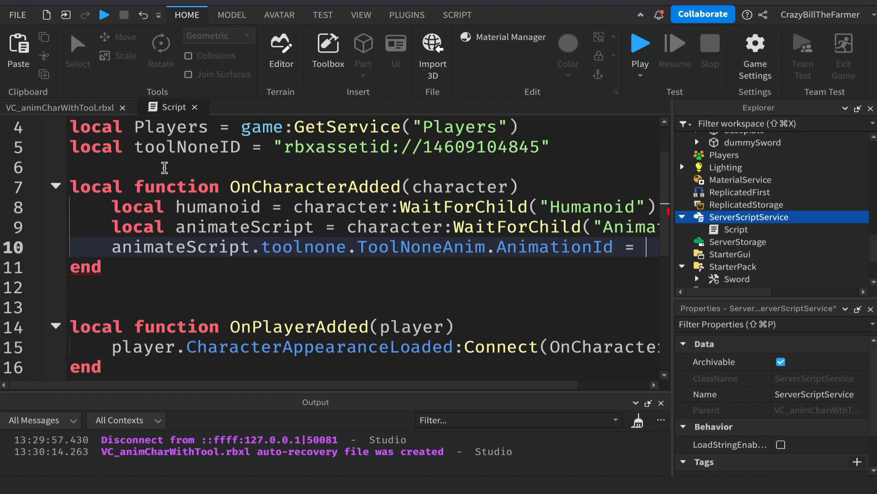
pyautogui.write('too')
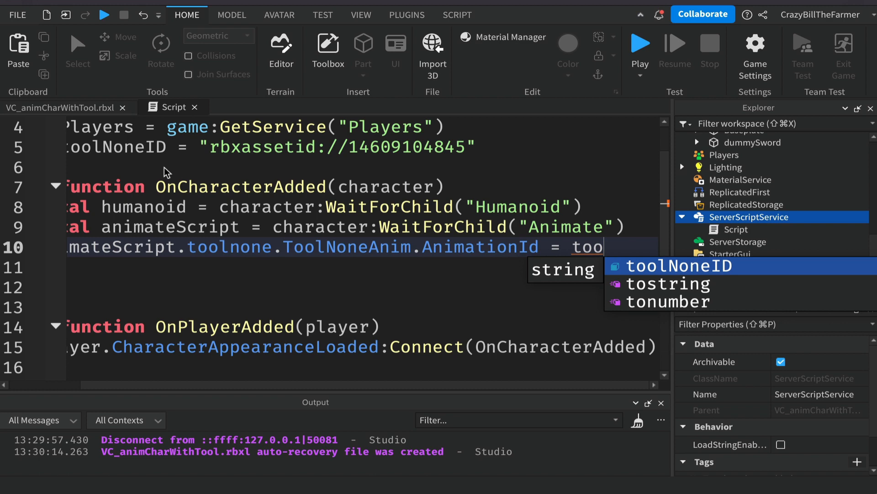
pyautogui.press('Tab')
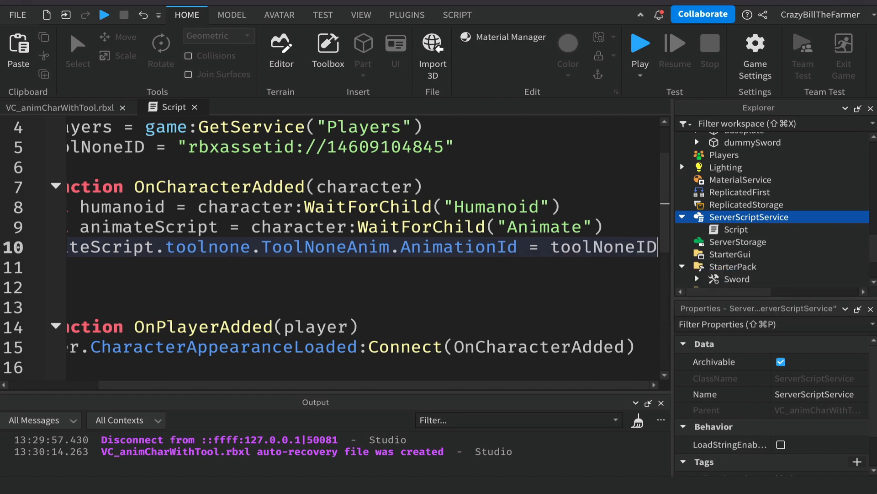
# Close the Explorer and Properties panels to widen the script editor and review the finished script
pyautogui.moveTo(379, 391); pyautogui.dragTo(317, 389)
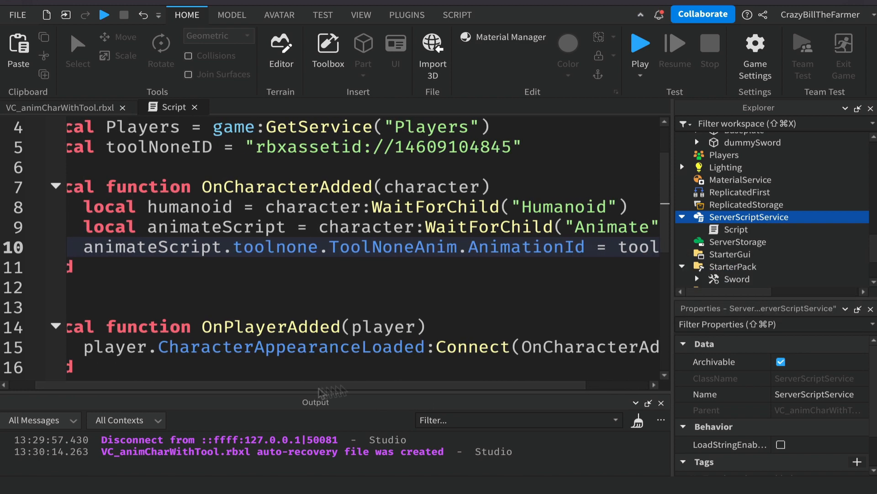
pyautogui.click(871, 108)
pyautogui.click(871, 108)
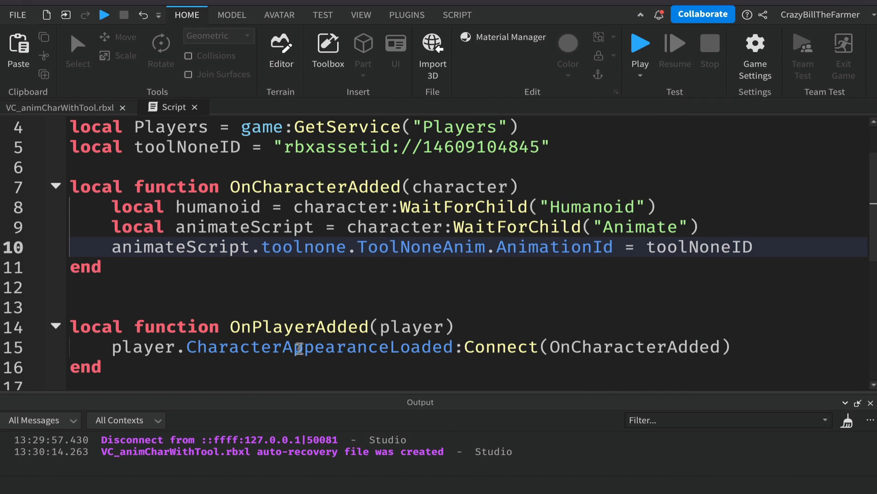
pyautogui.scroll(-2, 464, 348)
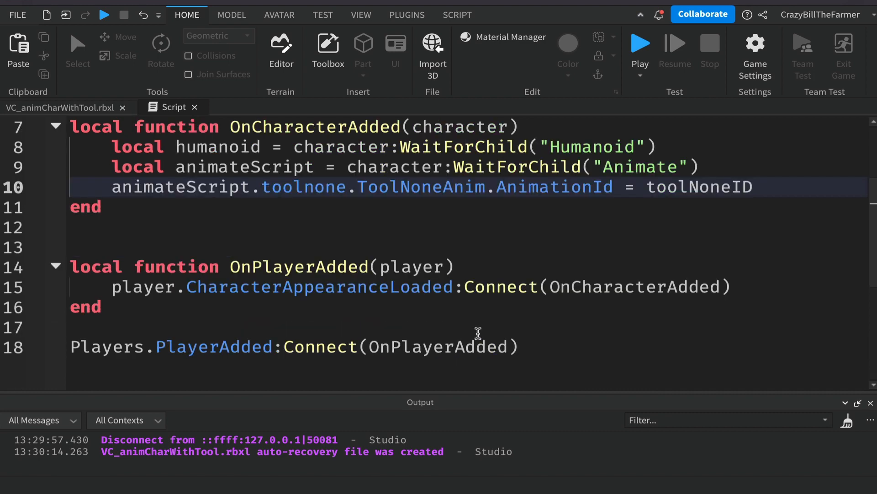
pyautogui.scroll(1, 475, 334)
pyautogui.scroll(1, 571, 268)
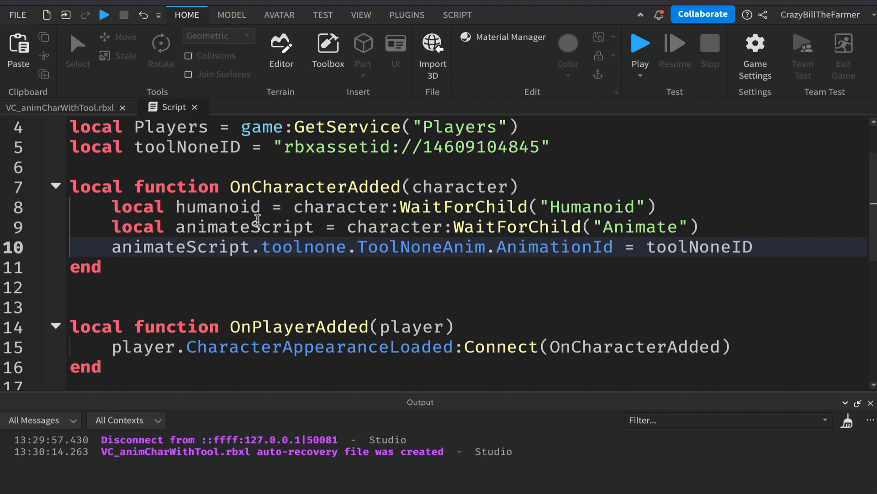
# Start a playtest, equip the Standard Sword, and examine the character's sword-holding animation from different angles
pyautogui.click(641, 45)
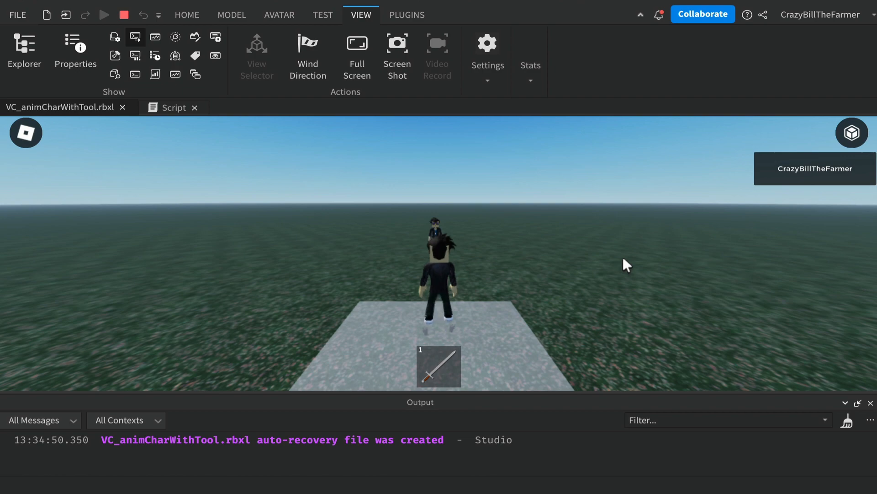
pyautogui.moveTo(623, 258); pyautogui.dragTo(624, 258, button='right')
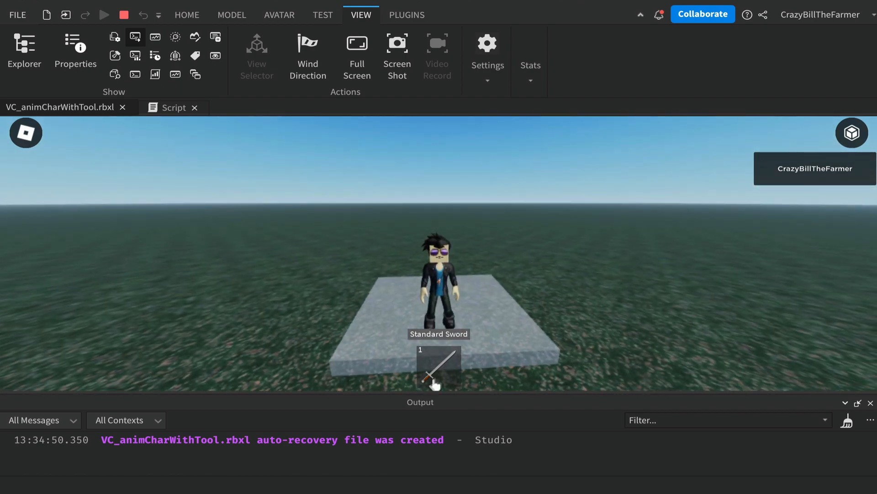
pyautogui.click(445, 371)
pyautogui.moveTo(619, 317); pyautogui.dragTo(623, 320, button='right')
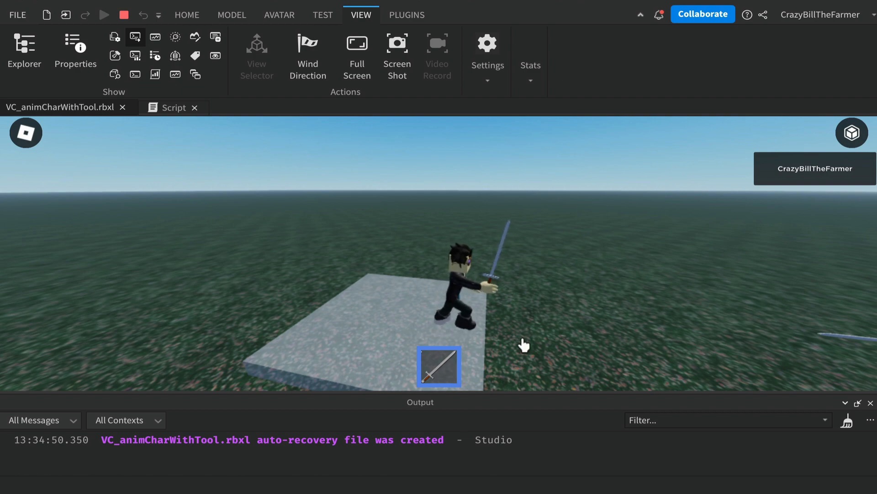
pyautogui.moveTo(524, 344); pyautogui.dragTo(525, 343, button='right')
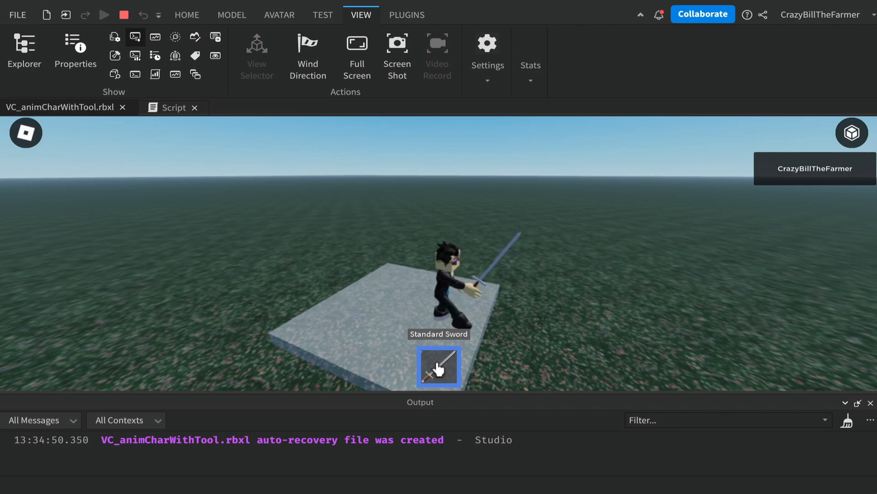